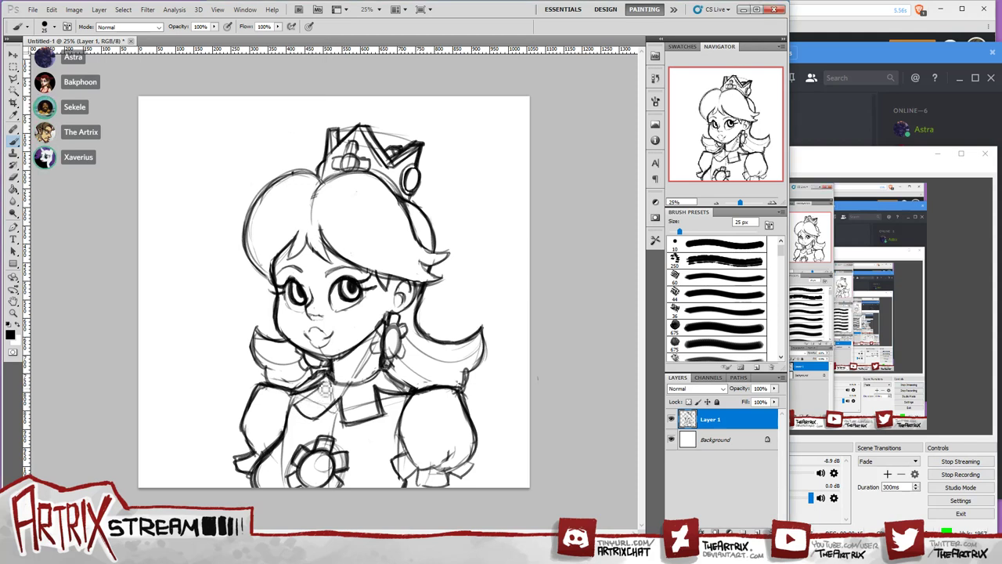
Clean the stray construction lines out of the dress collar and redraw the neckline in darker strokes.
mouse_move(325, 389)
left_mouse_down()
mouse_move(299, 418)
mouse_move(319, 430)
mouse_move(339, 411)
mouse_move(345, 425)
mouse_move(384, 400)
left_mouse_up()
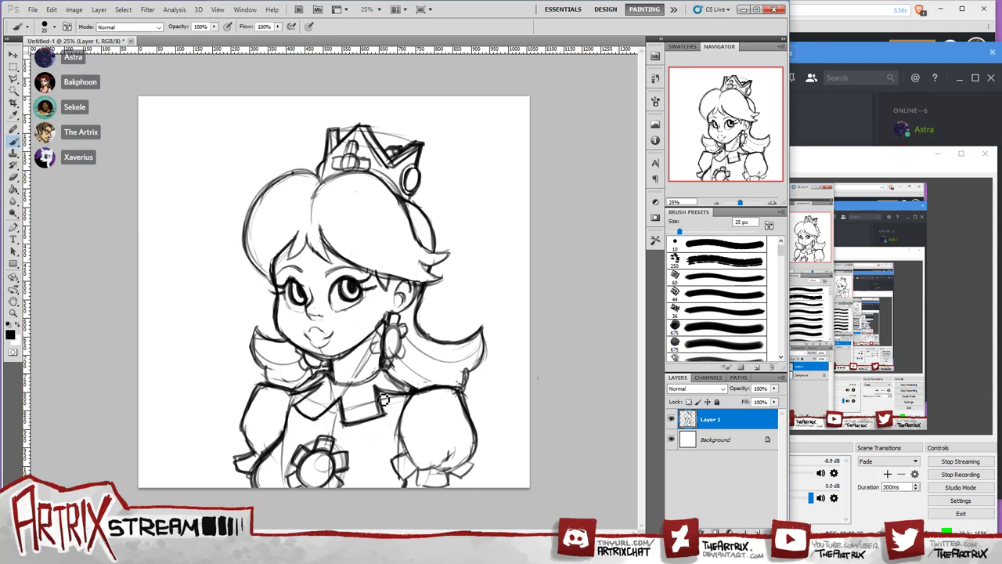
mouse_move(448, 384)
left_mouse_down()
mouse_move(415, 389)
mouse_move(425, 389)
left_mouse_up()
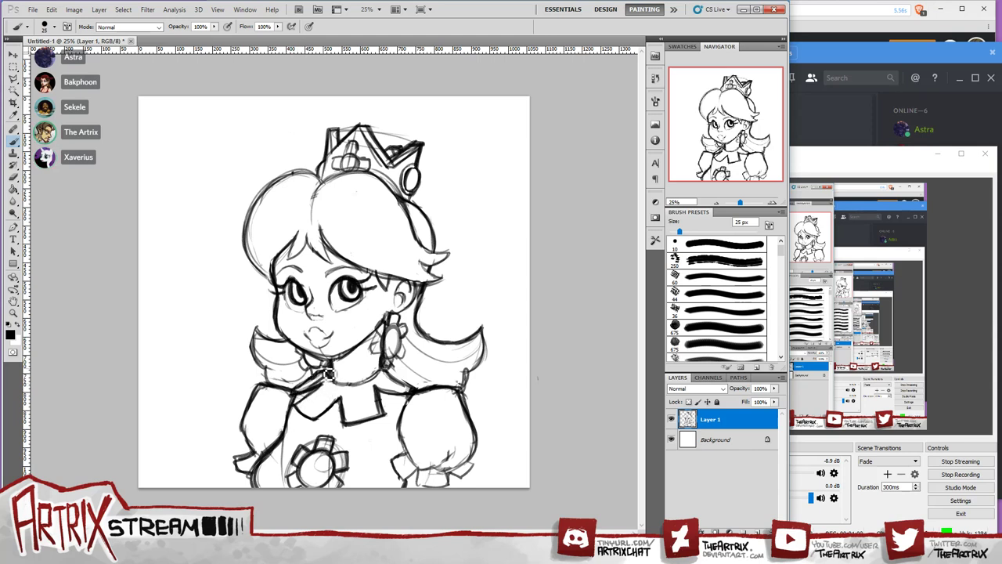
mouse_move(329, 374)
left_mouse_down()
mouse_move(317, 376)
mouse_move(372, 386)
left_mouse_up()
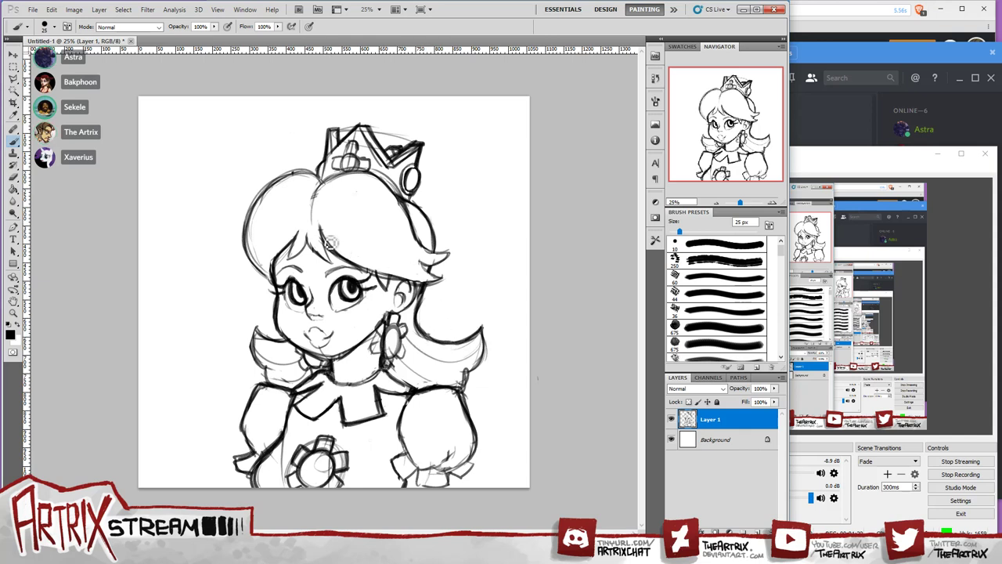
Reinforce the hair's parting, fringe and left outline, and clean up the sketch lines around the lips.
left_click_drag(327, 238, 337, 256)
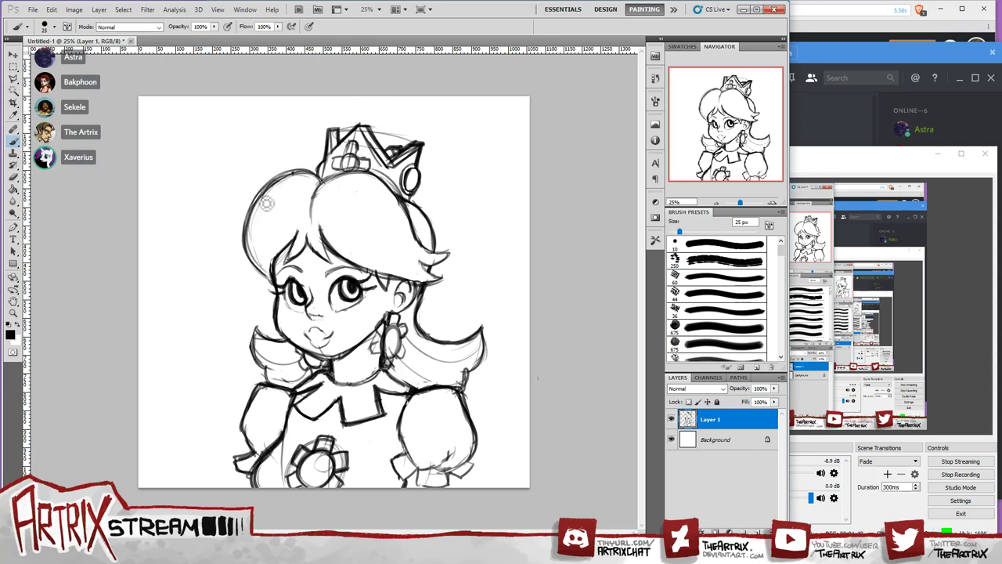
mouse_move(308, 173)
left_mouse_down()
mouse_move(273, 192)
mouse_move(258, 232)
mouse_move(252, 251)
mouse_move(274, 285)
left_mouse_up()
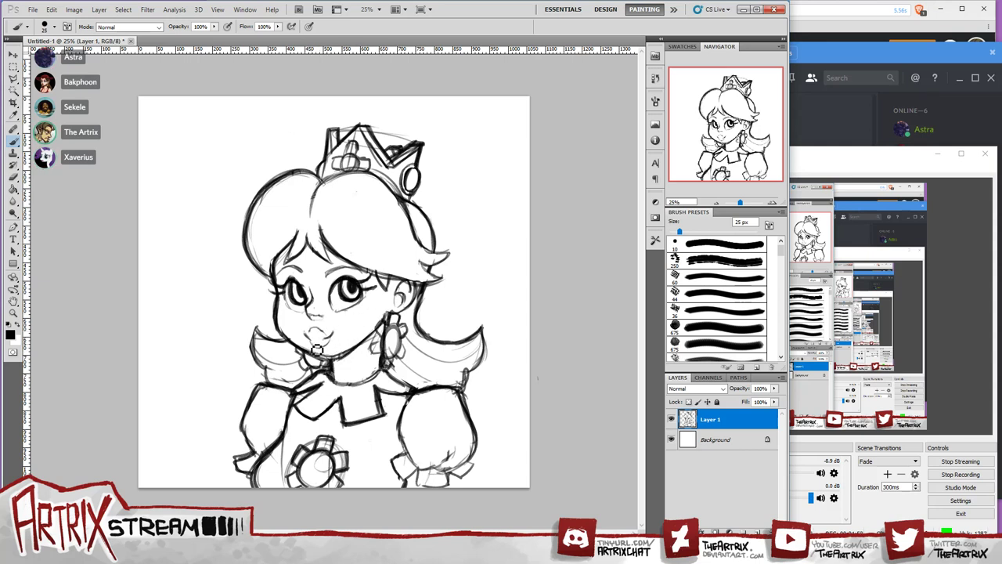
left_click_drag(313, 334, 338, 326)
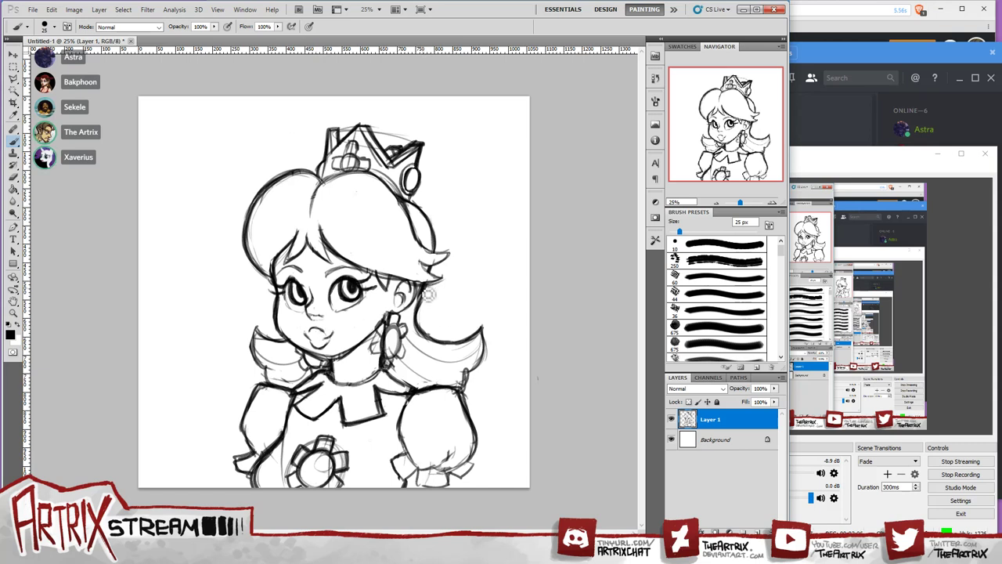
Redraw the flower earring with clean, bold petals around an open oval centre.
mouse_move(384, 343)
left_mouse_down()
mouse_move(385, 334)
mouse_move(377, 359)
mouse_move(395, 366)
left_mouse_up()
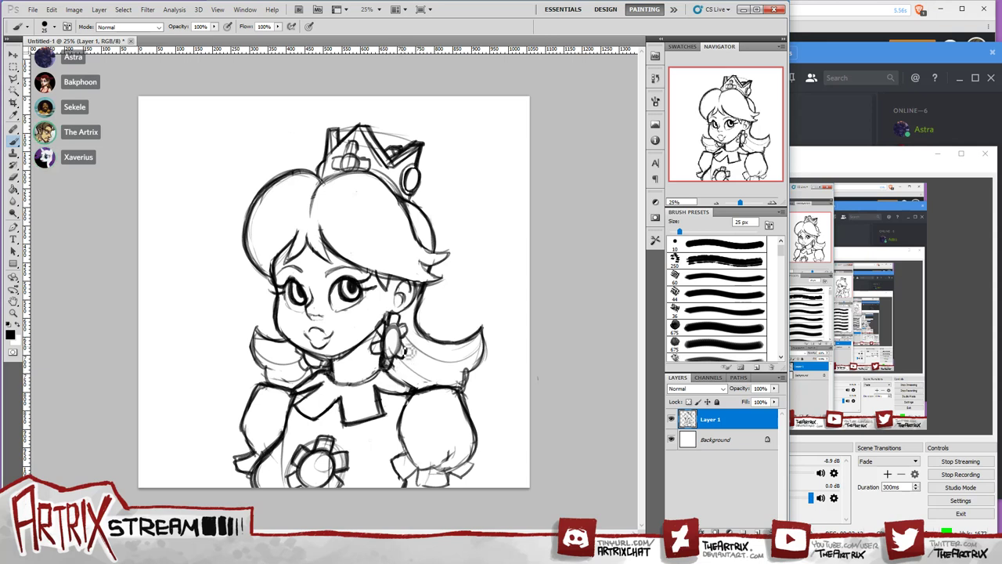
left_click_drag(410, 333, 394, 322)
left_click_drag(391, 337, 394, 350)
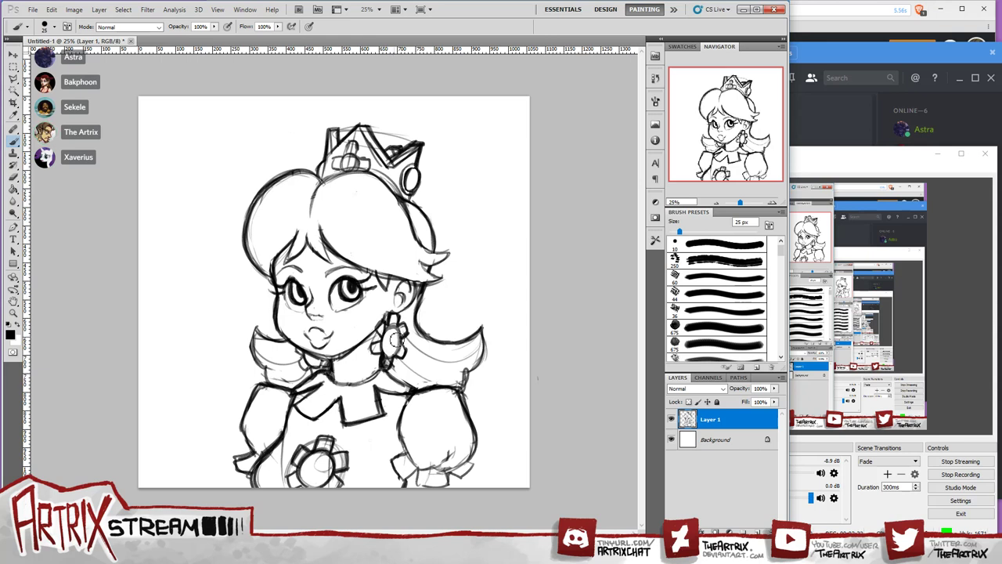
mouse_move(385, 335)
left_mouse_down()
mouse_move(393, 317)
mouse_move(404, 329)
left_mouse_up()
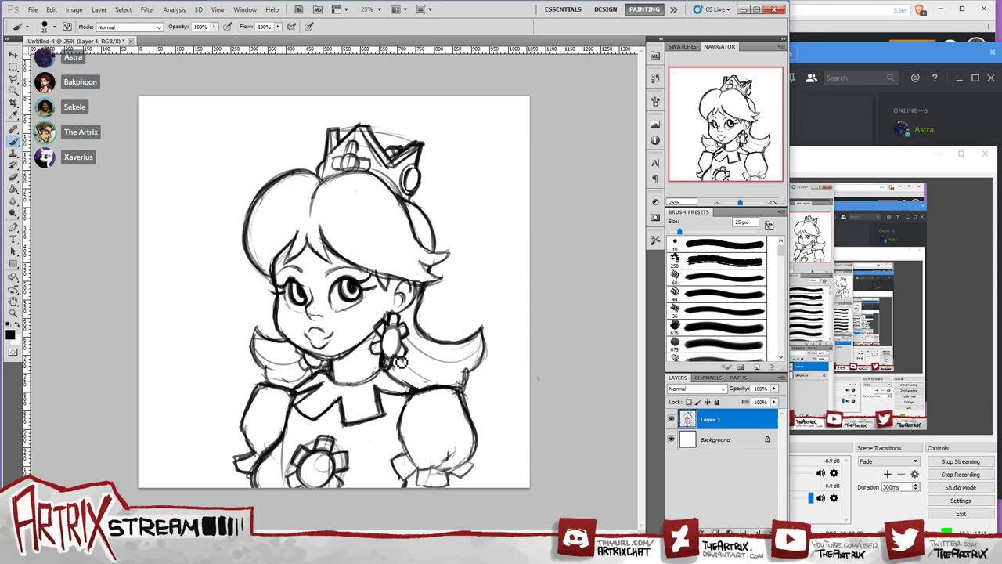
mouse_move(405, 338)
left_mouse_down()
mouse_move(400, 364)
mouse_move(388, 370)
mouse_move(377, 356)
mouse_move(379, 346)
mouse_move(395, 354)
left_mouse_up()
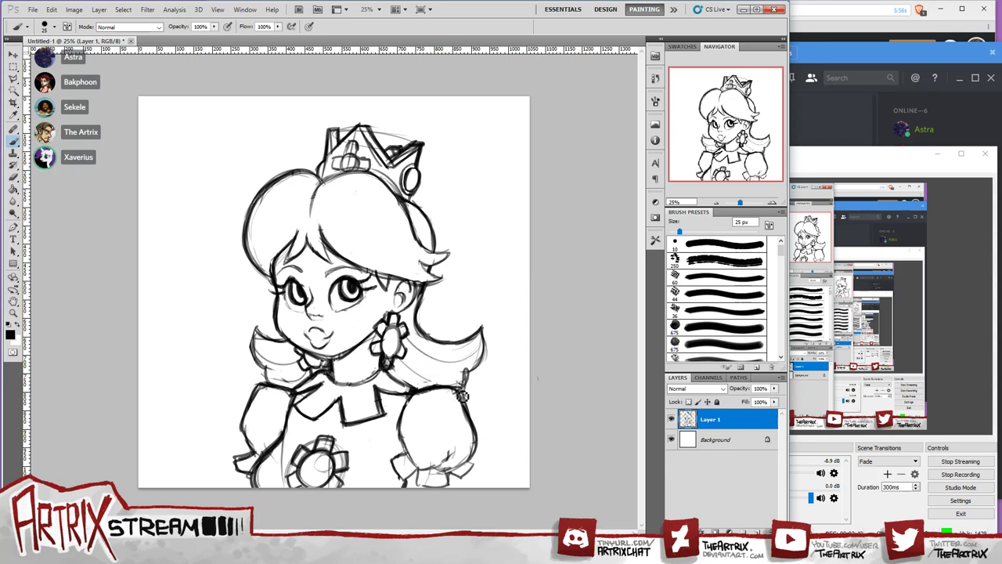
Darken the hair contours along the lower flips, the crown's base, the fringe and behind the ear.
mouse_move(477, 375)
left_mouse_down()
mouse_move(481, 327)
mouse_move(476, 353)
left_mouse_up()
mouse_move(262, 344)
left_mouse_down()
mouse_move(270, 375)
mouse_move(266, 332)
left_mouse_up()
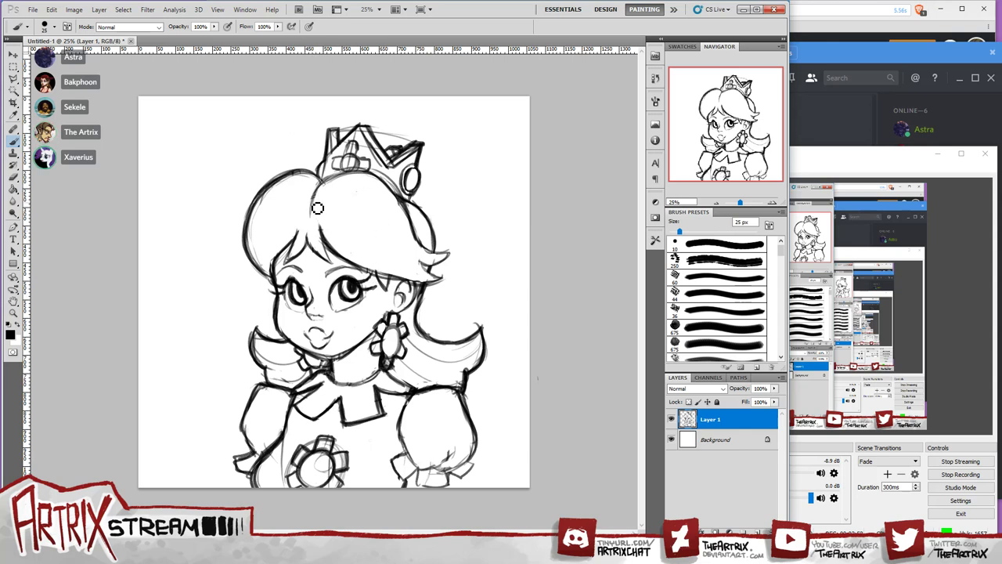
mouse_move(321, 178)
left_mouse_down()
mouse_move(387, 182)
mouse_move(408, 211)
left_mouse_up()
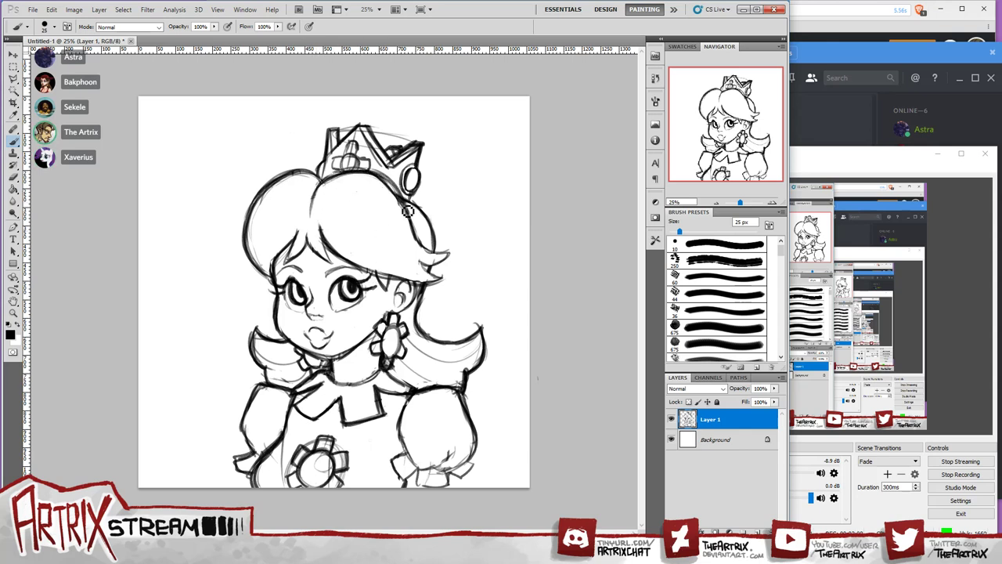
mouse_move(375, 177)
left_mouse_down()
mouse_move(404, 208)
mouse_move(396, 187)
mouse_move(419, 245)
mouse_move(456, 261)
mouse_move(427, 256)
mouse_move(439, 279)
left_mouse_up()
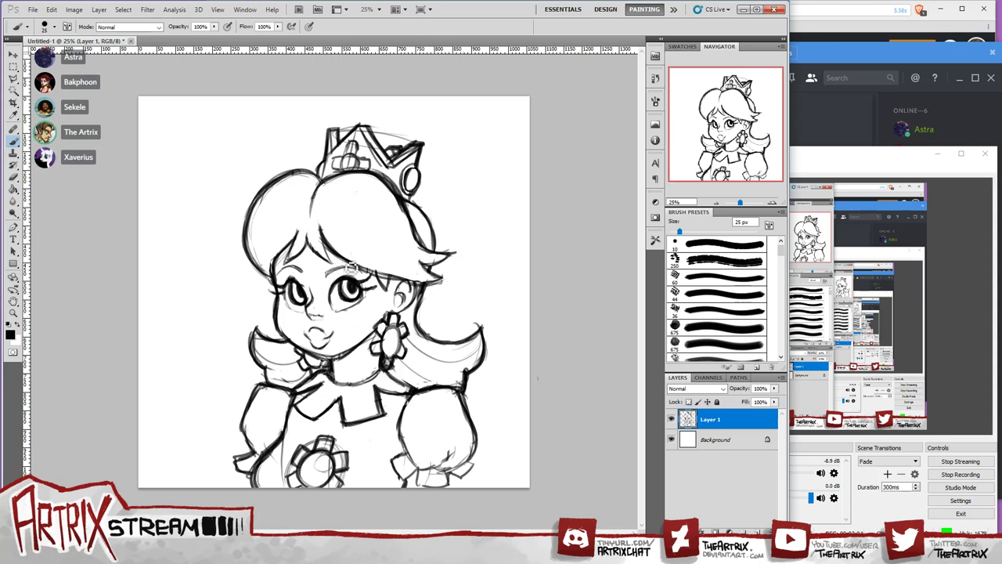
mouse_move(340, 277)
left_mouse_down()
mouse_move(406, 262)
mouse_move(423, 308)
left_mouse_up()
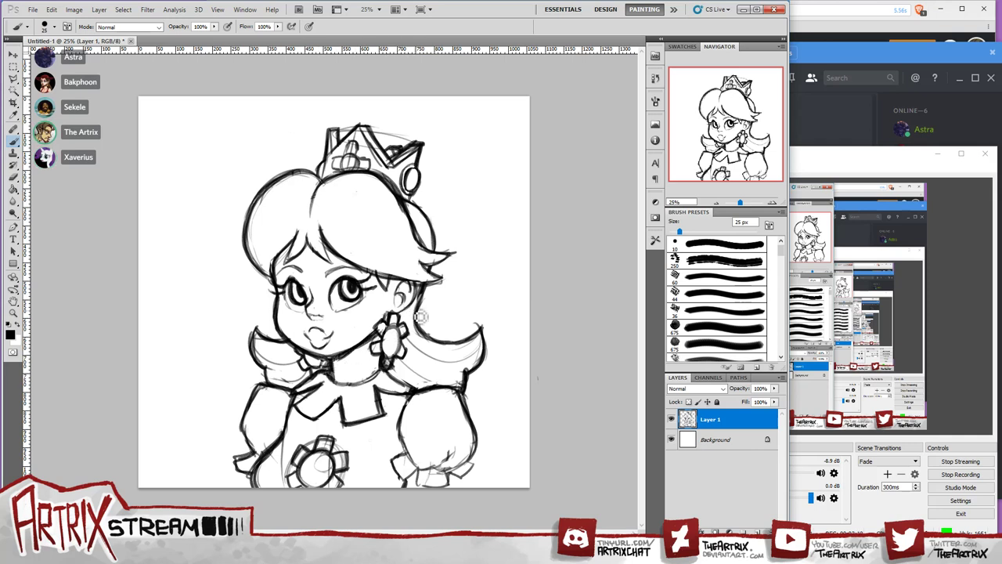
left_click_drag(422, 334, 476, 342)
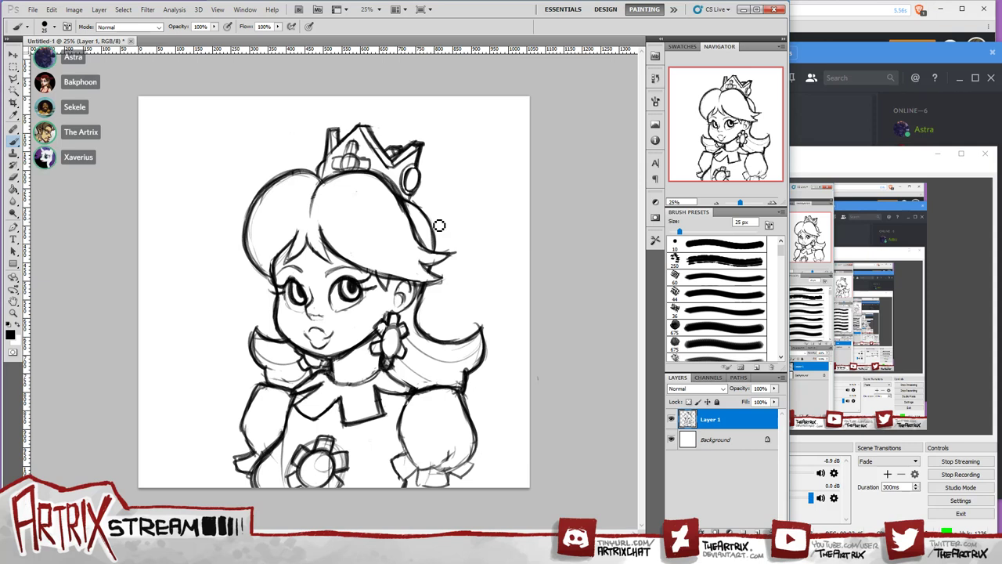
Clean up the crown sketch, redrawing its front flower gem and points with bold outlines.
mouse_move(328, 151)
left_mouse_down()
mouse_move(332, 127)
mouse_move(352, 156)
left_mouse_up()
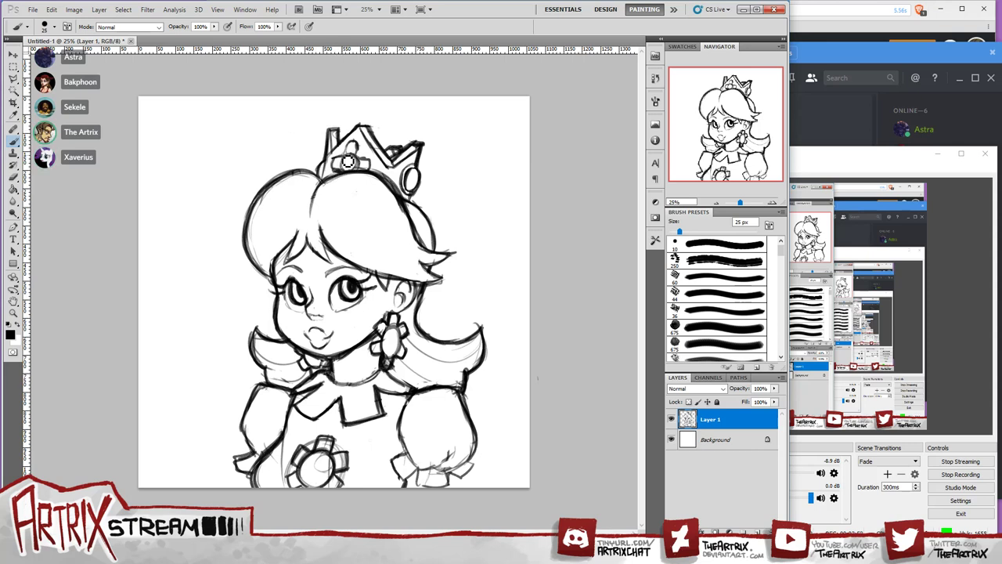
left_click_drag(349, 162, 356, 147)
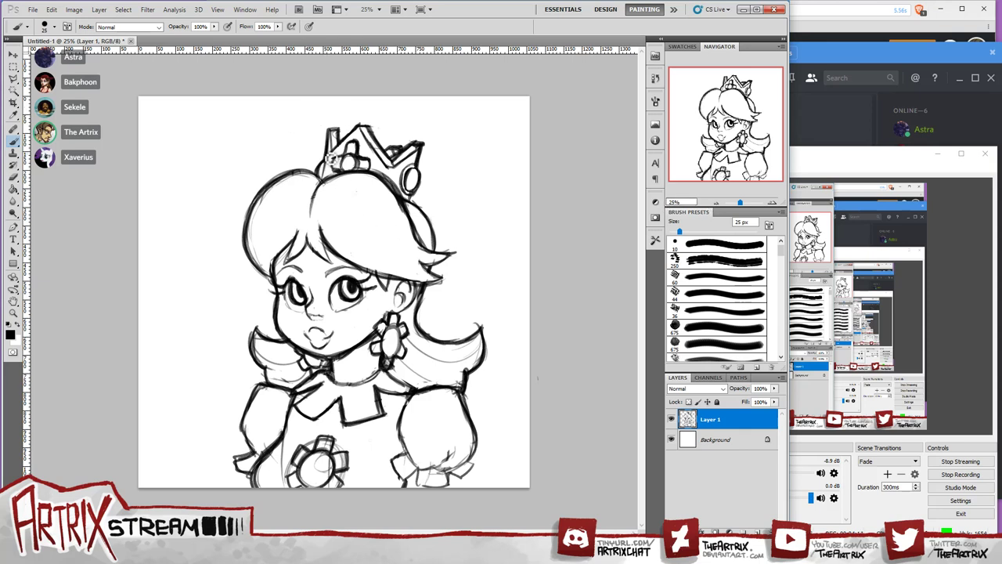
mouse_move(333, 140)
left_mouse_down()
mouse_move(328, 126)
mouse_move(348, 126)
mouse_move(353, 144)
mouse_move(361, 126)
mouse_move(374, 124)
mouse_move(382, 138)
mouse_move(377, 128)
left_mouse_up()
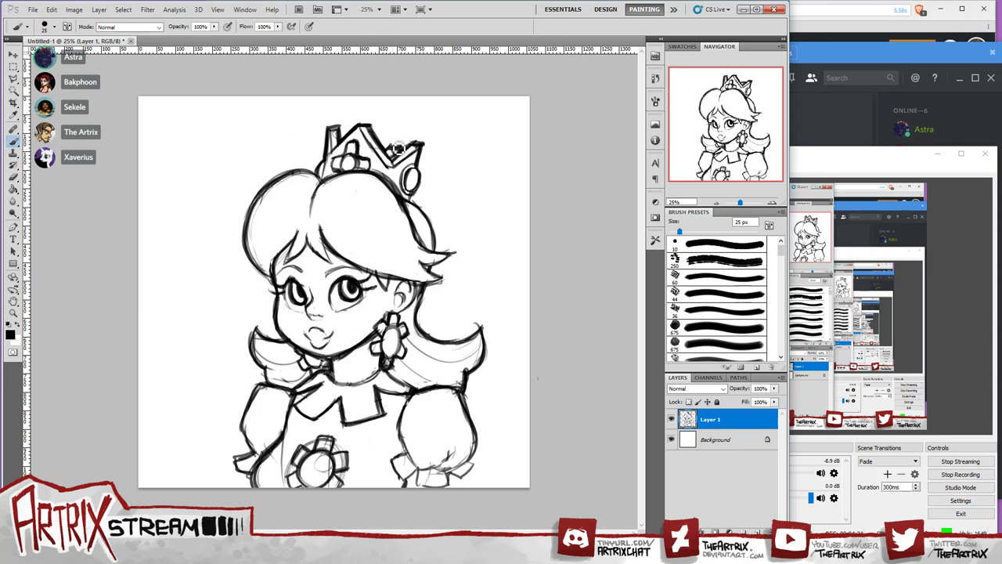
mouse_move(395, 149)
left_mouse_down()
mouse_move(415, 146)
mouse_move(409, 153)
mouse_move(394, 125)
mouse_move(390, 154)
mouse_move(427, 141)
mouse_move(413, 208)
left_mouse_up()
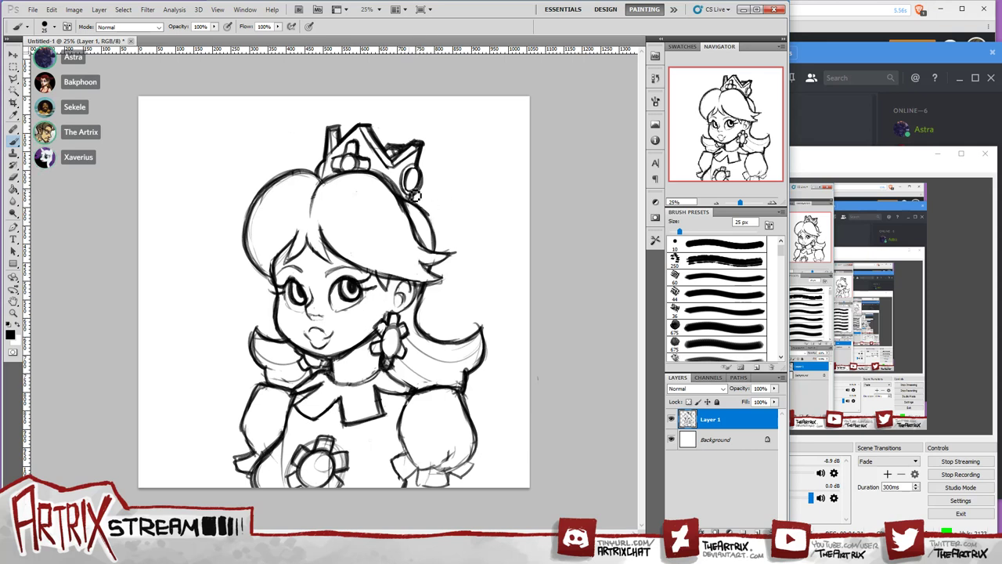
Thicken the outer hair outline from below the crown's side gem down to the curled ends.
mouse_move(419, 207)
left_mouse_down()
mouse_move(439, 260)
mouse_move(440, 244)
mouse_move(415, 231)
mouse_move(454, 251)
mouse_move(448, 281)
left_mouse_up()
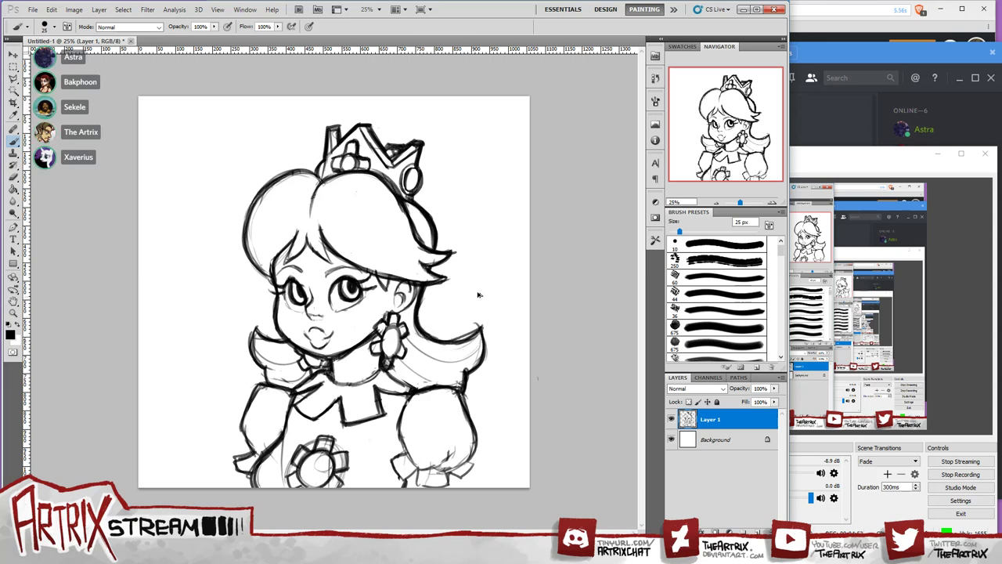
mouse_move(480, 325)
left_mouse_down()
mouse_move(488, 354)
mouse_move(462, 390)
left_mouse_up()
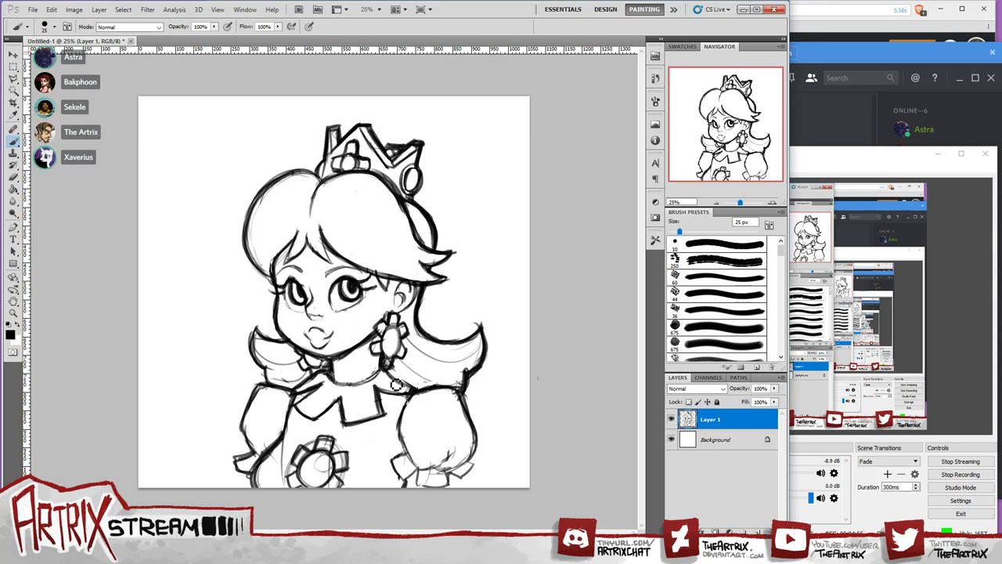
mouse_move(270, 375)
left_mouse_down()
mouse_move(268, 385)
mouse_move(258, 341)
mouse_move(266, 327)
left_mouse_up()
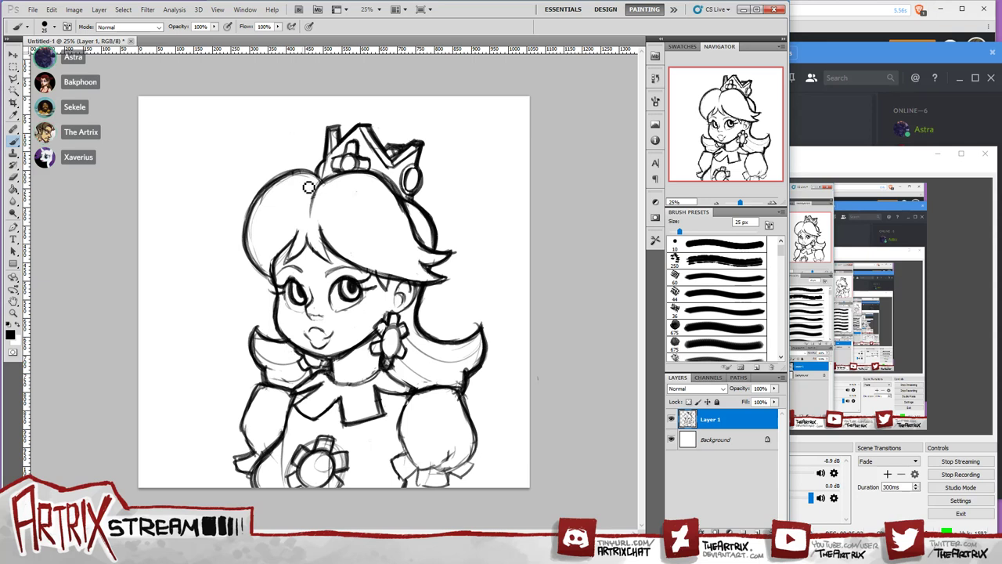
Add thin curved strand lines through both halves of the hair, redoing the long strand on the right half.
left_click_drag(306, 204, 258, 234)
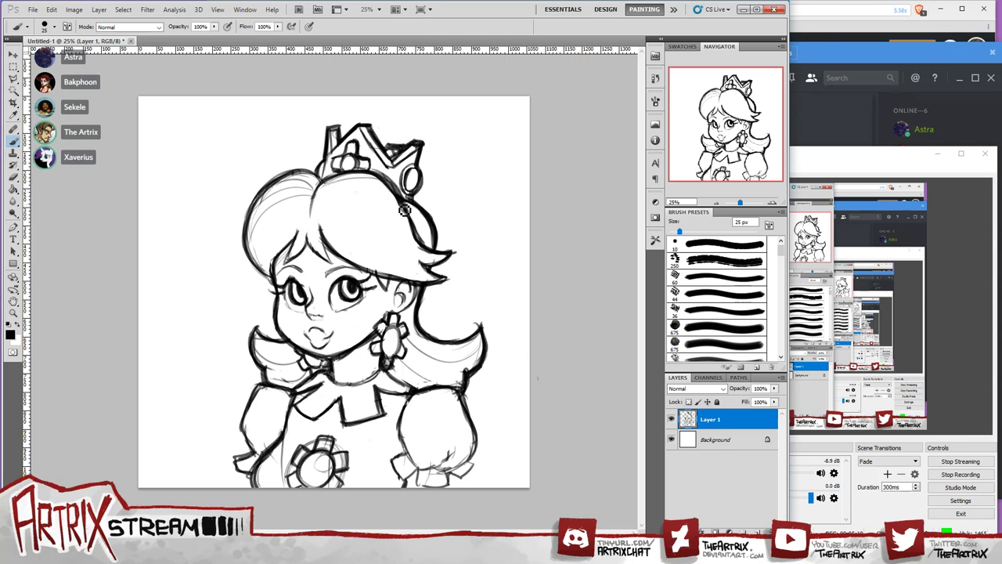
left_click_drag(321, 203, 412, 238)
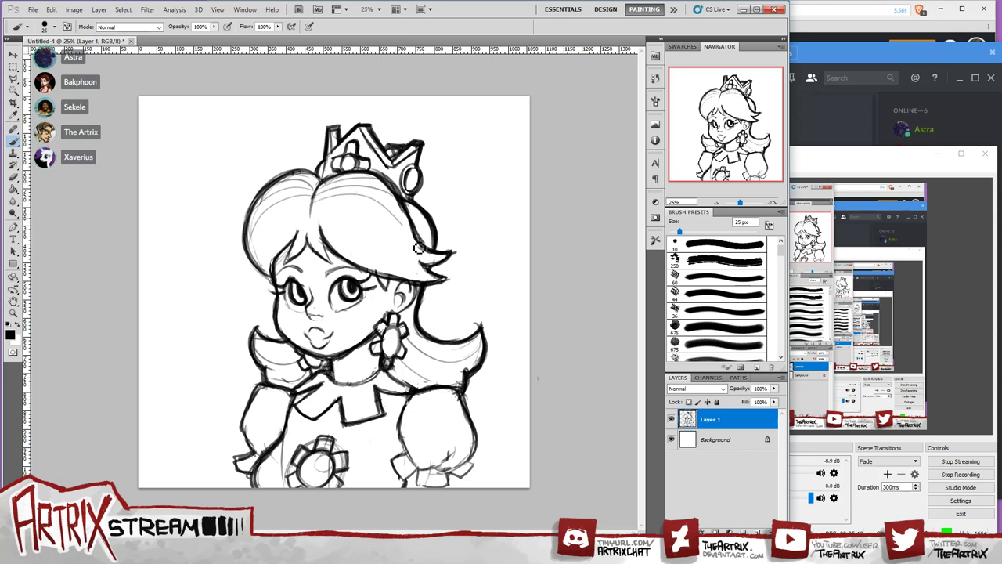
key("ctrl+z")
left_click_drag(336, 196, 432, 263)
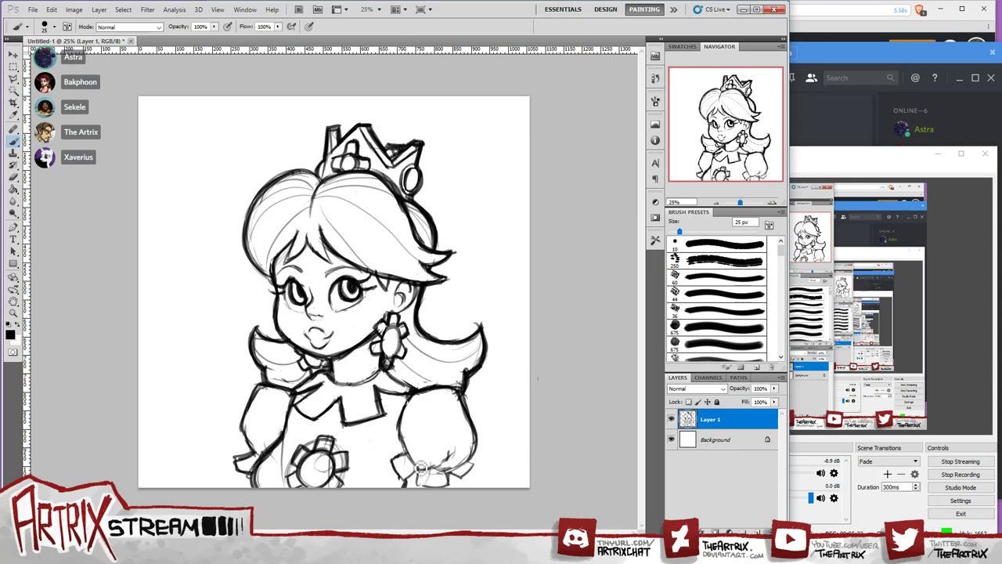
Clean up and redraw the right puffed sleeve's cuff with bold outlines, and touch up the hair edge below the crown.
mouse_move(440, 473)
left_mouse_down()
mouse_move(463, 469)
mouse_move(463, 491)
left_mouse_up()
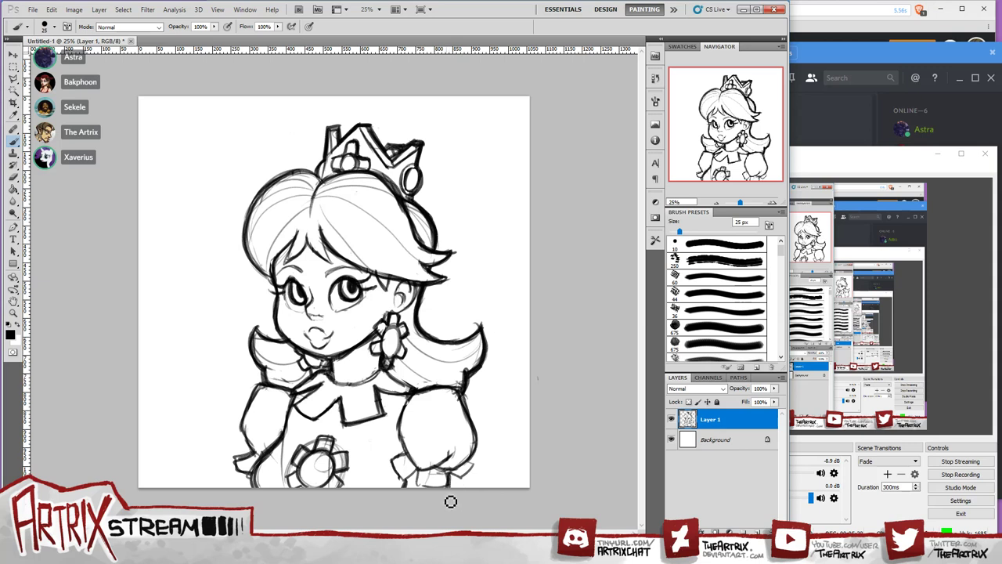
left_click_drag(419, 487, 478, 469)
mouse_move(407, 468)
left_mouse_down()
mouse_move(415, 462)
mouse_move(428, 474)
left_mouse_up()
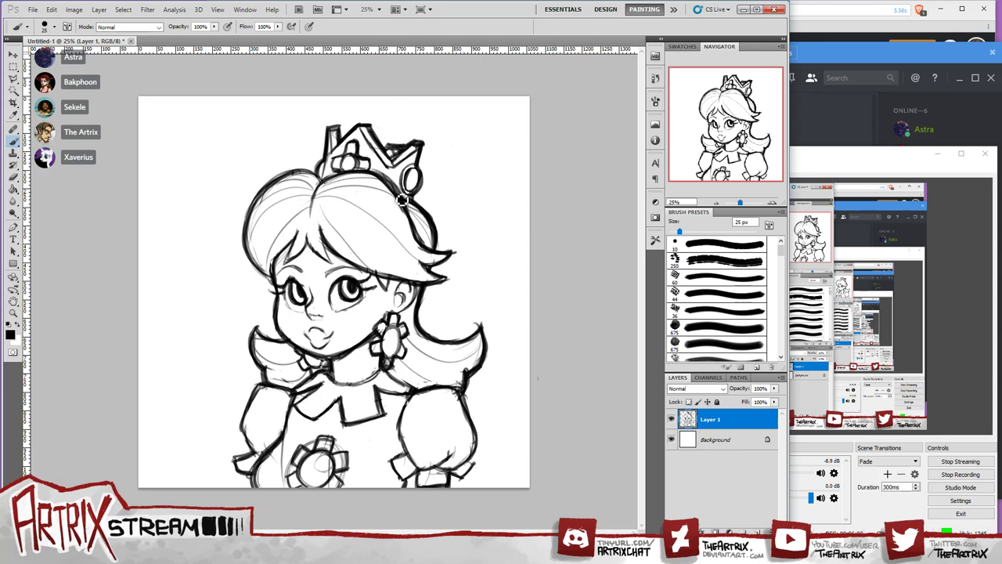
left_click_drag(410, 203, 429, 219)
mouse_move(424, 443)
left_mouse_down()
mouse_move(402, 417)
mouse_move(414, 473)
mouse_move(418, 462)
left_mouse_up()
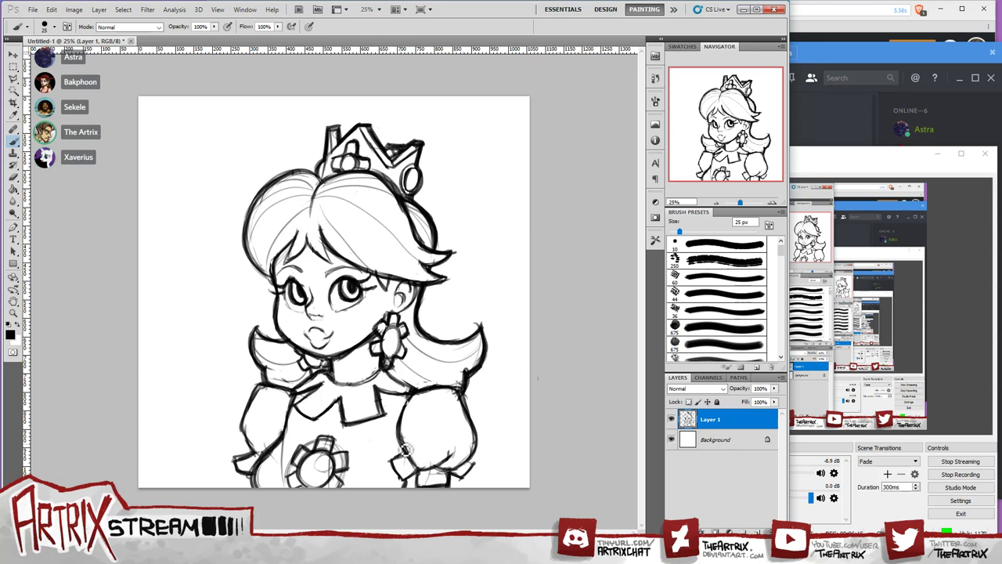
Clean up the flower brooch on the dress with bold petals and touch up the top of the earring.
left_click_drag(313, 342, 328, 357)
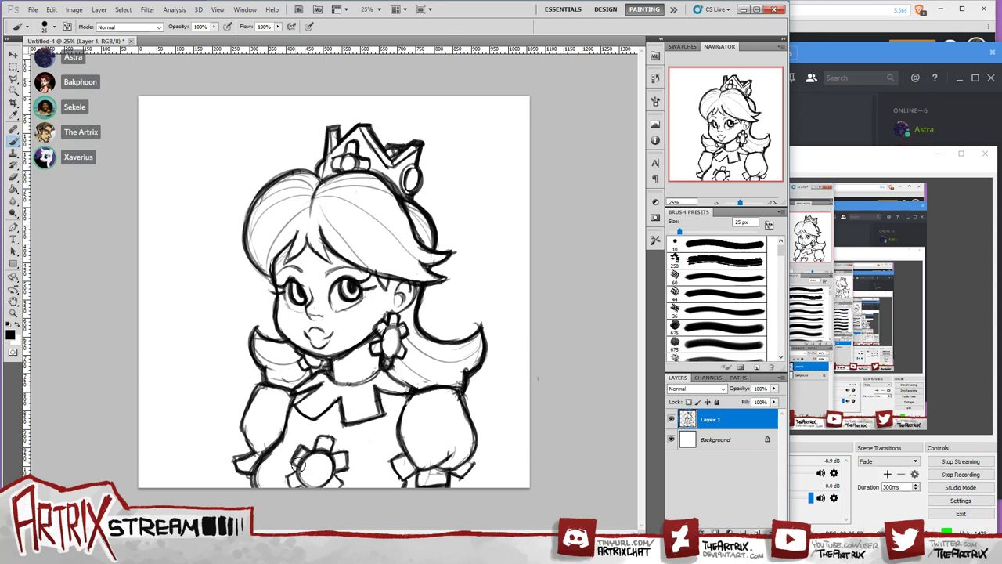
mouse_move(297, 444)
left_mouse_down()
mouse_move(300, 461)
mouse_move(307, 451)
mouse_move(299, 463)
left_mouse_up()
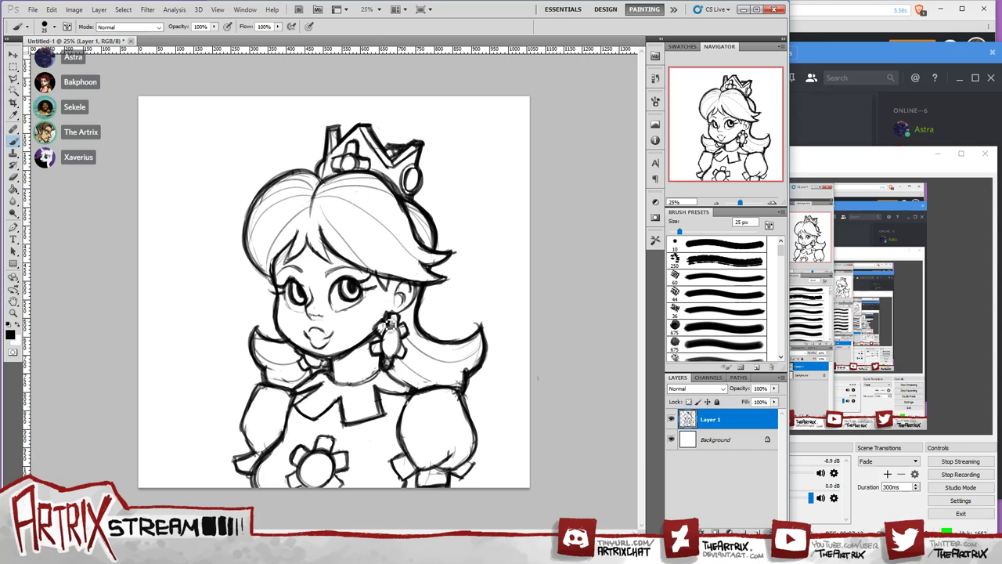
left_click_drag(390, 323, 397, 310)
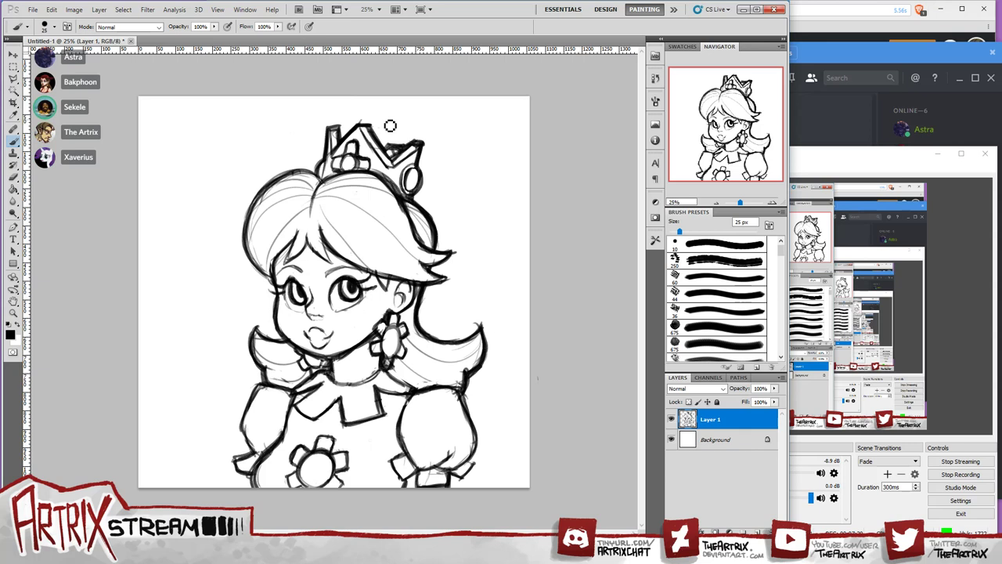
Add a new layer beneath the line art and paint a grey shadow on the neck below the chin on Layer 1.
left_click(756, 531, "ctrl")
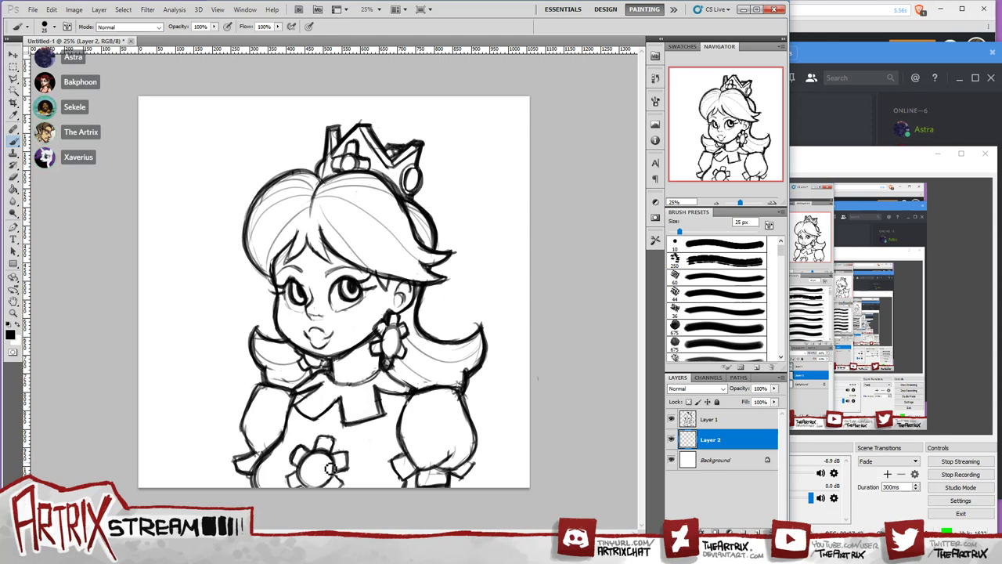
key("alt+bracketright")
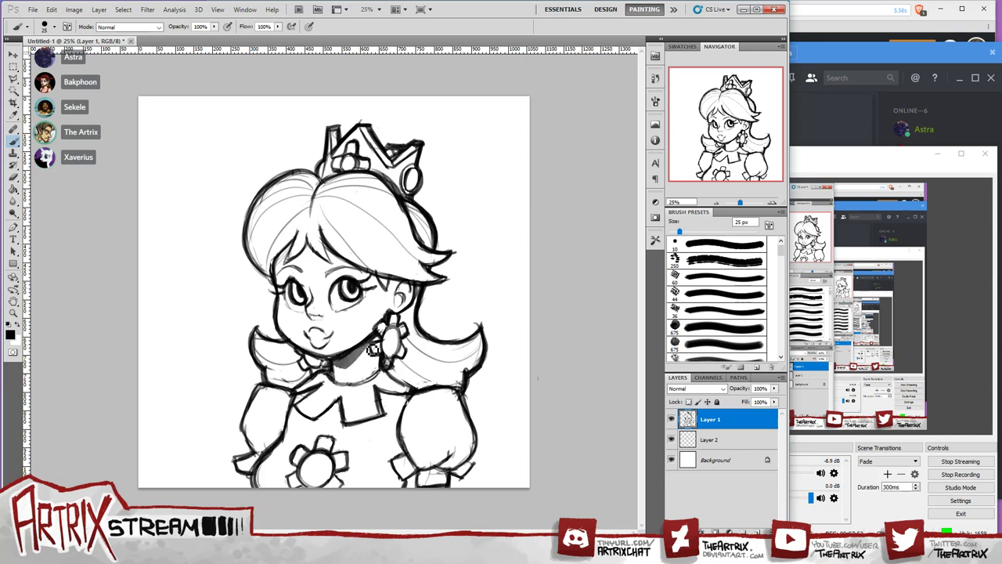
left_click_drag(367, 349, 354, 362)
left_click(672, 420)
left_click(672, 419)
Select Layer 2 and set the foreground colour to a light peach skin tone, ebcbb8, for the brush.
left_click(711, 440)
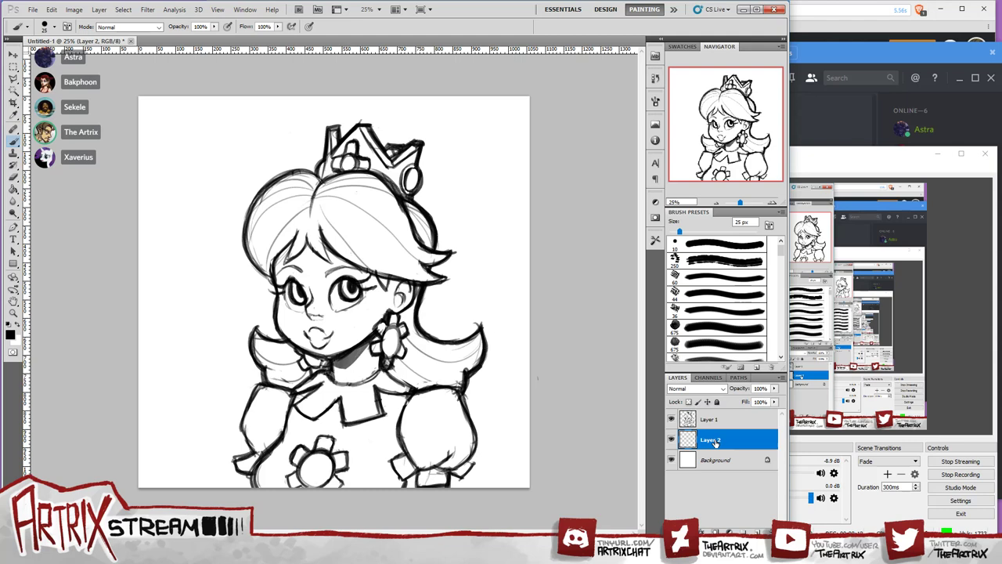
left_click(10, 336)
left_click(739, 275)
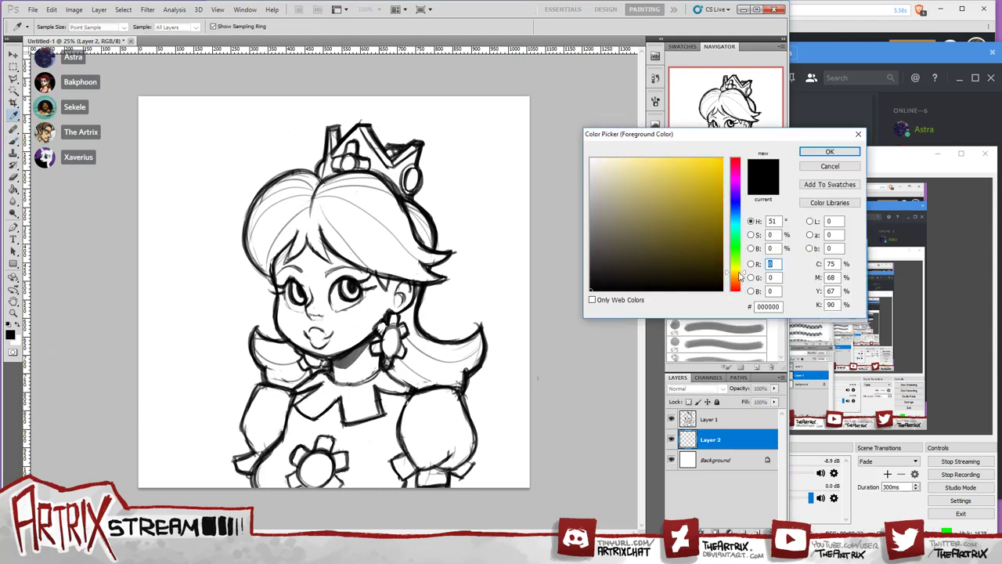
left_click_drag(741, 274, 739, 283)
left_click_drag(614, 246, 643, 179)
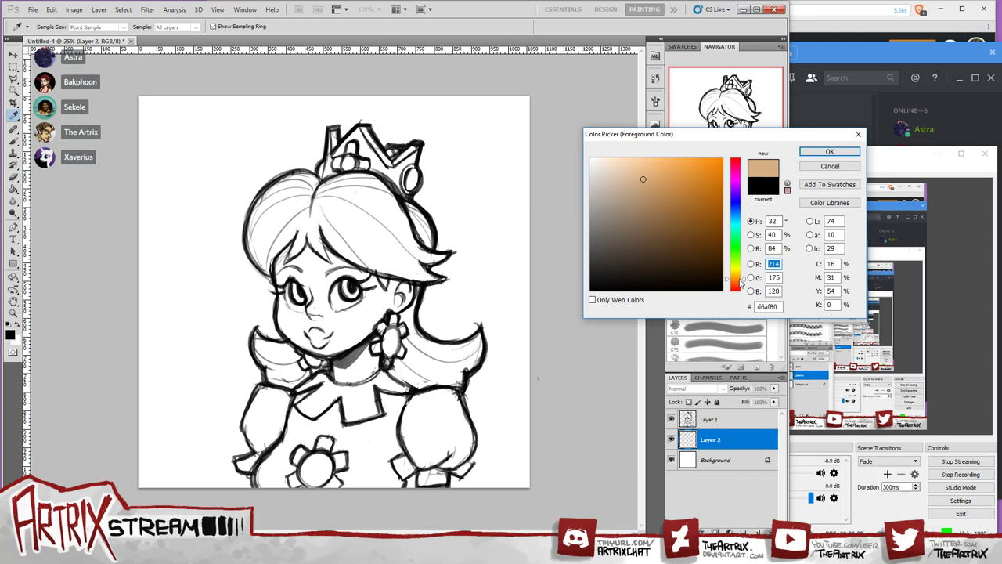
left_click_drag(740, 279, 740, 286)
left_click(621, 168)
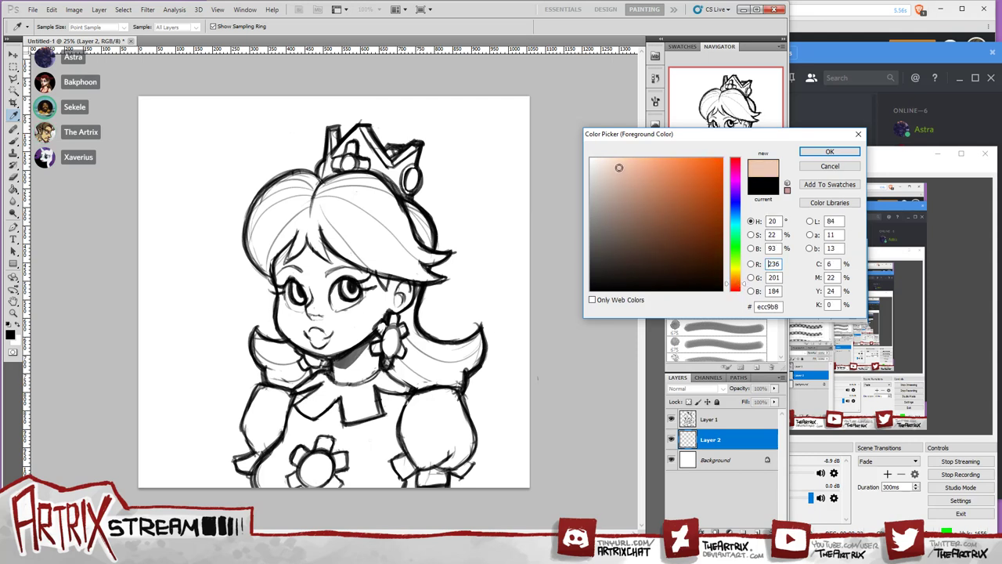
left_click_drag(737, 286, 738, 284)
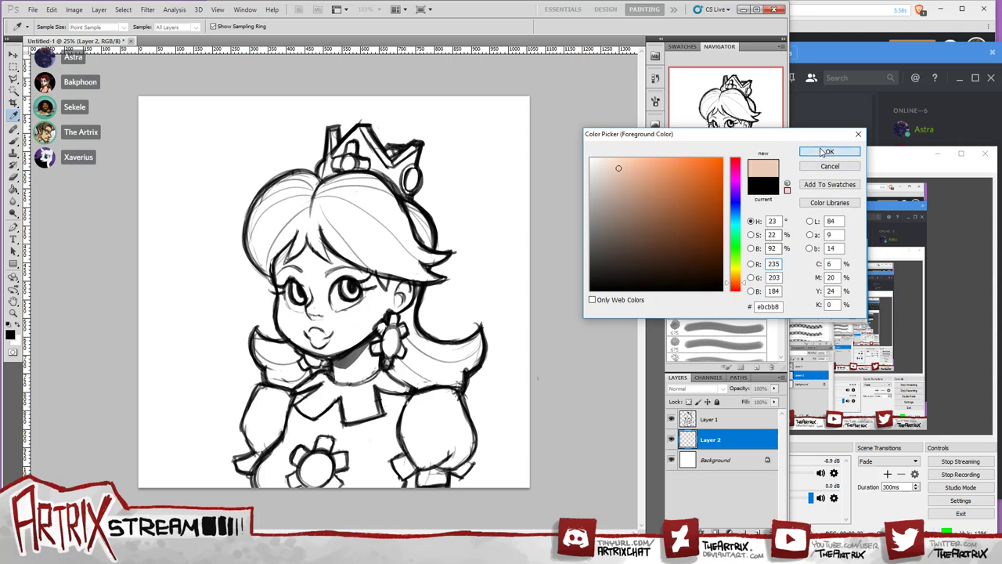
left_click(829, 151)
key("b")
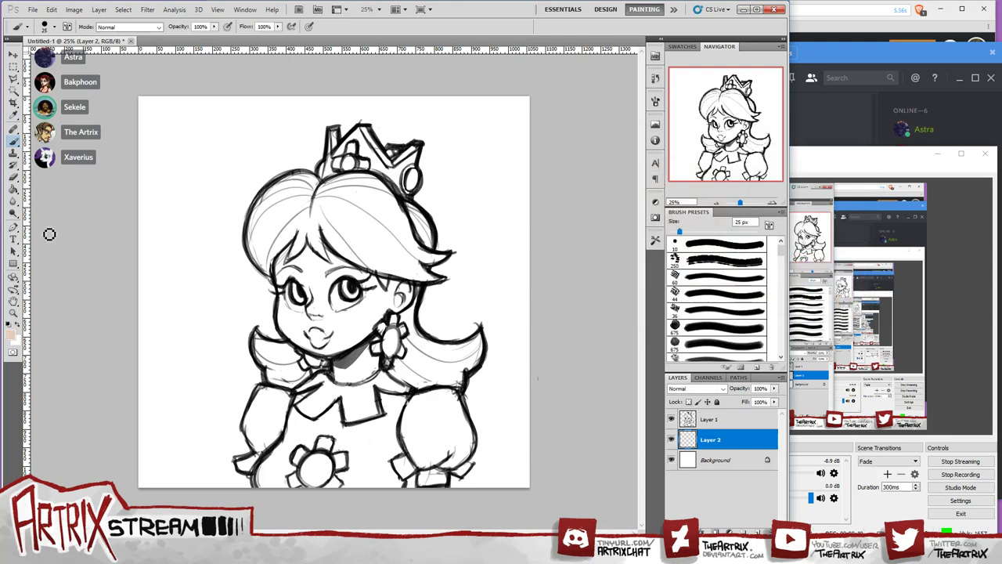
Choose the textured 44 px brush preset and enlarge it to 100 px.
left_click(722, 293)
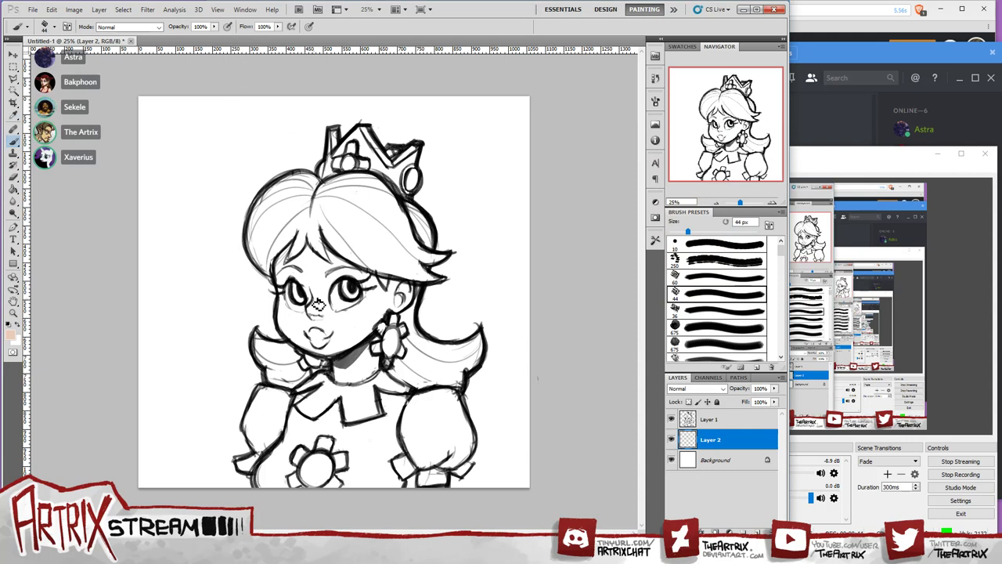
key("bracketright")
key("bracketright")
key("bracketright")
key("bracketright")
key("bracketright")
key("bracketright")
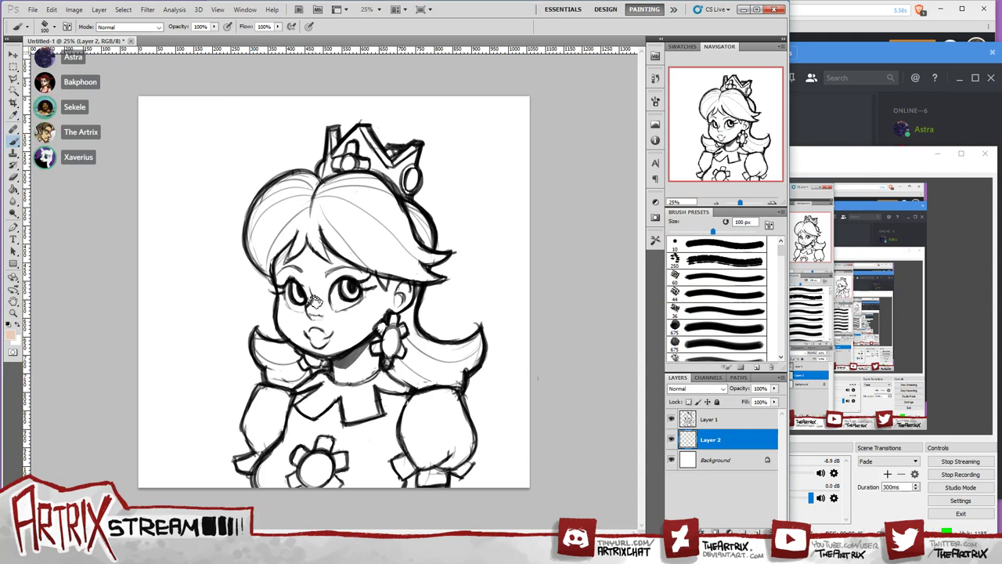
mouse_move(305, 296)
left_mouse_down()
mouse_move(337, 303)
mouse_move(332, 345)
mouse_move(365, 340)
mouse_move(354, 361)
mouse_move(331, 333)
left_mouse_up()
key("alt+bracketright")
key("ctrl+z")
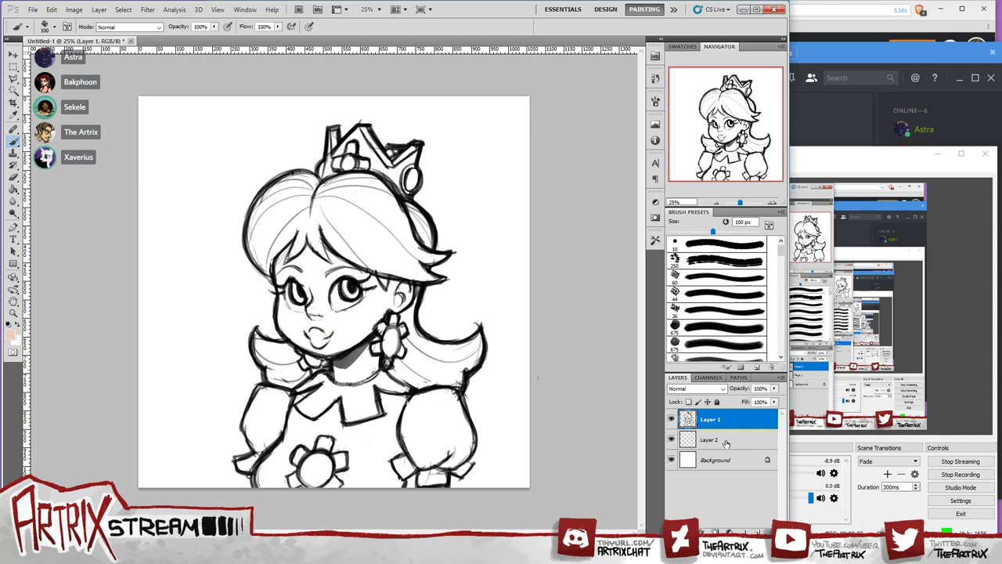
Paint the face, ear, neck and the arm below the right sleeve peach on Layer 2, enlarging the brush to 175 px.
left_click(730, 443)
mouse_move(280, 276)
left_mouse_down()
mouse_move(291, 240)
mouse_move(303, 283)
mouse_move(331, 236)
mouse_move(317, 294)
mouse_move(344, 257)
mouse_move(348, 292)
mouse_move(363, 270)
mouse_move(364, 295)
mouse_move(378, 288)
mouse_move(383, 270)
mouse_move(386, 314)
mouse_move(412, 282)
mouse_move(388, 310)
left_mouse_up()
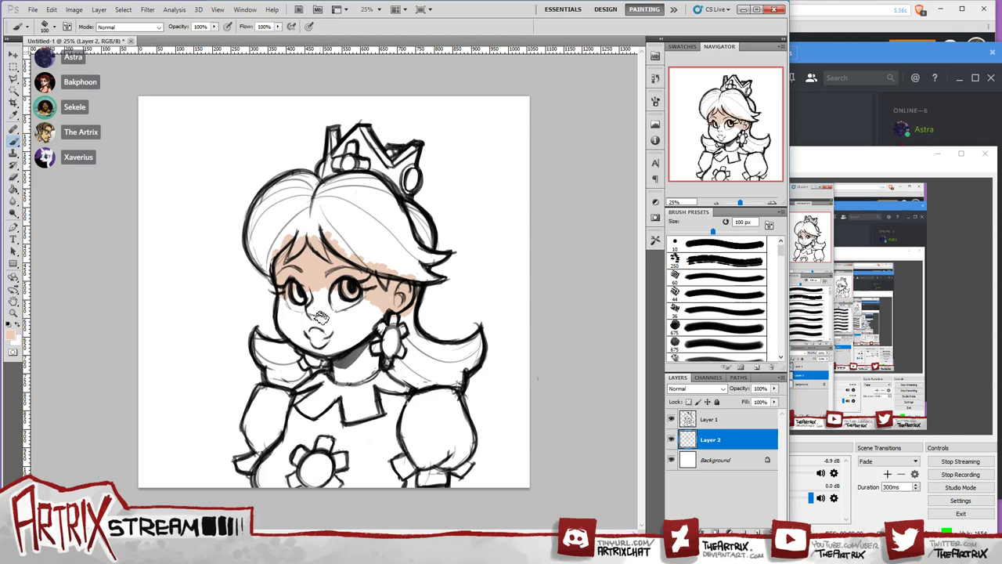
key("bracketright")
key("bracketright")
key("bracketright")
mouse_move(280, 318)
left_mouse_down()
mouse_move(306, 344)
mouse_move(301, 276)
mouse_move(306, 335)
mouse_move(411, 290)
mouse_move(368, 290)
mouse_move(303, 338)
mouse_move(313, 348)
mouse_move(306, 344)
mouse_move(324, 335)
mouse_move(339, 354)
mouse_move(336, 315)
mouse_move(346, 344)
mouse_move(358, 322)
mouse_move(368, 357)
left_mouse_up()
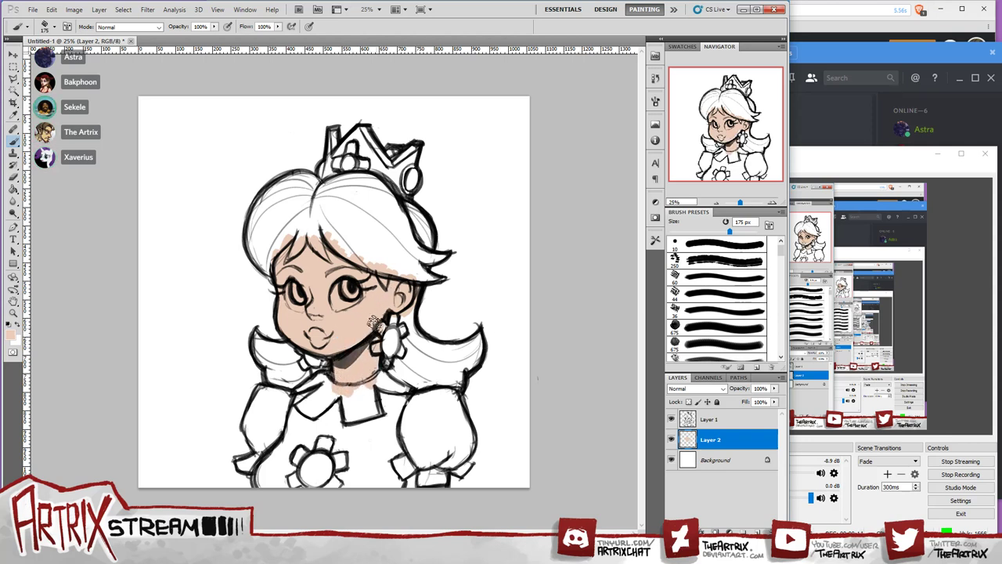
mouse_move(341, 280)
left_mouse_down()
mouse_move(344, 255)
mouse_move(318, 239)
mouse_move(372, 272)
left_mouse_up()
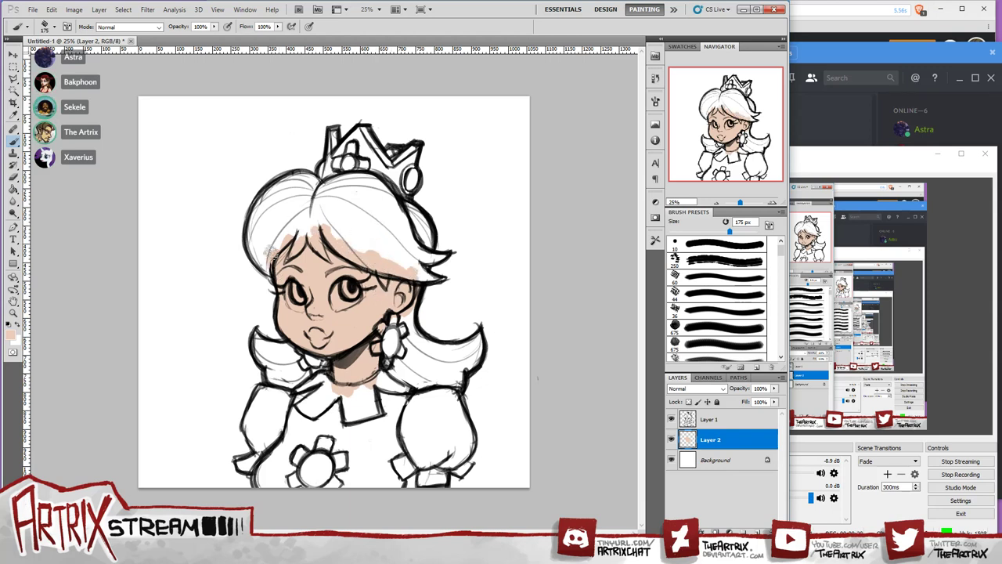
mouse_move(284, 253)
left_mouse_down()
mouse_move(302, 225)
mouse_move(296, 246)
mouse_move(308, 254)
mouse_move(361, 241)
mouse_move(338, 236)
mouse_move(343, 281)
mouse_move(346, 236)
mouse_move(376, 293)
mouse_move(386, 253)
mouse_move(399, 278)
left_mouse_up()
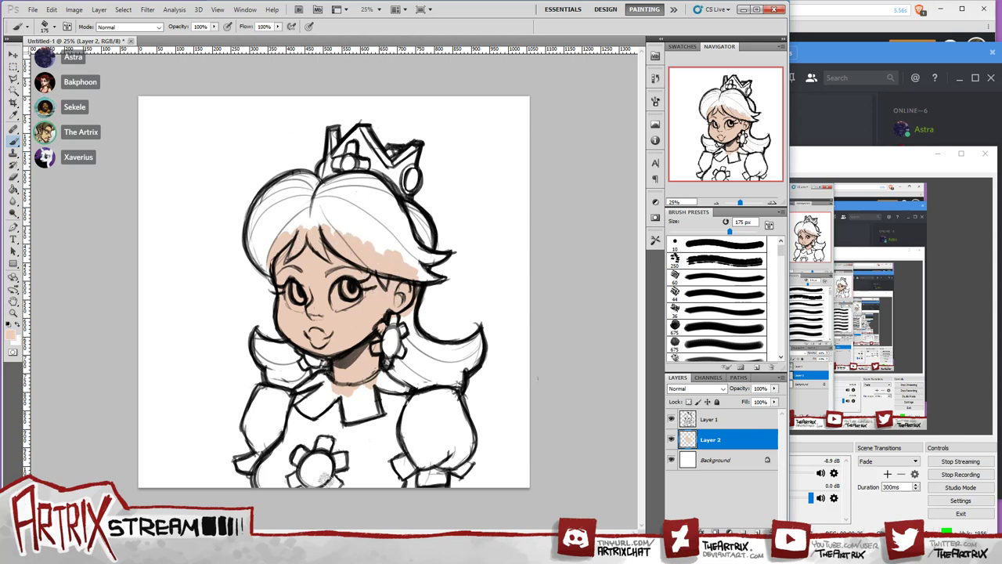
left_click_drag(397, 488, 420, 474)
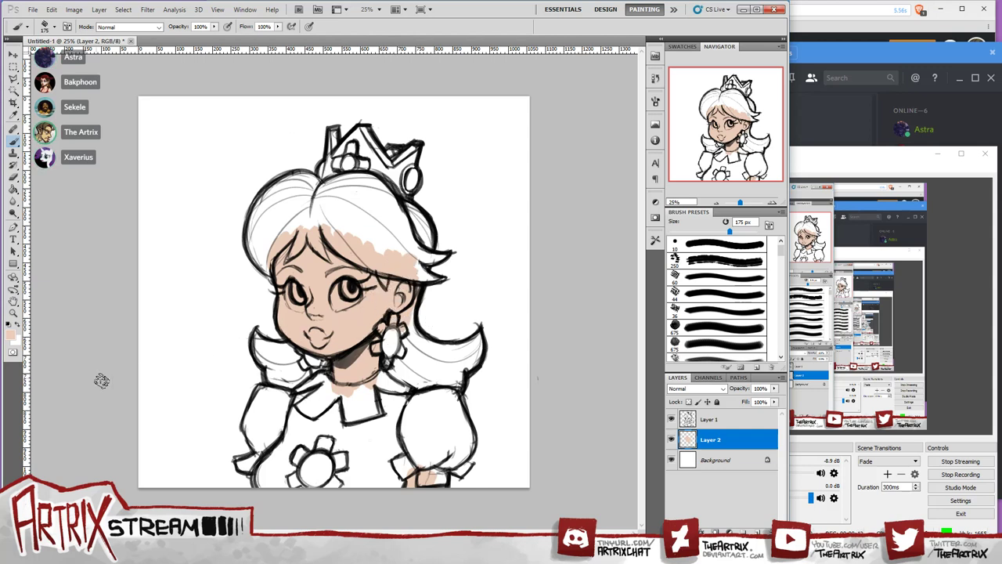
Set the foreground colour to a saturated reddish orange for the hair.
left_click(10, 337)
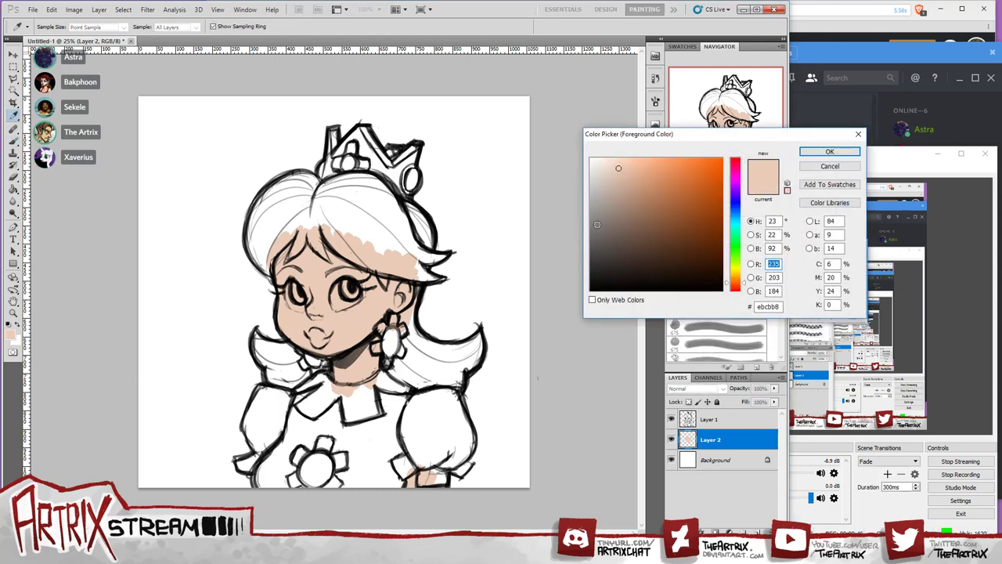
left_click(686, 184)
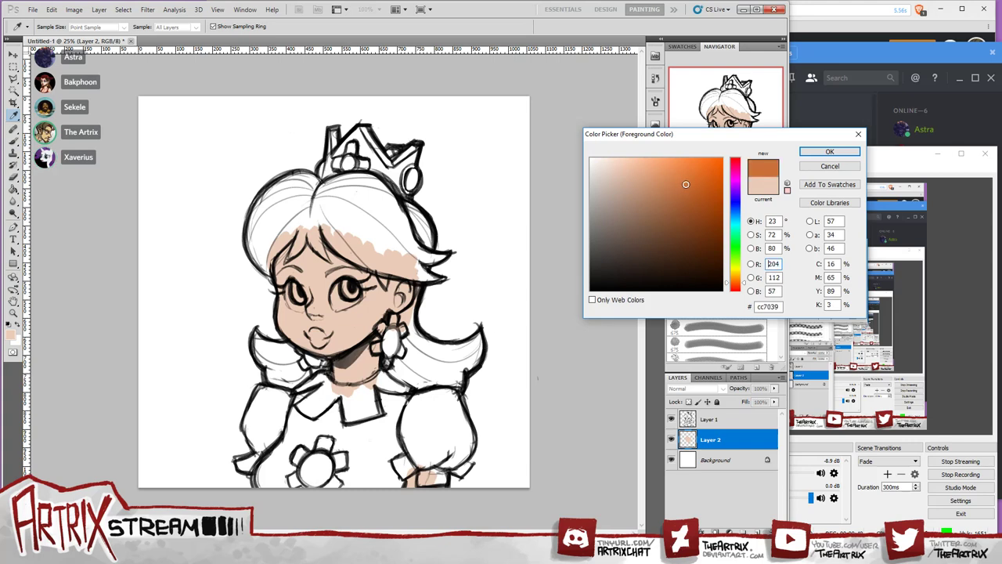
left_click_drag(689, 182, 695, 175)
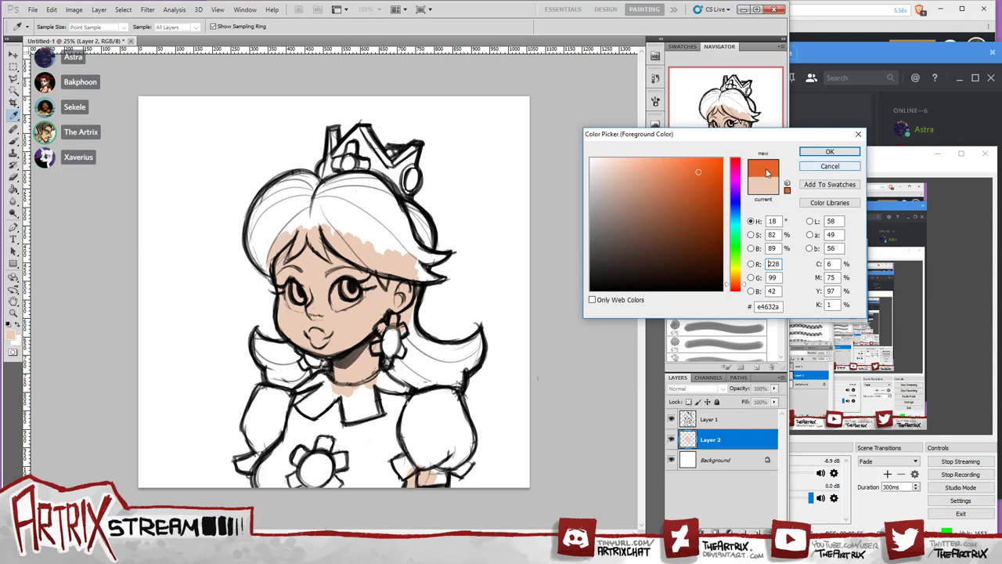
left_click(693, 183)
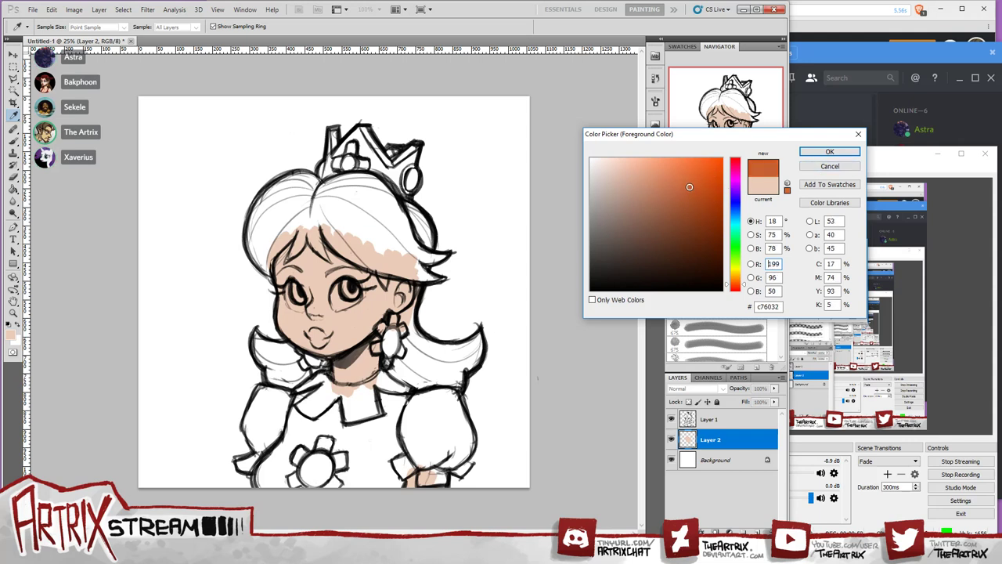
left_click_drag(695, 187, 702, 180)
left_click_drag(738, 288, 738, 289)
left_click(829, 151)
mouse_move(254, 249)
left_mouse_down()
mouse_move(265, 199)
mouse_move(249, 231)
mouse_move(277, 184)
mouse_move(297, 174)
mouse_move(321, 188)
mouse_move(306, 181)
mouse_move(265, 199)
mouse_move(277, 205)
mouse_move(283, 181)
mouse_move(257, 247)
mouse_move(280, 203)
left_mouse_up()
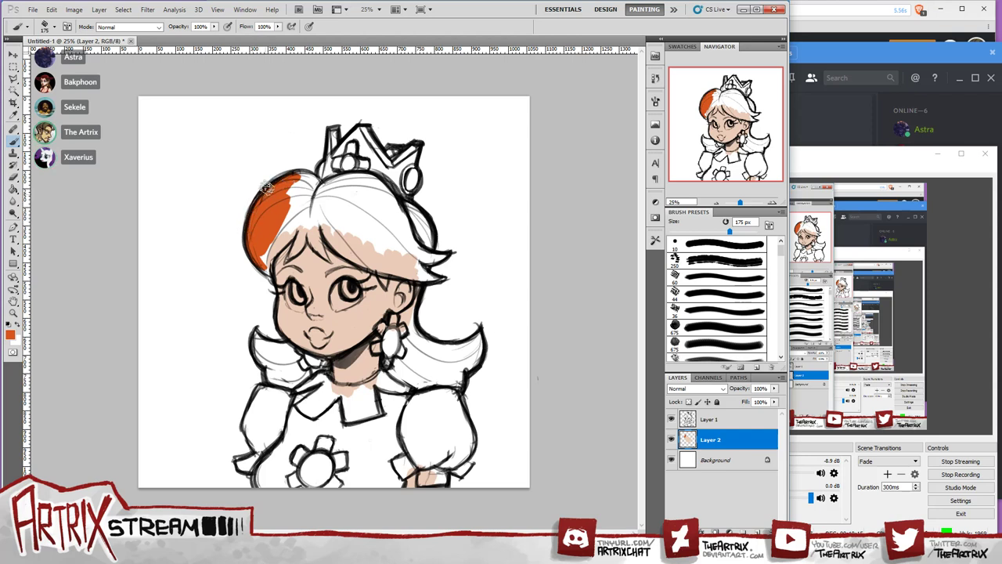
left_click_drag(266, 188, 301, 177)
key("ctrl+z")
key("ctrl+alt+z")
key("ctrl+alt+z")
key("ctrl+alt+z")
key("ctrl+alt+z")
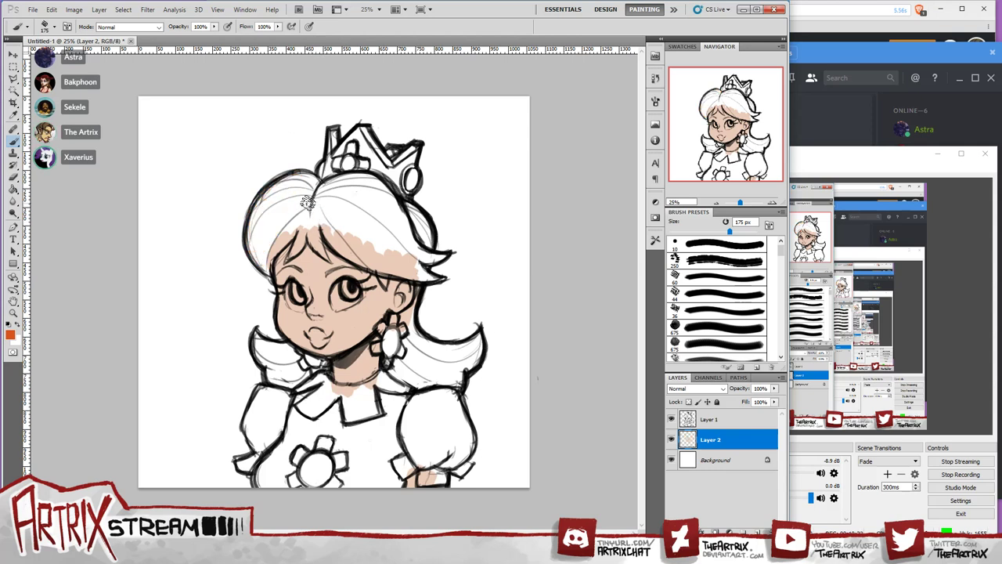
Paint orange along the hair parting, below the crown and down the outer right edge with an 80 px brush.
key("bracketleft")
key("bracketleft")
key("bracketleft")
key("bracketleft")
key("bracketleft")
mouse_move(315, 213)
left_mouse_down()
mouse_move(345, 179)
mouse_move(324, 191)
mouse_move(373, 182)
left_mouse_up()
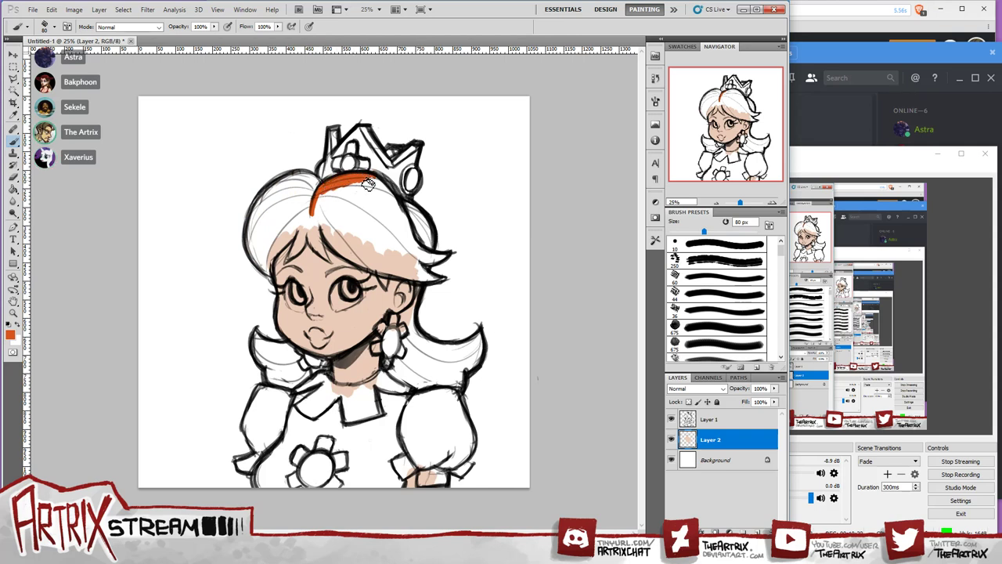
mouse_move(383, 179)
left_mouse_down()
mouse_move(329, 195)
mouse_move(386, 184)
mouse_move(422, 209)
mouse_move(409, 205)
mouse_move(430, 247)
mouse_move(429, 260)
mouse_move(421, 220)
mouse_move(420, 268)
mouse_move(415, 234)
mouse_move(384, 189)
mouse_move(370, 202)
mouse_move(366, 184)
mouse_move(346, 205)
mouse_move(343, 185)
mouse_move(315, 225)
left_mouse_up()
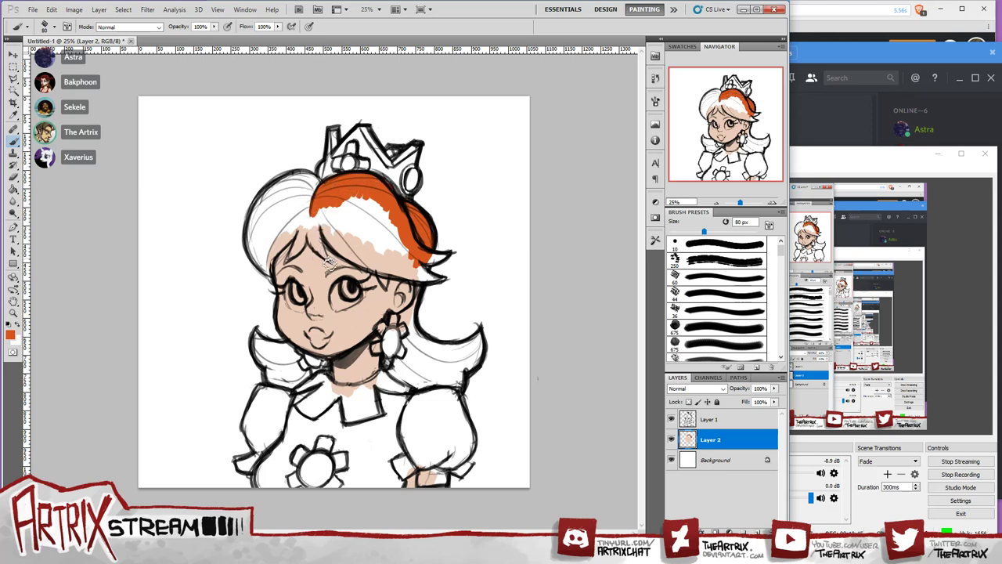
mouse_move(307, 213)
left_mouse_down()
mouse_move(333, 270)
mouse_move(312, 214)
mouse_move(319, 199)
mouse_move(317, 231)
mouse_move(319, 205)
mouse_move(322, 224)
mouse_move(354, 199)
mouse_move(346, 221)
mouse_move(374, 196)
mouse_move(369, 214)
mouse_move(388, 205)
mouse_move(384, 228)
mouse_move(396, 228)
mouse_move(415, 261)
left_mouse_up()
Fill the rest of the right half of the upper hair with orange, using a 175 px brush.
key("bracketright")
key("bracketright")
key("bracketright")
key("bracketright")
key("bracketright")
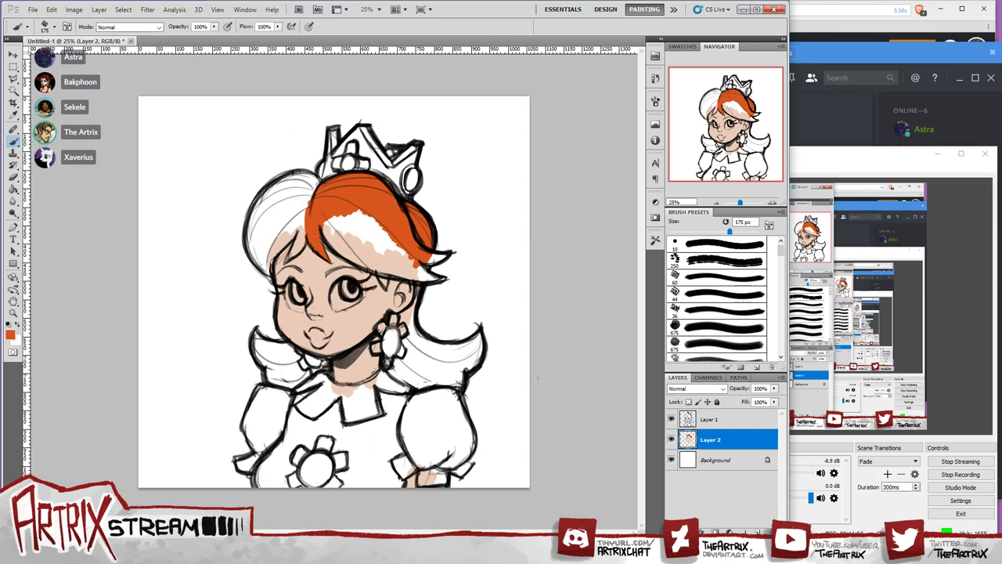
mouse_move(319, 209)
left_mouse_down()
mouse_move(349, 257)
mouse_move(321, 225)
mouse_move(374, 267)
mouse_move(332, 232)
mouse_move(338, 241)
mouse_move(348, 205)
mouse_move(358, 206)
mouse_move(360, 251)
mouse_move(379, 230)
mouse_move(346, 253)
mouse_move(393, 270)
mouse_move(393, 231)
mouse_move(413, 272)
mouse_move(392, 267)
mouse_move(439, 277)
mouse_move(413, 269)
mouse_move(434, 277)
mouse_move(402, 256)
mouse_move(410, 251)
mouse_move(440, 279)
mouse_move(422, 249)
mouse_move(419, 271)
mouse_move(406, 240)
mouse_move(432, 258)
left_mouse_up()
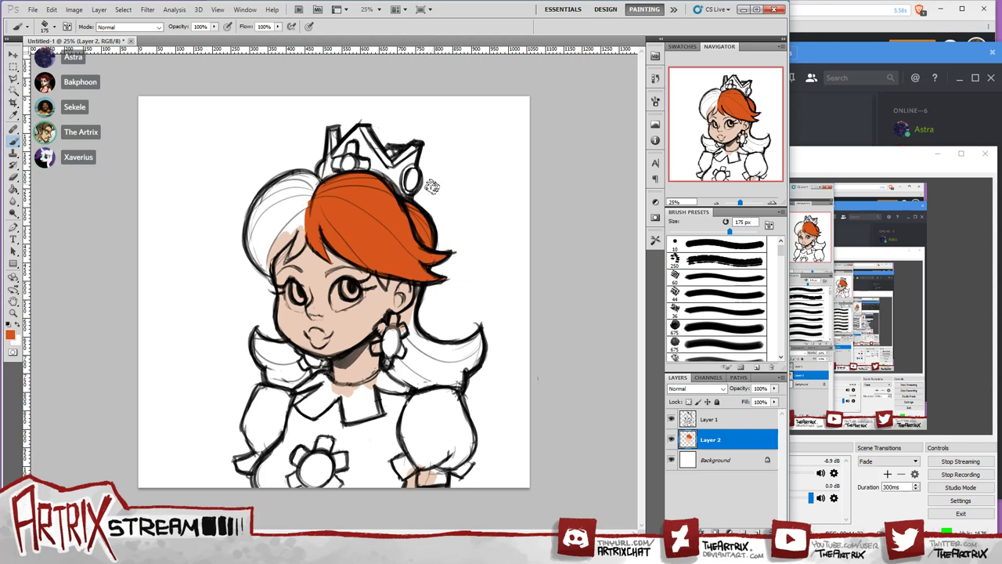
Fill the left half of the upper hair and the fringe tips with orange, reducing the brush to 80 px for the tips.
mouse_move(253, 249)
left_mouse_down()
mouse_move(257, 213)
mouse_move(248, 238)
mouse_move(274, 183)
mouse_move(251, 210)
mouse_move(264, 181)
mouse_move(248, 223)
mouse_move(281, 183)
mouse_move(268, 183)
mouse_move(308, 181)
mouse_move(300, 173)
mouse_move(279, 188)
mouse_move(292, 185)
mouse_move(300, 214)
mouse_move(258, 255)
mouse_move(275, 219)
mouse_move(264, 251)
mouse_move(291, 227)
mouse_move(289, 210)
mouse_move(254, 265)
mouse_move(248, 230)
mouse_move(259, 269)
mouse_move(243, 232)
mouse_move(265, 274)
mouse_move(239, 211)
mouse_move(263, 275)
mouse_move(241, 230)
mouse_move(266, 272)
mouse_move(266, 244)
mouse_move(265, 266)
mouse_move(284, 223)
mouse_move(259, 249)
left_mouse_up()
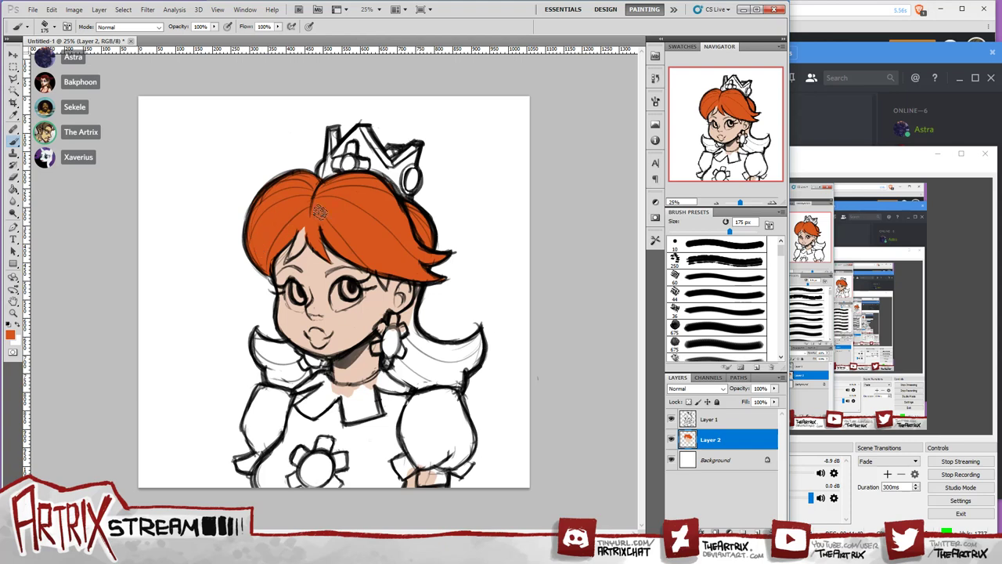
key("bracketleft")
key("bracketleft")
key("bracketleft")
key("bracketleft")
key("bracketleft")
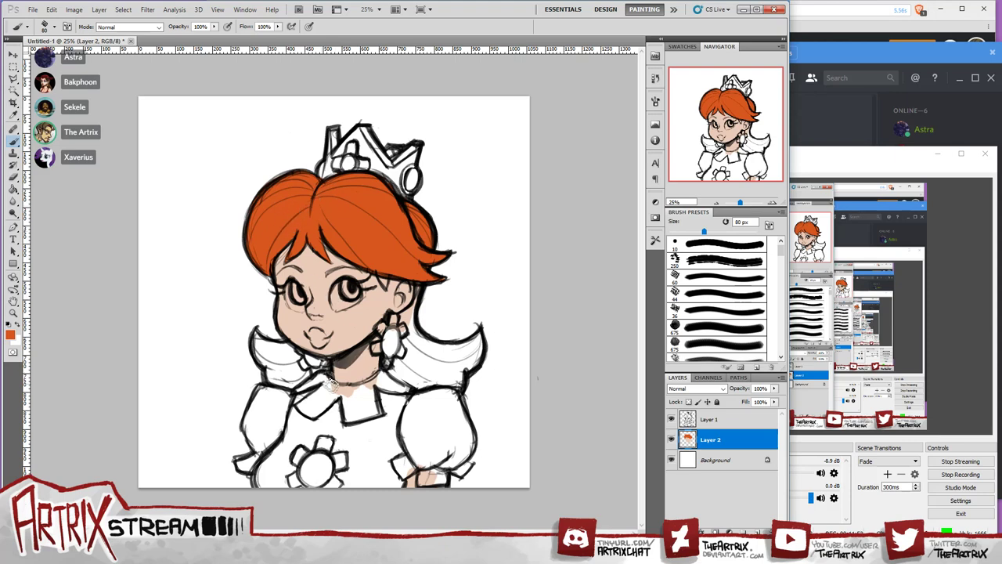
Paint both lower hair flips beside the neck orange, using an 80 px brush on the left and 100 px on the right.
mouse_move(259, 337)
left_mouse_down()
mouse_move(266, 370)
mouse_move(258, 338)
mouse_move(276, 353)
mouse_move(264, 358)
mouse_move(269, 366)
mouse_move(277, 349)
mouse_move(265, 343)
mouse_move(297, 351)
mouse_move(270, 365)
mouse_move(292, 355)
mouse_move(285, 378)
mouse_move(306, 362)
mouse_move(310, 380)
mouse_move(307, 362)
mouse_move(269, 380)
mouse_move(276, 390)
mouse_move(287, 375)
mouse_move(292, 393)
mouse_move(317, 379)
left_mouse_up()
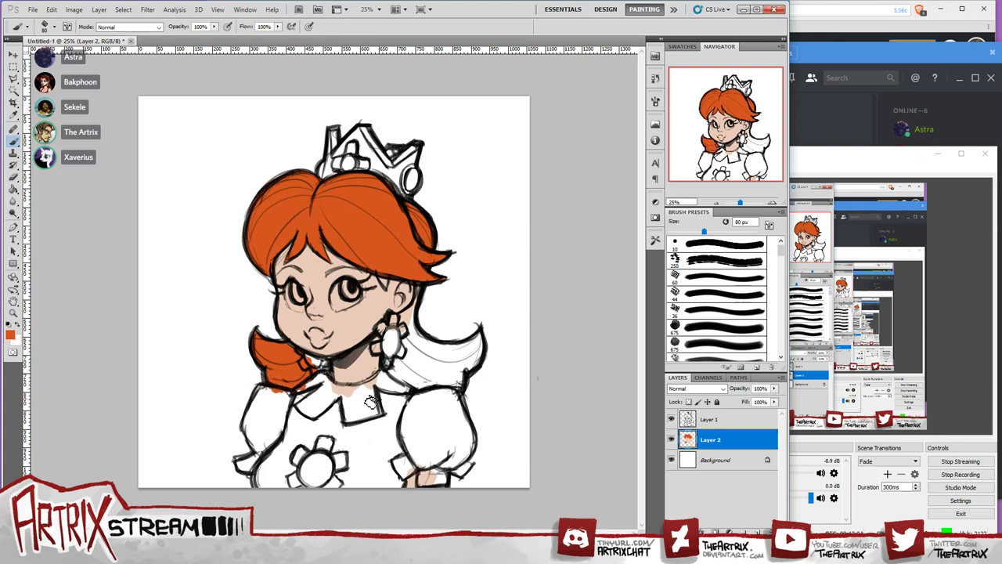
key("bracketright")
key("bracketright")
mouse_move(378, 276)
left_mouse_down()
mouse_move(383, 291)
mouse_move(379, 263)
mouse_move(407, 245)
left_mouse_up()
mouse_move(418, 282)
left_mouse_down()
mouse_move(415, 309)
mouse_move(424, 298)
mouse_move(419, 276)
mouse_move(413, 315)
mouse_move(396, 331)
mouse_move(415, 331)
mouse_move(413, 318)
mouse_move(433, 355)
mouse_move(415, 337)
mouse_move(412, 353)
mouse_move(431, 351)
mouse_move(396, 370)
mouse_move(408, 357)
mouse_move(418, 356)
mouse_move(395, 385)
mouse_move(443, 378)
mouse_move(448, 394)
mouse_move(461, 394)
mouse_move(431, 360)
mouse_move(447, 353)
mouse_move(429, 373)
mouse_move(435, 380)
mouse_move(465, 366)
mouse_move(427, 351)
mouse_move(482, 336)
mouse_move(460, 370)
mouse_move(475, 360)
mouse_move(469, 366)
mouse_move(458, 357)
mouse_move(478, 343)
mouse_move(462, 350)
mouse_move(479, 345)
mouse_move(469, 370)
left_mouse_up()
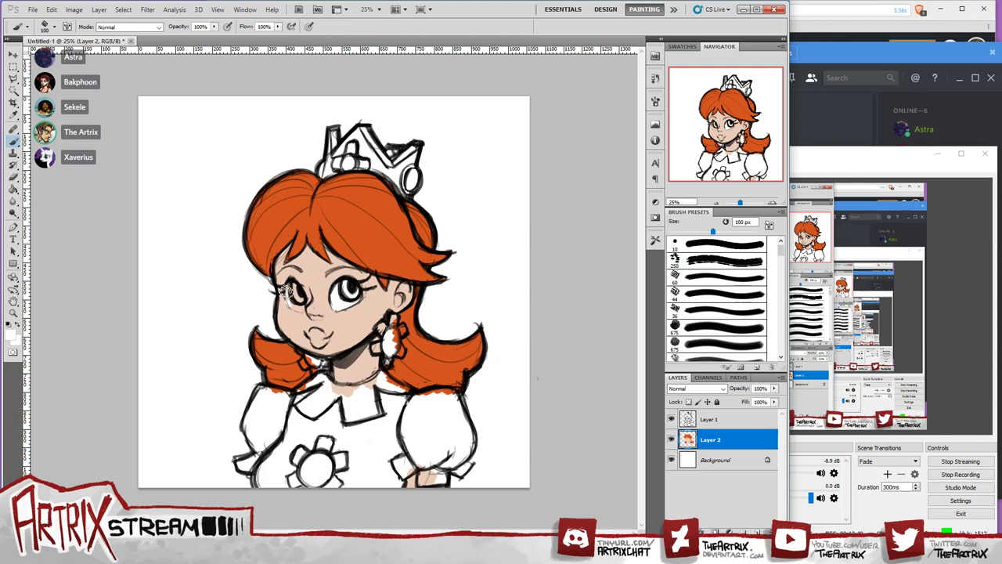
Paint the whites of the eyes white and colour both irises a medium blue.
mouse_move(284, 291)
left_mouse_down()
mouse_move(298, 310)
mouse_move(298, 290)
mouse_move(311, 306)
left_mouse_up()
key("i")
left_click(10, 335)
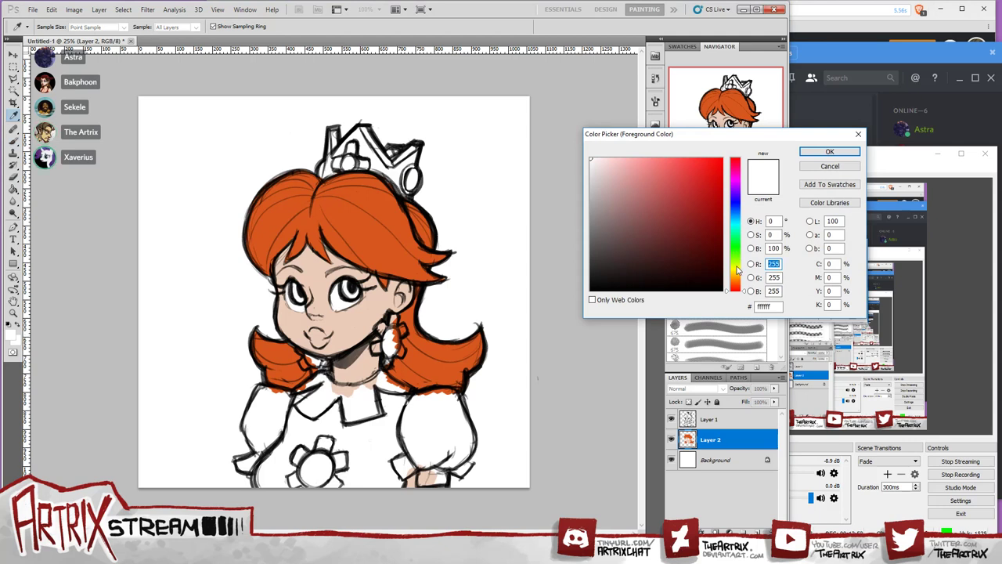
left_click_drag(738, 270, 742, 221)
mouse_move(642, 218)
left_mouse_down()
mouse_move(688, 205)
mouse_move(739, 216)
mouse_move(686, 209)
left_mouse_up()
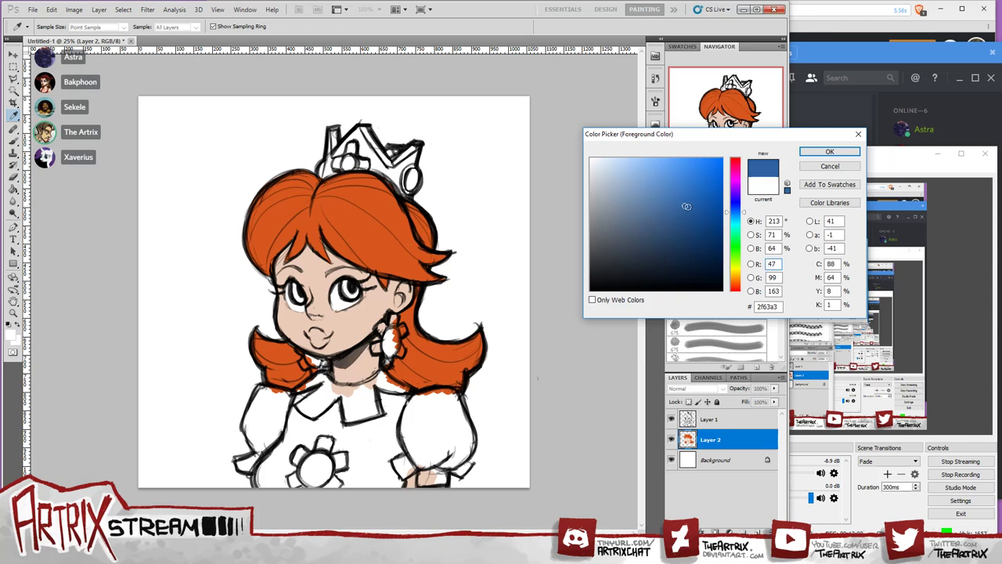
left_click_drag(684, 201, 689, 206)
left_click(828, 151)
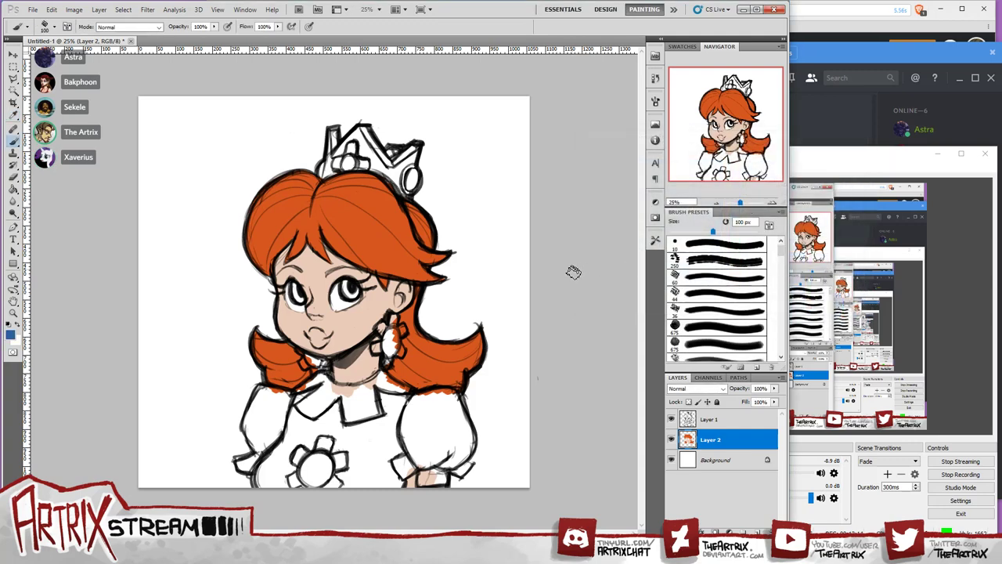
mouse_move(344, 284)
left_mouse_down()
mouse_move(345, 297)
mouse_move(298, 295)
left_mouse_up()
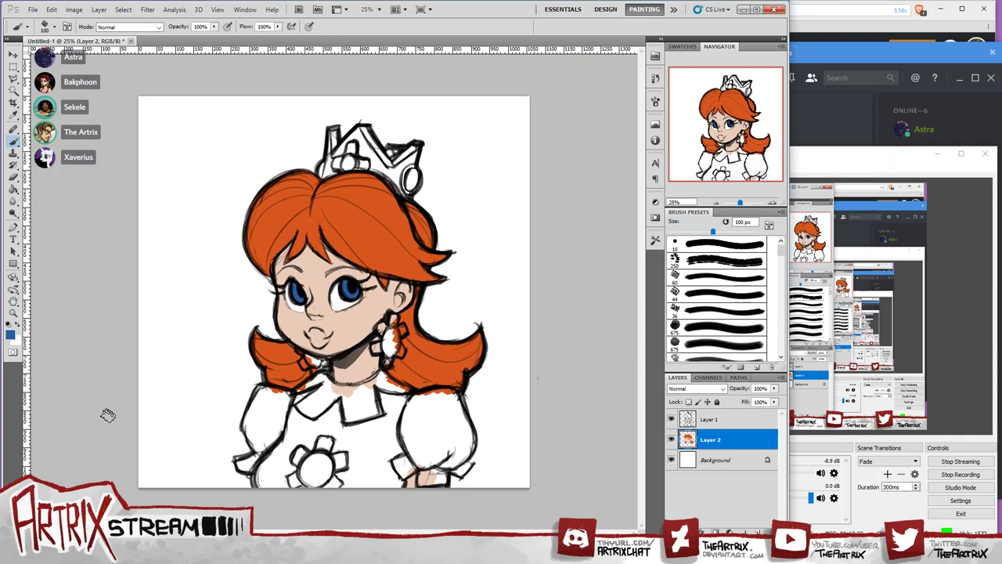
Mix a tan orange for the lips and fill both lips with it.
left_click(10, 335)
left_click(364, 313)
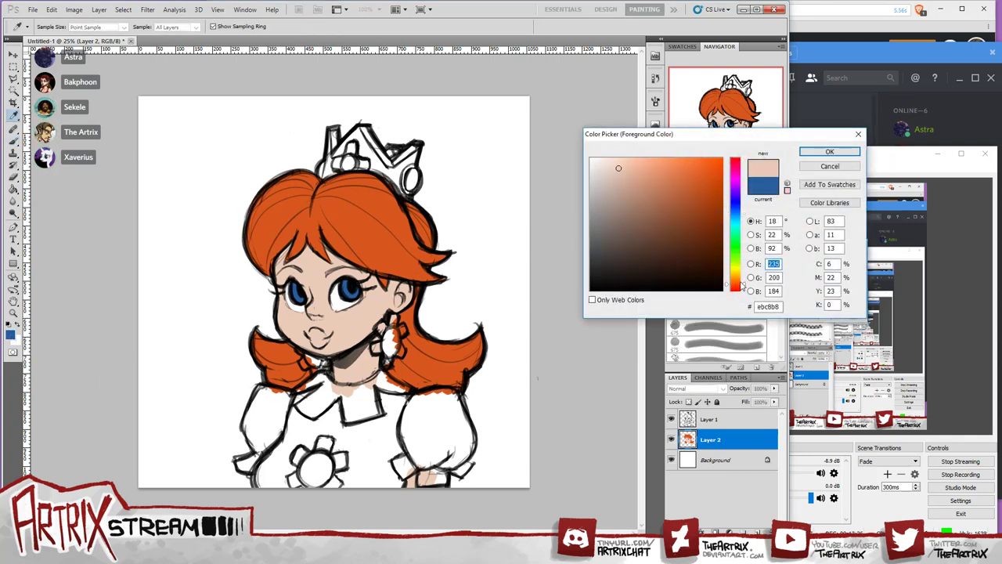
left_click(633, 170)
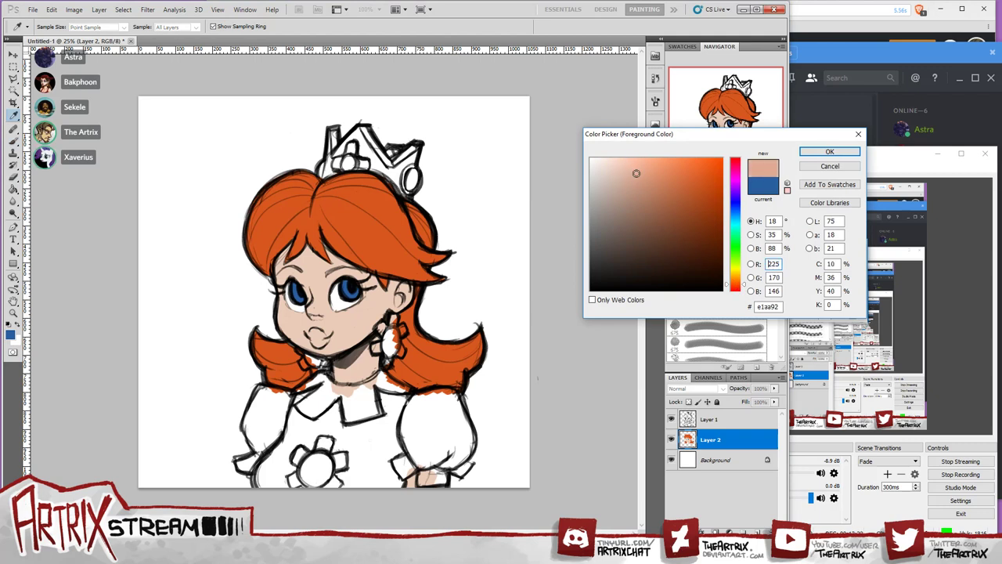
left_click_drag(636, 173, 643, 179)
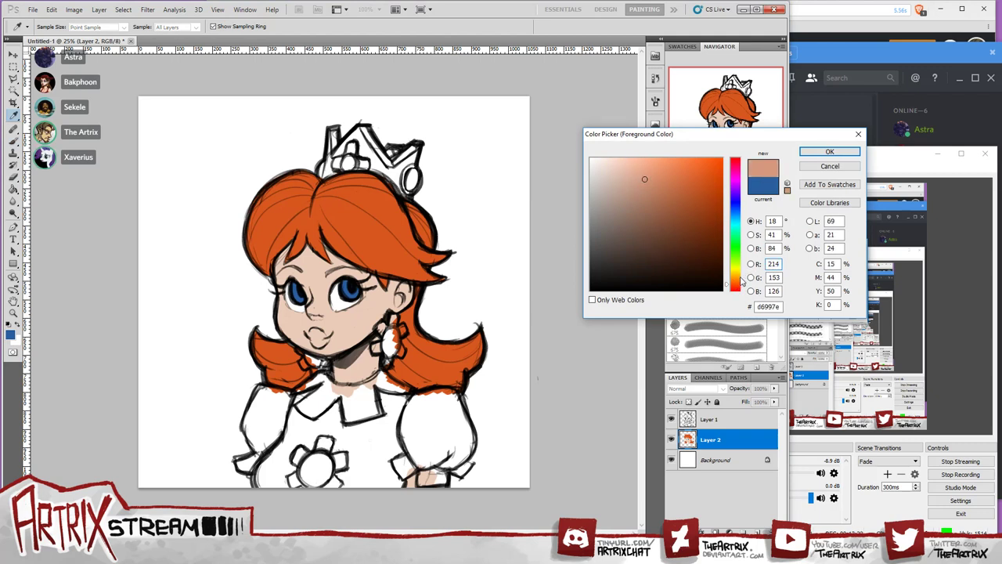
left_click(742, 280)
left_click_drag(658, 181, 669, 182)
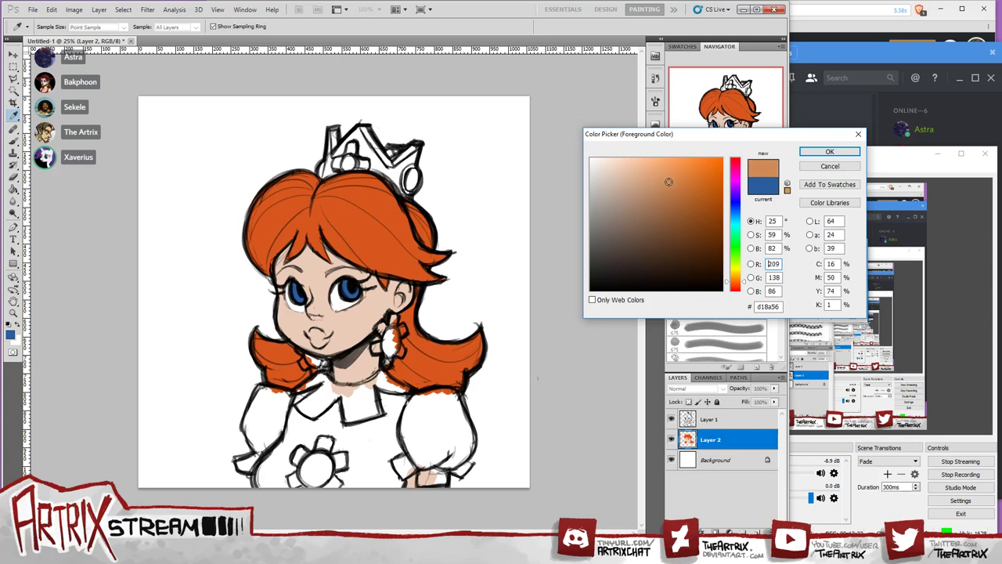
left_click(815, 151)
key("b")
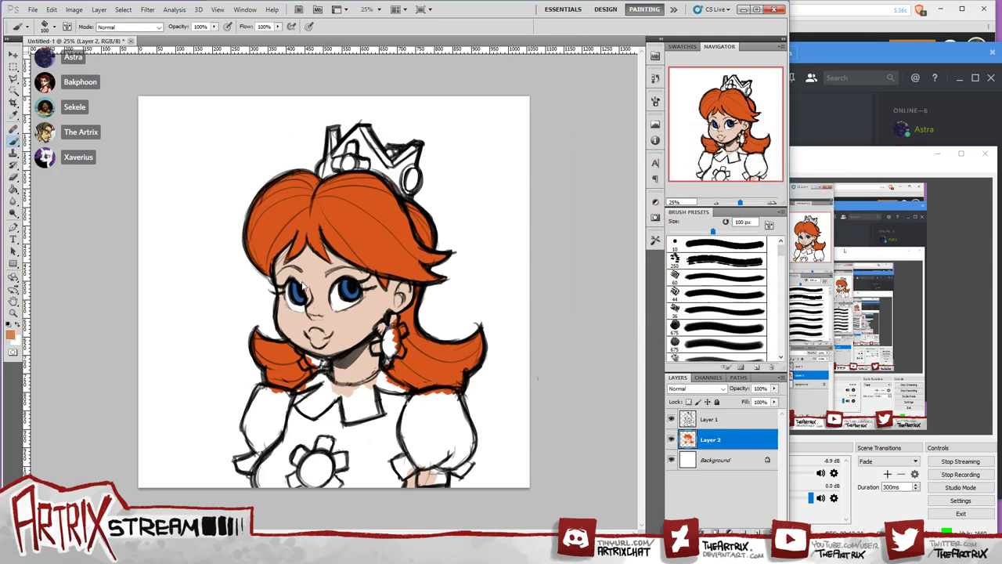
mouse_move(314, 336)
left_mouse_down()
mouse_move(322, 363)
mouse_move(335, 362)
mouse_move(378, 319)
mouse_move(388, 337)
mouse_move(319, 345)
left_mouse_up()
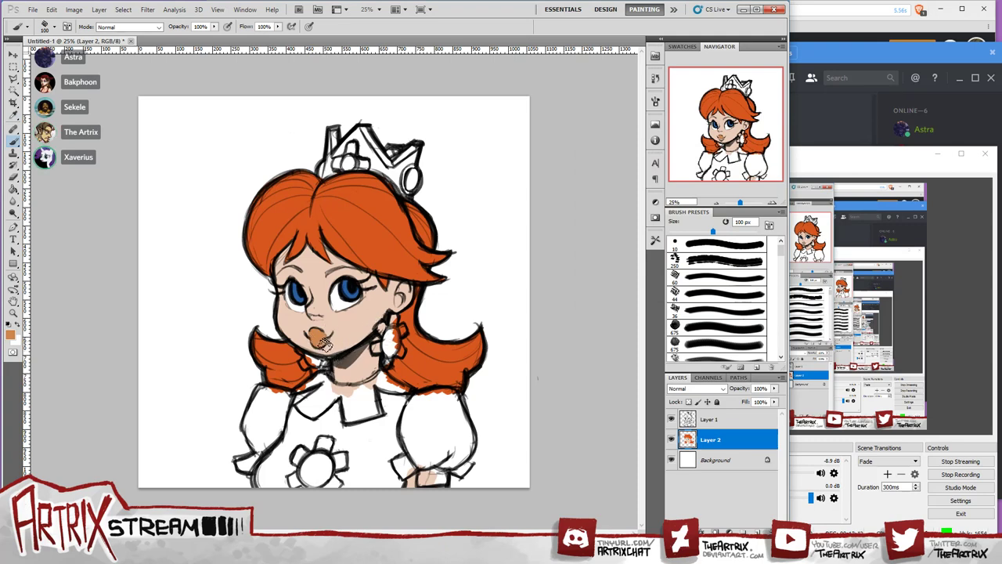
Shift the lip colour to a redder orange, #d77e4e, and repaint the lips with it.
left_click(10, 335)
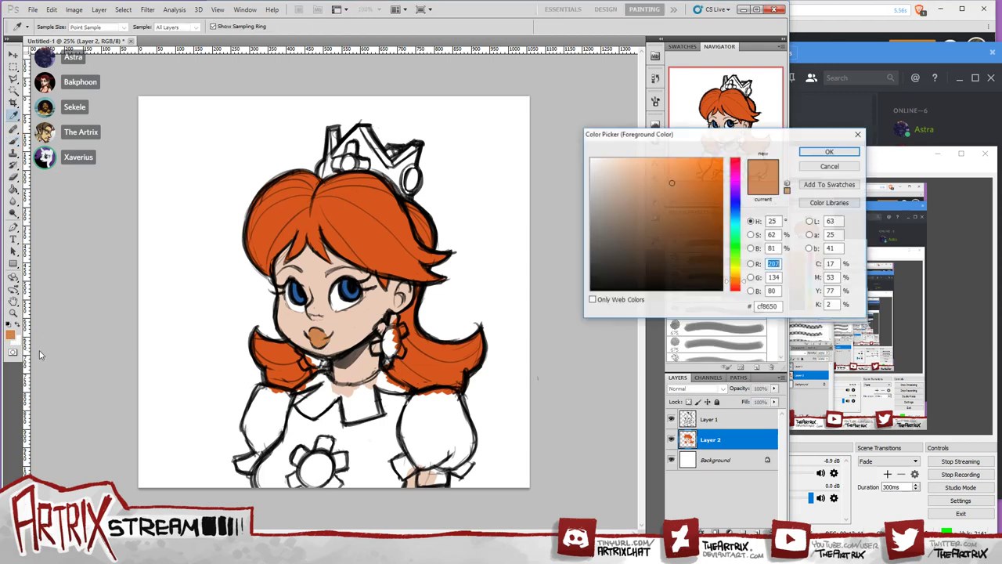
left_click(672, 177)
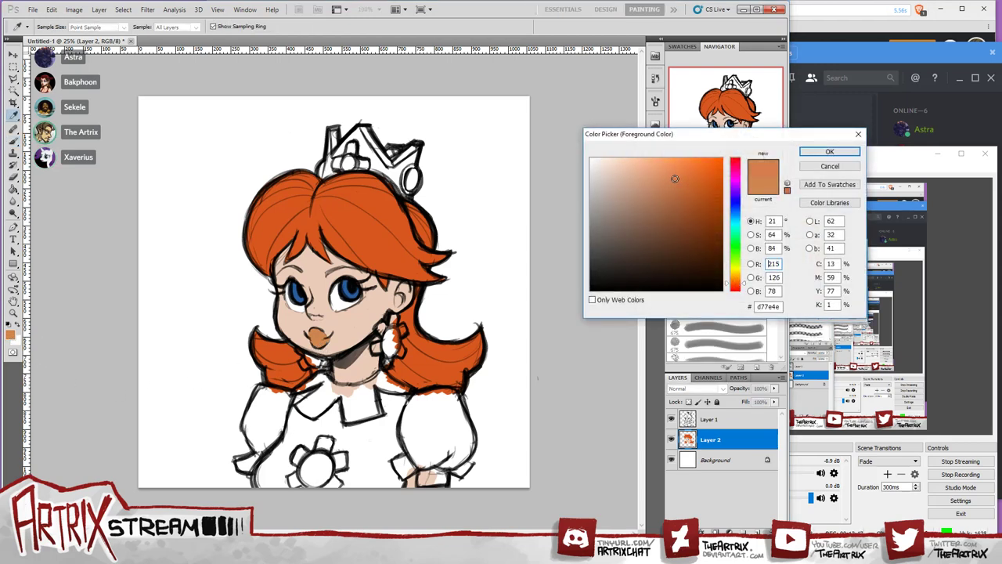
left_click(807, 152)
key("b")
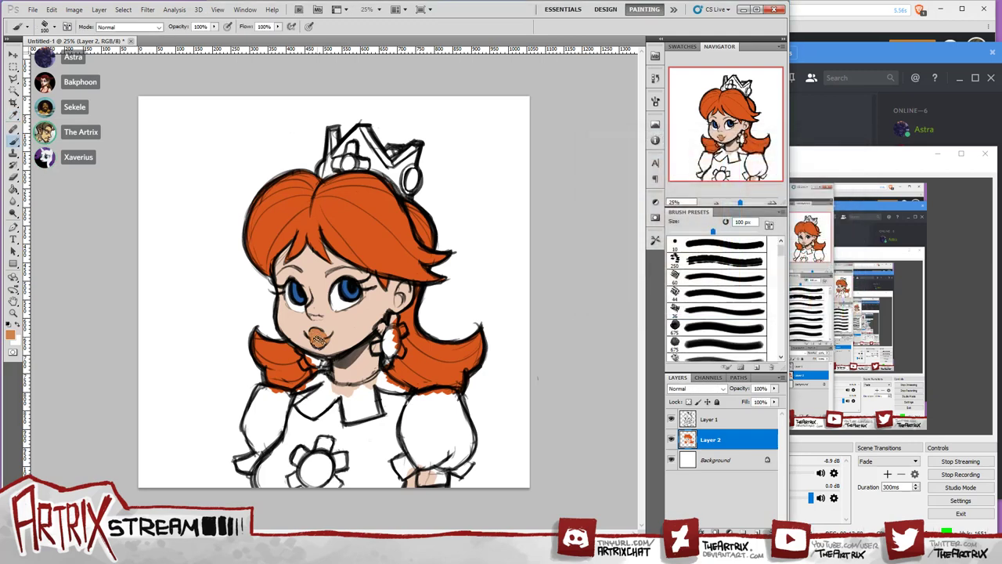
left_click_drag(319, 335, 318, 338)
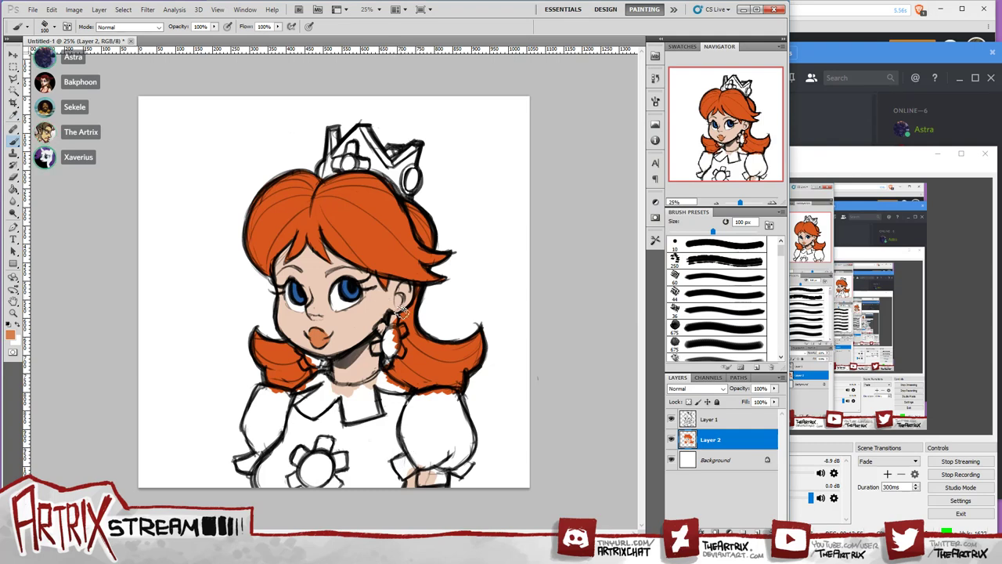
Fill the dress bodice, collar and both puffed sleeves with a golden yellow, using a 200 px brush.
left_click(10, 335)
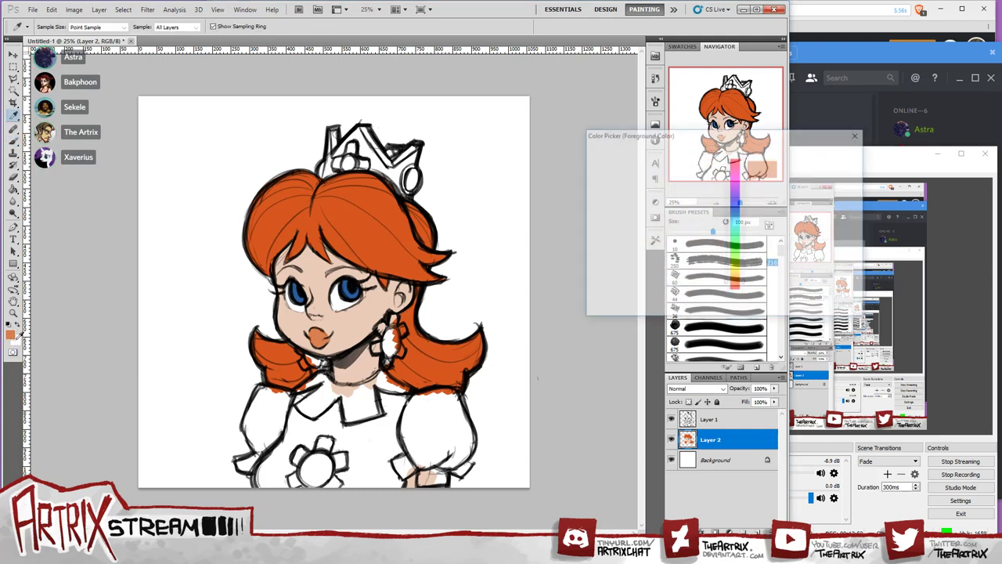
left_click_drag(736, 284, 740, 278)
left_click(701, 166)
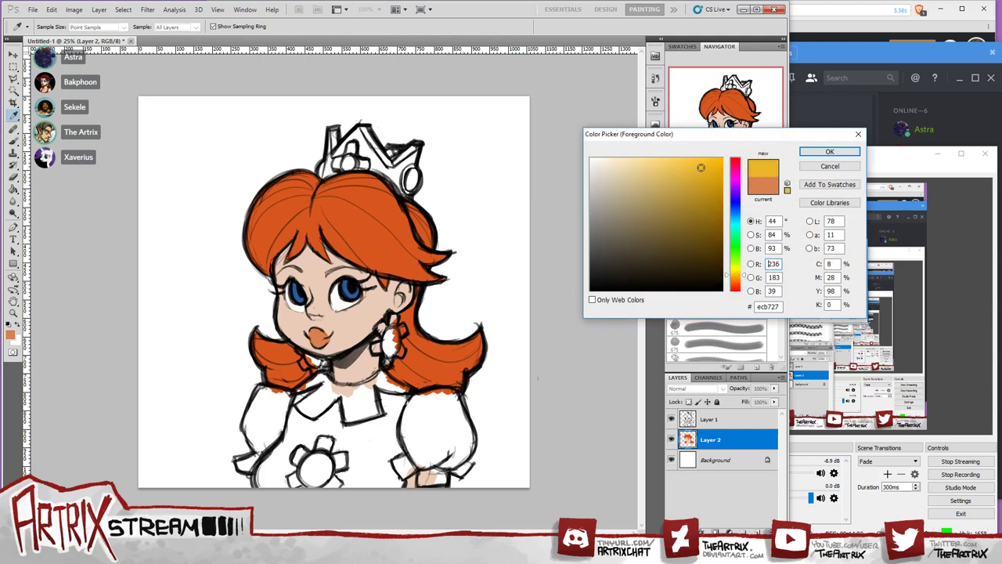
left_click_drag(737, 277, 740, 275)
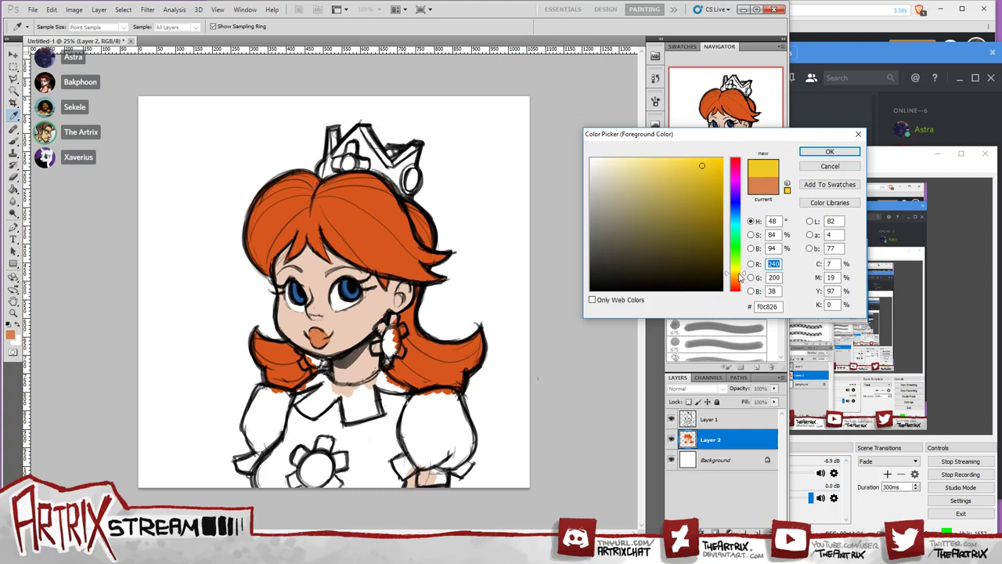
left_click(818, 152)
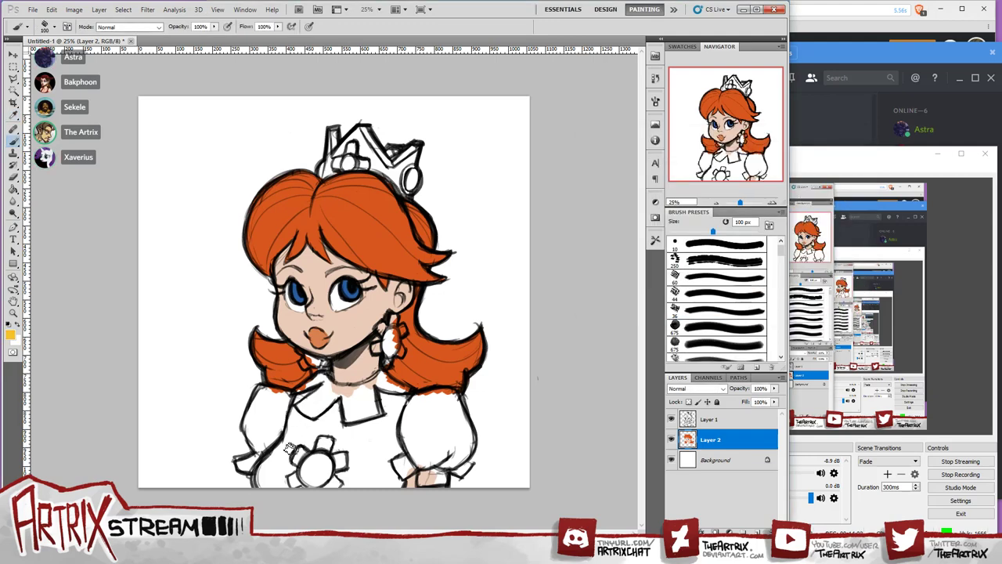
key("bracketright")
key("bracketright")
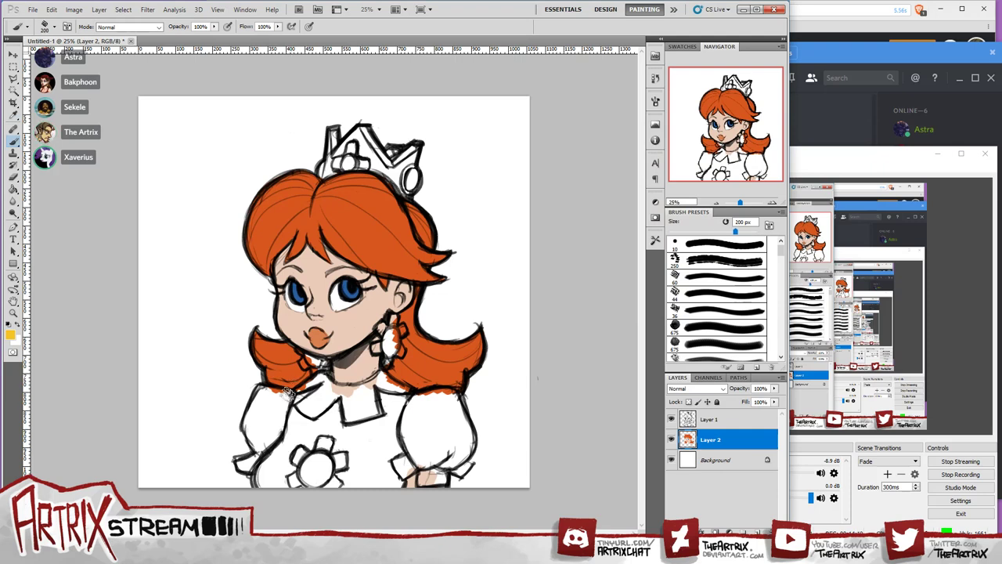
mouse_move(304, 400)
left_mouse_down()
mouse_move(277, 472)
mouse_move(259, 492)
mouse_move(270, 444)
mouse_move(277, 493)
mouse_move(302, 497)
mouse_move(328, 464)
mouse_move(385, 439)
mouse_move(380, 490)
mouse_move(408, 438)
mouse_move(425, 429)
mouse_move(306, 459)
mouse_move(311, 410)
mouse_move(306, 400)
mouse_move(295, 414)
mouse_move(283, 398)
mouse_move(264, 410)
mouse_move(257, 442)
mouse_move(250, 424)
mouse_move(269, 416)
mouse_move(242, 436)
mouse_move(255, 386)
mouse_move(273, 396)
mouse_move(256, 413)
mouse_move(283, 399)
mouse_move(322, 420)
mouse_move(295, 415)
mouse_move(288, 392)
left_mouse_up()
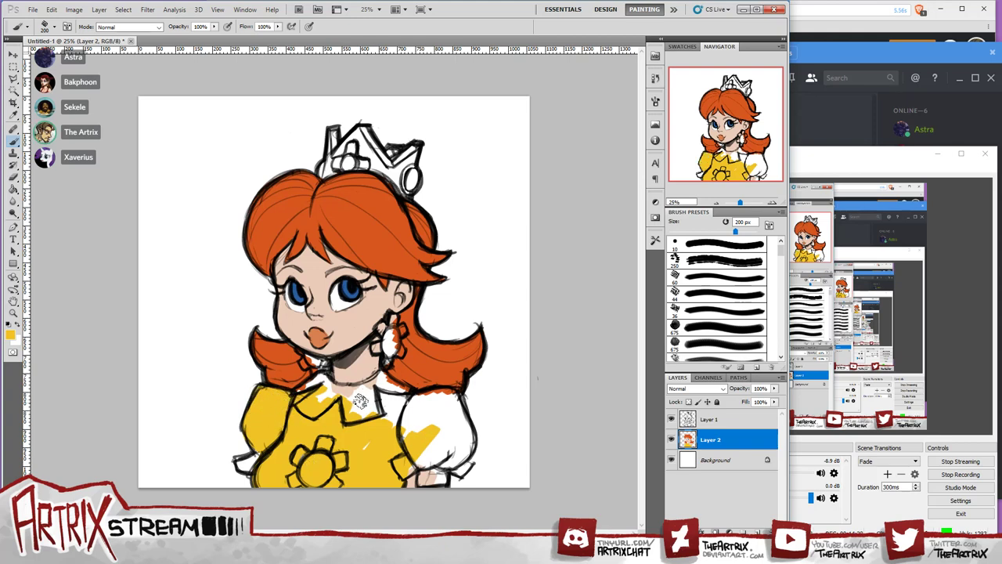
mouse_move(361, 402)
left_mouse_down()
mouse_move(386, 402)
mouse_move(371, 419)
mouse_move(382, 415)
mouse_move(378, 387)
mouse_move(401, 396)
mouse_move(391, 430)
mouse_move(459, 411)
mouse_move(411, 434)
mouse_move(412, 417)
mouse_move(451, 369)
mouse_move(439, 364)
mouse_move(415, 404)
mouse_move(457, 393)
mouse_move(434, 392)
mouse_move(448, 396)
mouse_move(458, 424)
mouse_move(414, 430)
mouse_move(425, 439)
mouse_move(412, 447)
mouse_move(417, 458)
mouse_move(413, 450)
mouse_move(443, 447)
mouse_move(418, 458)
mouse_move(454, 439)
mouse_move(440, 444)
mouse_move(446, 431)
mouse_move(452, 448)
mouse_move(433, 458)
mouse_move(444, 465)
mouse_move(436, 463)
mouse_move(458, 437)
mouse_move(455, 449)
mouse_move(488, 441)
mouse_move(463, 441)
mouse_move(453, 461)
mouse_move(461, 440)
mouse_move(459, 448)
mouse_move(453, 414)
mouse_move(419, 437)
mouse_move(410, 466)
mouse_move(415, 436)
left_mouse_up()
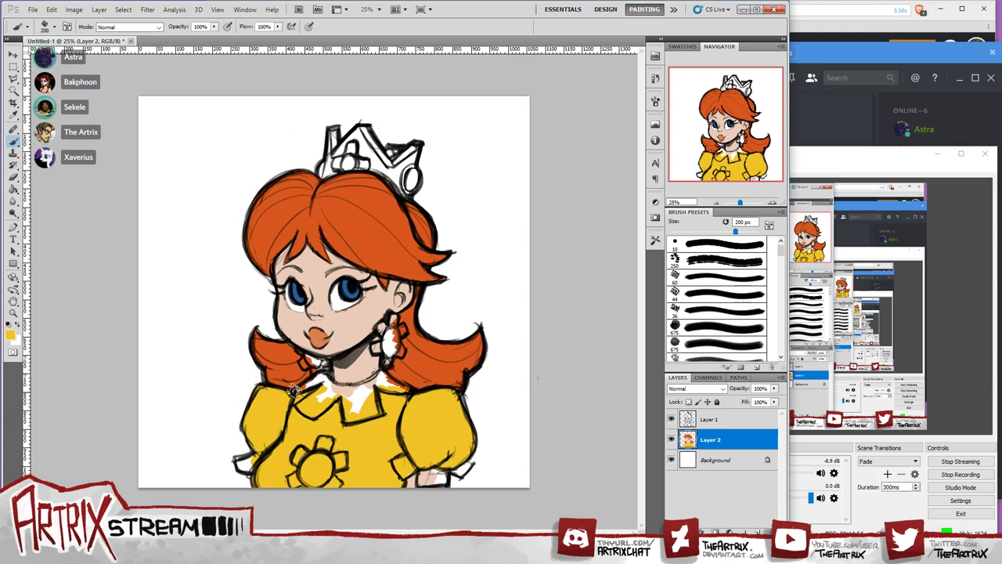
left_click_drag(348, 401, 368, 406)
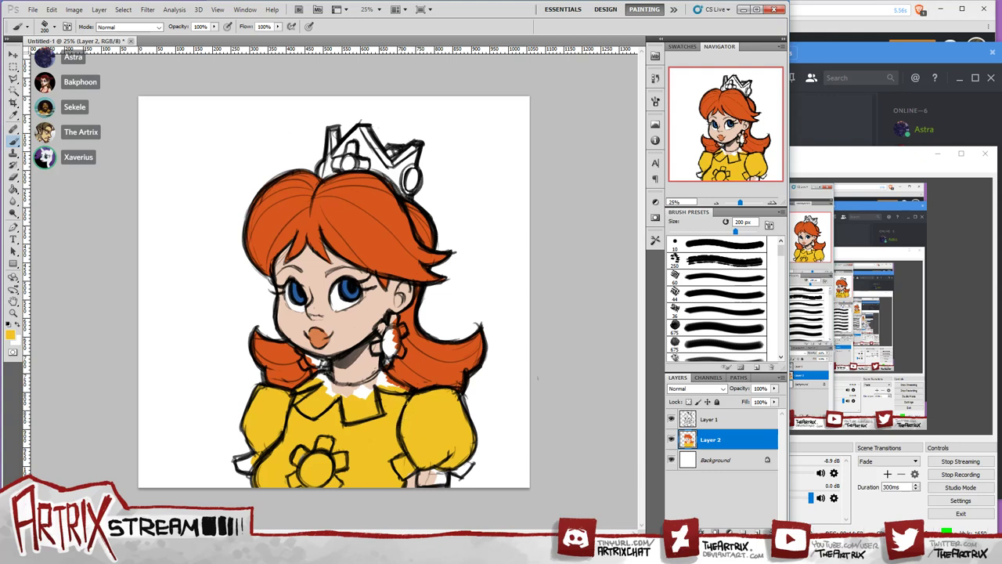
Touch up the gaps where the hair ends, neck and dress meet, using the sampled hair, dress and skin colours.
left_click(282, 368, "alt")
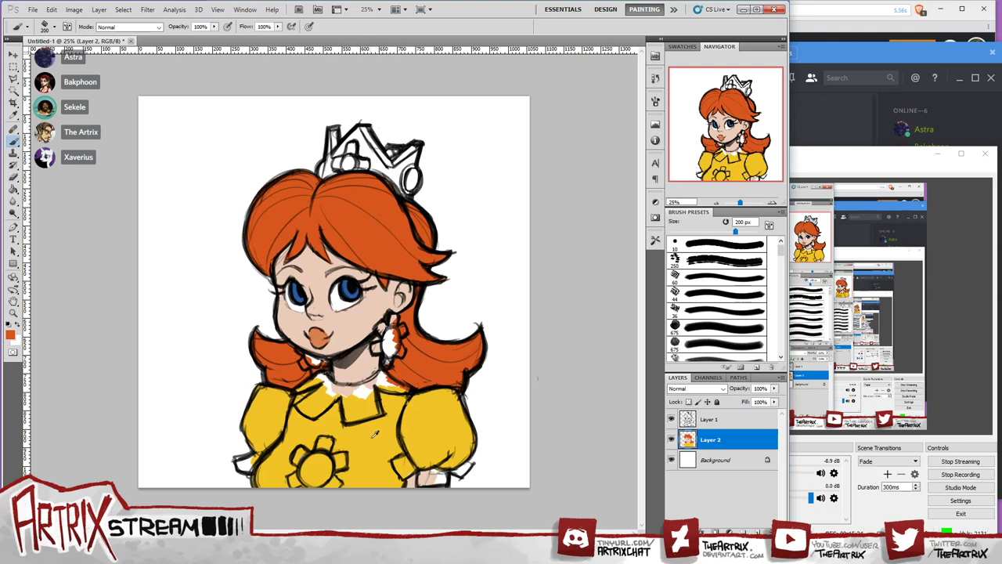
left_click(423, 415, "alt")
mouse_move(402, 391)
left_mouse_down()
mouse_move(302, 396)
mouse_move(316, 384)
mouse_move(399, 389)
left_mouse_up()
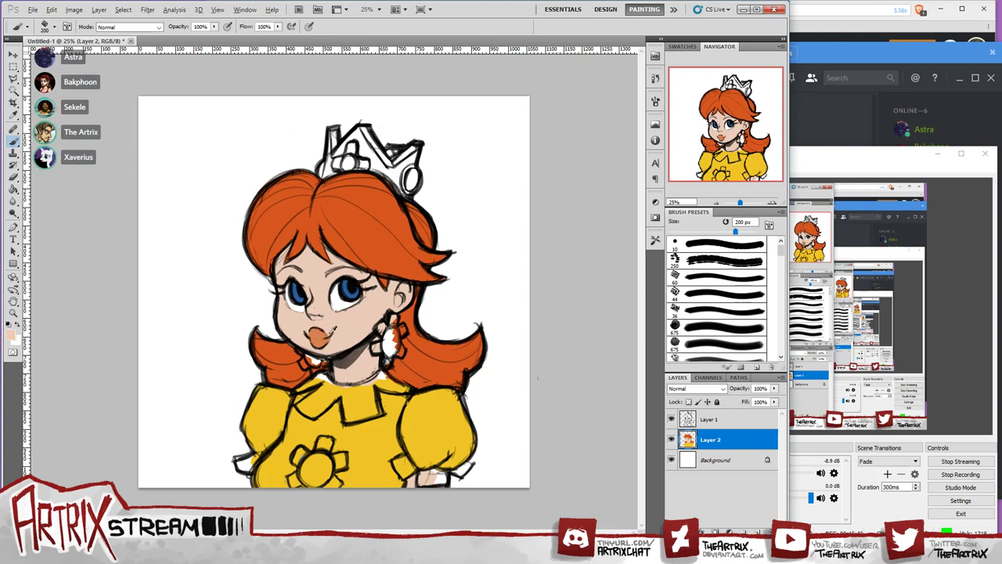
left_click(321, 328, "alt")
Fill the crown with a darker gold, leaving its round side gems unpainted, and paint the sleeve cuffs in the dress yellow.
key("i")
left_click(11, 334)
left_click_drag(736, 282, 740, 272)
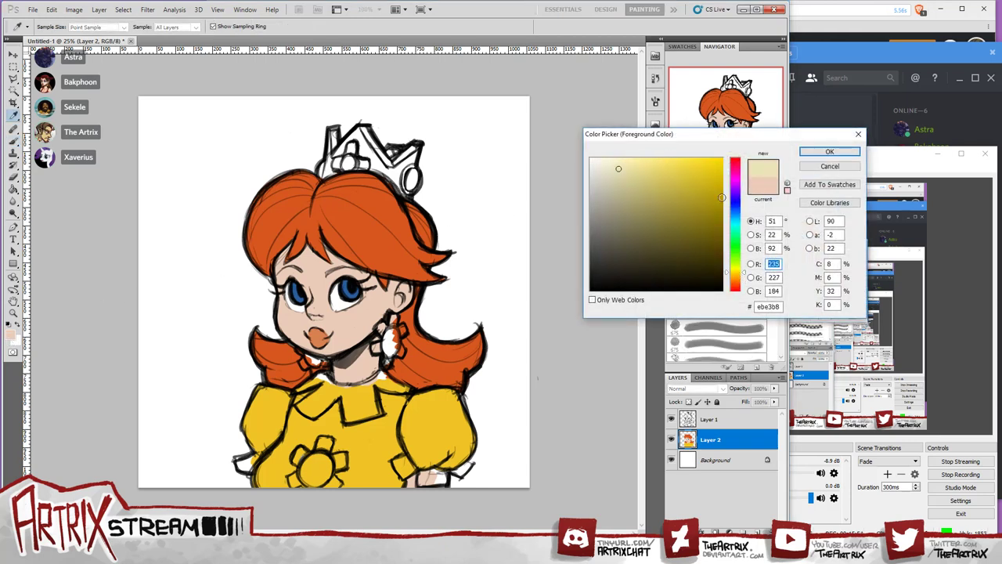
left_click(703, 183)
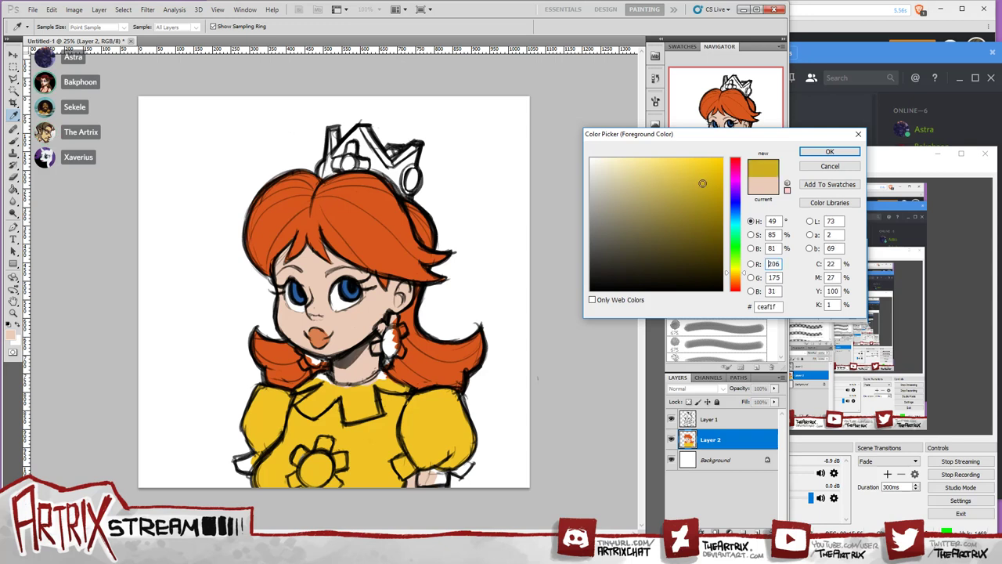
left_click(736, 280)
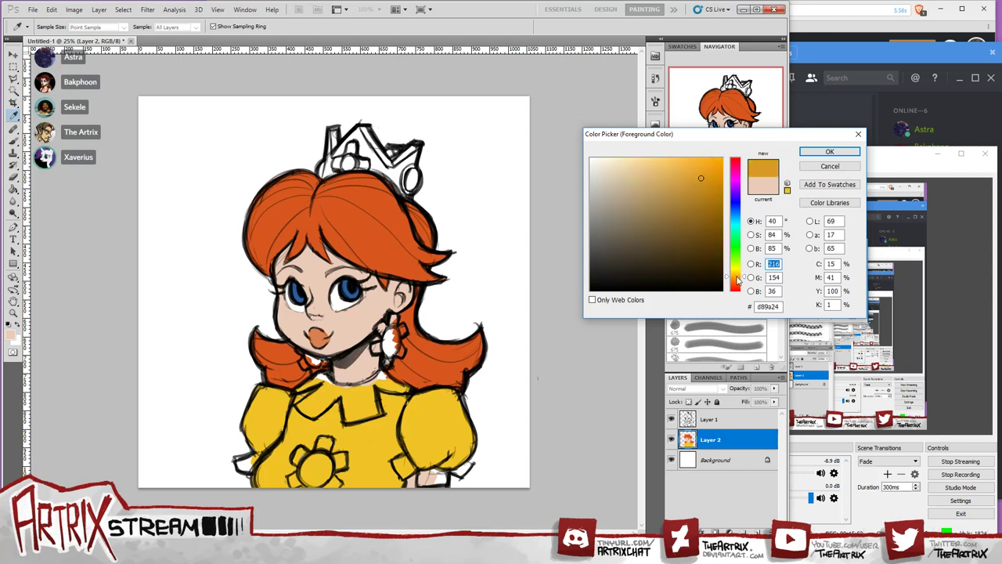
left_click_drag(738, 279, 739, 278)
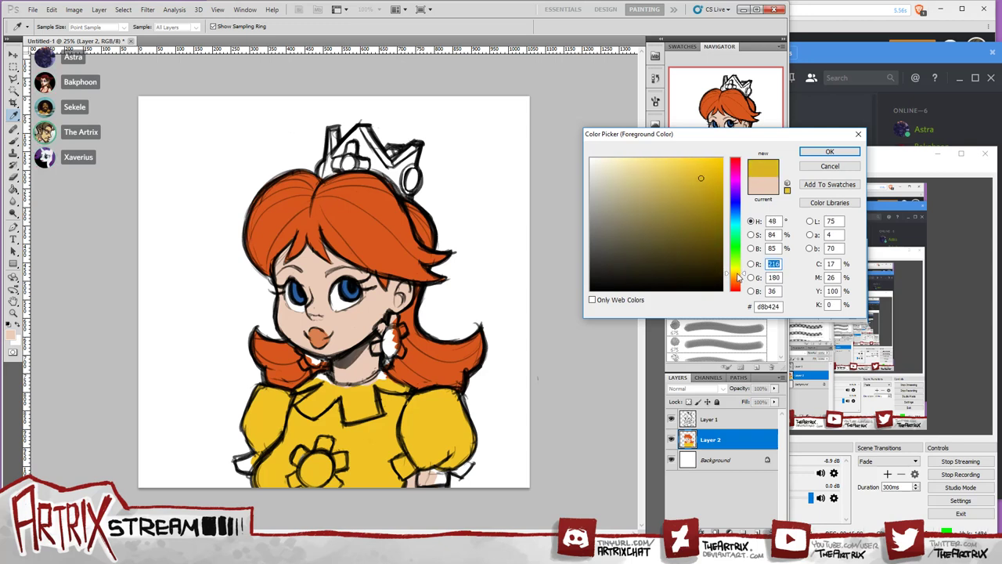
mouse_move(696, 183)
left_mouse_down()
mouse_move(685, 188)
mouse_move(703, 166)
mouse_move(687, 177)
mouse_move(704, 177)
left_mouse_up()
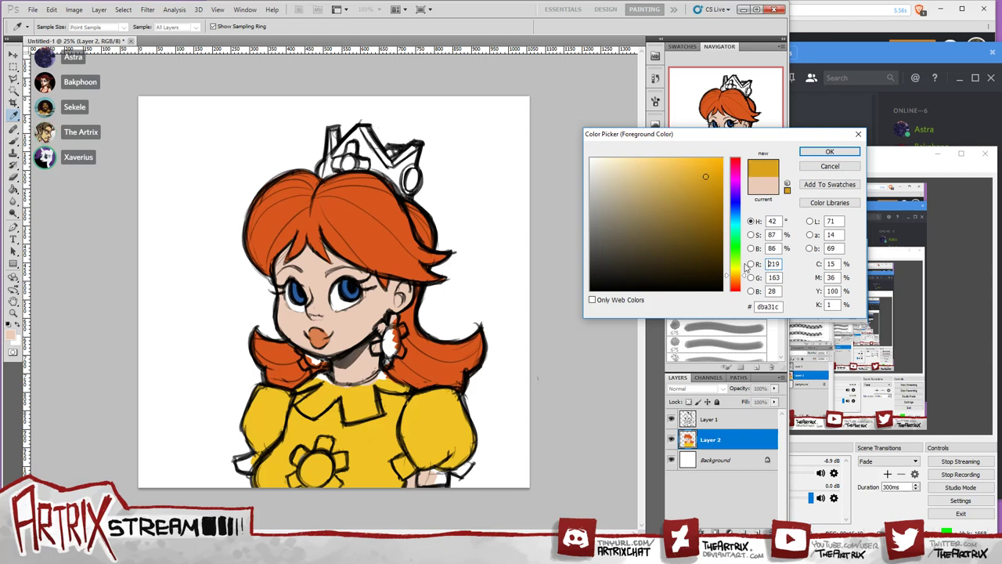
left_click_drag(737, 278, 738, 276)
left_click(705, 182)
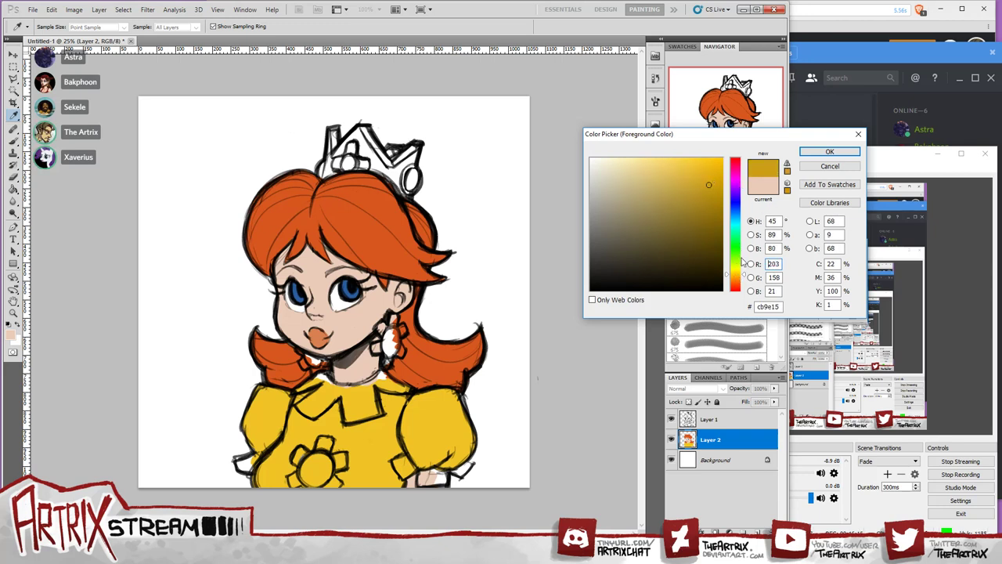
left_click_drag(738, 276, 738, 279)
left_click(829, 152)
key("b")
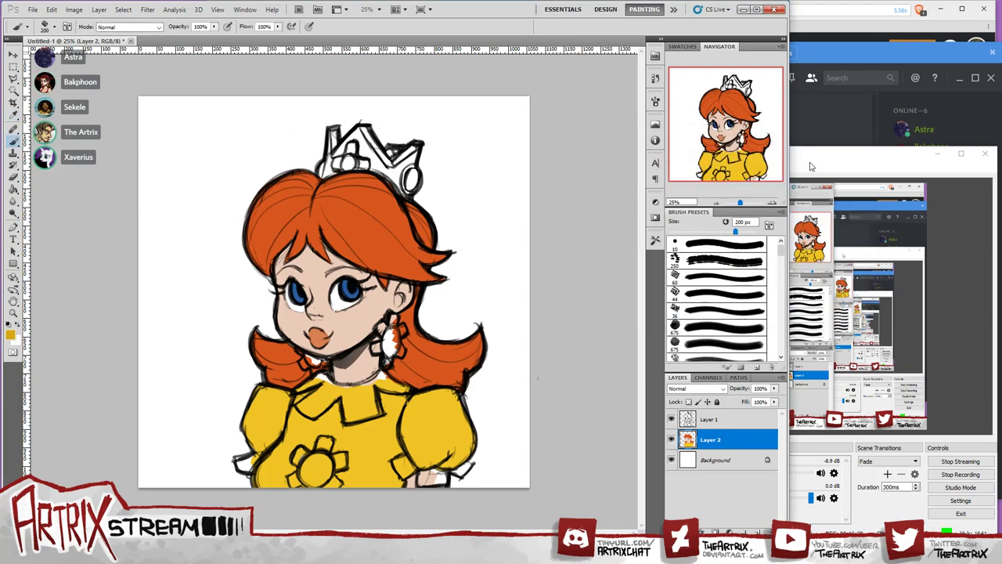
left_click_drag(328, 127, 327, 171)
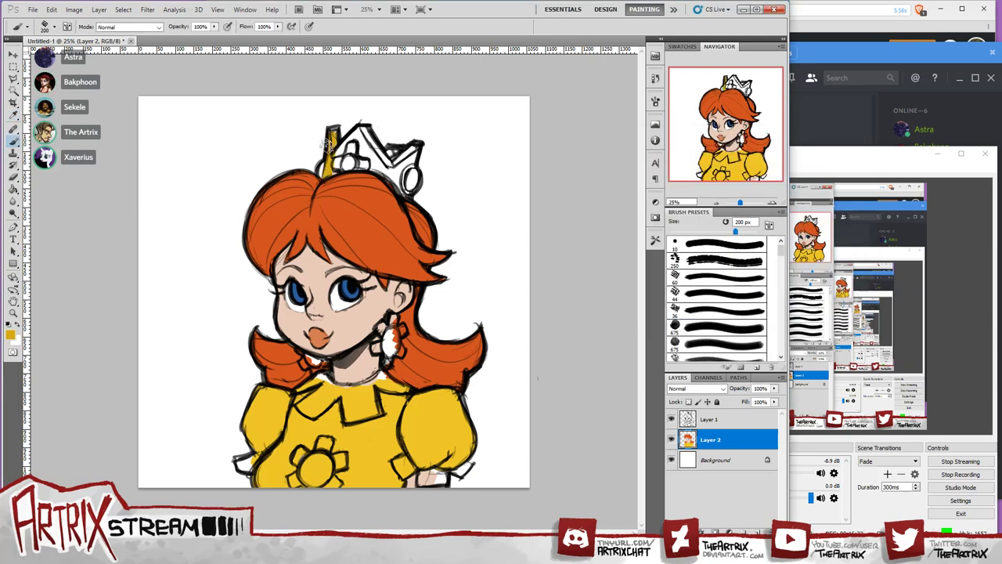
mouse_move(330, 129)
left_mouse_down()
mouse_move(322, 162)
mouse_move(330, 123)
mouse_move(323, 162)
mouse_move(344, 160)
mouse_move(323, 171)
mouse_move(356, 159)
mouse_move(356, 126)
mouse_move(378, 160)
mouse_move(343, 163)
mouse_move(409, 178)
mouse_move(375, 163)
mouse_move(385, 147)
mouse_move(393, 162)
mouse_move(404, 143)
mouse_move(404, 180)
mouse_move(381, 166)
mouse_move(393, 188)
mouse_move(381, 167)
mouse_move(345, 180)
left_mouse_up()
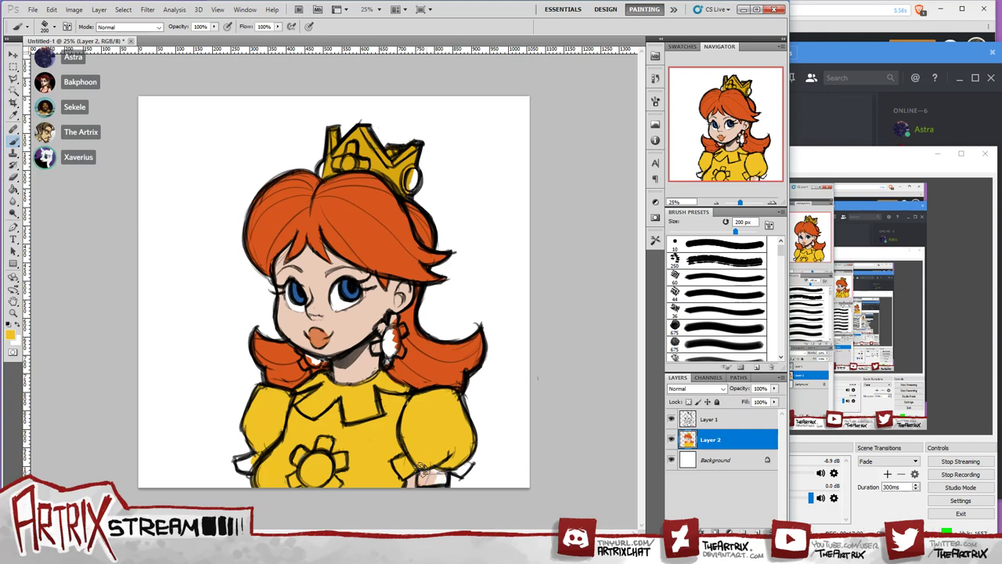
left_click_drag(423, 467, 438, 473)
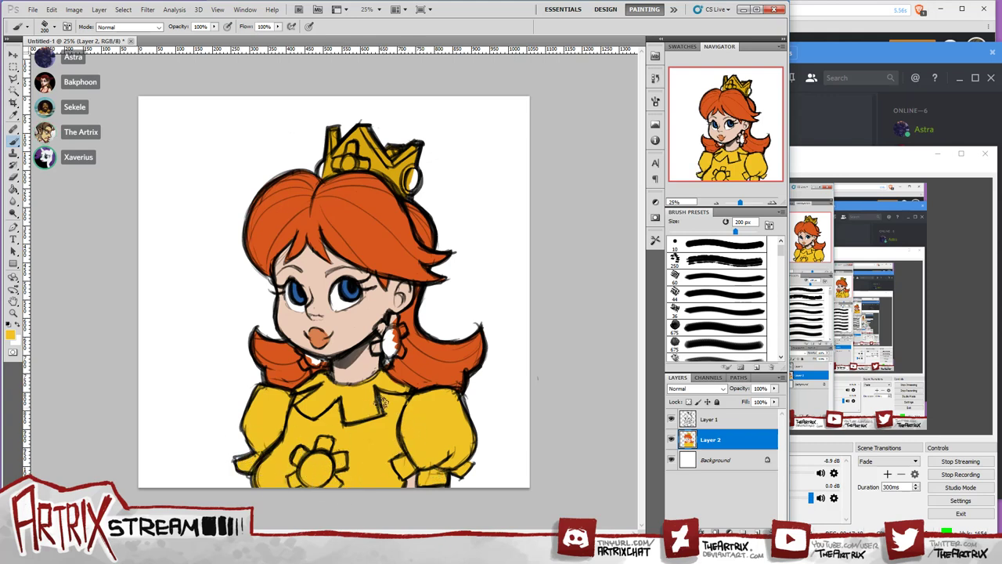
Paint the pointed collar in a warm off-white with the 200 px brush, undoing the first trial strokes.
left_click(12, 334)
left_click(599, 159)
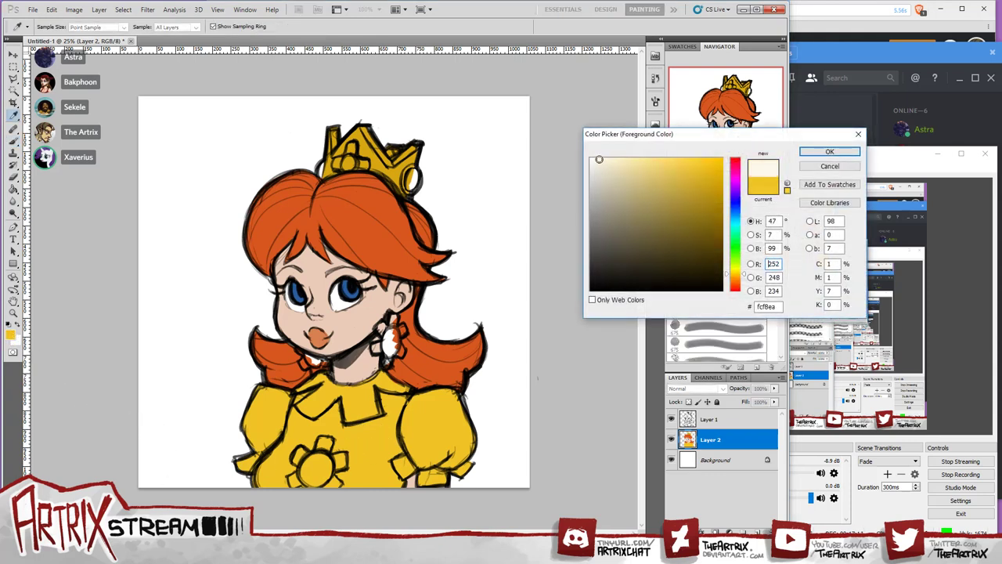
left_click(829, 152)
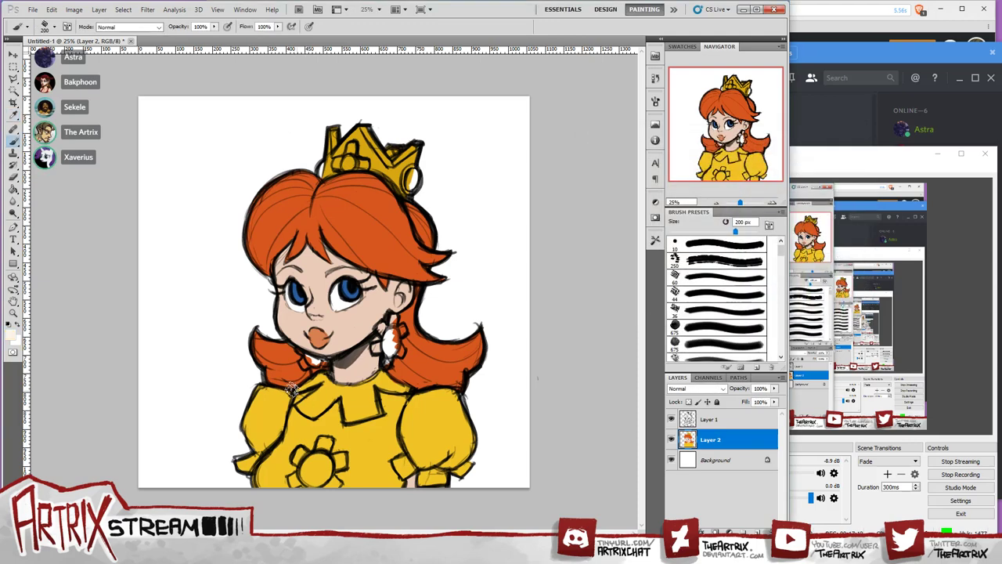
mouse_move(291, 390)
left_mouse_down()
mouse_move(326, 375)
mouse_move(313, 389)
left_mouse_up()
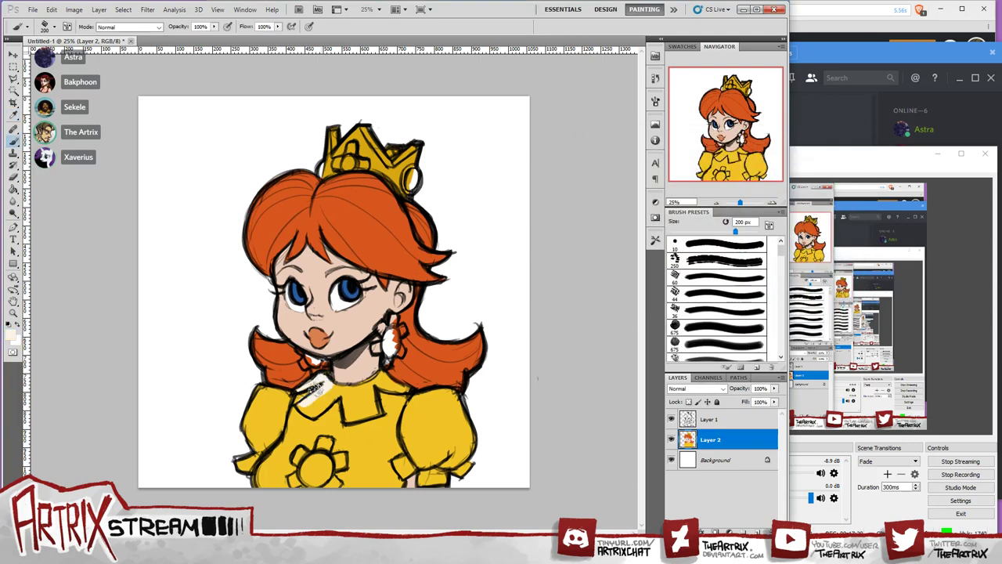
key("ctrl+alt+z")
key("ctrl+alt+z")
key("ctrl+alt+z")
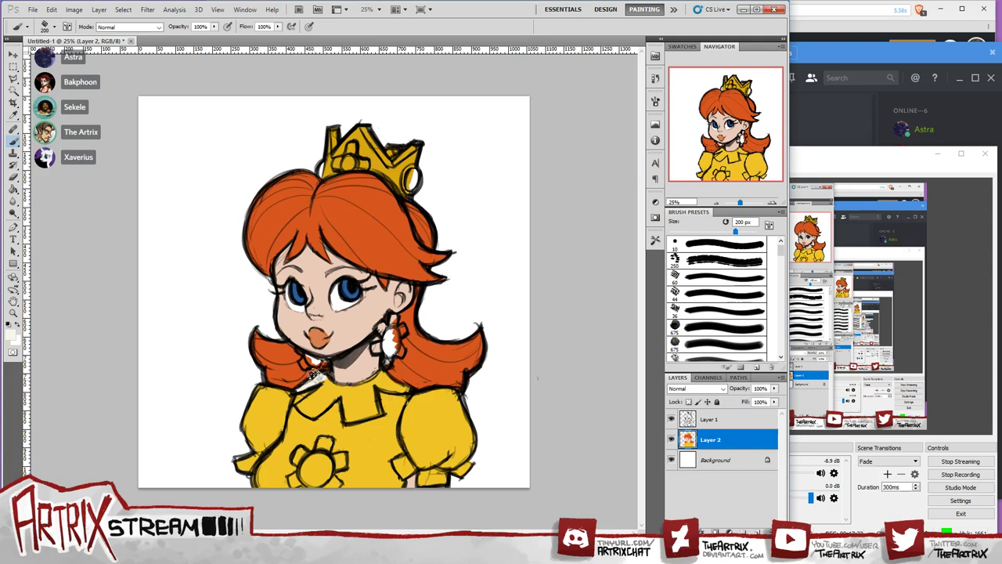
key("ctrl+alt+z")
mouse_move(322, 374)
left_mouse_down()
mouse_move(296, 401)
mouse_move(303, 414)
mouse_move(331, 385)
mouse_move(320, 372)
mouse_move(351, 383)
mouse_move(338, 389)
mouse_move(348, 416)
mouse_move(367, 411)
mouse_move(365, 391)
mouse_move(370, 407)
mouse_move(365, 390)
mouse_move(332, 390)
mouse_move(351, 407)
mouse_move(370, 383)
mouse_move(352, 390)
mouse_move(381, 376)
mouse_move(351, 390)
mouse_move(397, 387)
left_mouse_up()
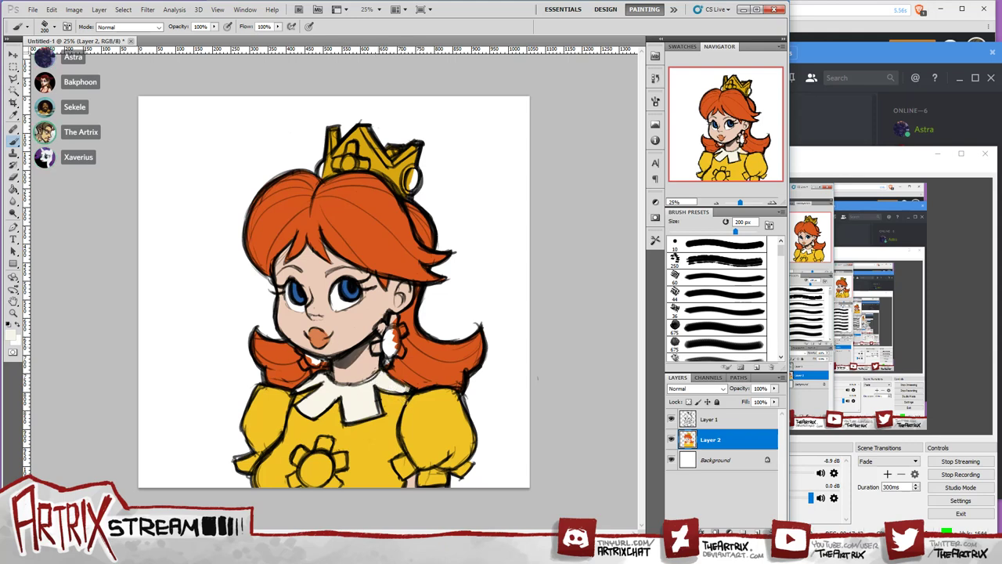
Paint both flower earrings and the flower brooch on the bodice in the collar's off-white, undoing one trial earring stroke.
mouse_move(379, 346)
left_mouse_down()
mouse_move(393, 319)
mouse_move(376, 319)
mouse_move(382, 329)
mouse_move(384, 313)
mouse_move(384, 356)
left_mouse_up()
left_click_drag(295, 348, 318, 361)
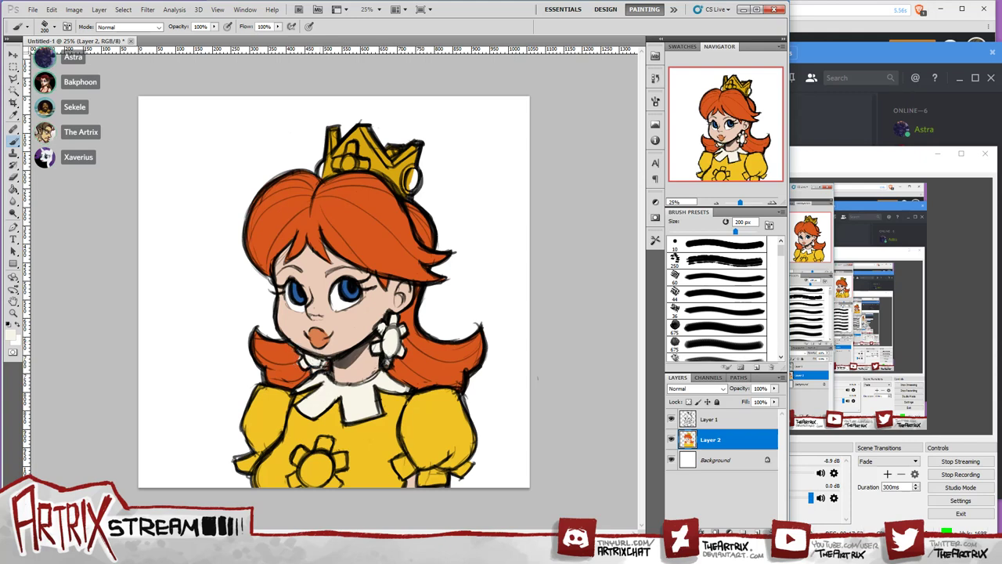
key("ctrl+z")
mouse_move(298, 359)
left_mouse_down()
mouse_move(316, 363)
mouse_move(310, 354)
left_mouse_up()
mouse_move(409, 336)
left_mouse_down()
mouse_move(387, 349)
mouse_move(388, 329)
mouse_move(396, 335)
left_mouse_up()
left_click(398, 338, "alt")
mouse_move(307, 455)
left_mouse_down()
mouse_move(339, 458)
mouse_move(291, 482)
mouse_move(306, 465)
mouse_move(290, 478)
mouse_move(298, 461)
mouse_move(323, 475)
left_mouse_up()
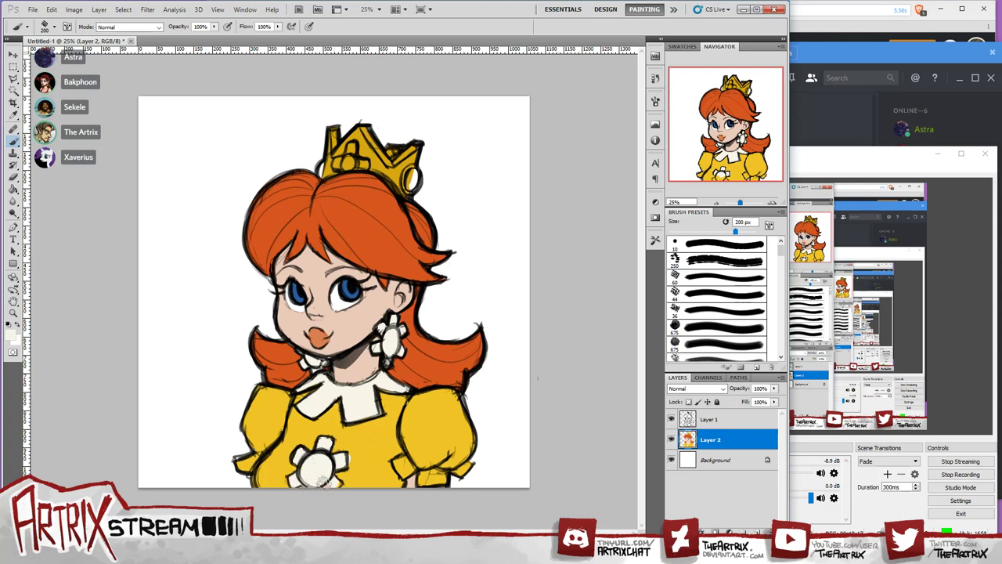
Touch up the dress with its sampled yellow and paint the cuffs of both puffed sleeves in the sampled off-white.
left_click(345, 473, "alt")
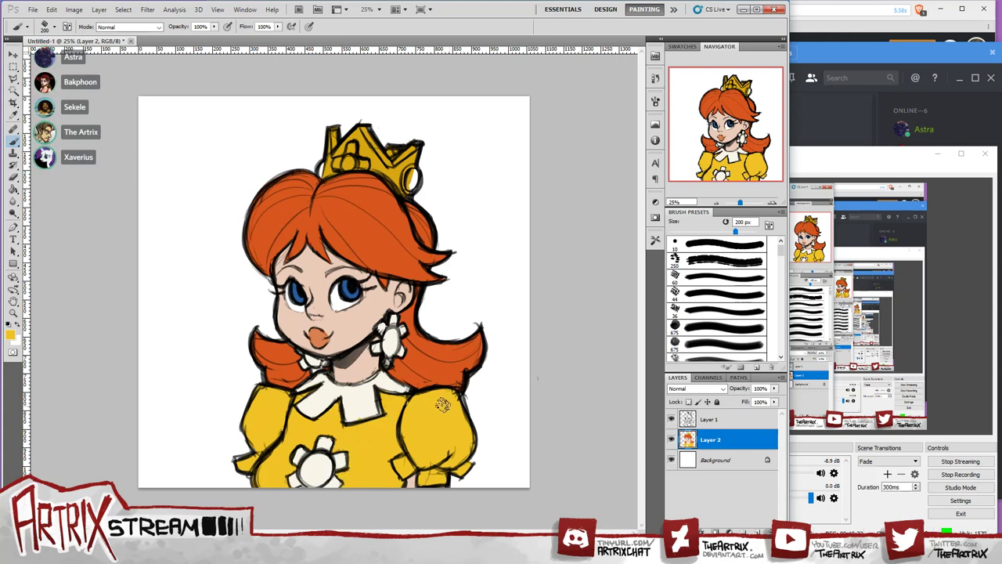
left_click(362, 404, "alt")
left_click(357, 398, "alt")
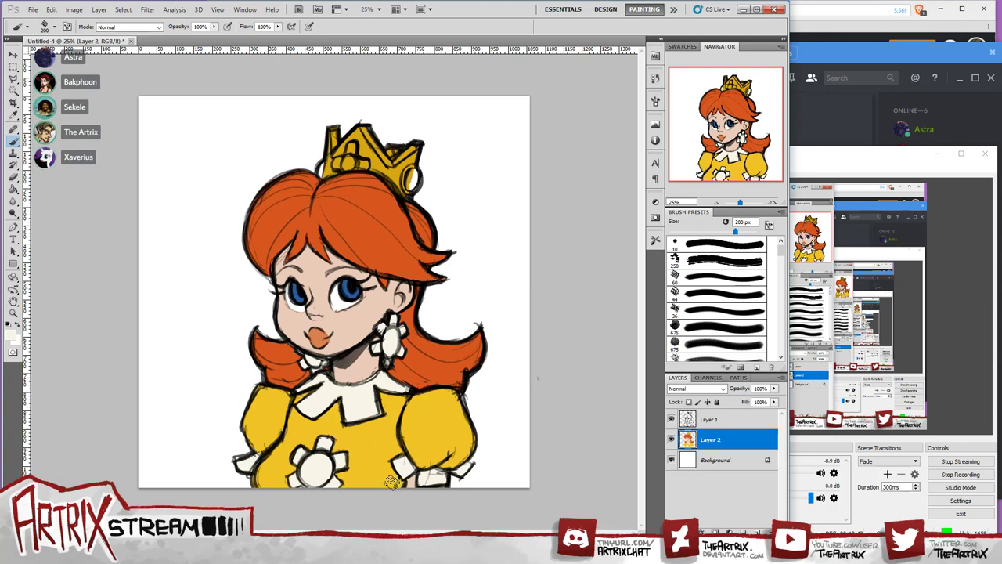
left_click(408, 411, "alt")
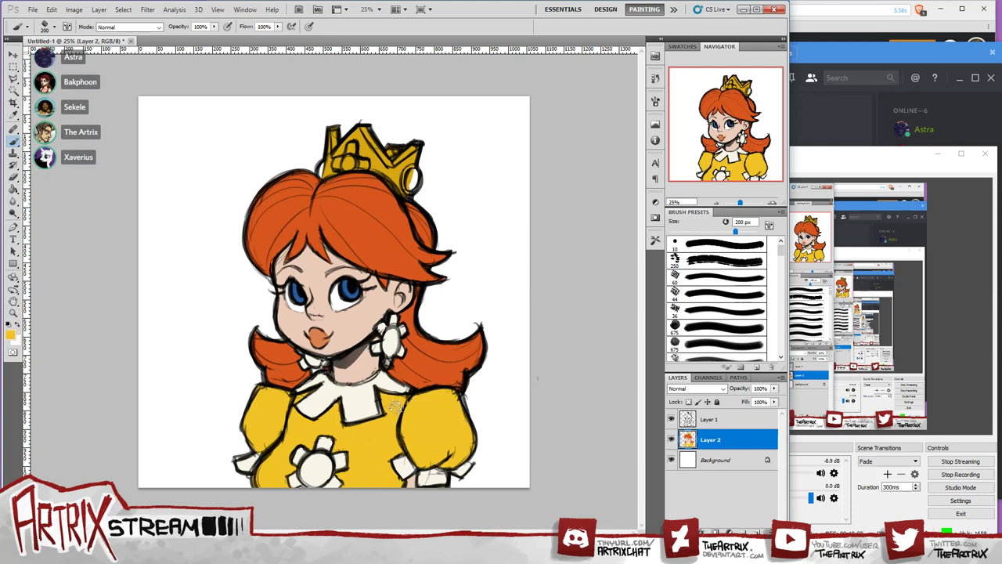
Clean up the edges between collar, hair and earring using colours sampled from those areas.
left_click(386, 374, "alt")
left_click(415, 354, "alt")
left_click(392, 345, "alt")
Paint the flower ornament on the front of the crown in the sampled off-white with the brush reduced to 80 px.
left_click(382, 329, "alt")
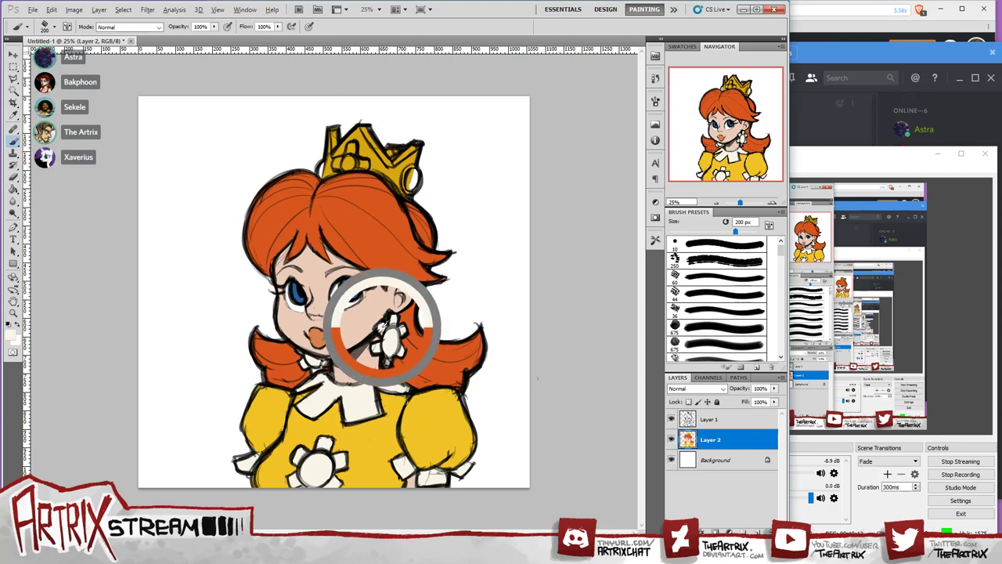
key("bracketleft")
key("bracketleft")
key("bracketleft")
key("bracketleft")
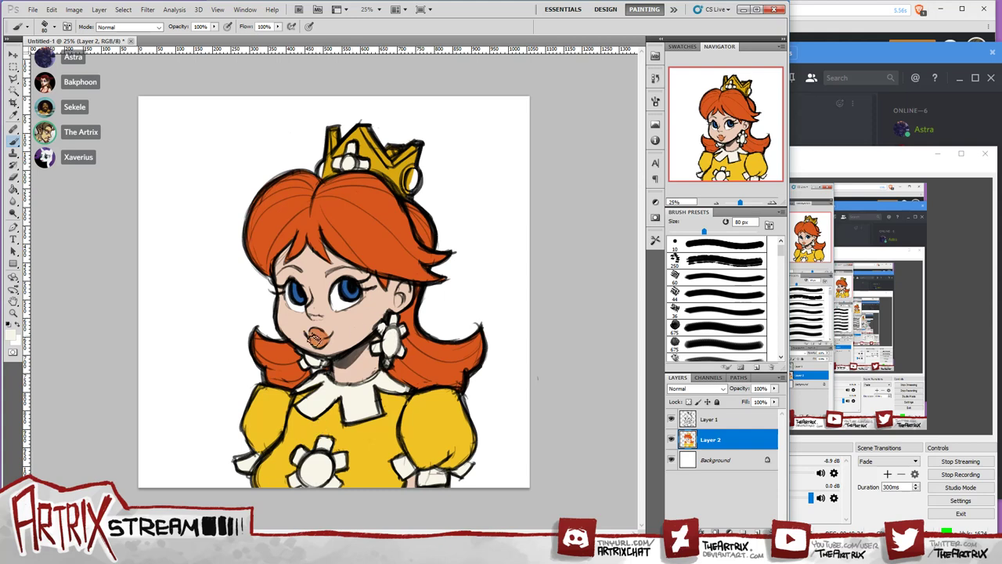
Touch up the skin on the face and neckline with skin tones sampled from the cheeks.
left_click(338, 315, "alt")
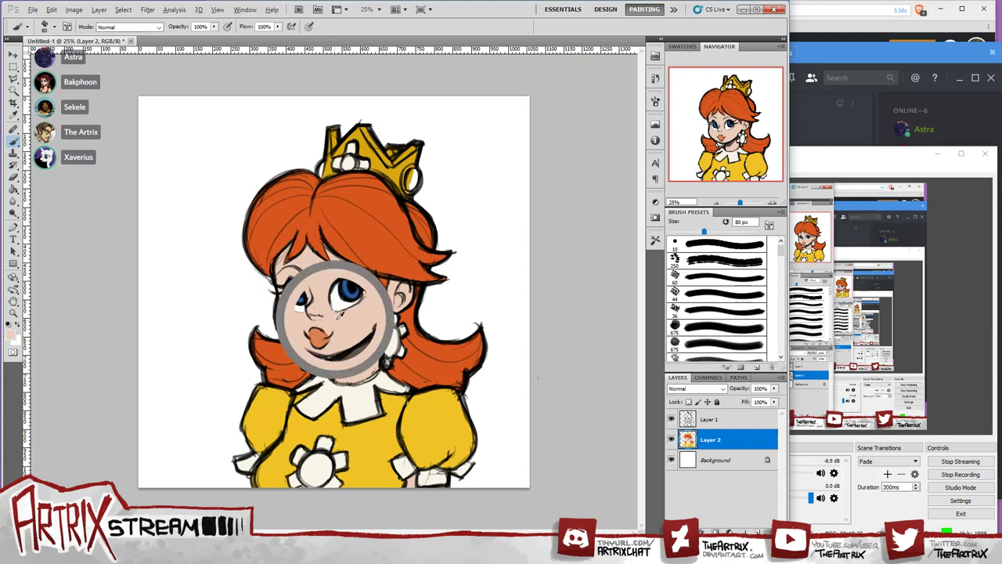
left_click_drag(338, 315, 329, 356)
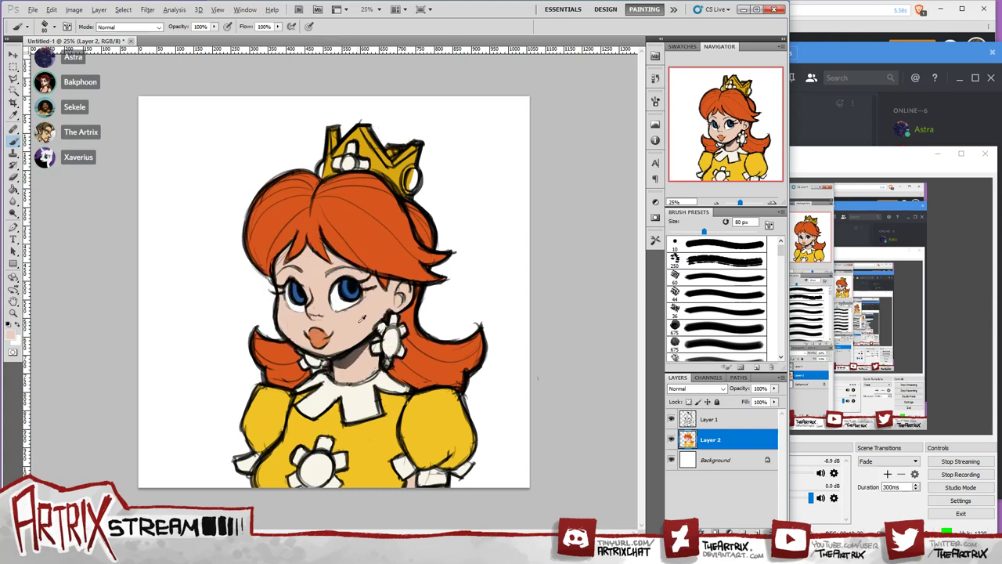
left_click_drag(362, 317, 331, 298)
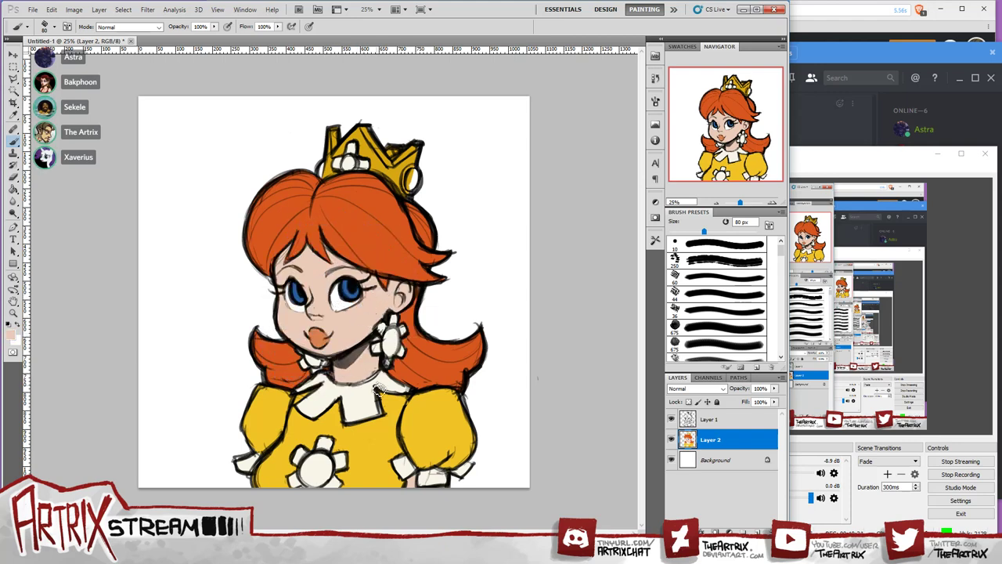
Fill the crown's round side gem area with the sampled crown gold and paint the side gems dark red, ac2914.
left_click(408, 155, "alt")
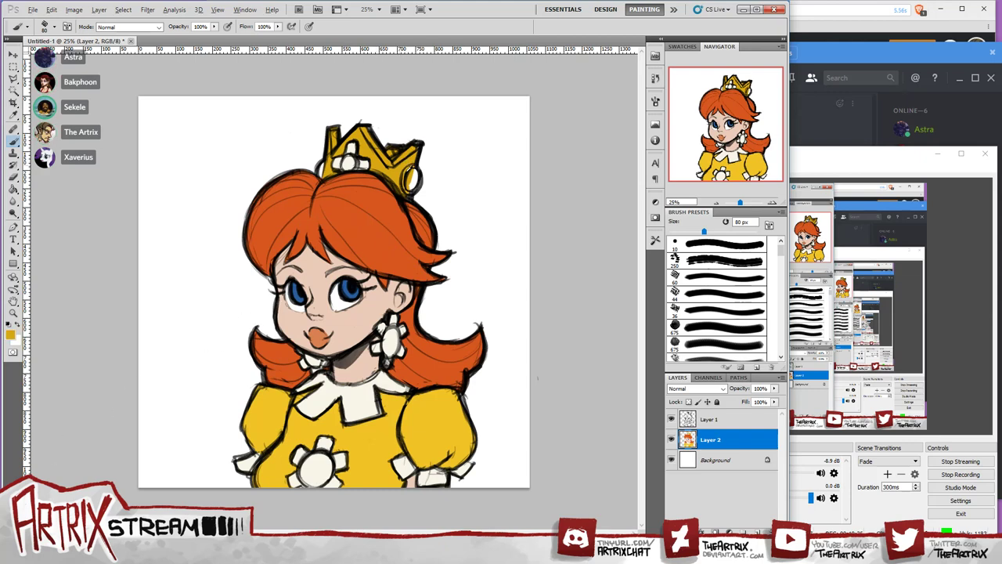
mouse_move(413, 178)
left_mouse_down()
mouse_move(405, 196)
mouse_move(411, 180)
left_mouse_up()
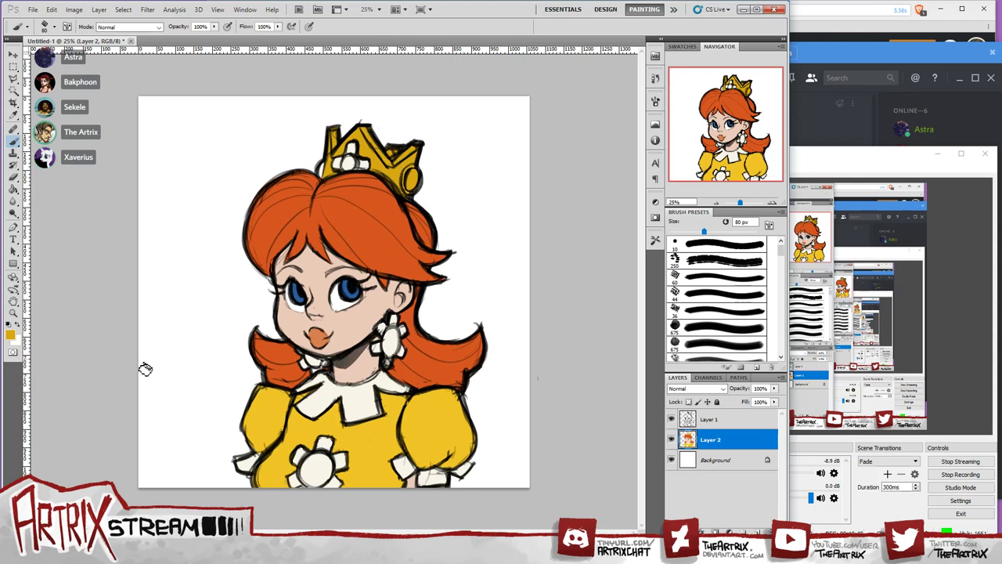
left_click(10, 334)
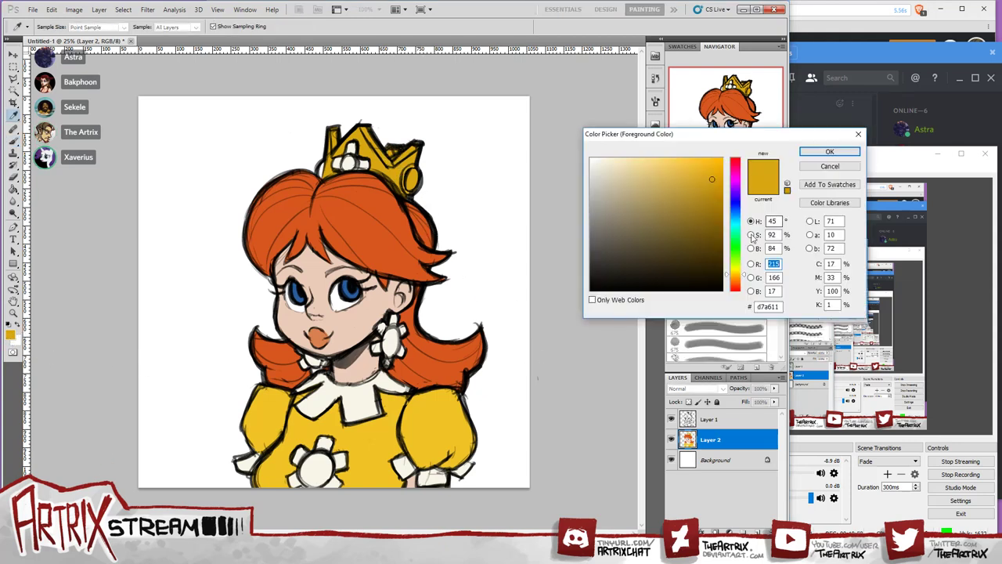
left_click(735, 283)
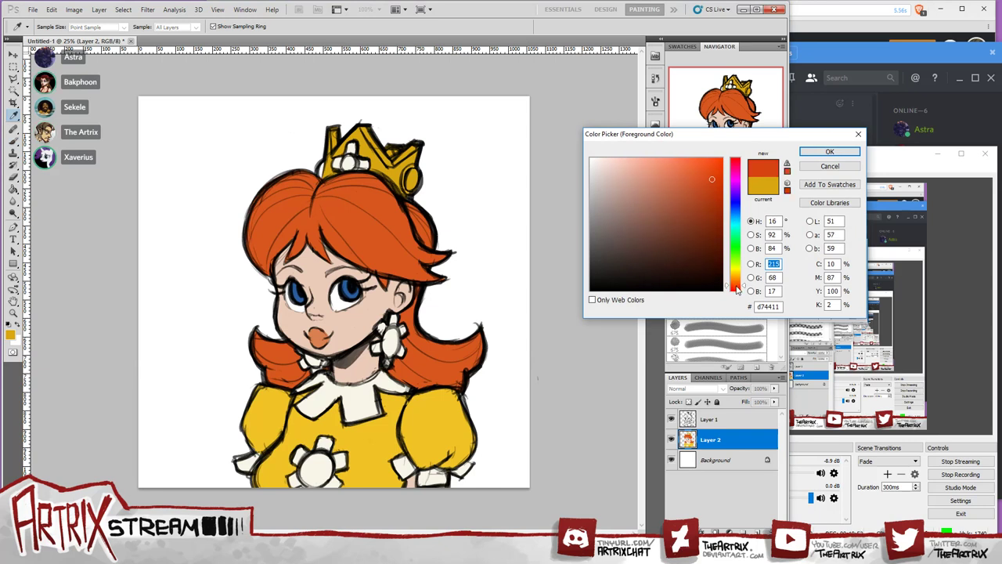
left_click_drag(736, 288, 741, 291)
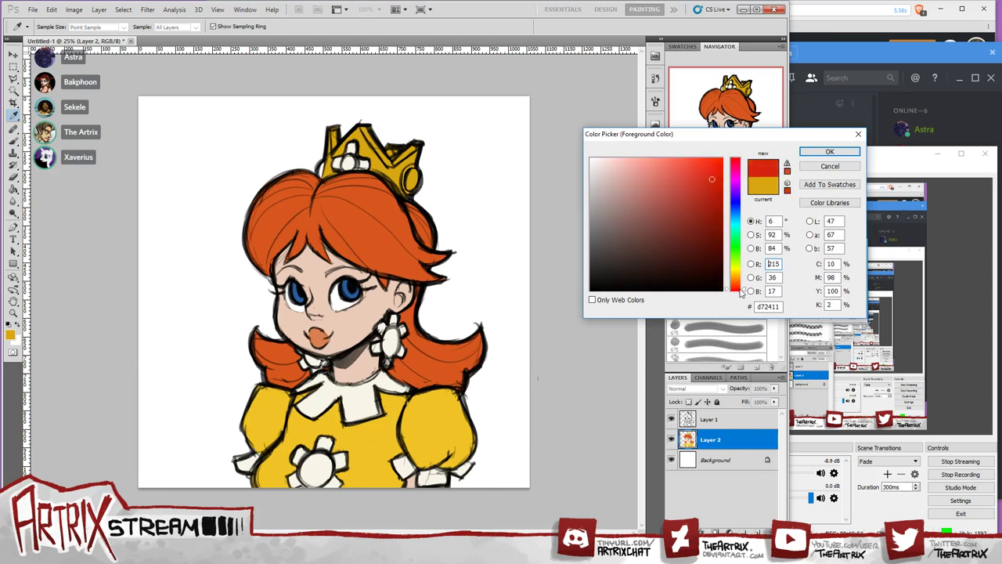
left_click(711, 194)
left_click_drag(713, 194, 708, 200)
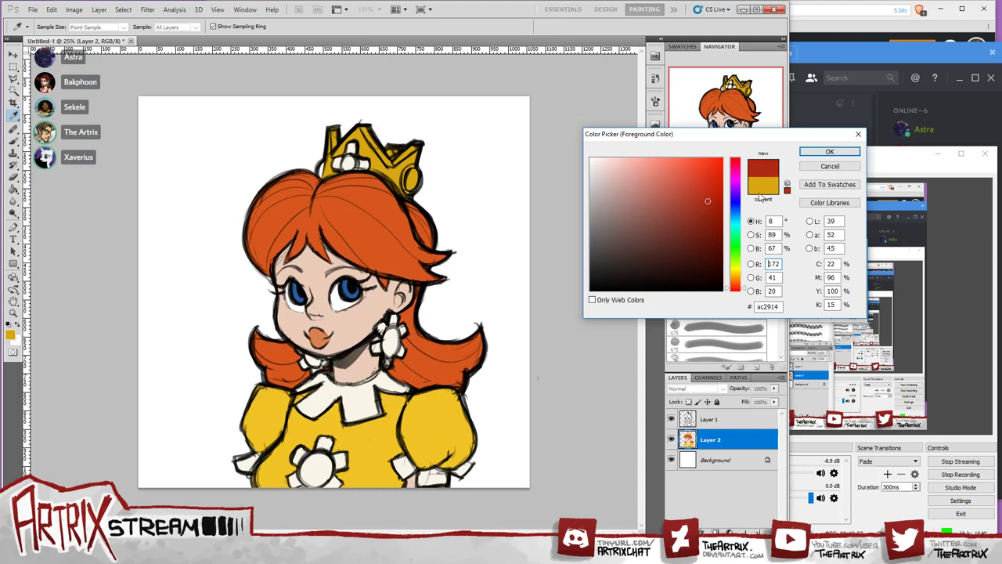
left_click(829, 152)
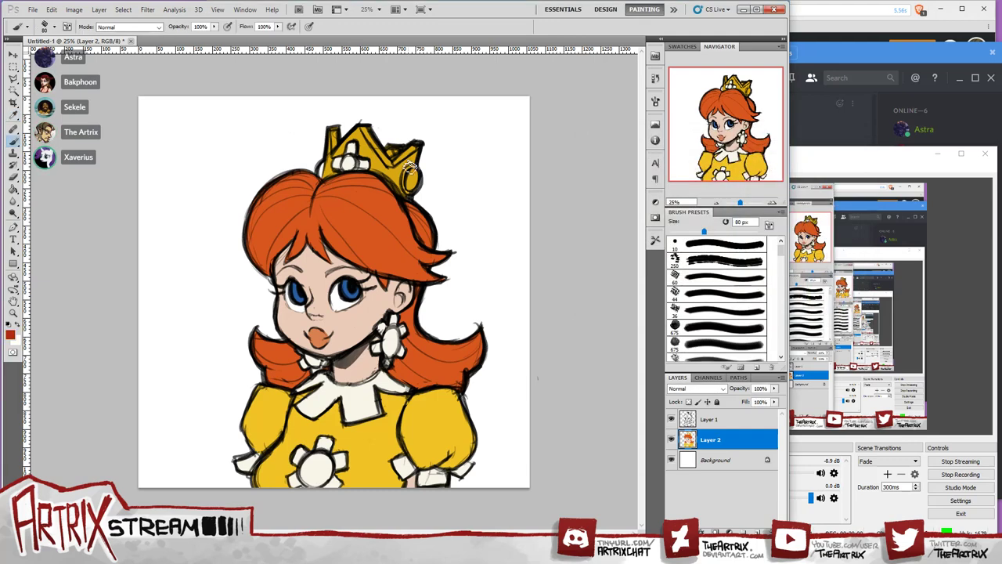
left_click_drag(409, 166, 417, 182)
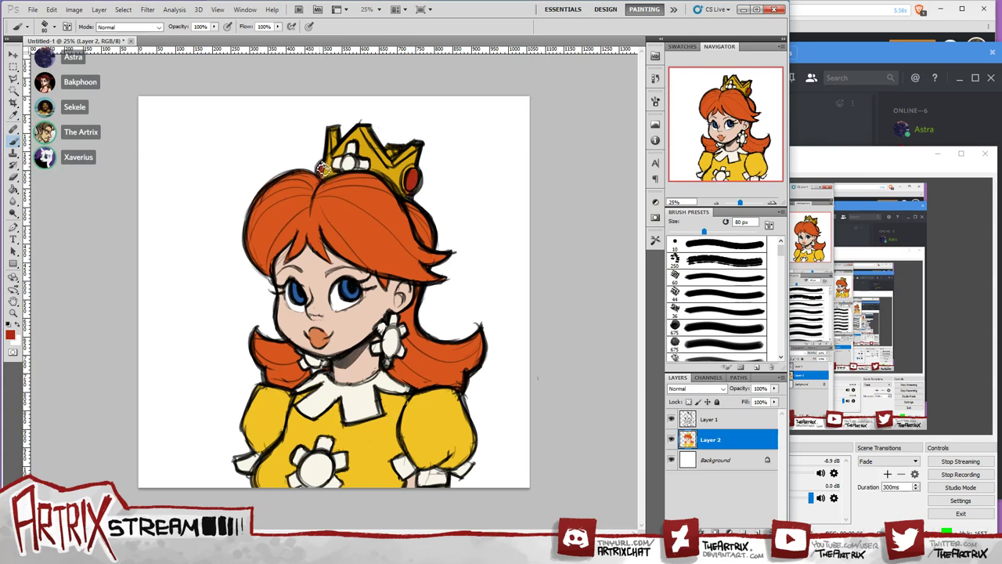
left_click(396, 137, "alt")
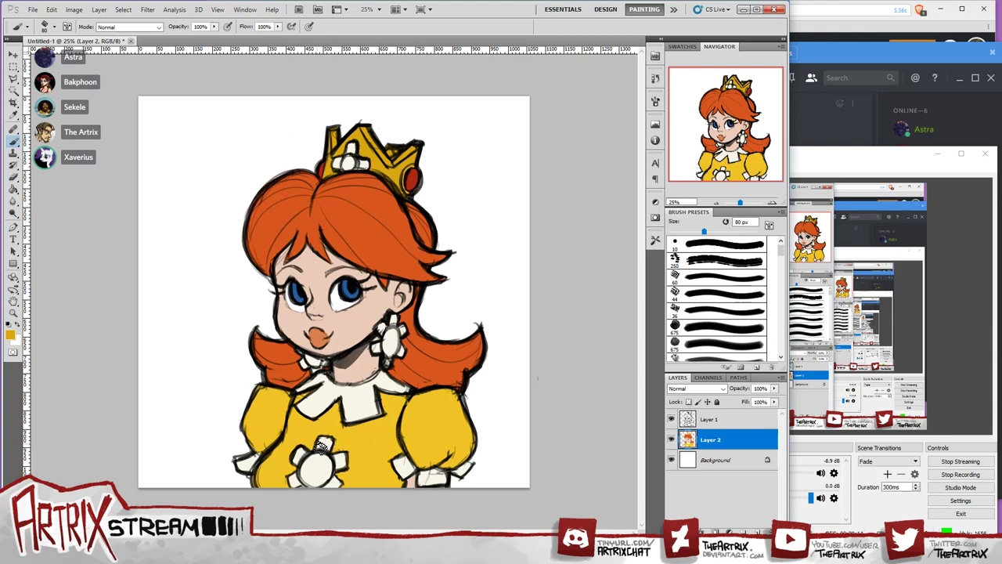
Try teal 0dd0a4 on the round centre of the crown's flower ornament, and undo the stroke.
left_click(11, 335)
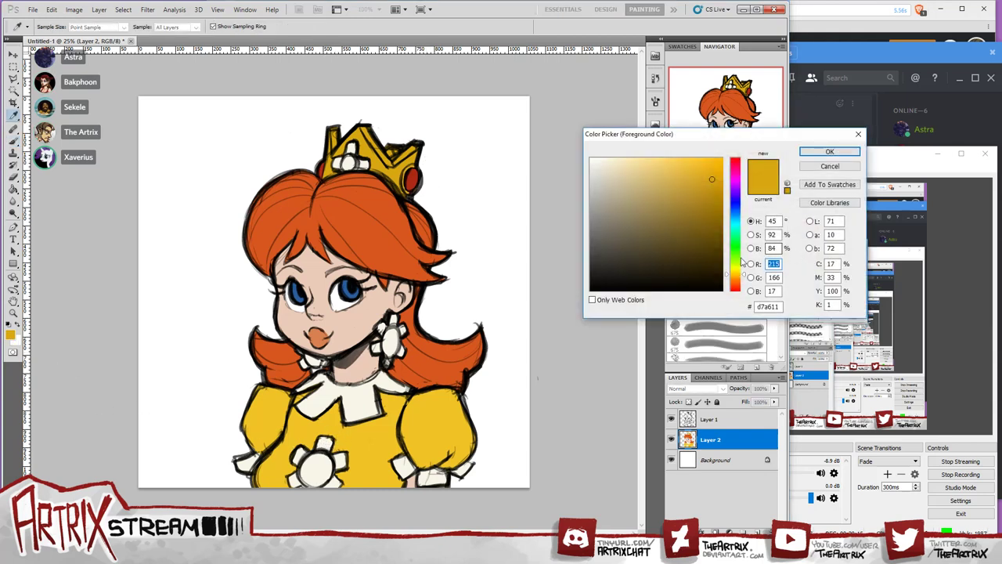
left_click(739, 220)
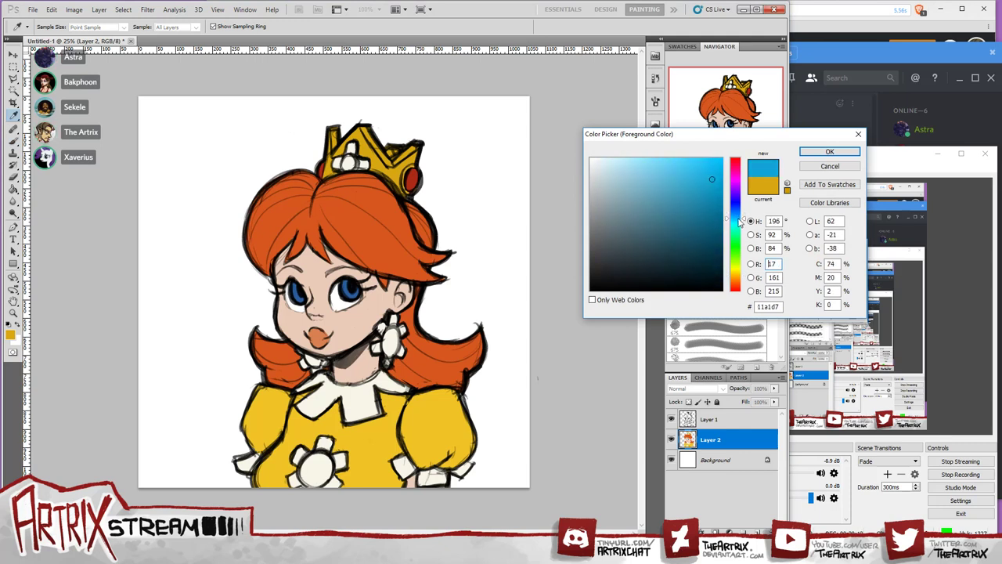
mouse_move(739, 221)
left_mouse_down()
mouse_move(739, 229)
mouse_move(699, 227)
mouse_move(713, 193)
mouse_move(740, 227)
mouse_move(714, 182)
left_mouse_up()
left_click_drag(738, 239, 737, 232)
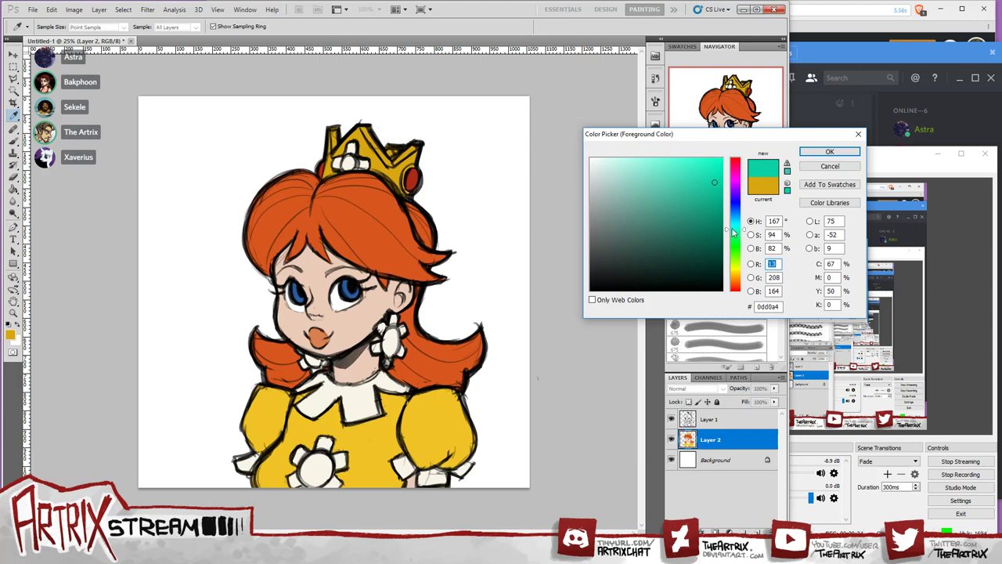
left_click(830, 152)
key("b")
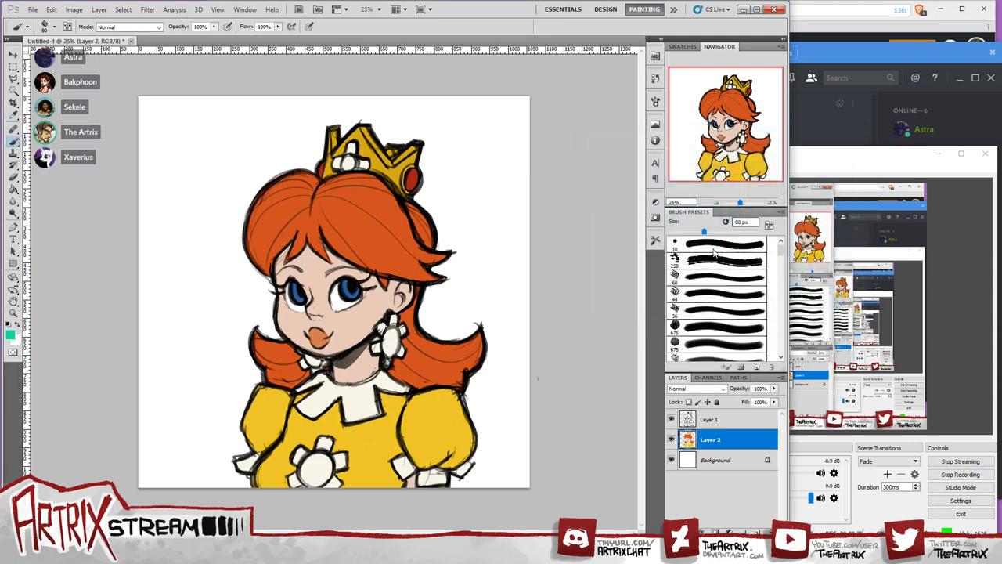
left_click_drag(341, 161, 356, 164)
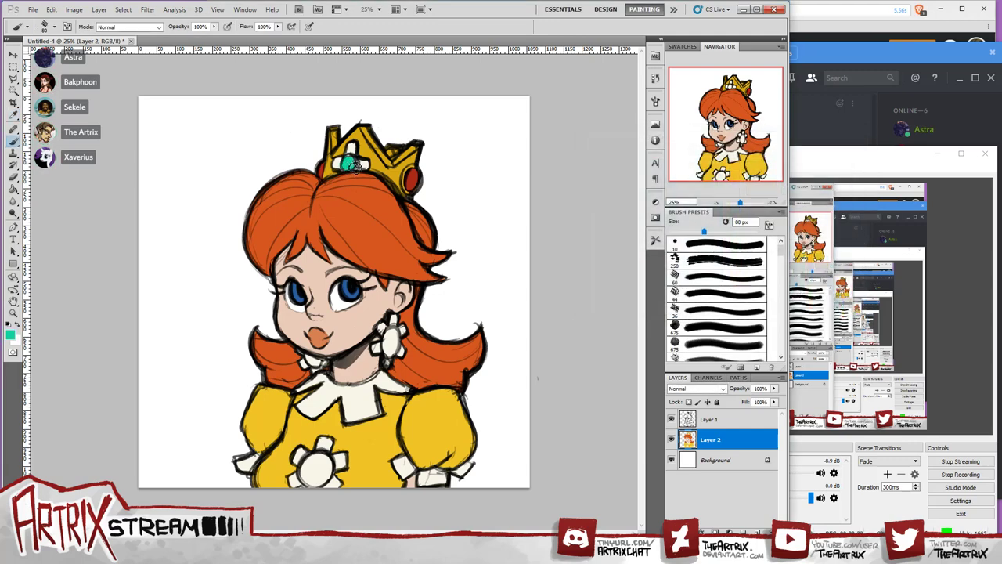
key("ctrl+z")
Paint the centres of the crown flower, the bodice brooch and the large earring in emerald green, 17ca84.
left_click(10, 336)
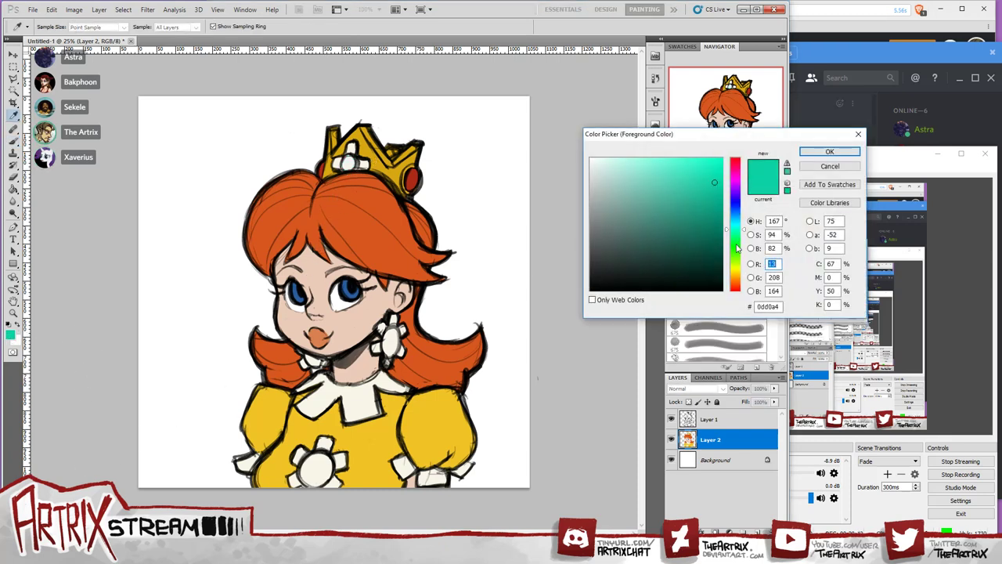
left_click_drag(738, 233, 737, 237)
left_click_drag(712, 183, 709, 185)
left_click(828, 150)
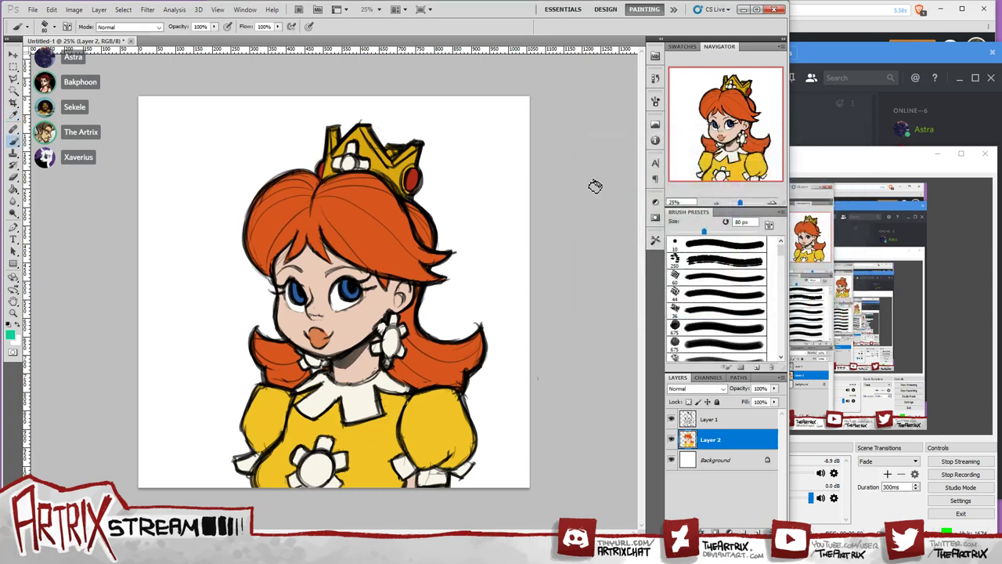
left_click_drag(350, 164, 354, 162)
mouse_move(300, 452)
left_mouse_down()
mouse_move(332, 480)
mouse_move(312, 485)
mouse_move(319, 467)
mouse_move(314, 484)
left_mouse_up()
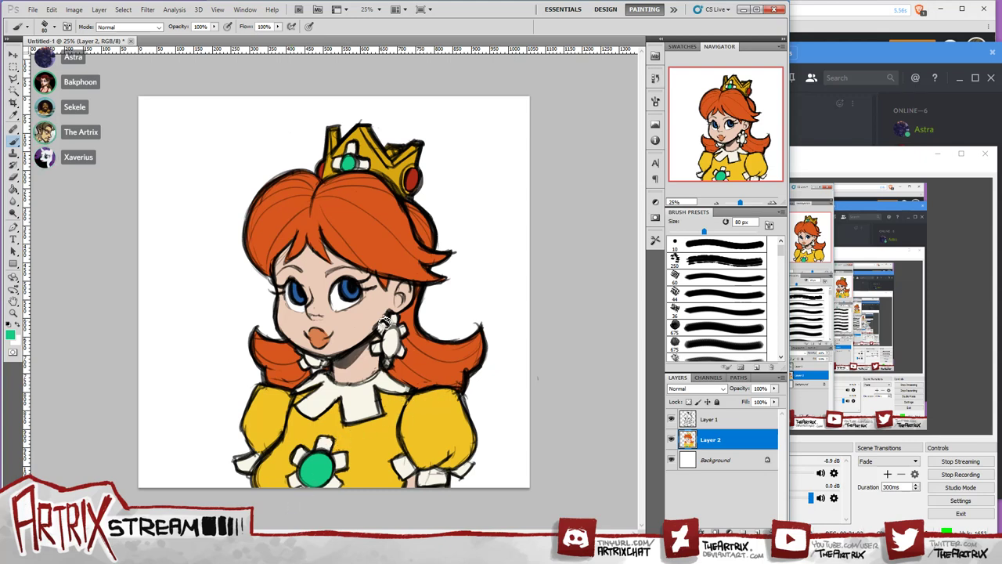
left_click_drag(385, 323, 394, 352)
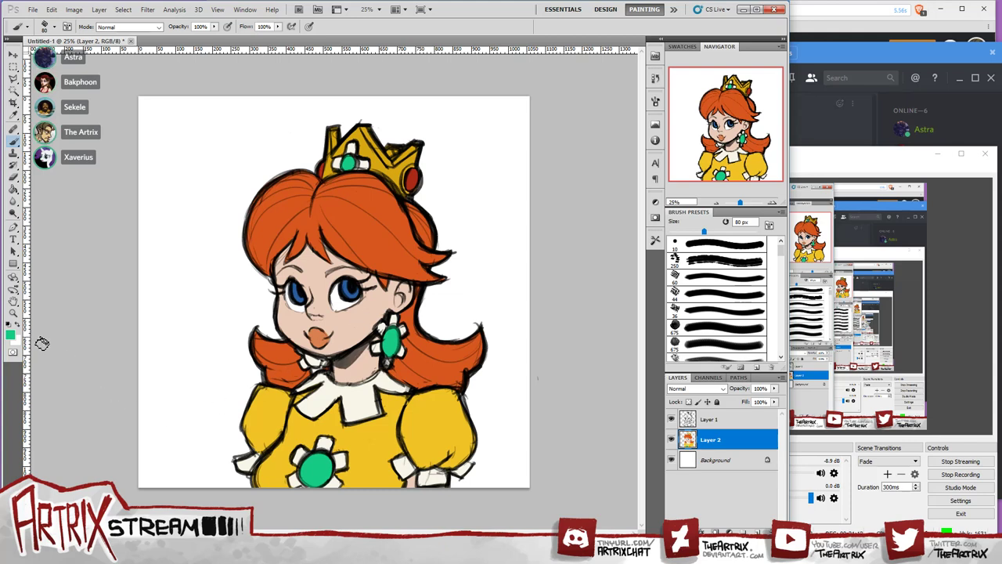
Try a turquoise foreground colour, 15bdbb, as an alternative to the green of the gems.
left_click(11, 335)
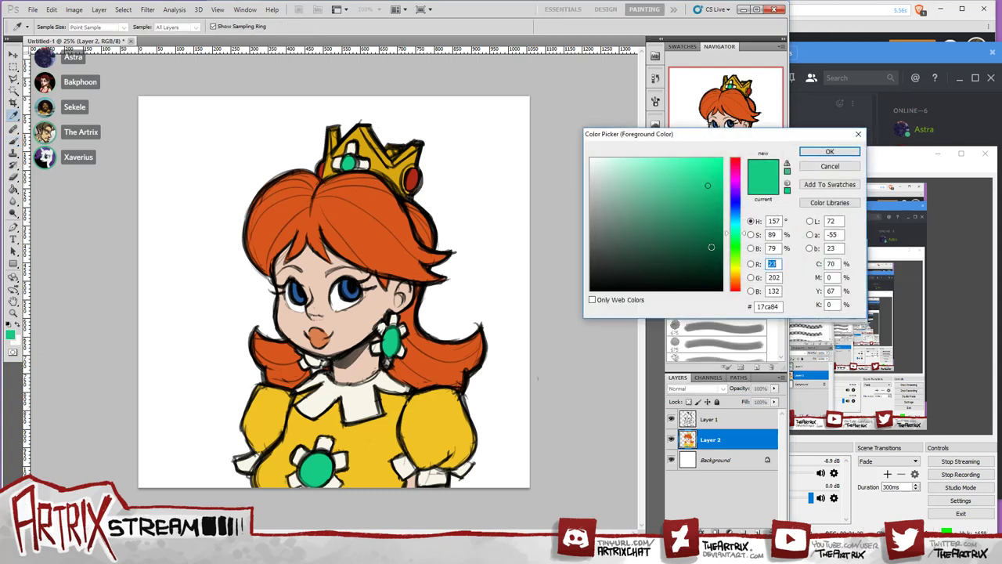
left_click_drag(739, 235, 738, 222)
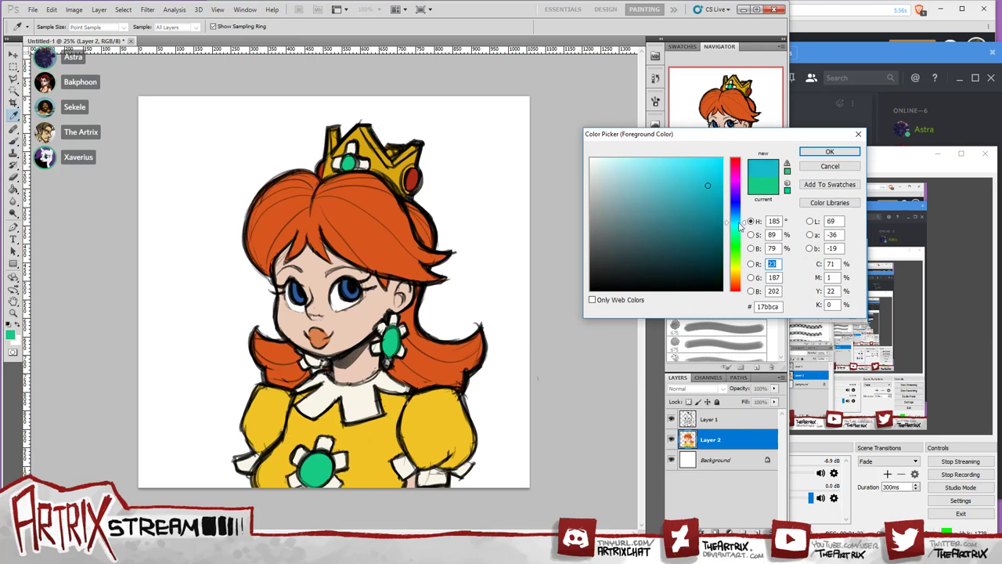
left_click_drag(709, 185, 703, 197)
left_click_drag(739, 225, 739, 224)
left_click(708, 192)
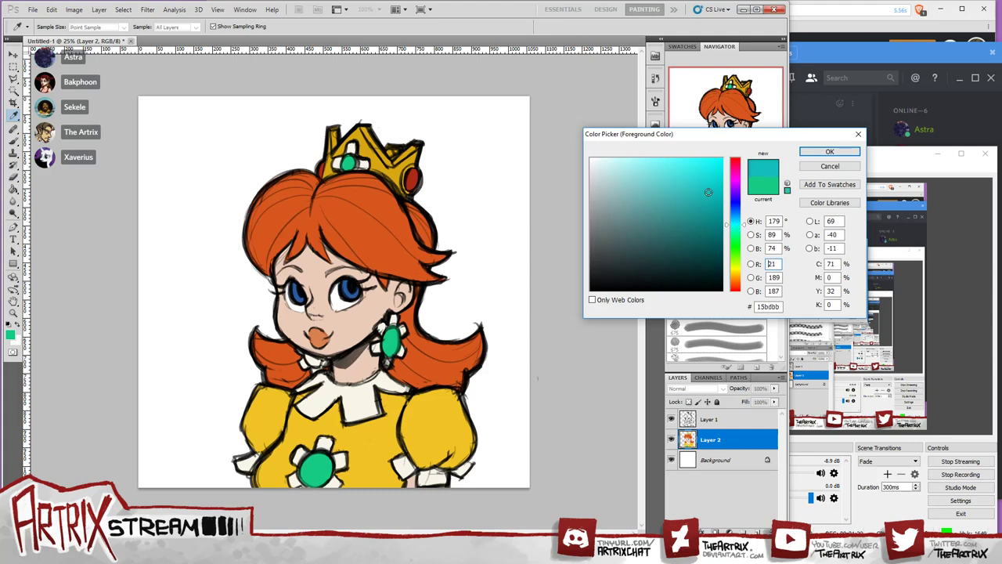
left_click(829, 152)
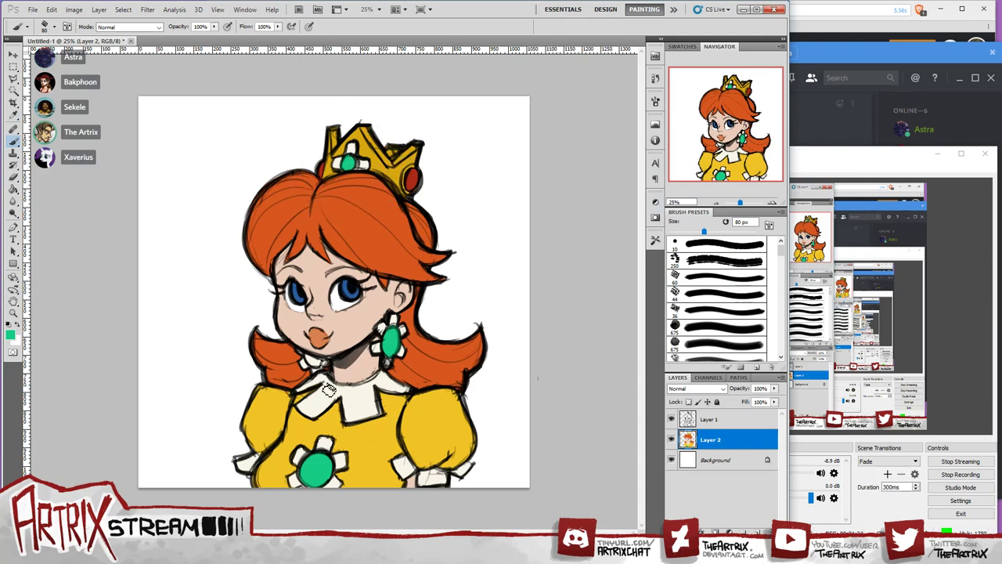
Try a cyan foreground colour, 0dacba, as a replacement for the emerald green of the gems.
left_click(11, 336)
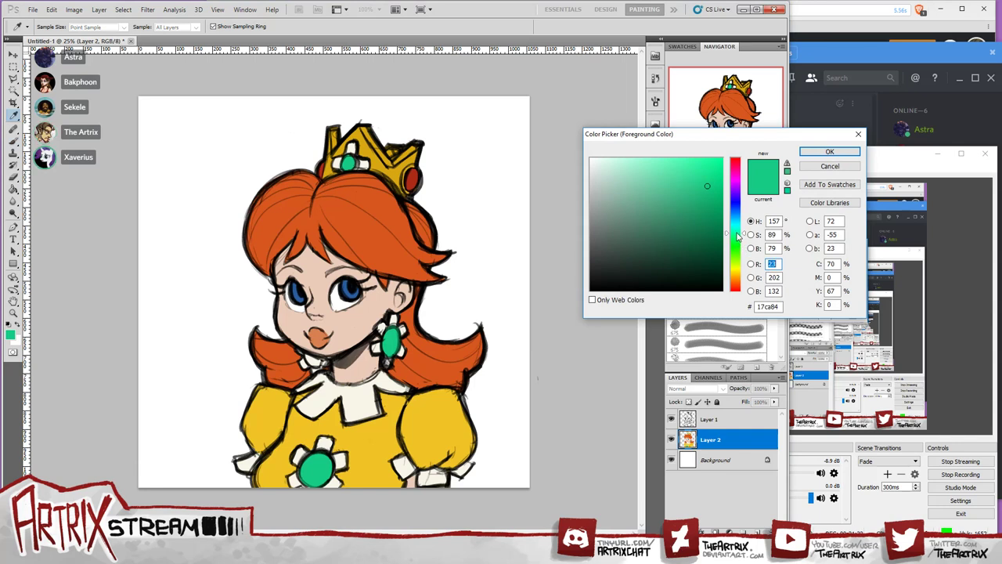
left_click_drag(736, 237, 736, 232)
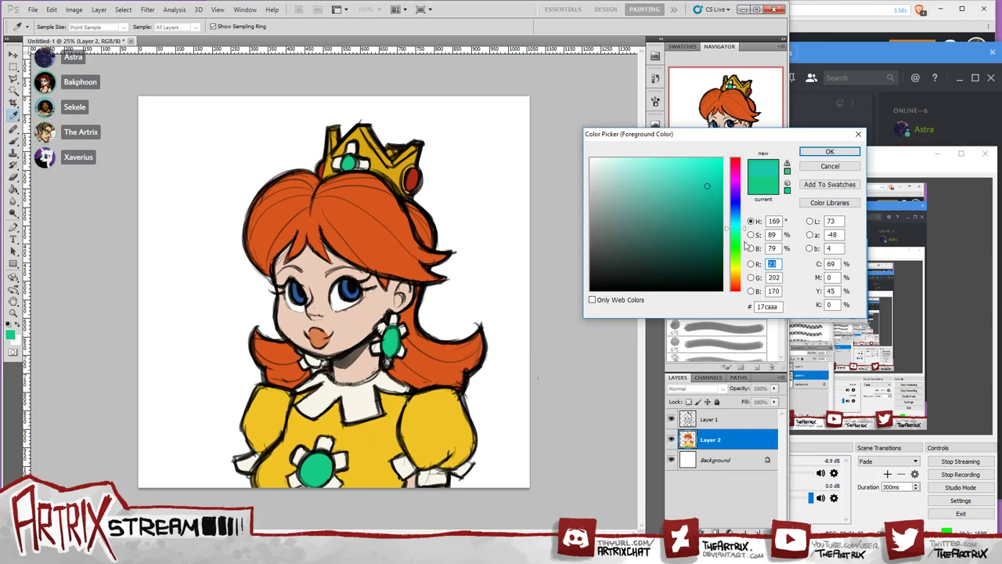
left_click(735, 223)
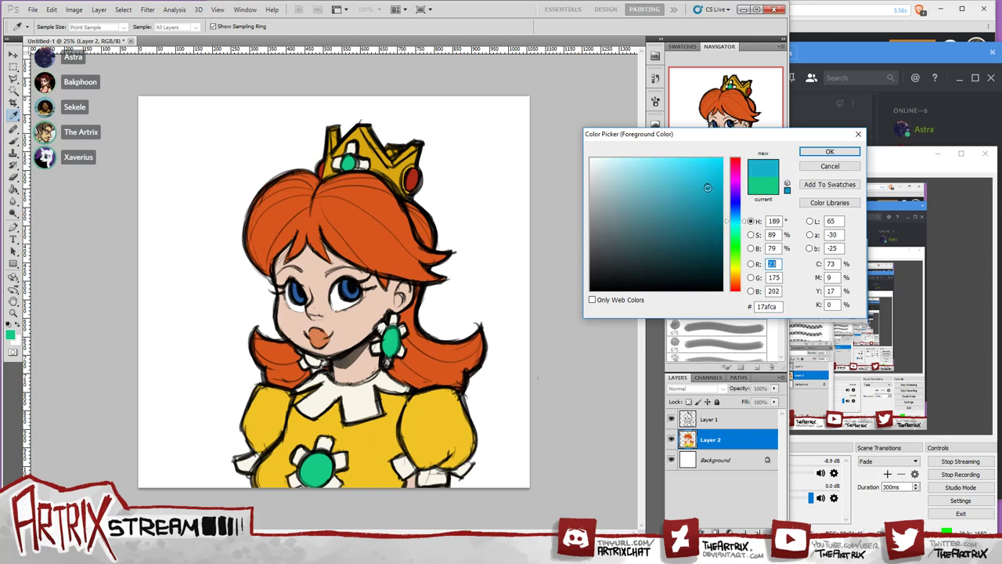
left_click_drag(707, 187, 704, 187)
left_click(736, 224)
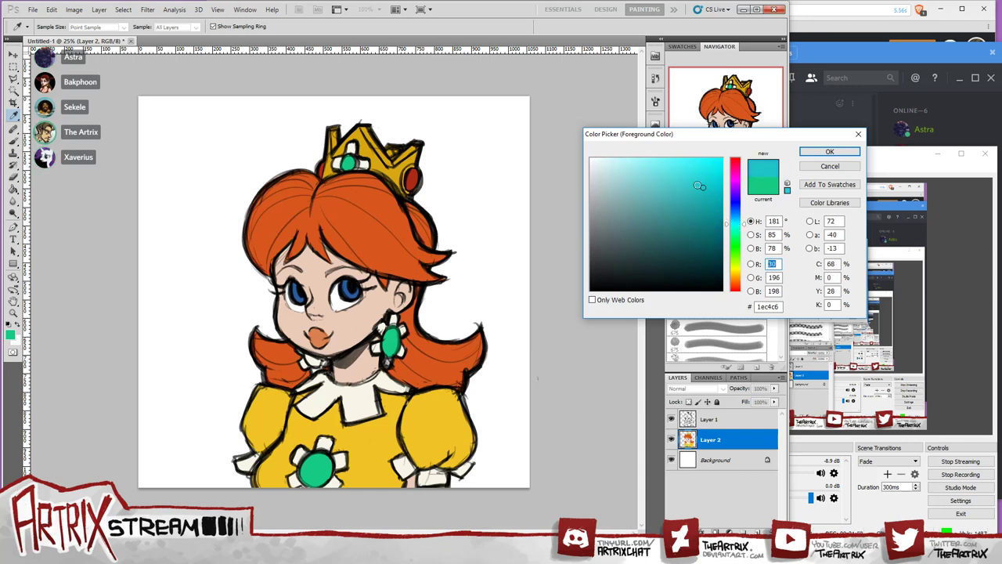
left_click(736, 223)
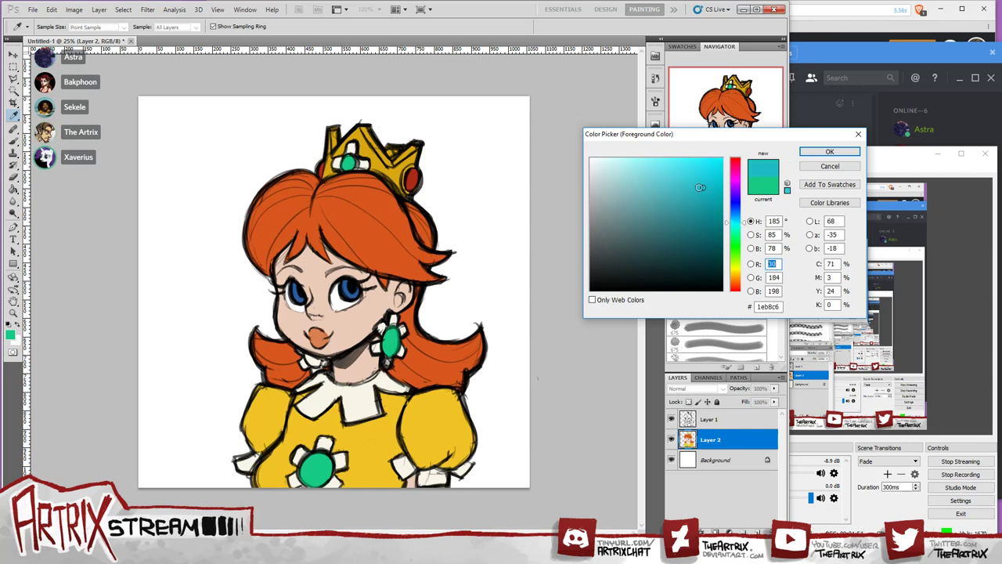
left_click(707, 188)
left_click(711, 187)
left_click_drag(710, 189, 712, 194)
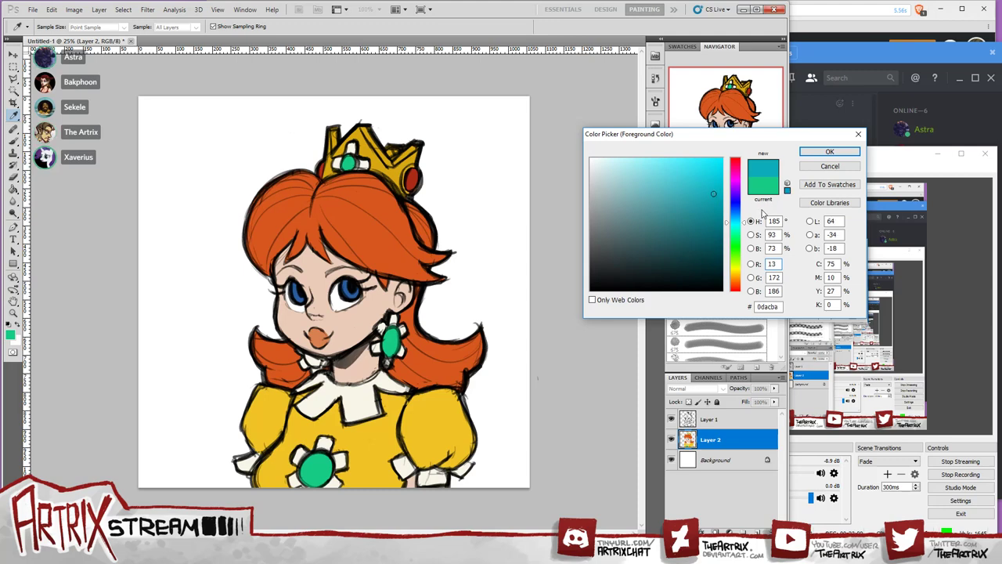
left_click(829, 151)
key("b")
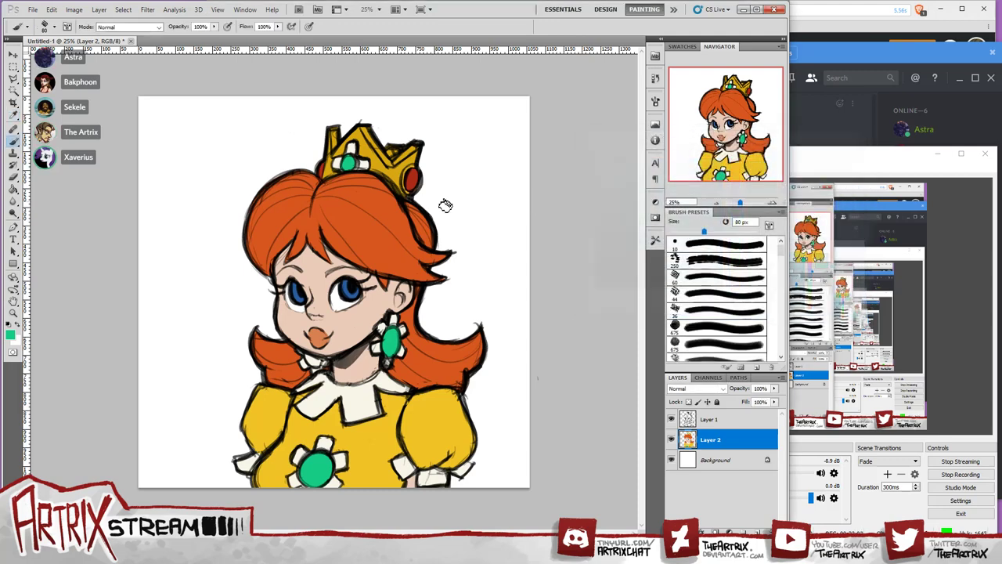
Sample the gem green, shift it to teal 0ac097, and recolour the centres of the crown flower, earring and bodice brooch.
left_click(343, 157, "alt")
left_click(11, 335)
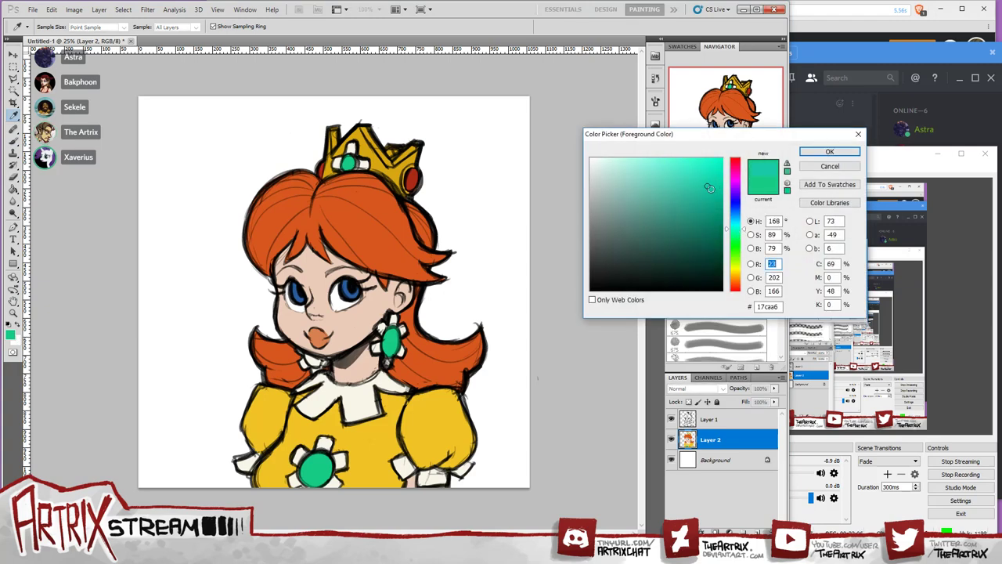
left_click_drag(709, 188, 714, 192)
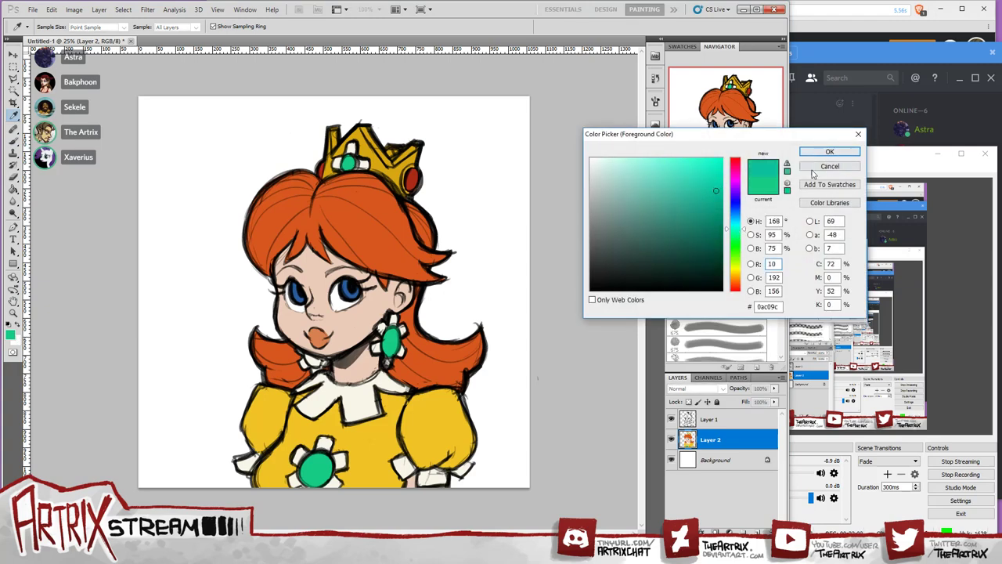
left_click(737, 232)
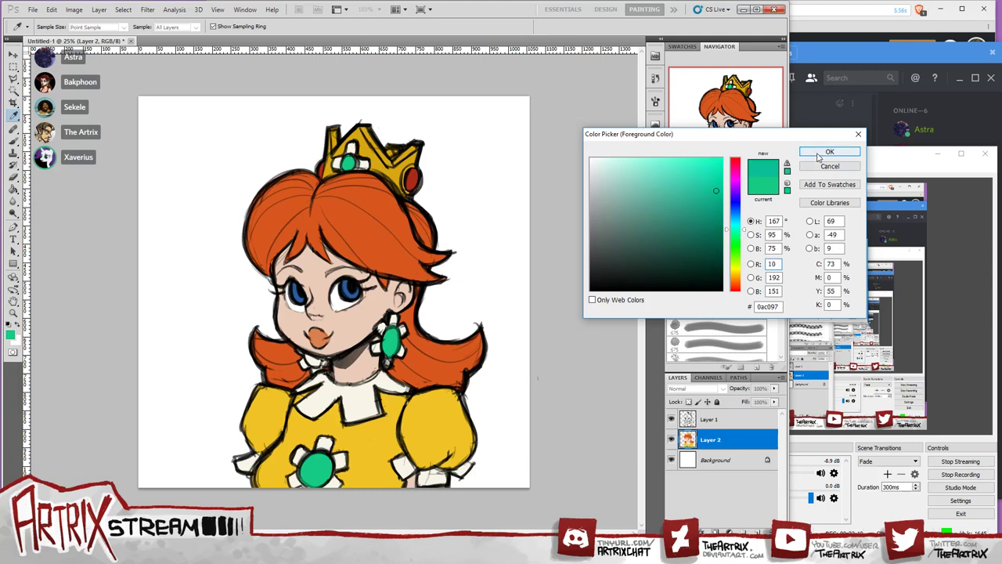
left_click(828, 152)
key("b")
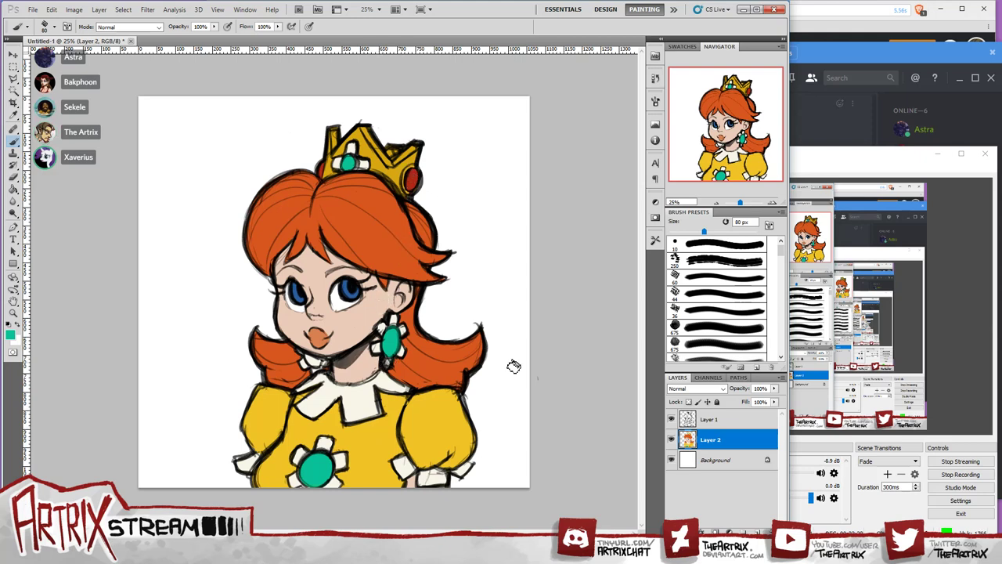
Sample the hair orange and add a new layer between the flat colours and the line art.
left_click(367, 267, "alt")
left_click(759, 527)
left_click(10, 335)
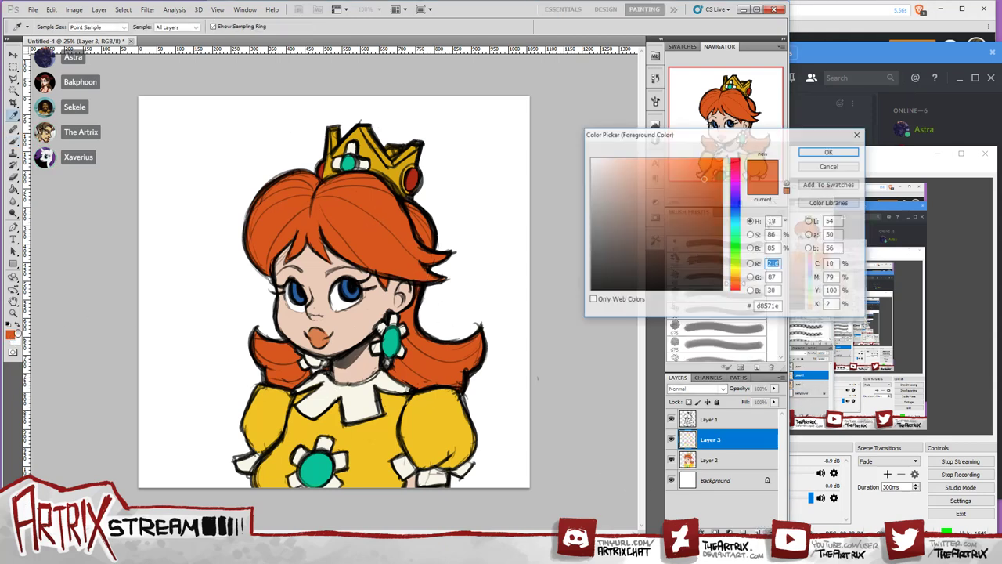
left_click_drag(705, 178, 706, 192)
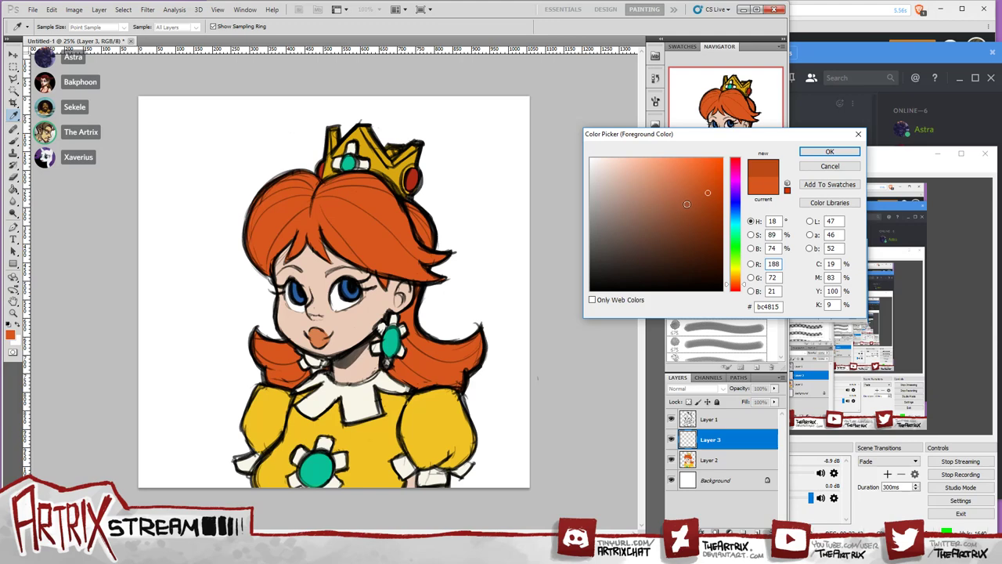
left_click(834, 166)
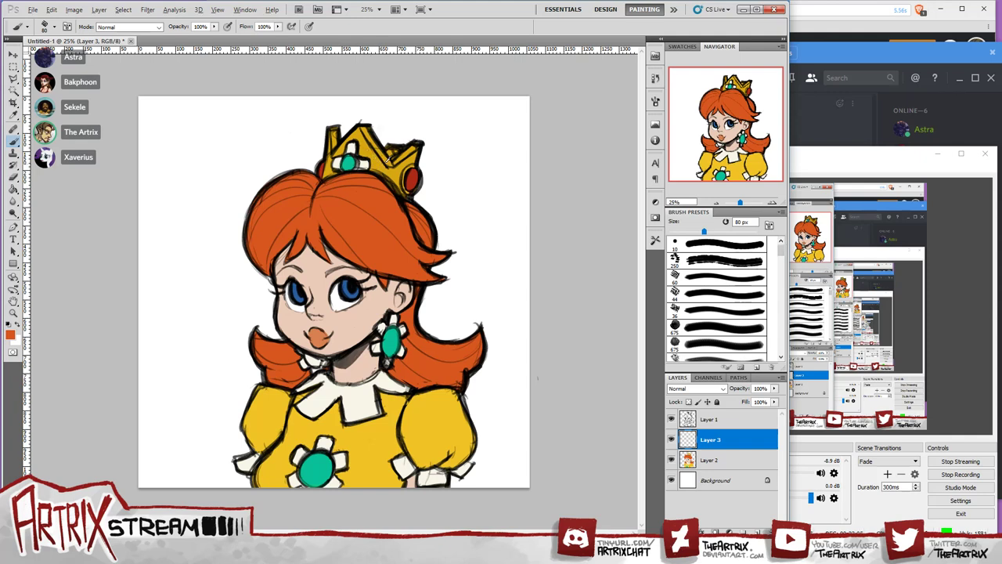
left_click(387, 157, "alt")
left_click(10, 334)
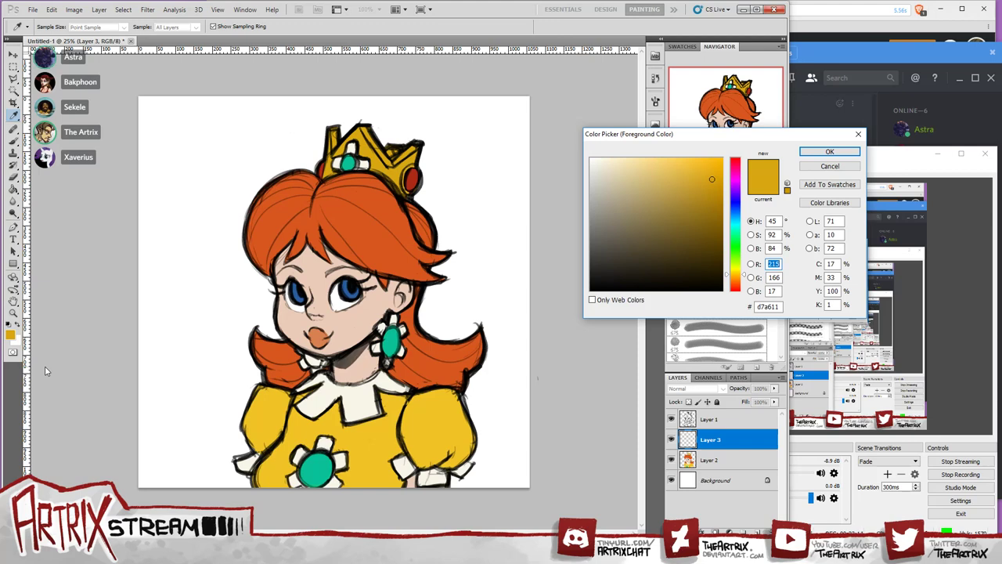
left_click(830, 167)
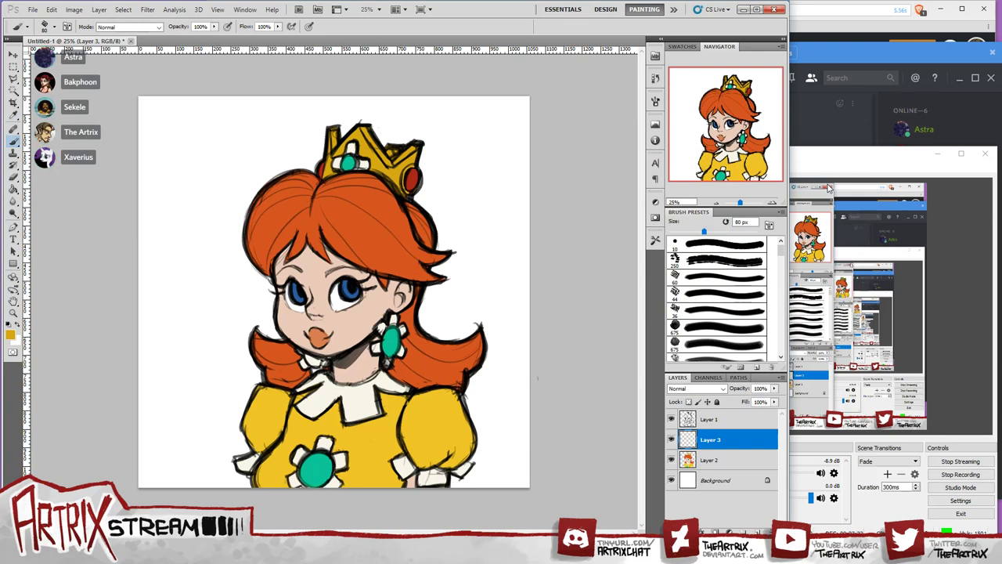
left_click(375, 162, "alt")
Turn on pressure-controlled brush opacity and set the foreground to a darker shade of the sampled hair orange, b54317.
left_click(227, 27)
left_click(364, 224, "alt")
key("i")
left_click(10, 335)
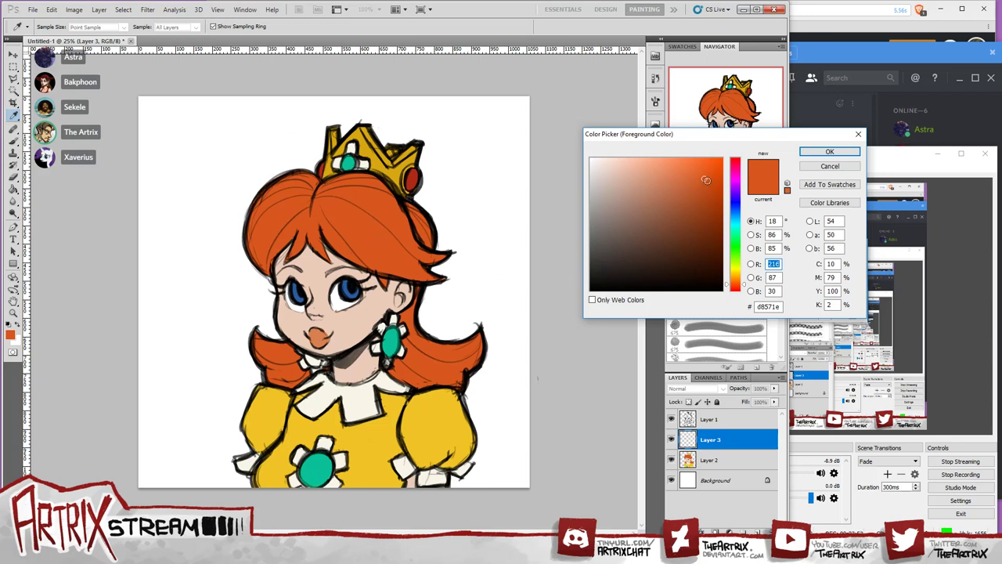
left_click_drag(705, 180, 705, 197)
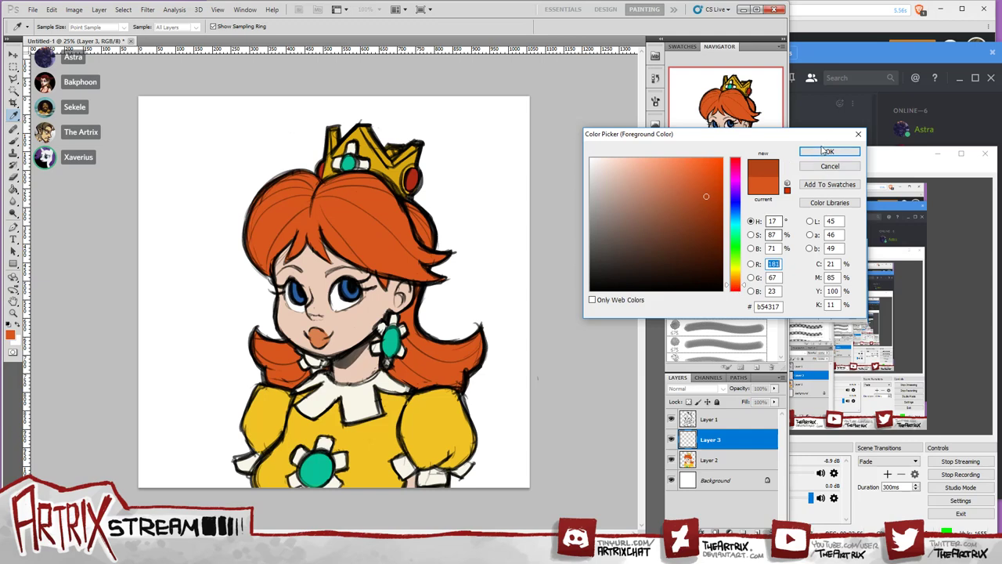
left_click(829, 151)
key("b")
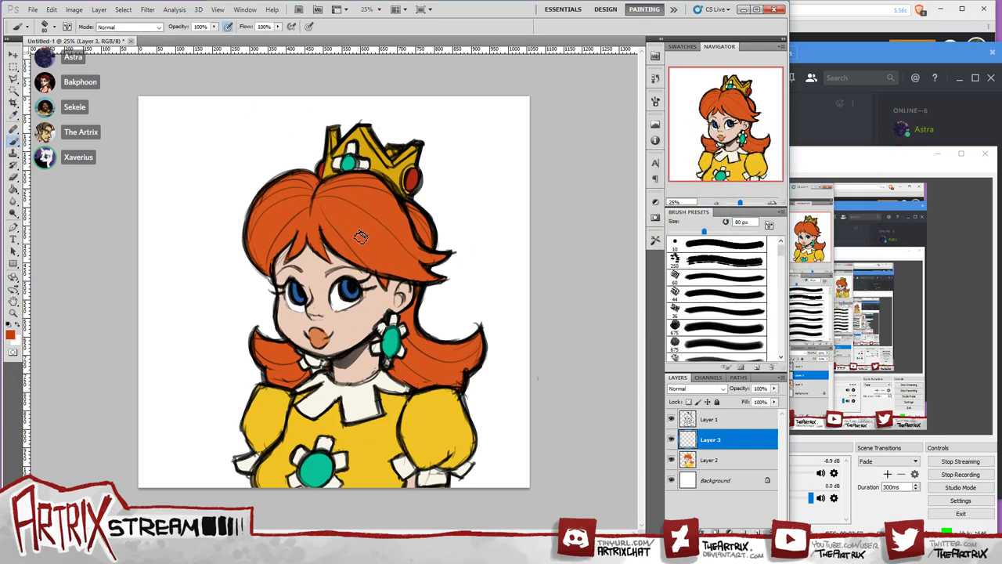
Set the brush size to 150 px and start shading the hair beside the parting, undoing the last stroke.
key("bracketright")
key("bracketright")
key("bracketright")
key("bracketright")
key("bracketright")
key("bracketright")
key("bracketright")
key("bracketleft")
key("bracketleft")
key("bracketleft")
key("bracketleft")
key("bracketleft")
key("bracketright")
key("bracketright")
left_click_drag(283, 185, 274, 249)
mouse_move(284, 191)
left_mouse_down()
mouse_move(281, 244)
mouse_move(294, 177)
mouse_move(279, 247)
mouse_move(274, 192)
mouse_move(266, 253)
mouse_move(252, 259)
mouse_move(264, 274)
mouse_move(274, 187)
mouse_move(265, 196)
mouse_move(305, 179)
left_mouse_up()
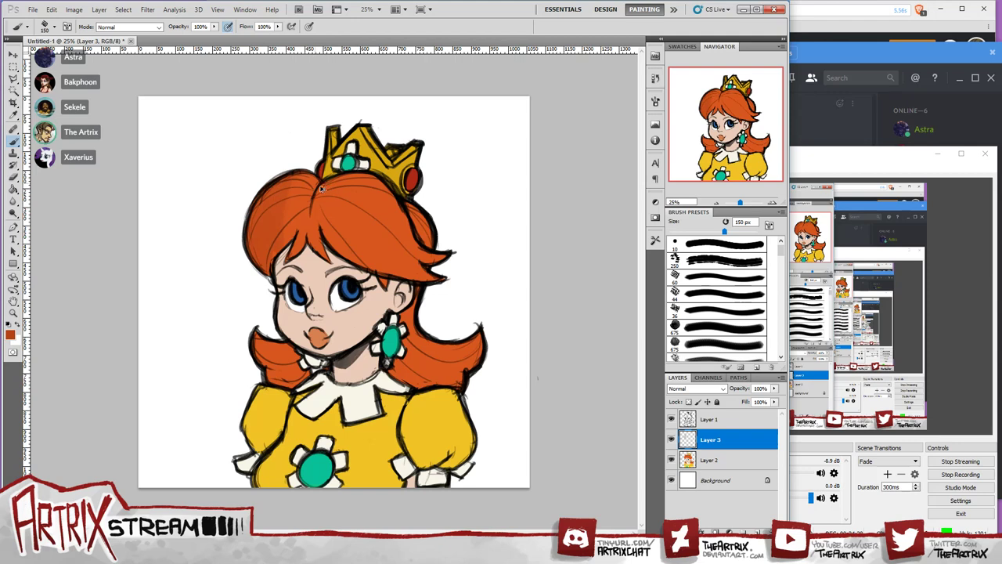
key("ctrl+z")
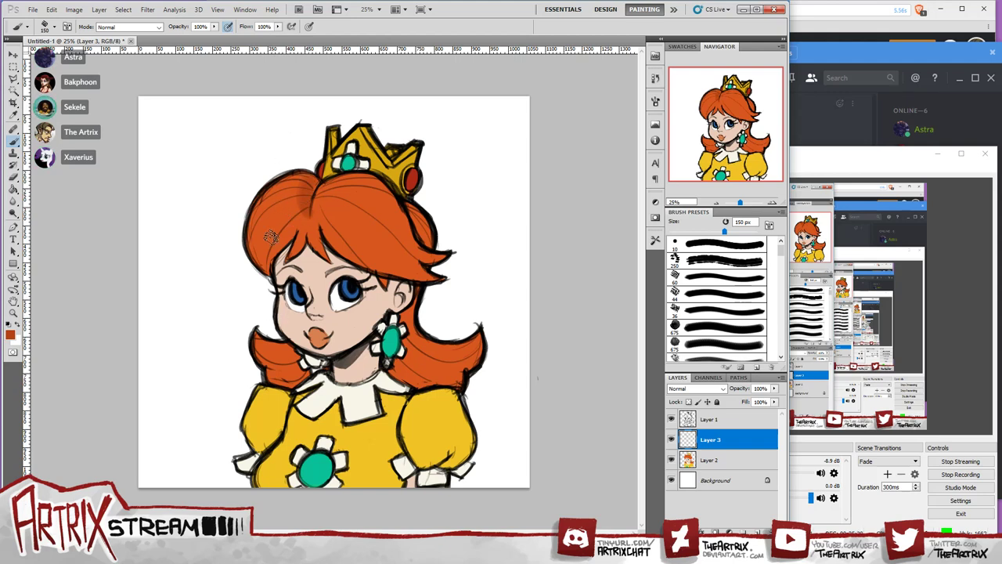
Try shading the hair beside the parting with a 300 px brush, and undo the stroke.
key("bracketright")
key("bracketright")
key("bracketright")
key("bracketright")
left_click_drag(288, 191, 271, 230)
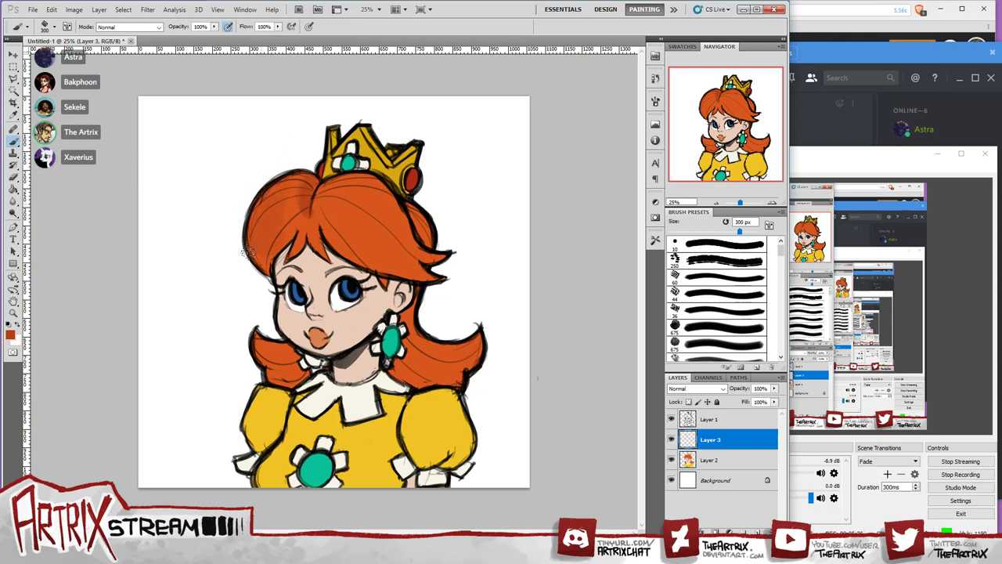
key("ctrl+z")
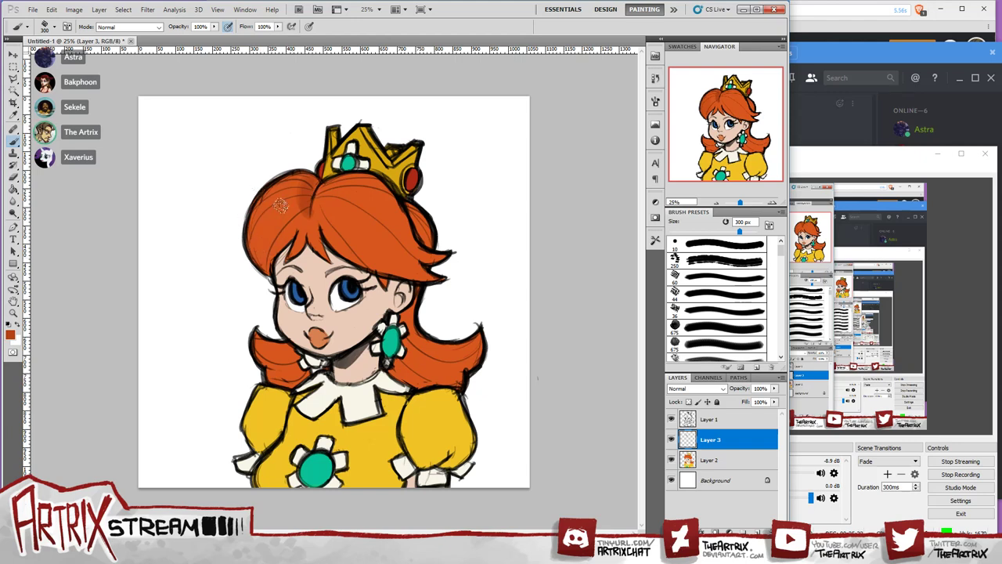
Return the brush to 150 px and paint soft shadows over the smaller side of the hair, down to the forehead.
key("bracketleft")
key("bracketleft")
key("bracketleft")
key("bracketleft")
key("bracketleft")
key("bracketleft")
left_click_drag(277, 186, 260, 212)
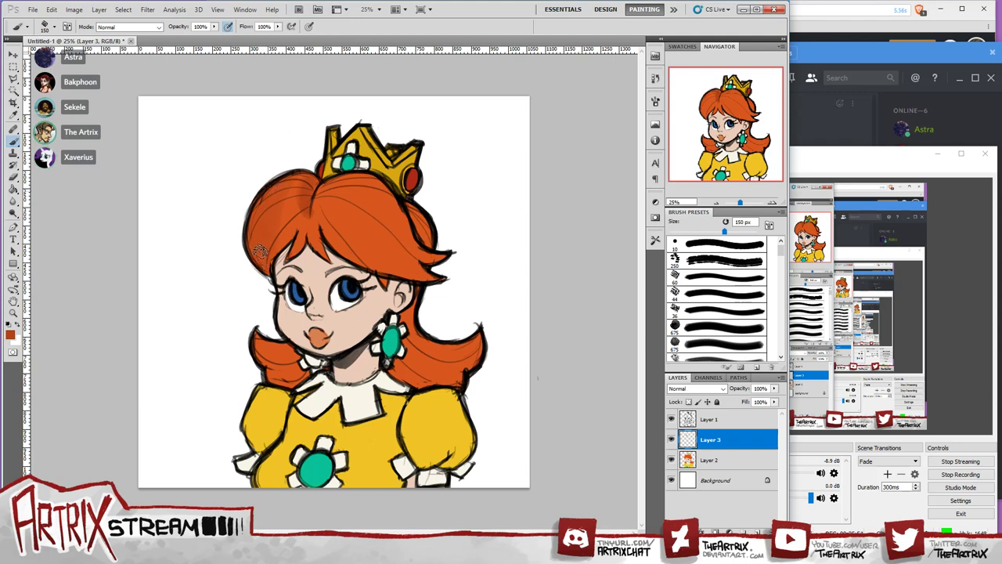
left_click_drag(272, 185, 278, 227)
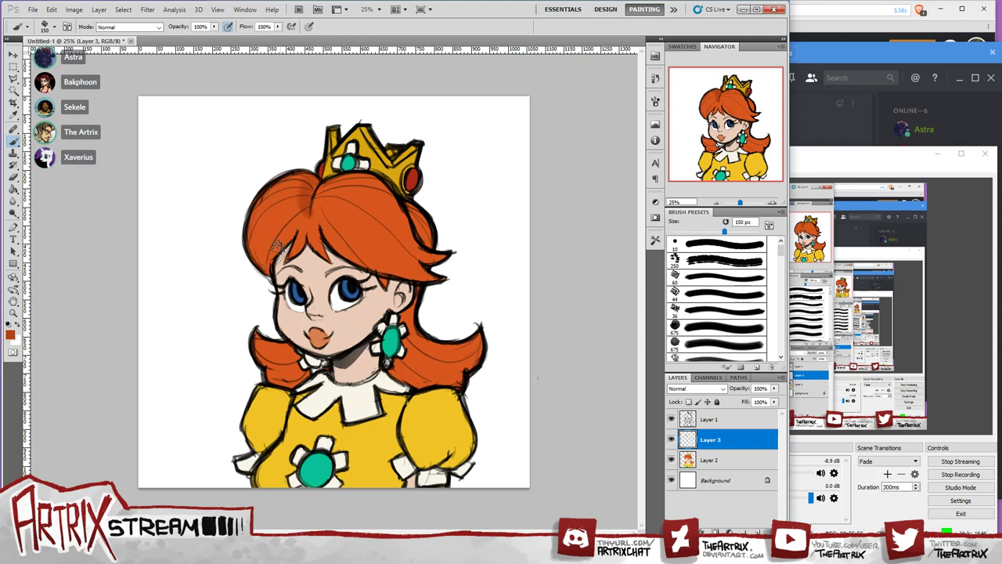
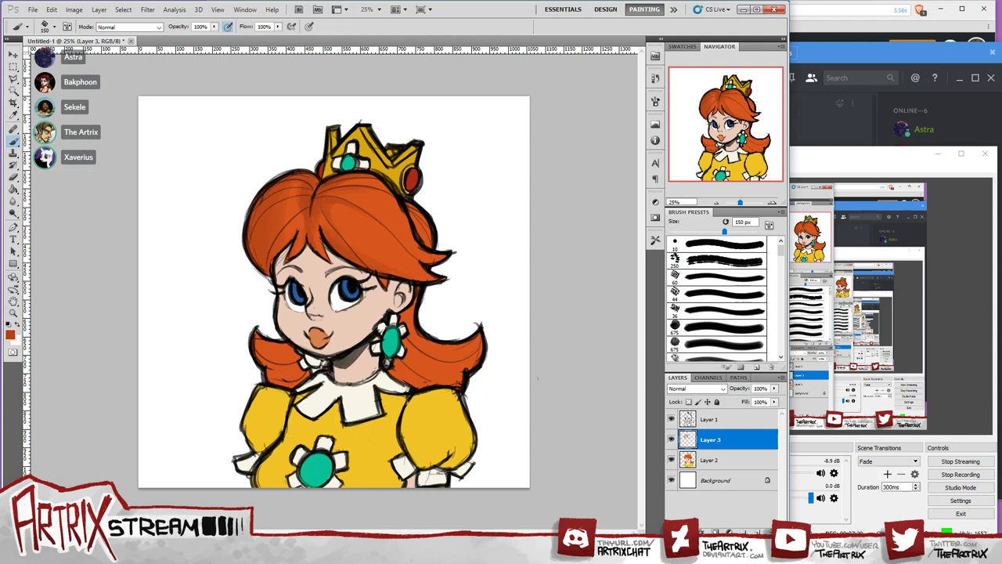
Sample the hair tones and extend the shading across the fringe and the strand beside the ear.
left_click(279, 211, "alt")
left_click(328, 191, "alt")
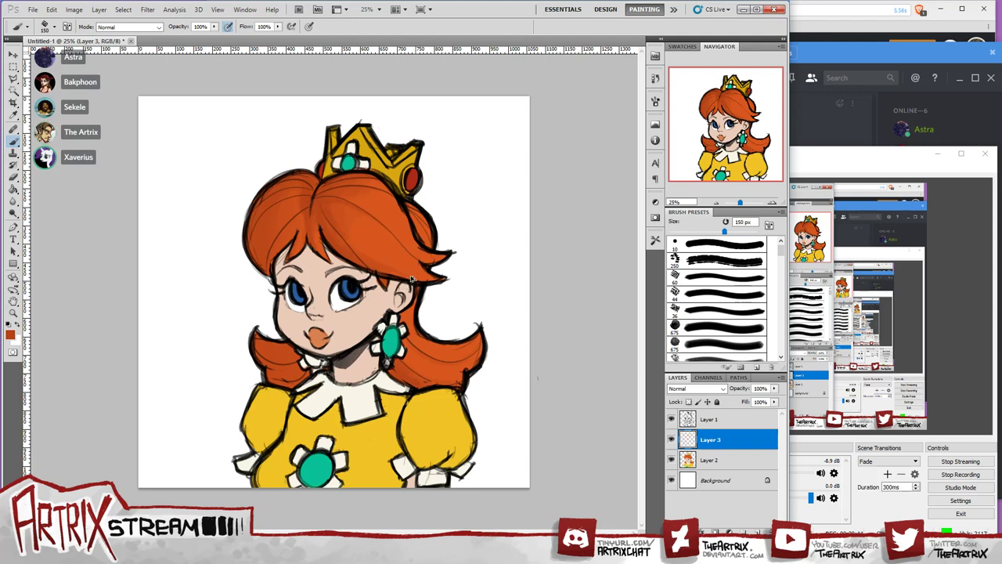
left_click_drag(399, 283, 415, 278)
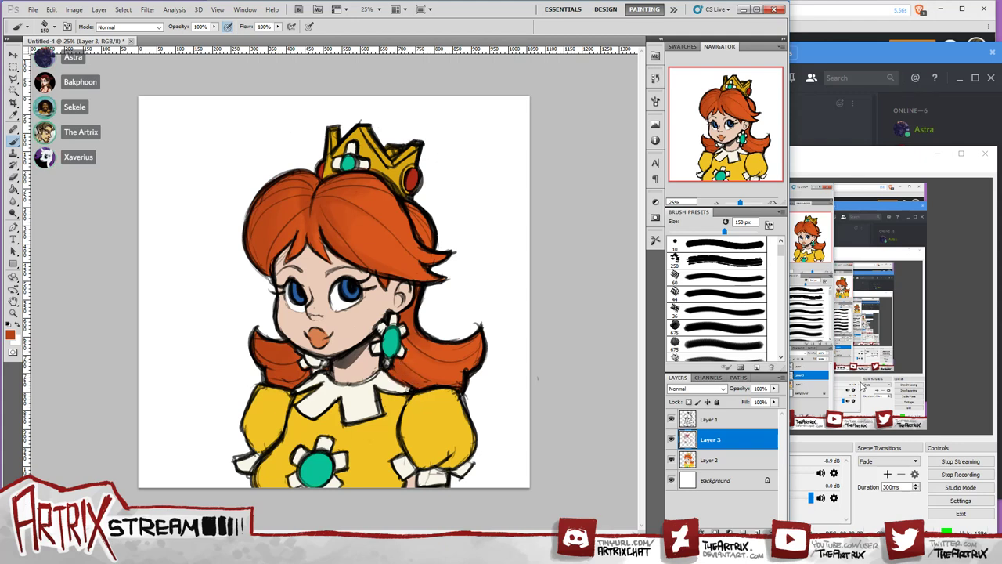
Set the foreground to the deeper brown-orange 9f3810 and darken the hair shadows, reducing the brush to 80 px.
left_click(10, 335)
left_click_drag(707, 197, 710, 207)
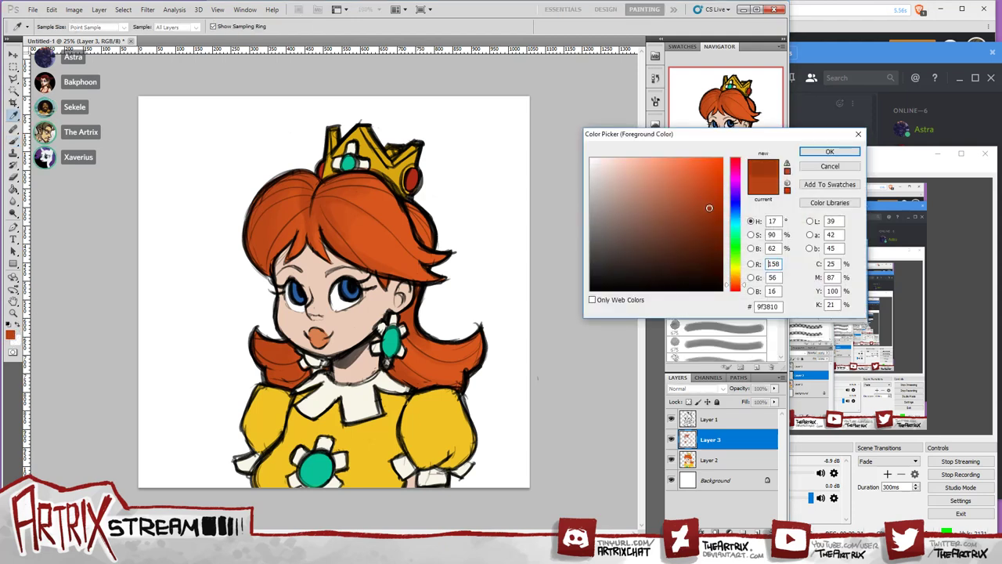
left_click(830, 152)
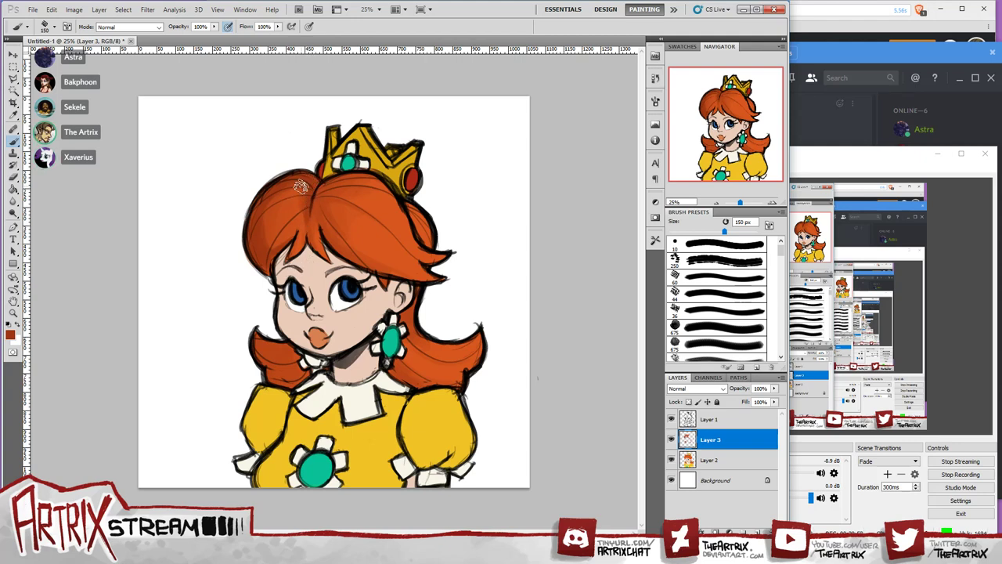
key("bracketleft")
key("bracketleft")
key("bracketleft")
key("bracketleft")
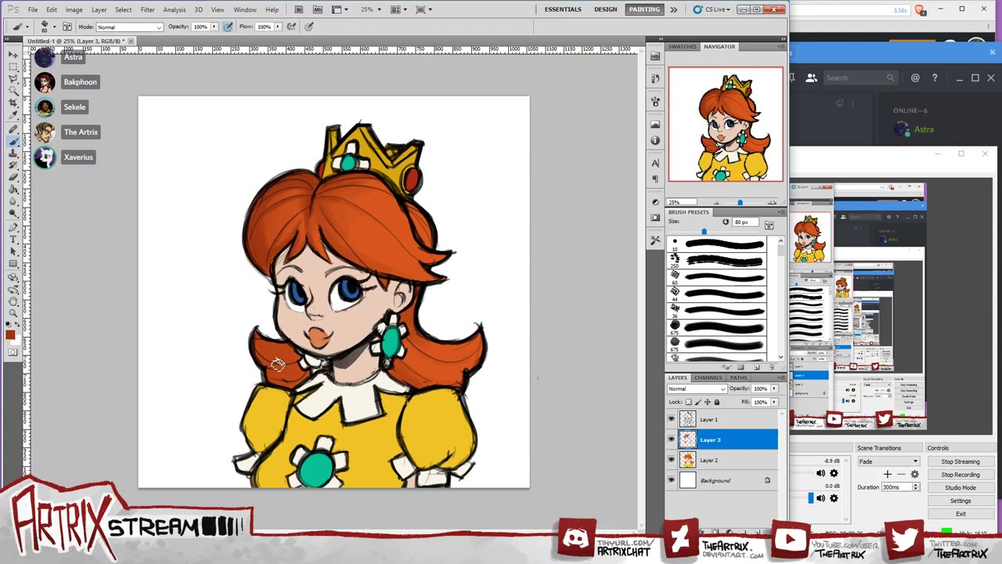
Enlarge the brush to 175 px and shade the lower hair curls on both sides of the neck.
key("bracketright")
key("bracketright")
key("bracketright")
key("bracketright")
key("bracketright")
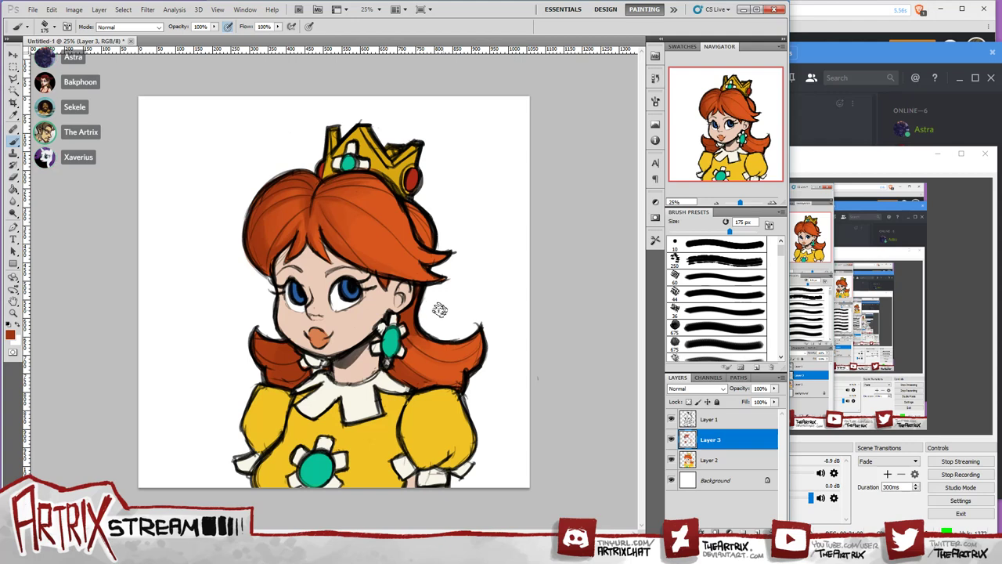
Reduce the brush to 70 px and paint shadow strokes at the tip of the large curl above the puffed sleeve.
key("bracketleft")
key("bracketleft")
key("bracketleft")
key("bracketleft")
key("bracketleft")
key("bracketleft")
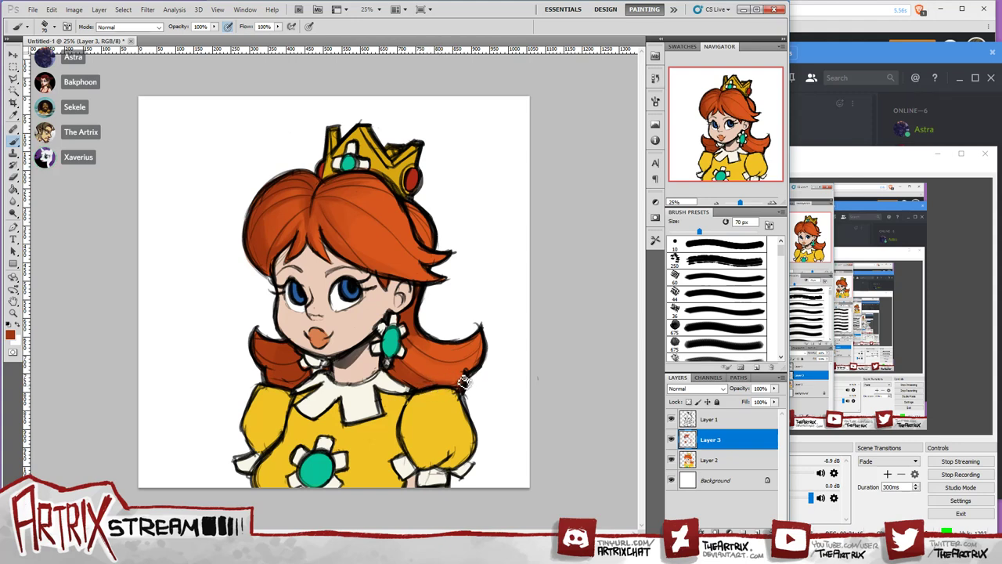
mouse_move(454, 369)
left_mouse_down()
mouse_move(483, 354)
mouse_move(484, 345)
mouse_move(442, 368)
mouse_move(479, 349)
mouse_move(470, 354)
mouse_move(476, 325)
mouse_move(433, 363)
mouse_move(477, 344)
left_mouse_up()
left_click_drag(481, 354, 438, 365)
Enlarge the brush to 175 px, shade the large curl above the puffed sleeve, and sample the hair tone at the side of the fringe.
key("bracketright")
key("bracketright")
key("bracketright")
key("bracketright")
key("bracketright")
key("bracketright")
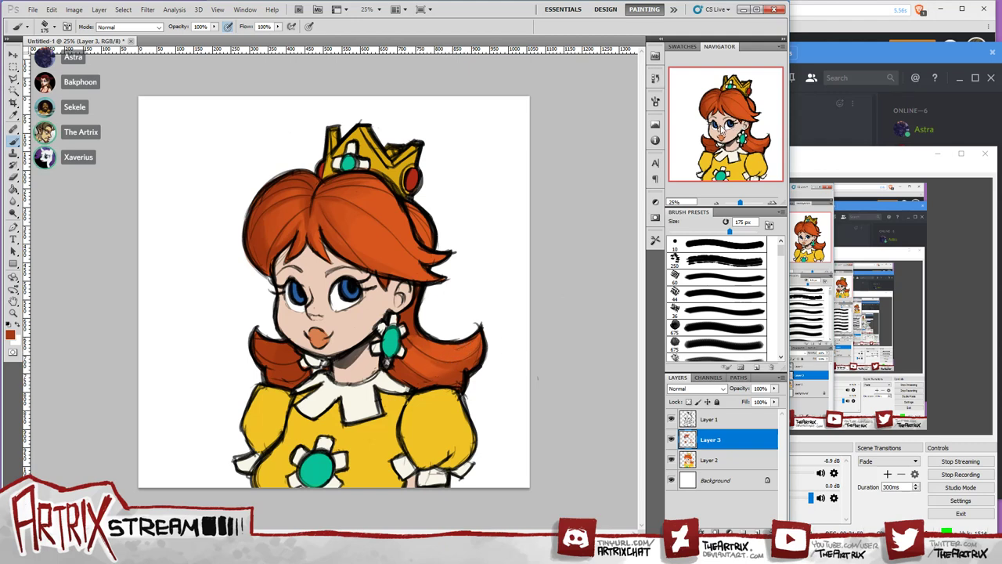
left_click(266, 228, "alt")
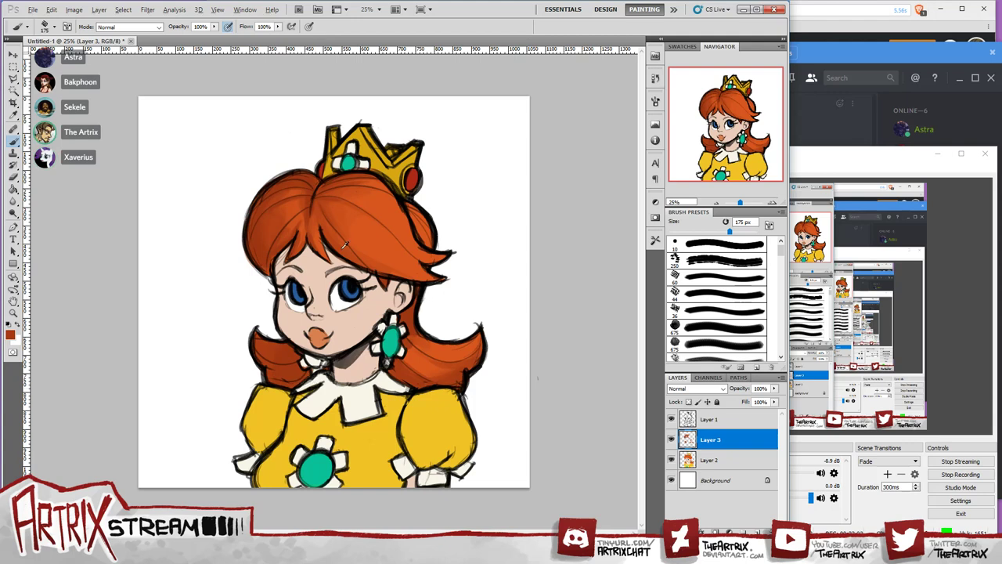
Sample the face's skin colour, choose a darker, more saturated peach, and shade the face, reducing the brush to 100 px.
left_click(313, 286, "alt")
left_click(11, 336)
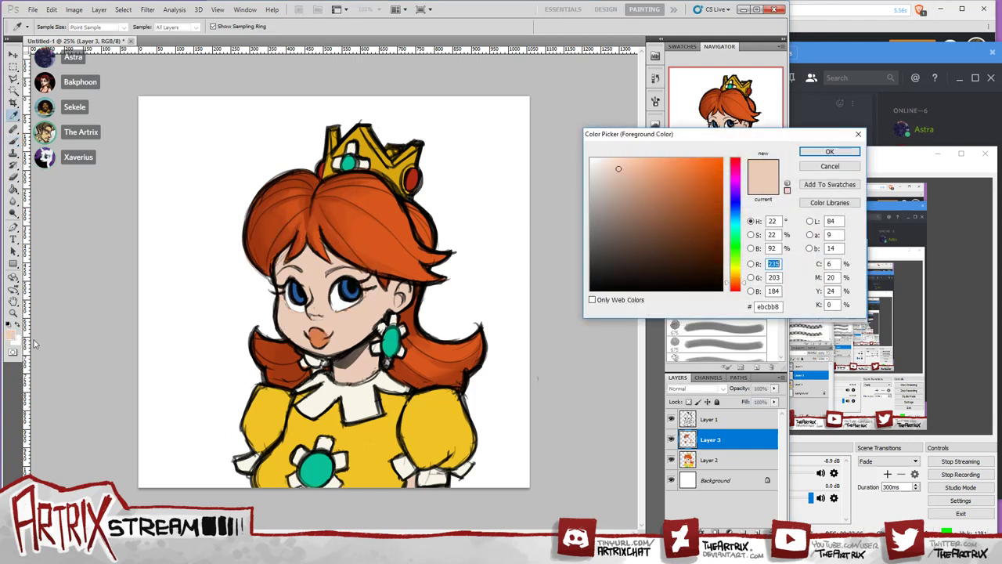
left_click(625, 177)
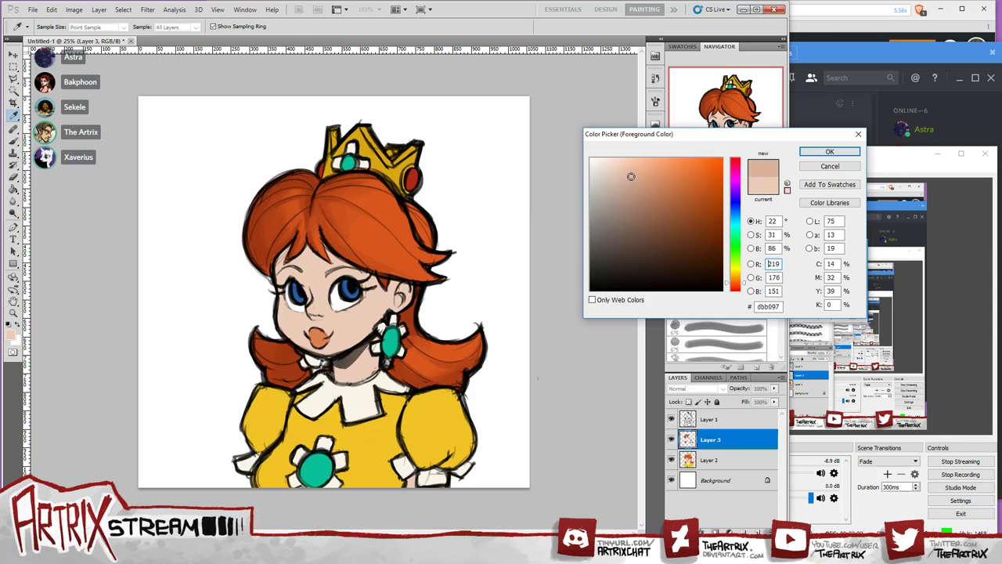
left_click_drag(631, 176, 642, 173)
left_click(827, 152)
key("b")
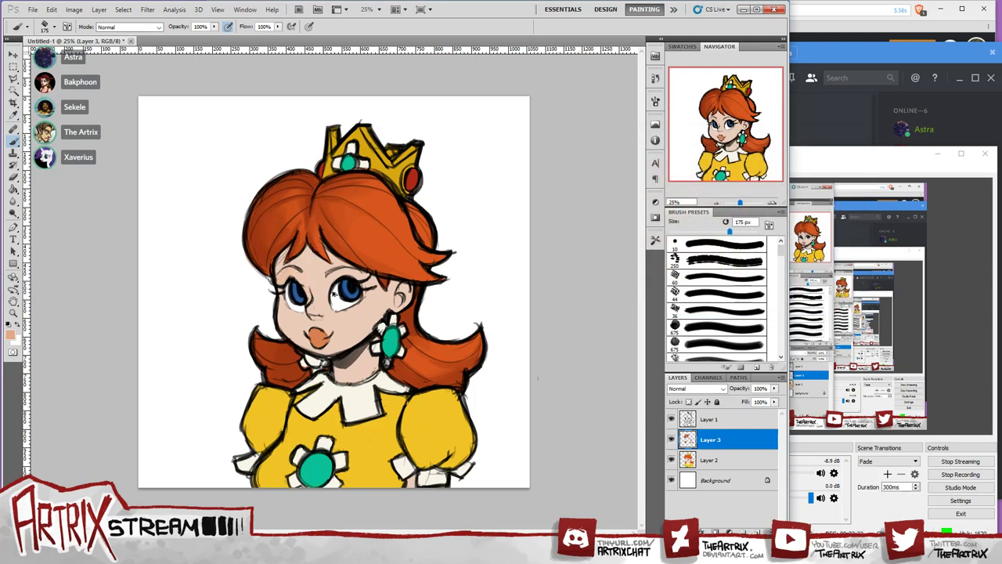
key("bracketleft")
key("bracketleft")
key("bracketleft")
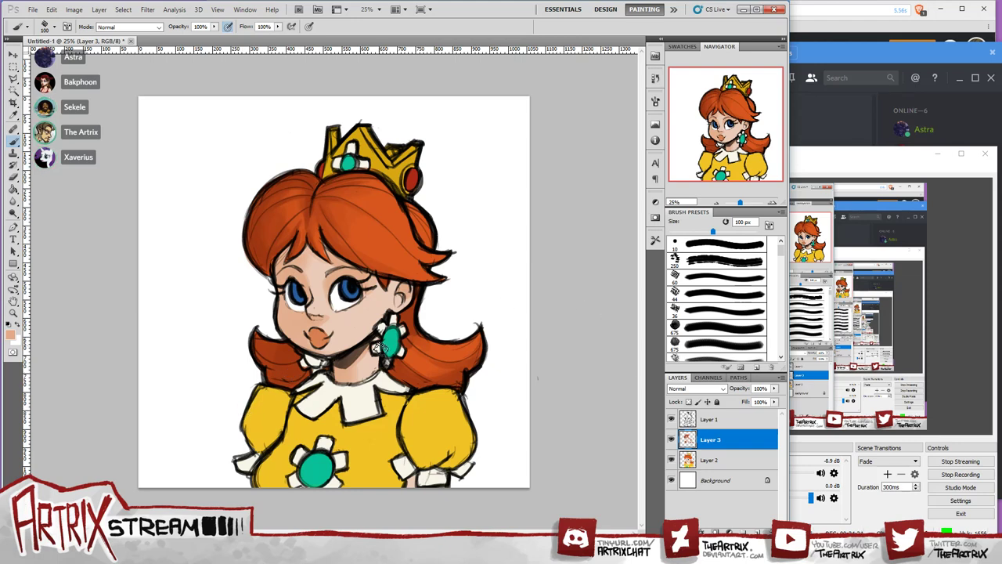
Sample the cheek, set the foreground to the darker skin tone d69b74, and paint shadows along the cheek and around the eye.
left_click(289, 323, "alt")
left_click(9, 336)
left_click_drag(638, 174, 648, 181)
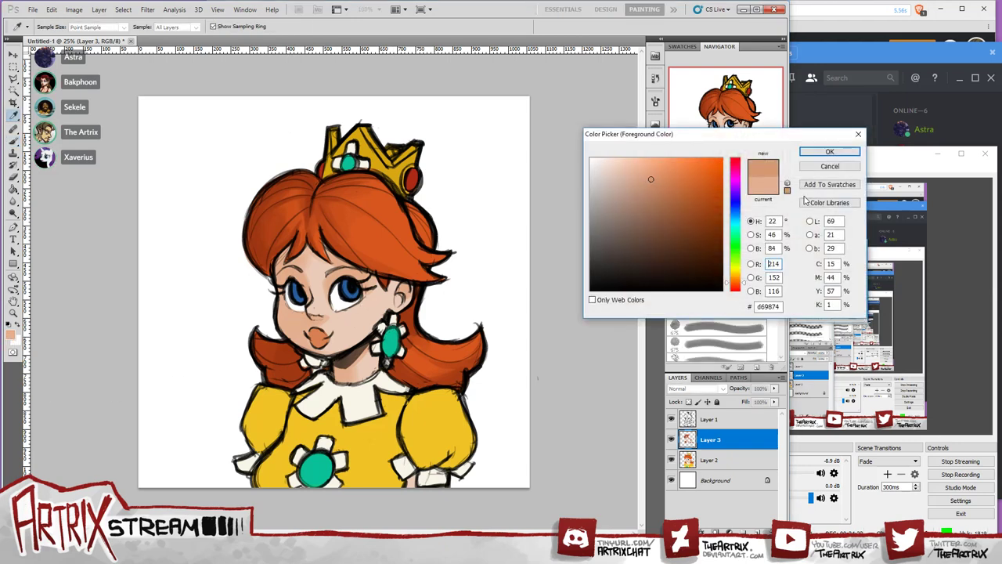
left_click(739, 284)
left_click(739, 287)
left_click(824, 153)
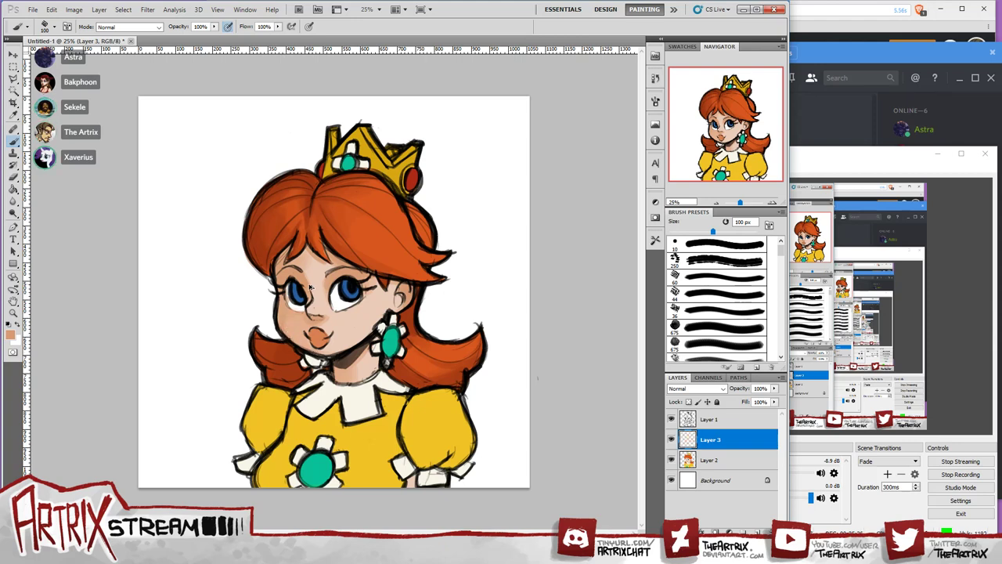
left_click_drag(284, 321, 302, 283)
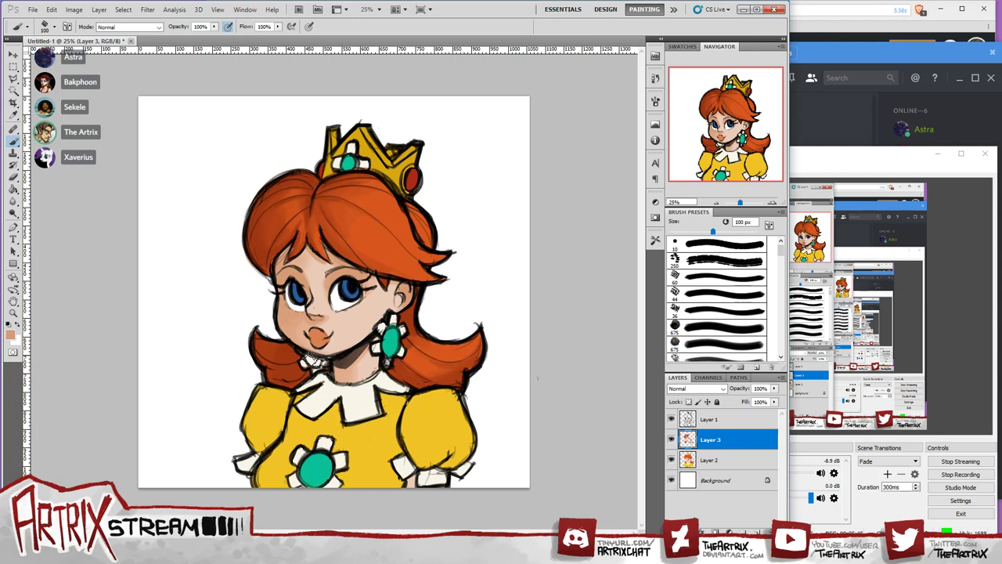
Set the foreground to the deeper skin tone c7865b and paint shadow strokes inside the ear.
key("i")
left_click(12, 335)
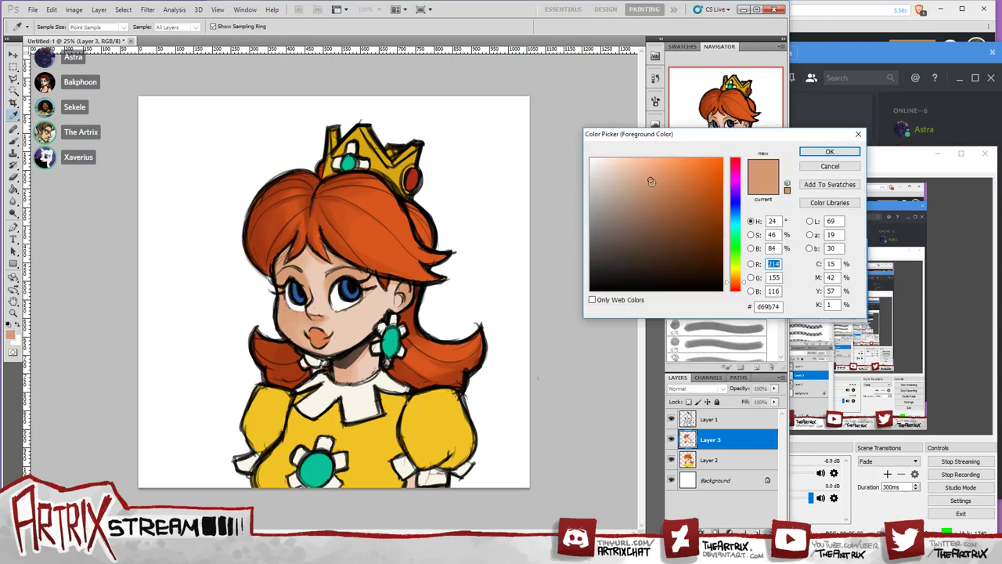
left_click(662, 186)
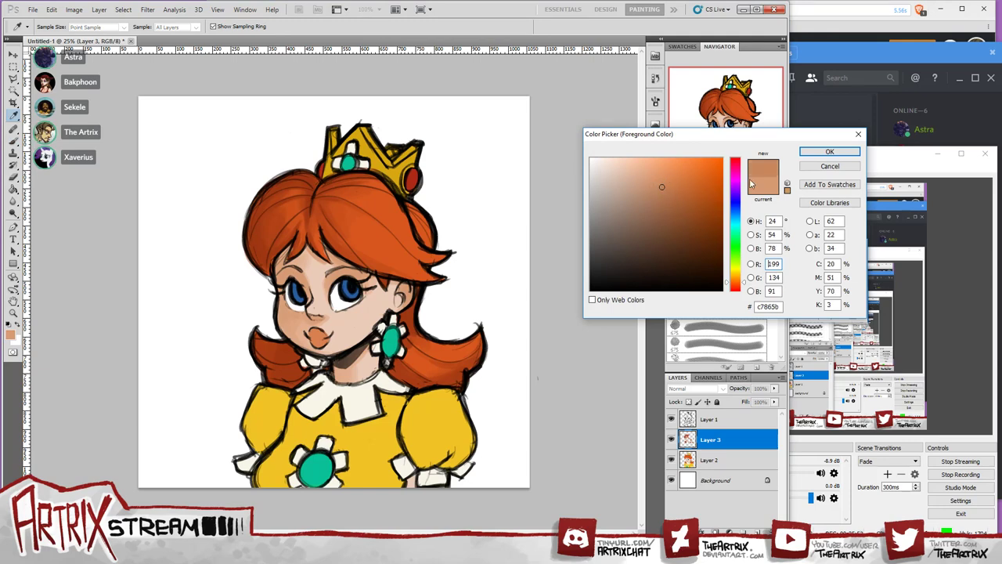
left_click(829, 152)
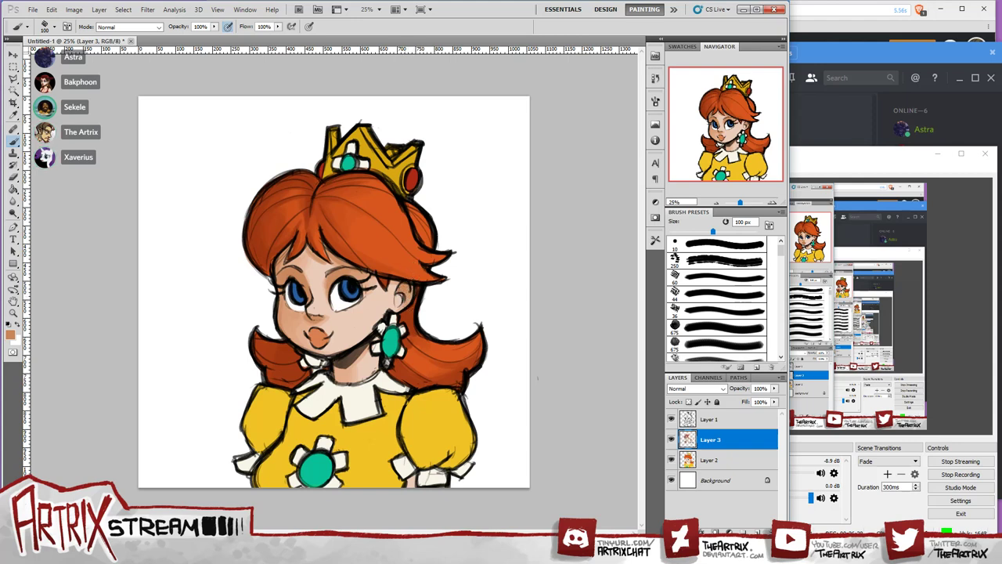
left_click_drag(402, 302, 404, 293)
Sample tones near the fringe and shade around the lips, the cheek and the neck, reducing the brush to 80 px.
left_click(320, 240, "alt")
left_click(304, 239, "alt")
mouse_move(311, 345)
left_mouse_down()
mouse_move(325, 353)
mouse_move(331, 336)
left_mouse_up()
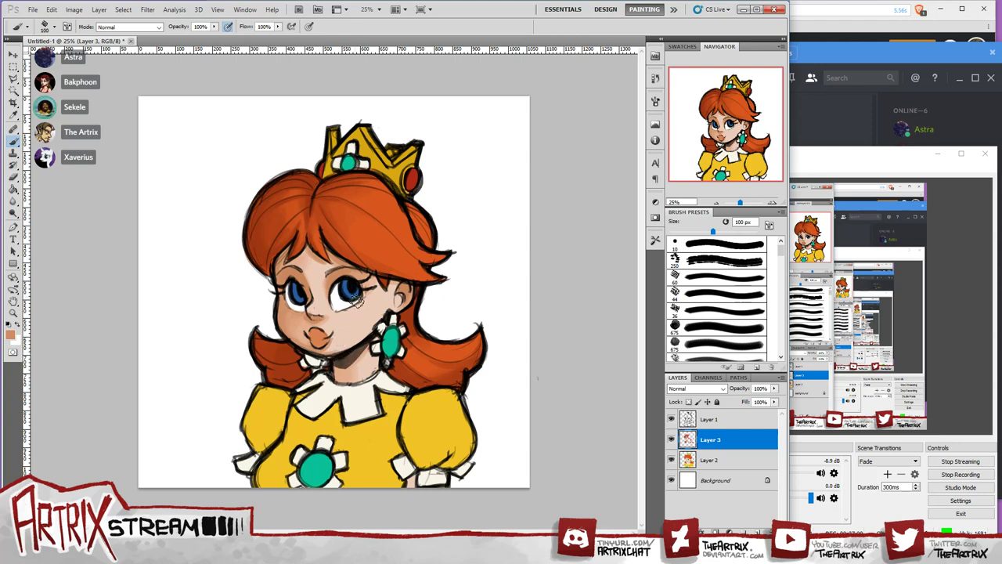
key("bracketleft")
key("bracketleft")
mouse_move(329, 338)
left_mouse_down()
mouse_move(351, 351)
mouse_move(346, 320)
mouse_move(330, 342)
mouse_move(345, 318)
left_mouse_up()
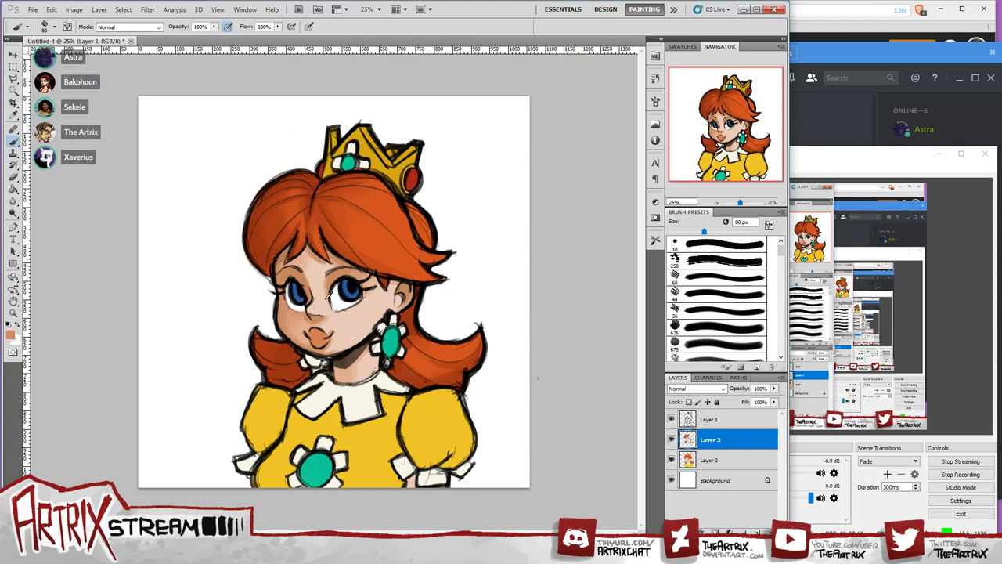
mouse_move(346, 377)
left_mouse_down()
mouse_move(339, 380)
mouse_move(348, 358)
mouse_move(368, 350)
mouse_move(348, 365)
mouse_move(357, 388)
left_mouse_up()
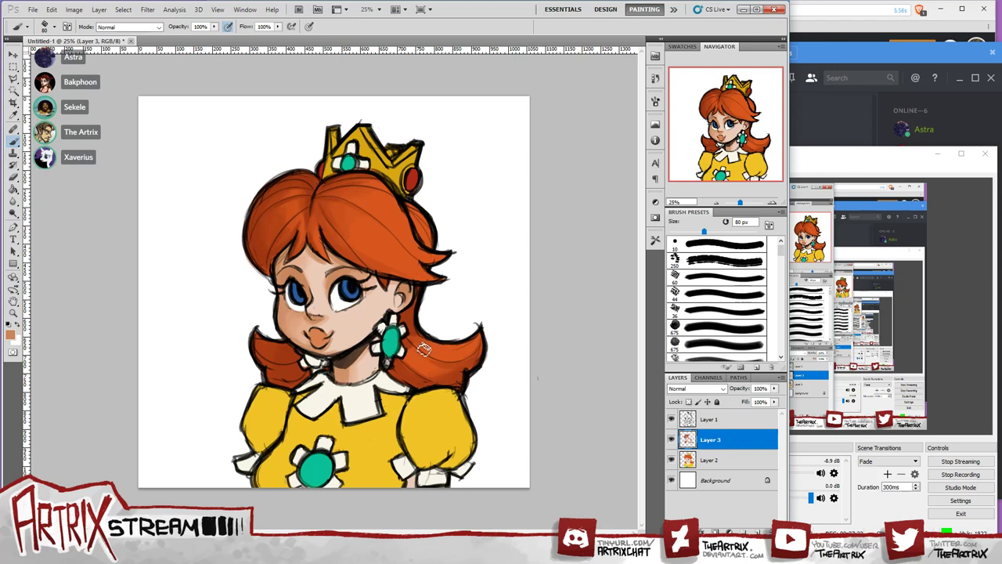
Sample the collar's off-white, set the foreground to the grey bcbaaf, and shade the collar with a 150 px brush.
left_click(321, 398, "alt")
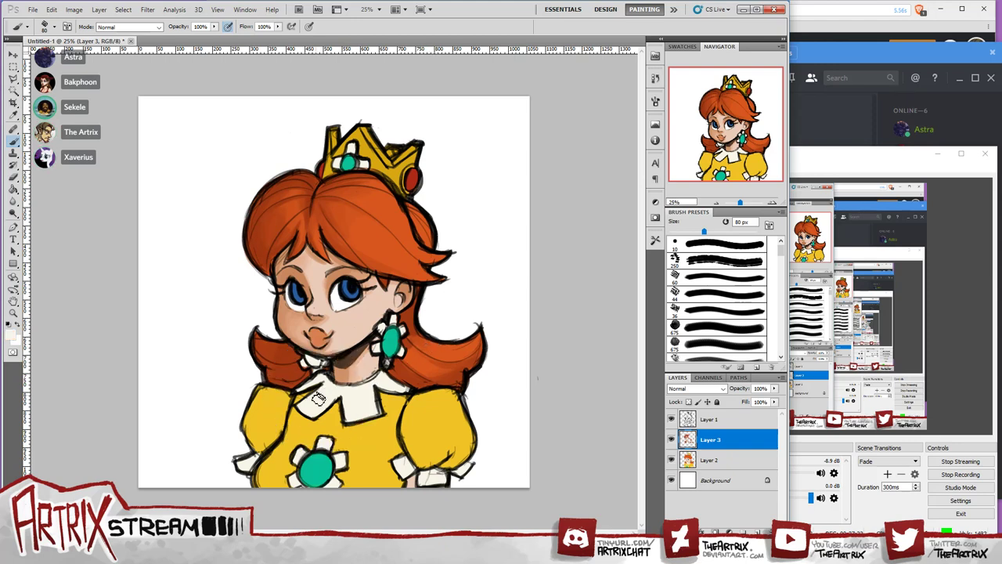
left_click(12, 337)
left_click_drag(602, 186, 601, 194)
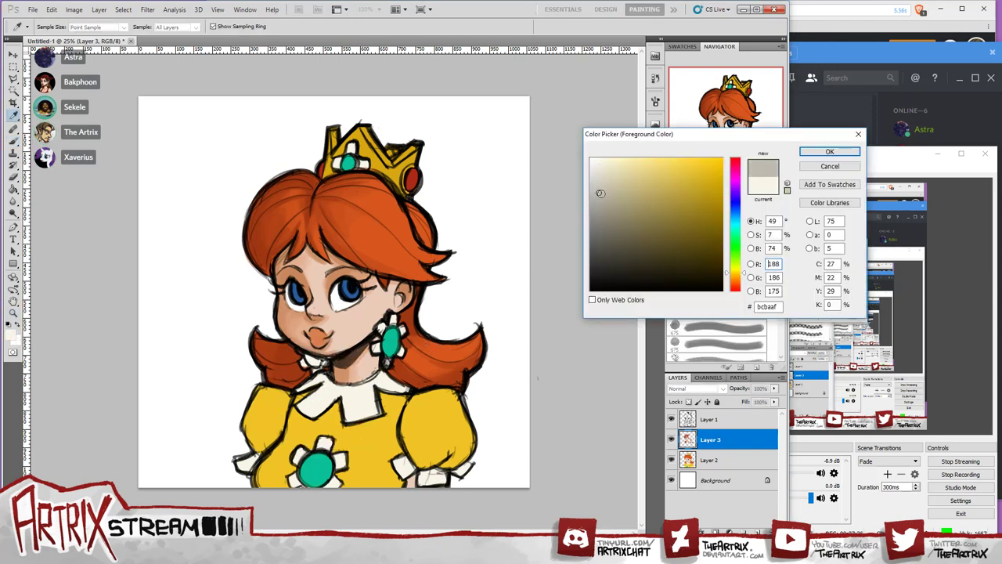
left_click(830, 151)
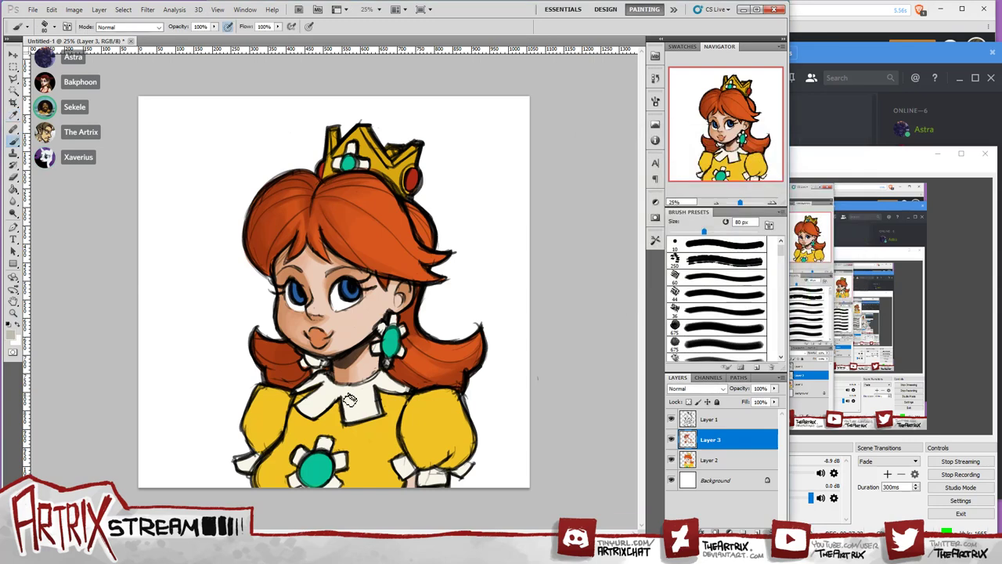
key("bracketright")
key("bracketright")
key("bracketright")
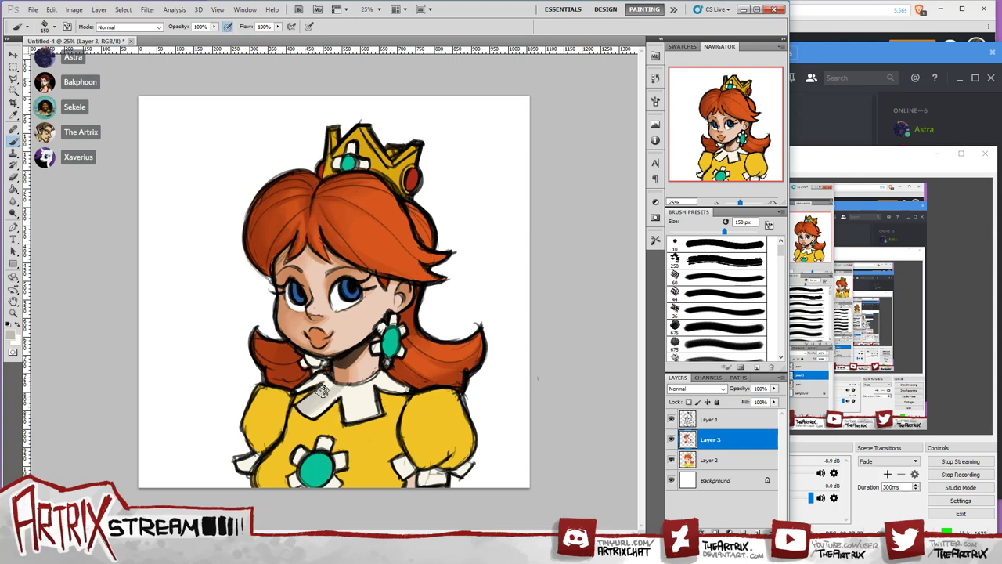
left_click_drag(300, 389, 321, 381)
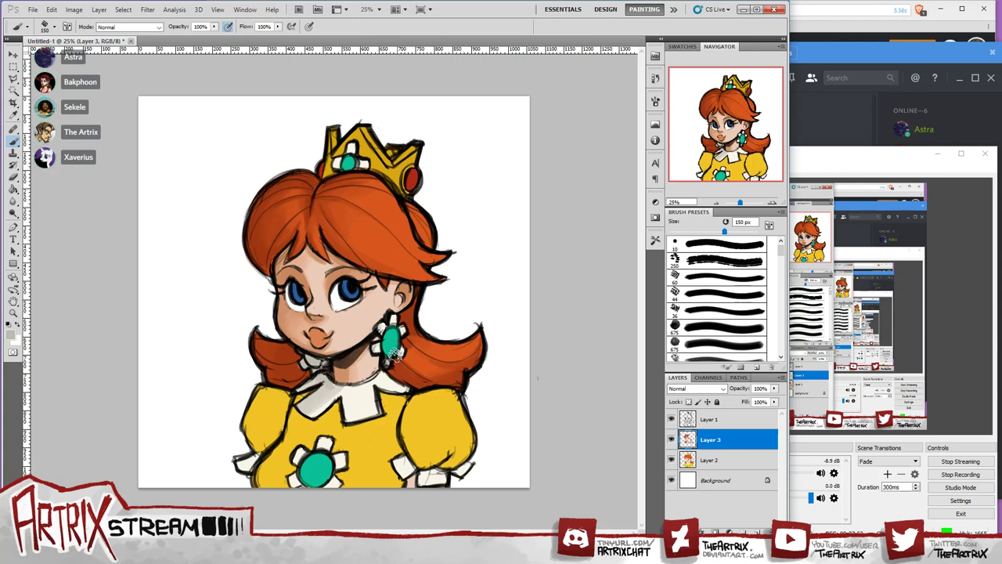
Reduce the brush to 70 px and add finer grey shadow strokes to the collar.
key("bracketleft")
key("bracketleft")
key("bracketleft")
key("bracketleft")
key("bracketleft")
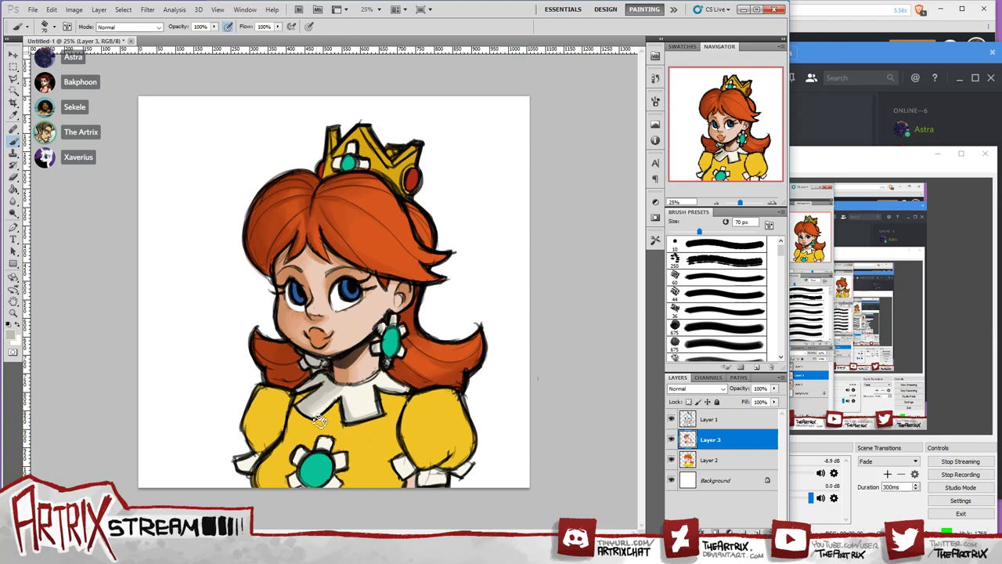
Enlarge the brush to 150 px, sample the cheek tone and the collar's grey, and continue shading the face and collar.
key("bracketright")
key("bracketright")
key("bracketright")
key("bracketright")
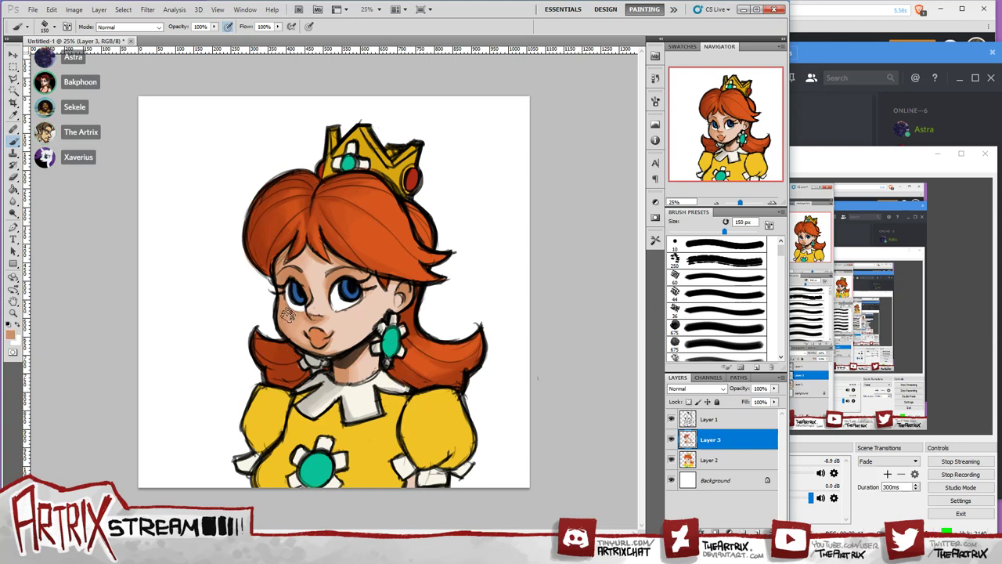
left_click(291, 314, "alt")
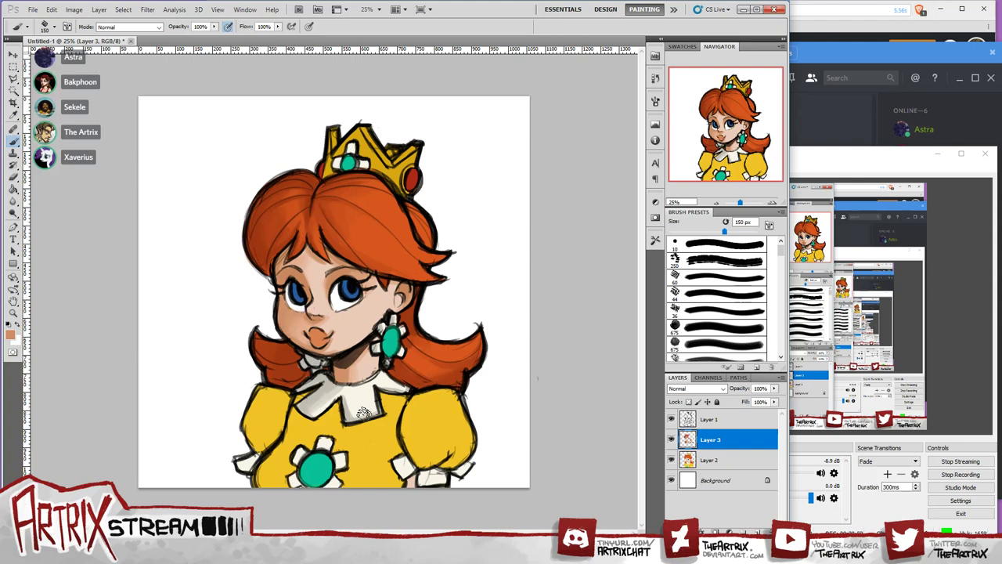
left_click(332, 392, "alt")
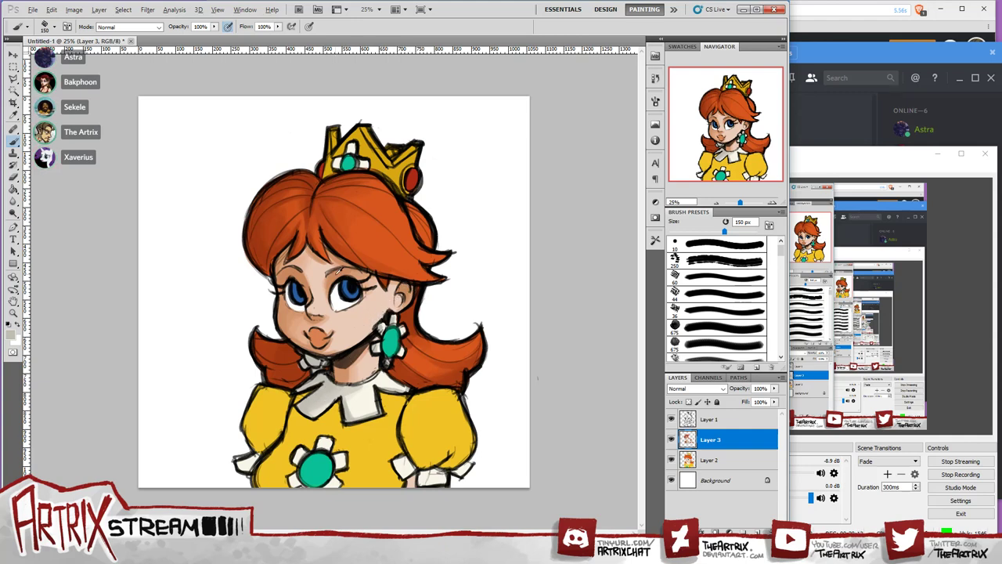
Sample the skin tone beside the eyebrow, set the foreground to c56d3d, and shade the lips with a 90 px brush.
left_click(334, 270, "alt")
key("bracketleft")
key("bracketleft")
key("bracketleft")
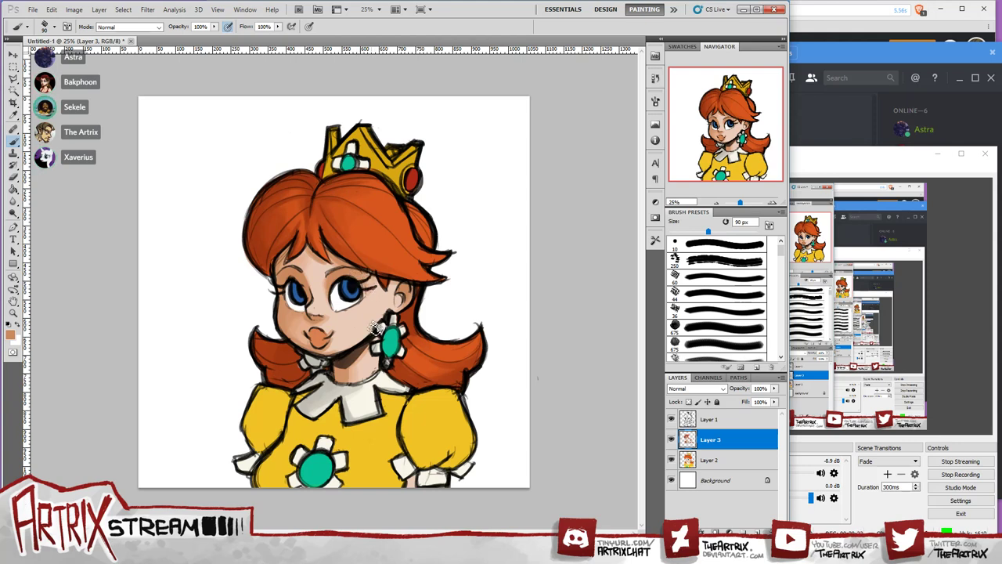
left_click(9, 334)
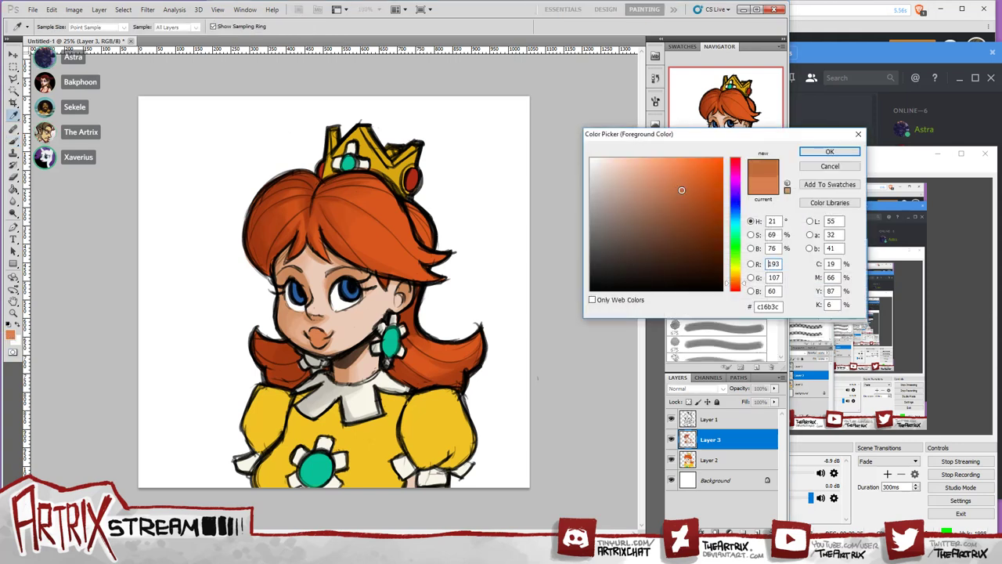
left_click(808, 153)
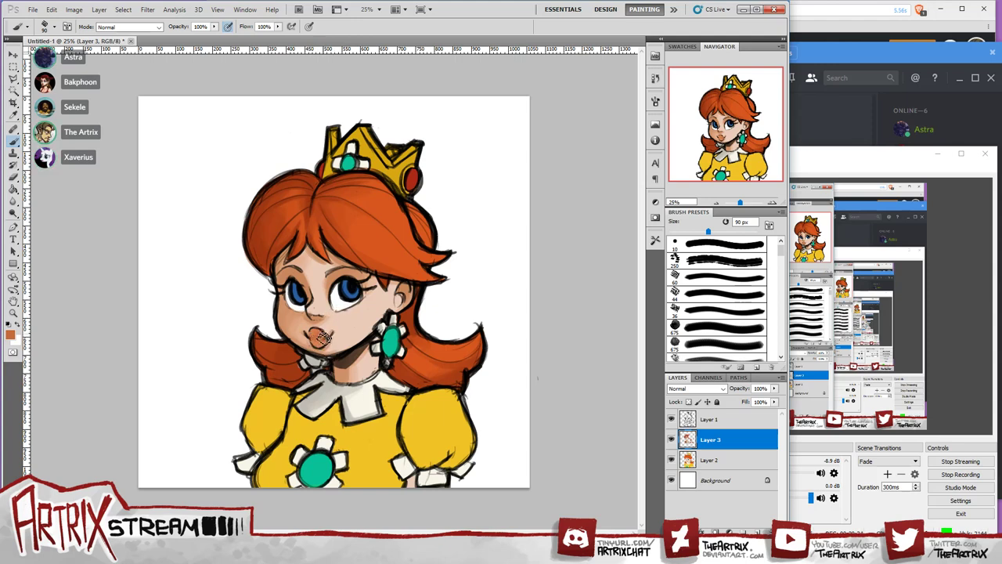
Reduce the brush to 50 px, set the foreground to the deeper brown-orange b45724, and darken the lower lip.
key("bracketleft")
key("bracketleft")
key("bracketleft")
key("bracketleft")
left_click(10, 336)
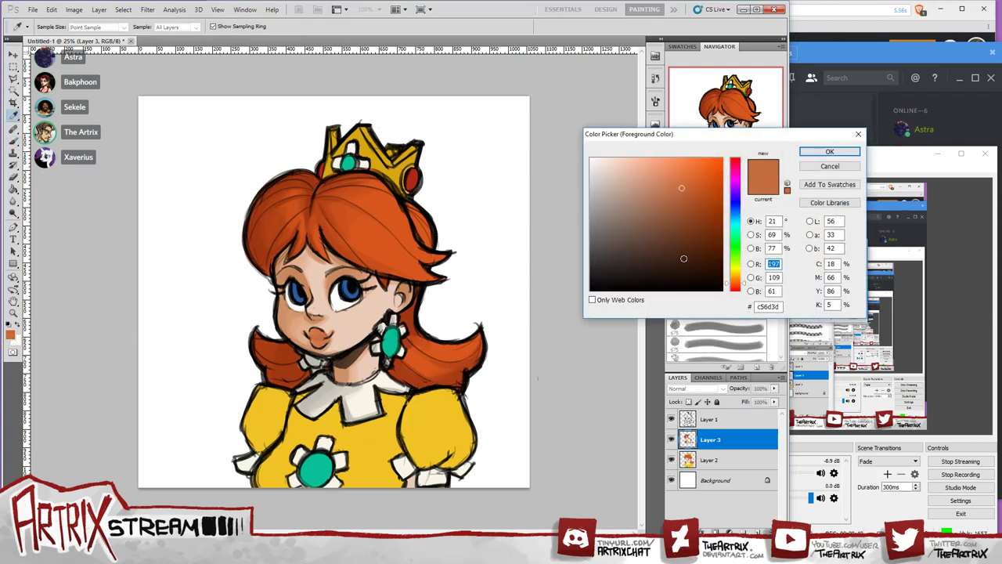
left_click_drag(682, 190, 697, 197)
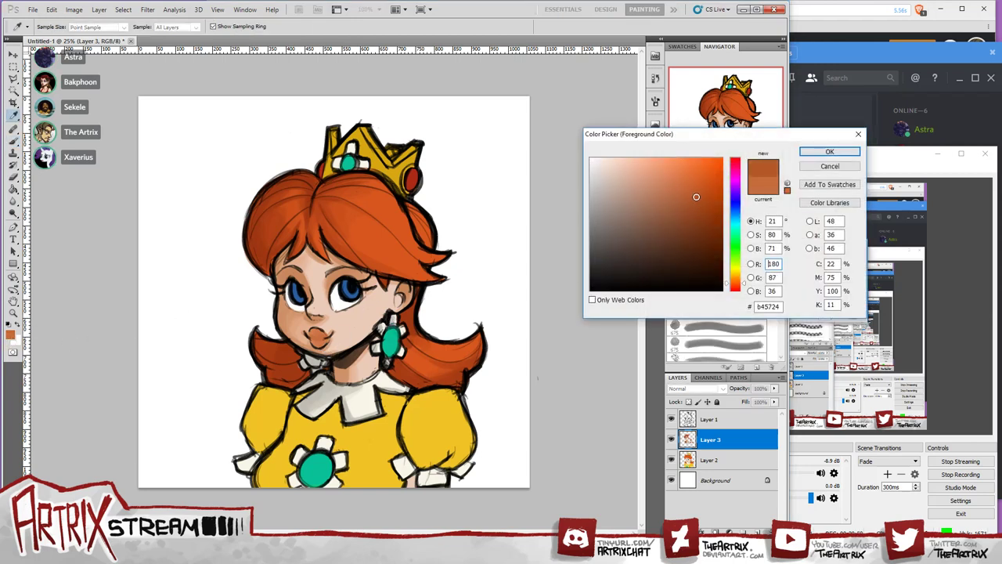
left_click(829, 151)
key("b")
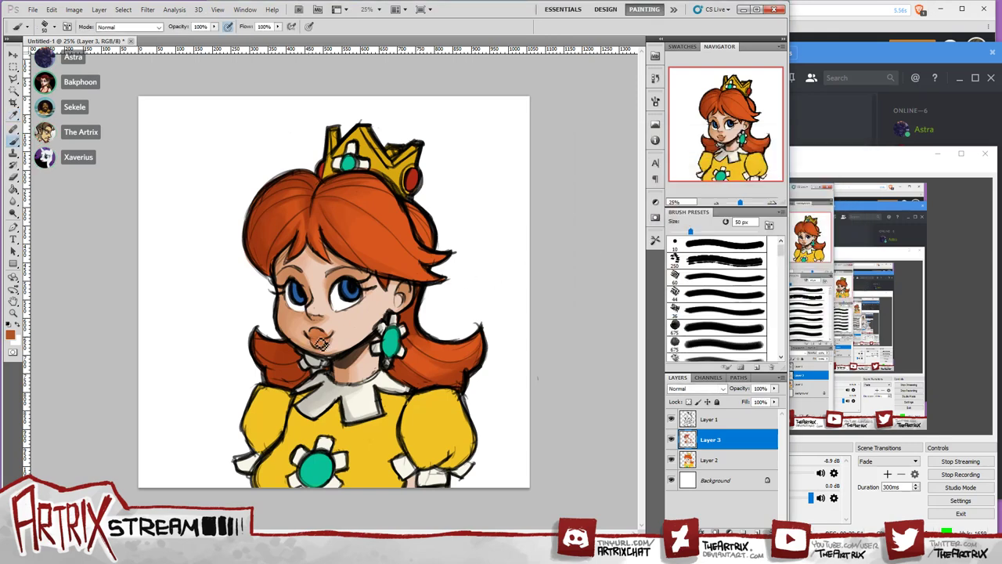
left_click_drag(321, 342, 328, 338)
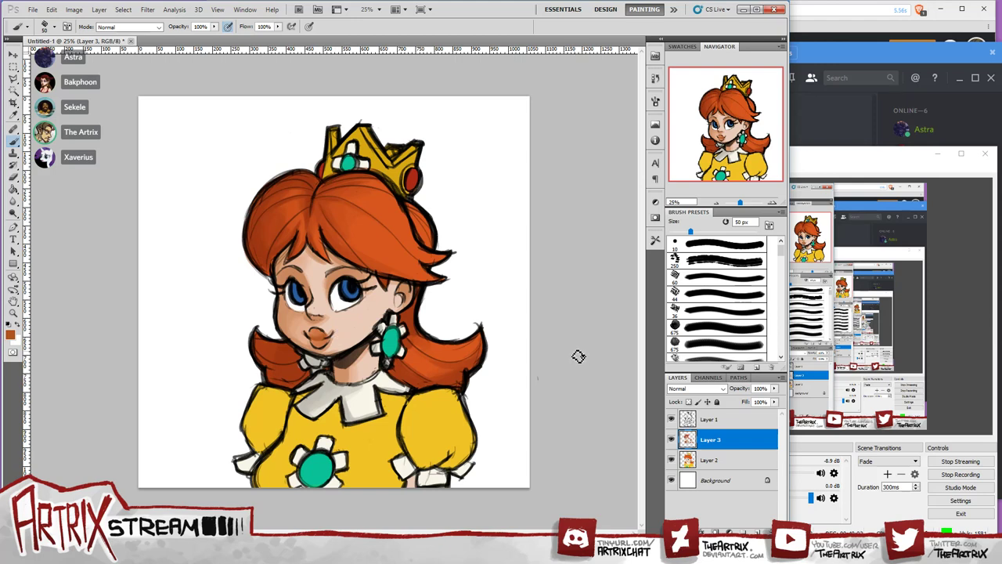
Sample the white of the eye, set the foreground to the light grey e0dfdc, and shade the eye whites with a 90 px brush.
left_click(335, 300, "alt")
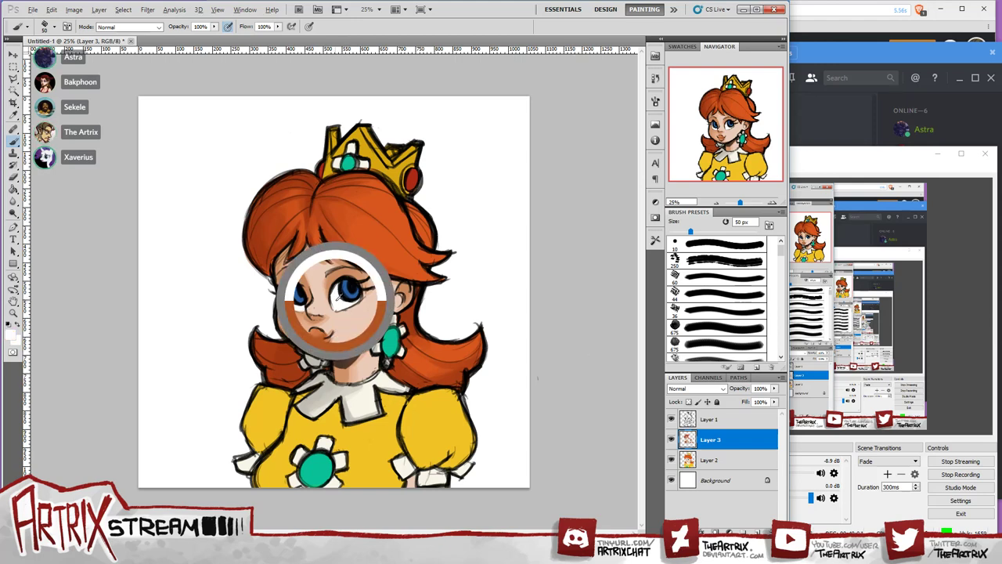
left_click(13, 335)
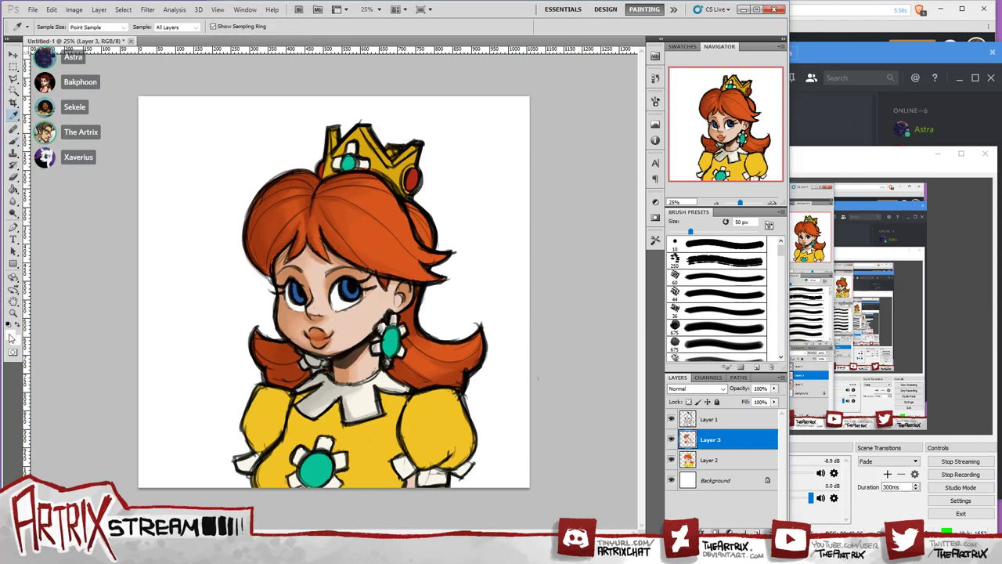
left_click(592, 175)
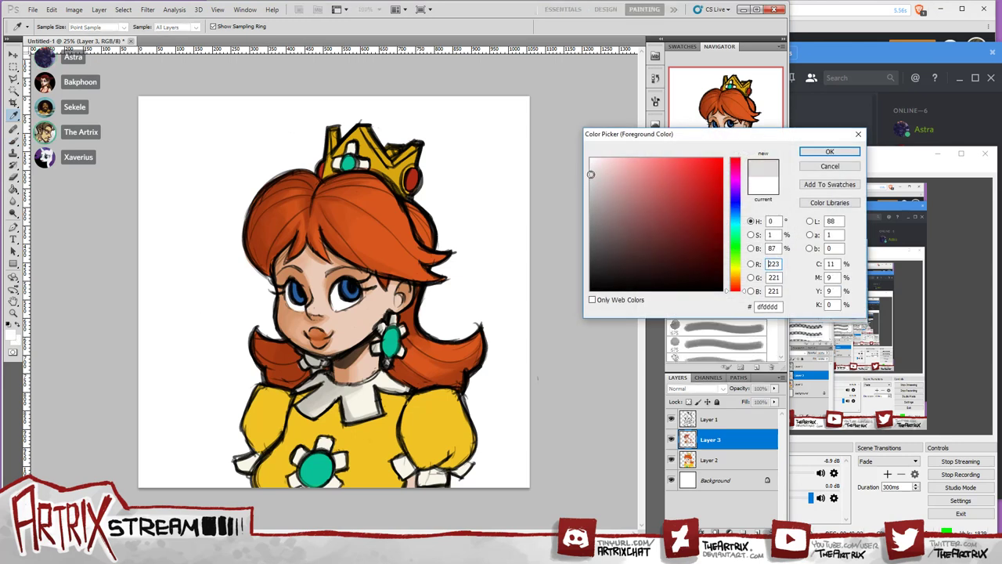
left_click_drag(739, 286, 740, 274)
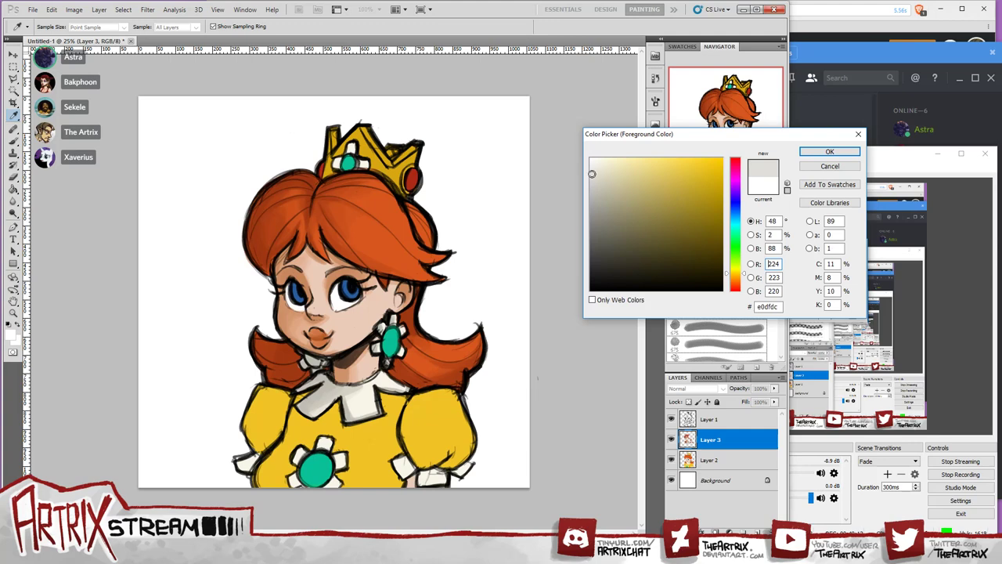
left_click(829, 151)
key("b")
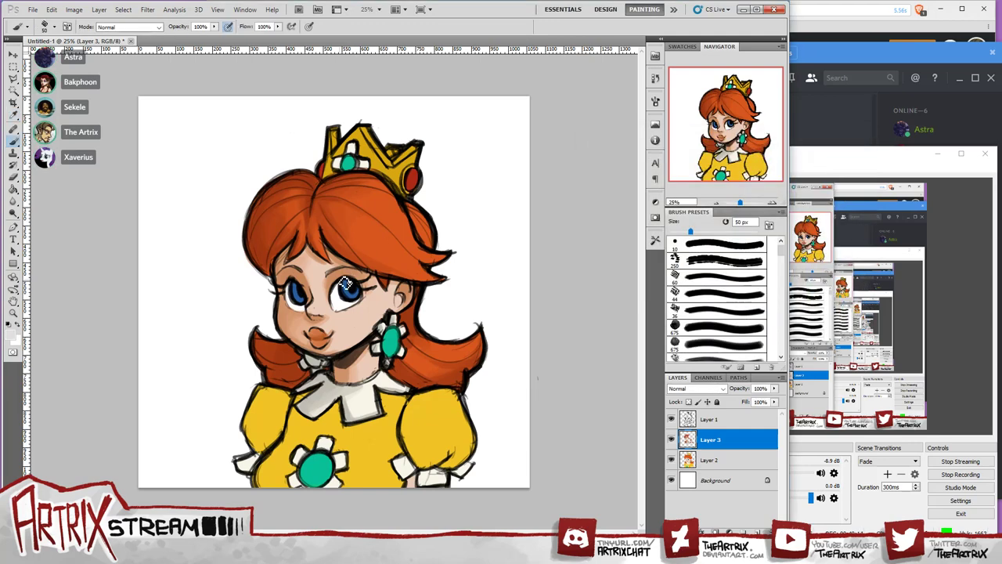
key("bracketright")
key("bracketright")
key("bracketright")
key("bracketright")
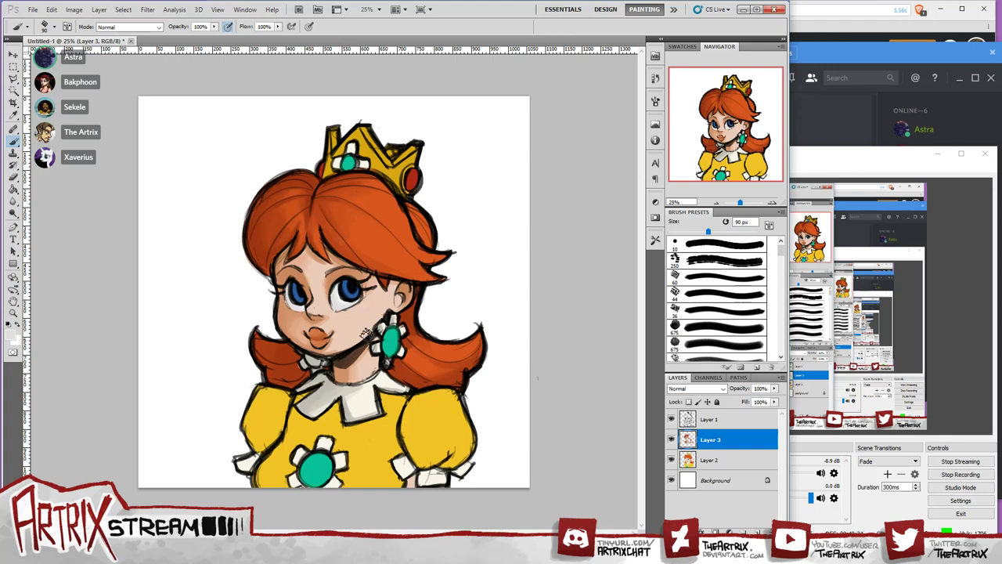
Set the foreground to the darker grey b3b2ae and deepen the shadows on the eye whites with a 70 px brush.
left_click(12, 334)
left_click(593, 196)
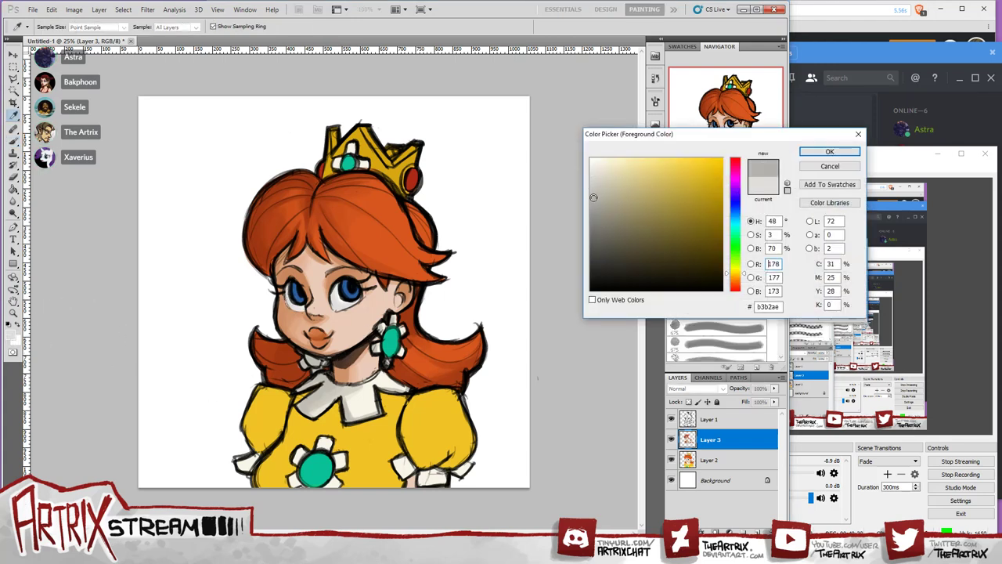
left_click(829, 151)
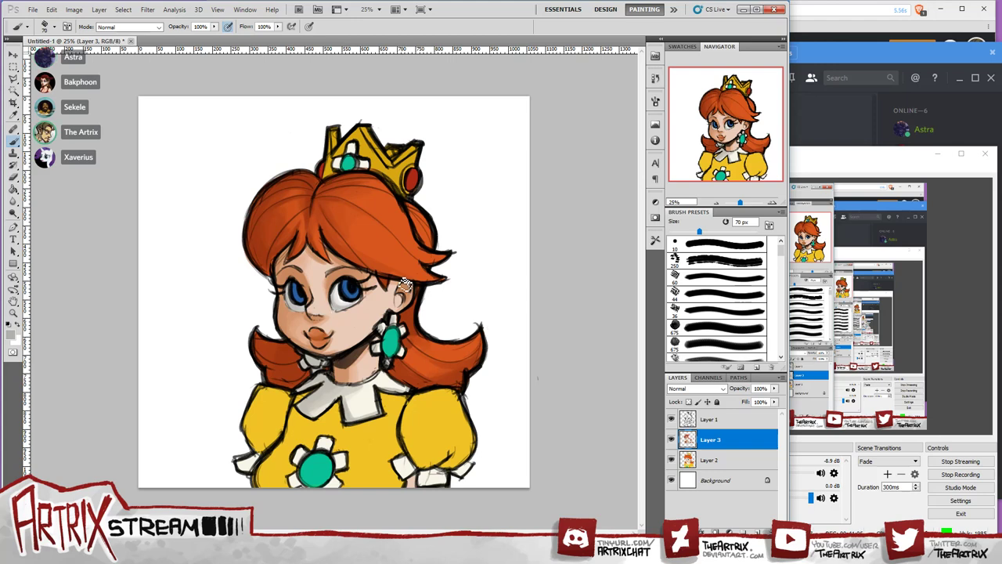
Sample the iris blue, shift the foreground to a brighter, more saturated blue, and paint it into both irises.
mouse_move(345, 284)
left_mouse_down()
mouse_move(335, 282)
mouse_move(349, 290)
left_mouse_up()
left_click(10, 337)
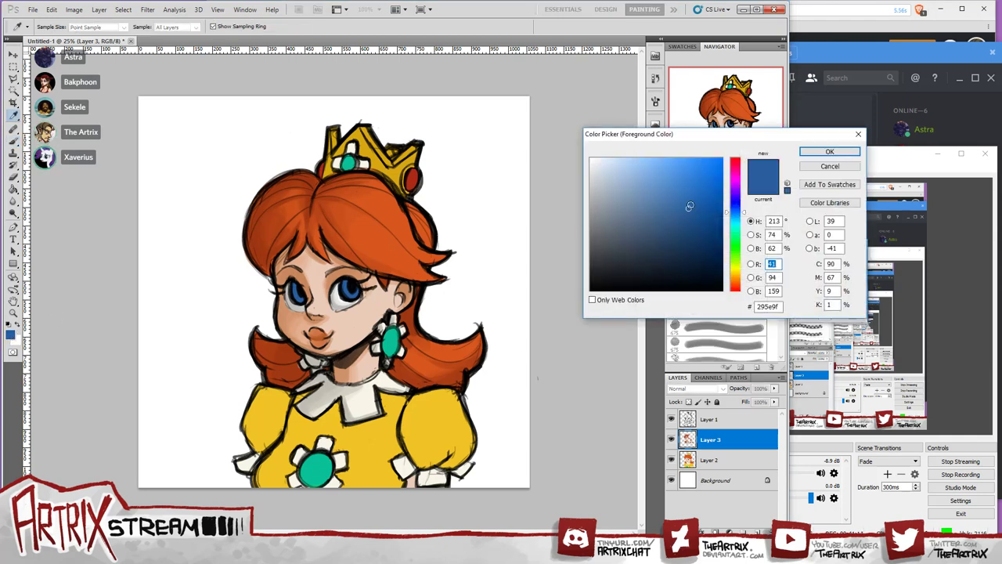
left_click_drag(689, 205, 696, 188)
left_click(829, 151)
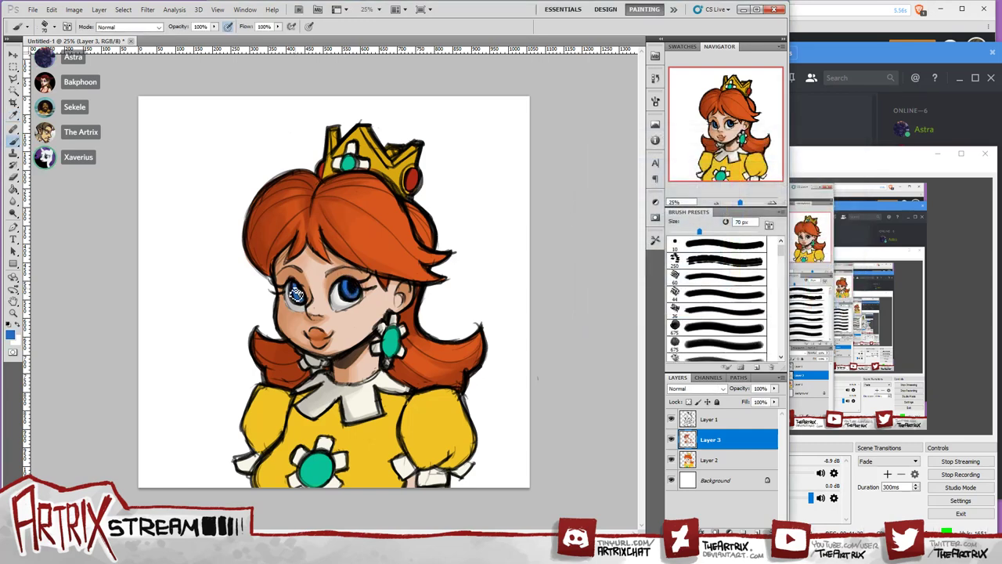
Lighten the foreground to the bright blue 2687e2 and add lighter strokes to the irises.
key("i")
left_click(10, 335)
left_click_drag(701, 183, 700, 173)
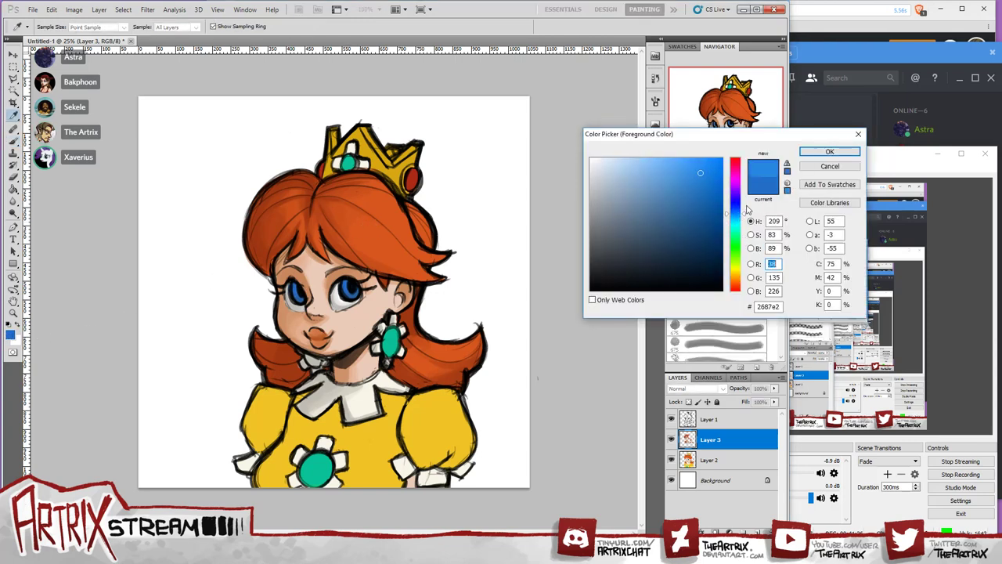
left_click(829, 152)
key("b")
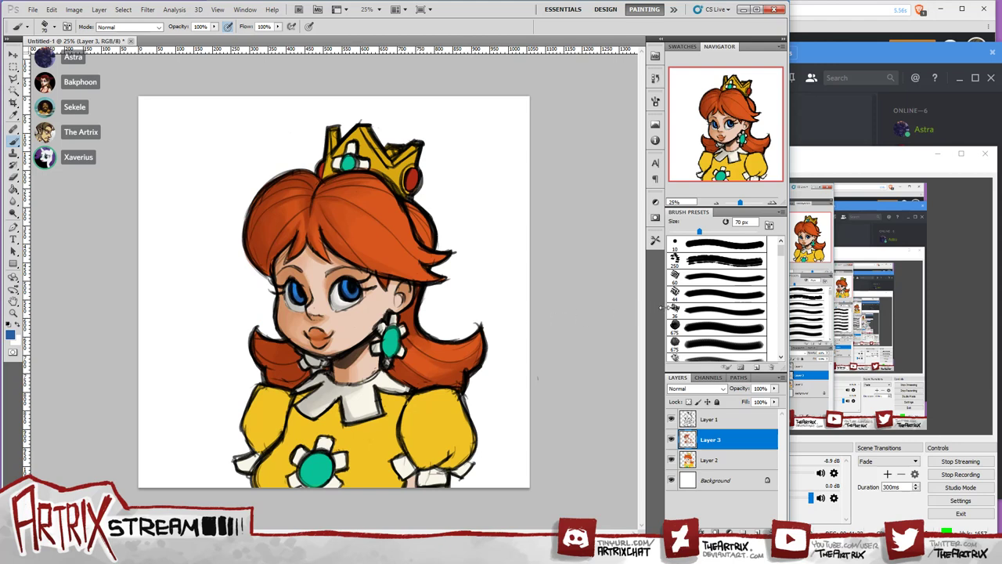
Sample the dress yellow, set the foreground to the warmer f0b526, and shade the sleeve beneath the shorter hair flip with a 100 px brush.
left_click(432, 417, "alt")
left_click(10, 335)
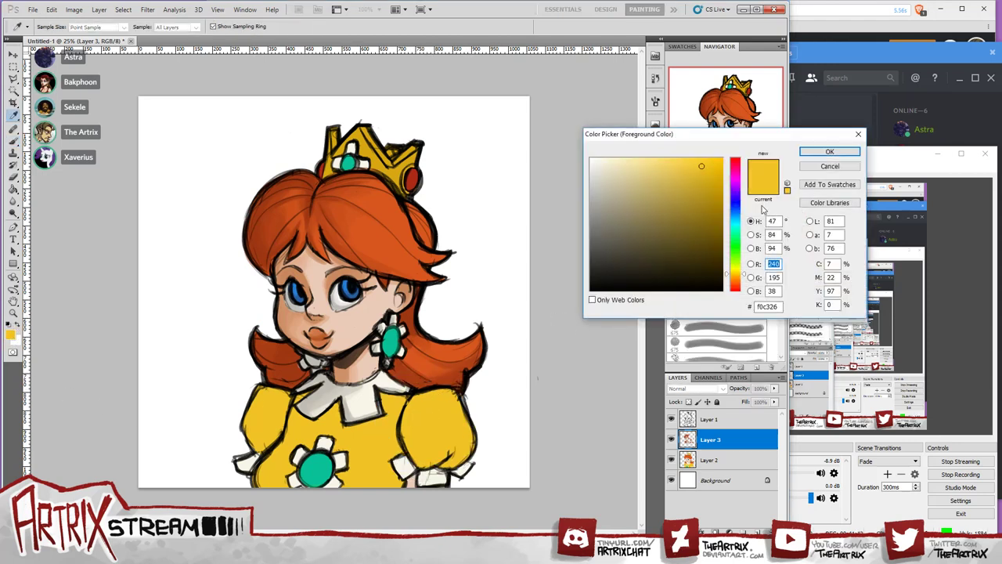
left_click(738, 274)
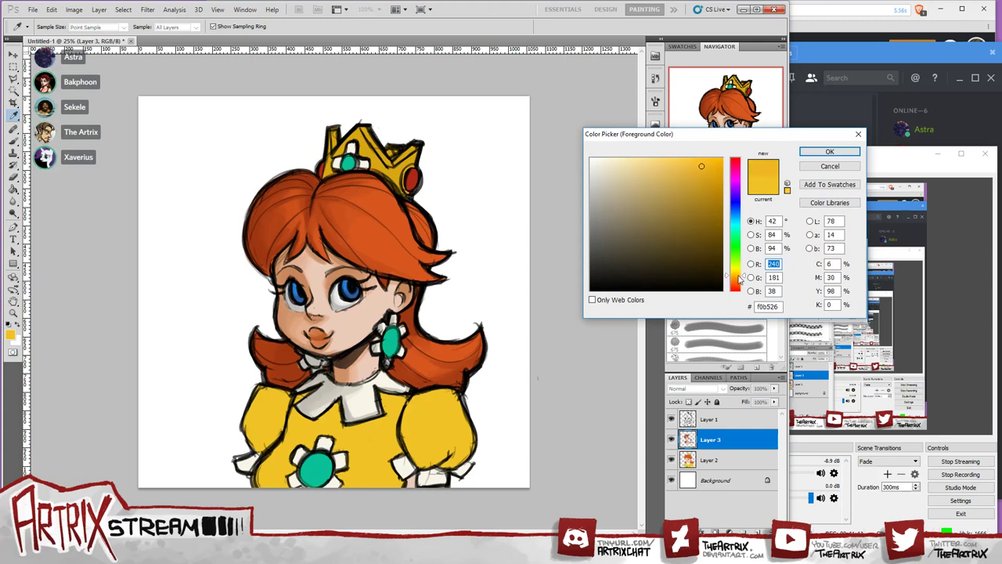
left_click(830, 152)
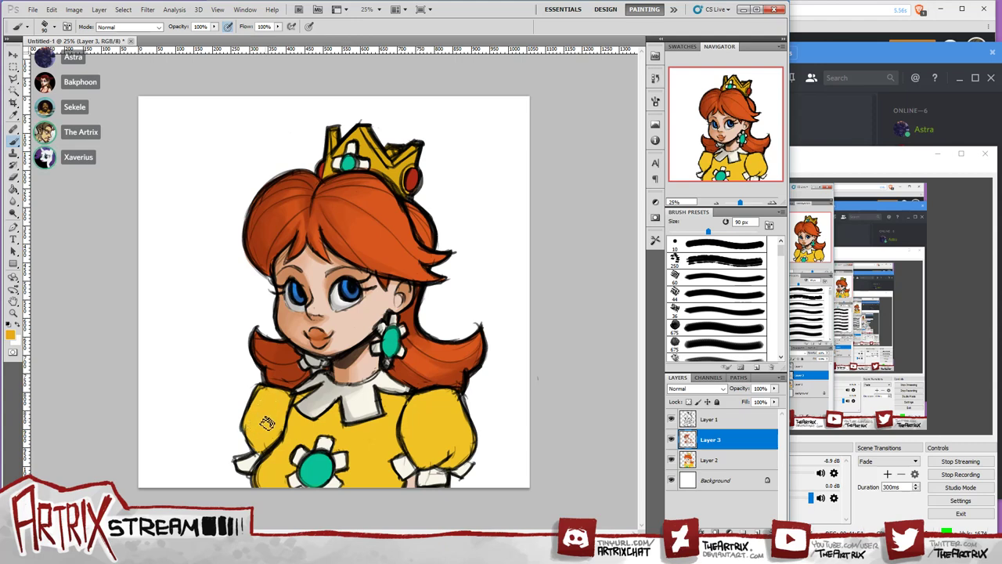
key("bracketright")
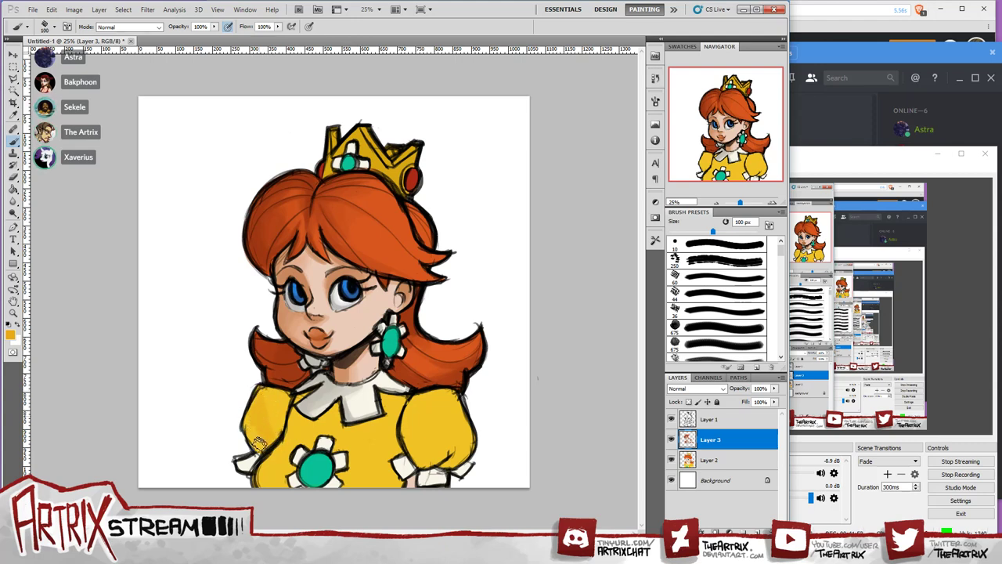
left_click_drag(268, 439, 258, 398)
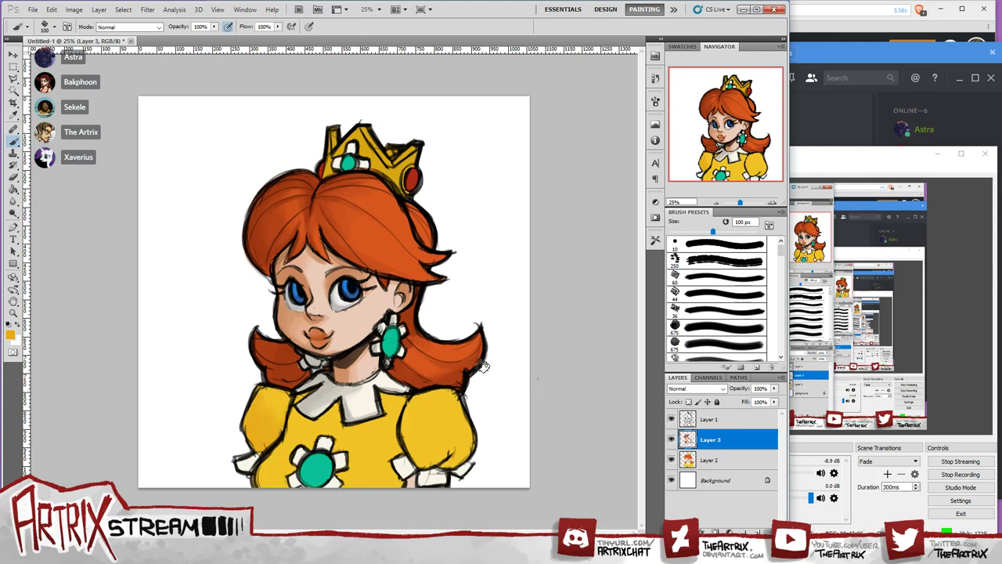
Enlarge the brush to 125 px and continue the orange-yellow shading across the sleeves and bodice.
key("bracketright")
key("bracketright")
key("bracketright")
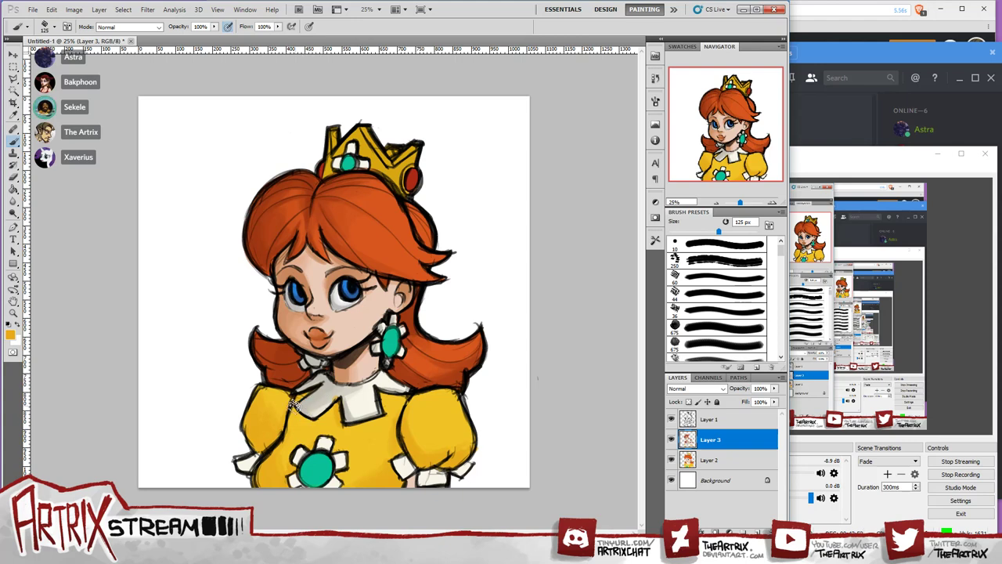
left_click_drag(293, 403, 287, 408)
Sample the collar's grey, set the foreground to aba9a0, and shade the collar, then the sleeve cuffs with a 70 px brush.
left_click(296, 368, "alt")
left_click(322, 352, "alt")
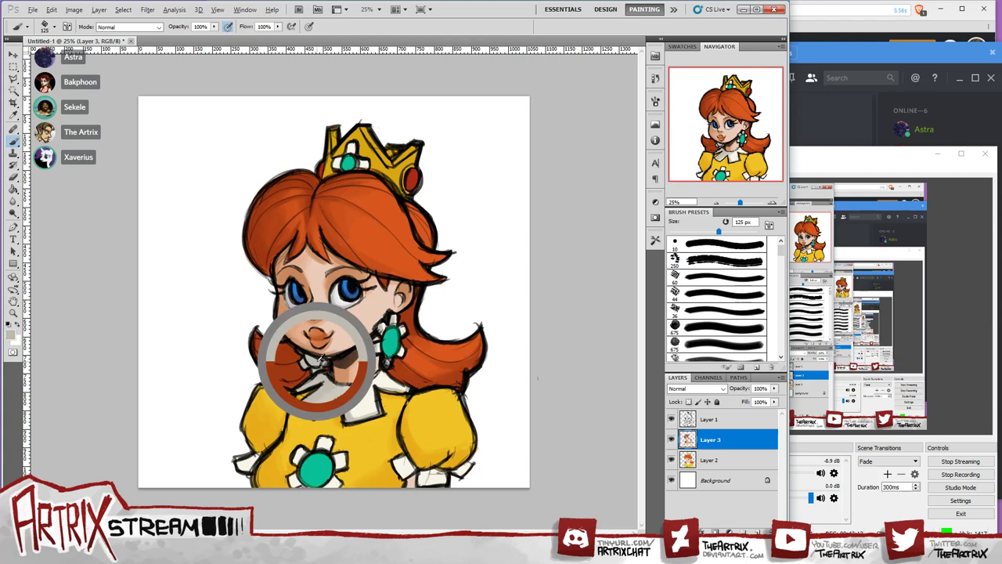
key("i")
left_click(13, 335)
left_click_drag(597, 194, 599, 201)
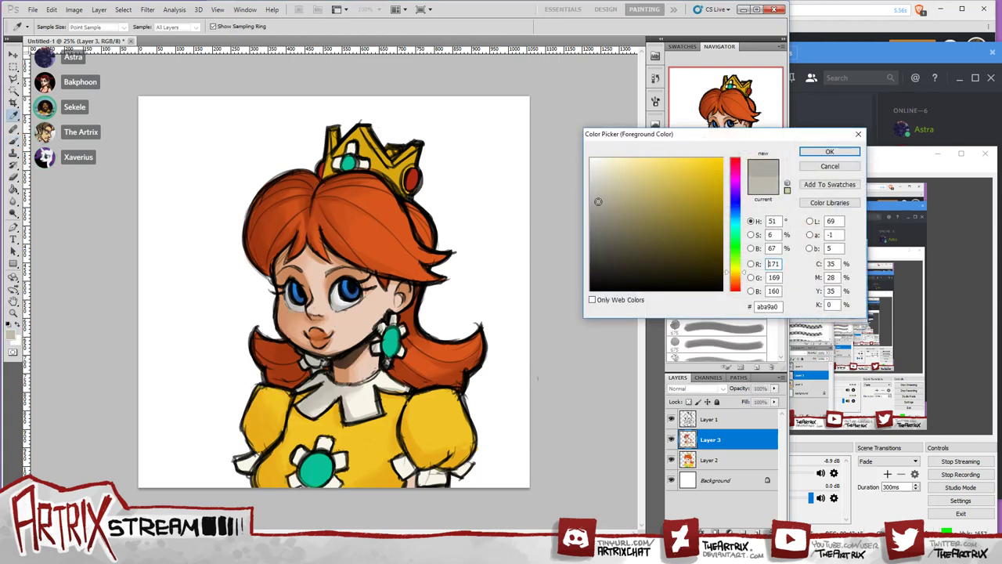
left_click(829, 152)
key("b")
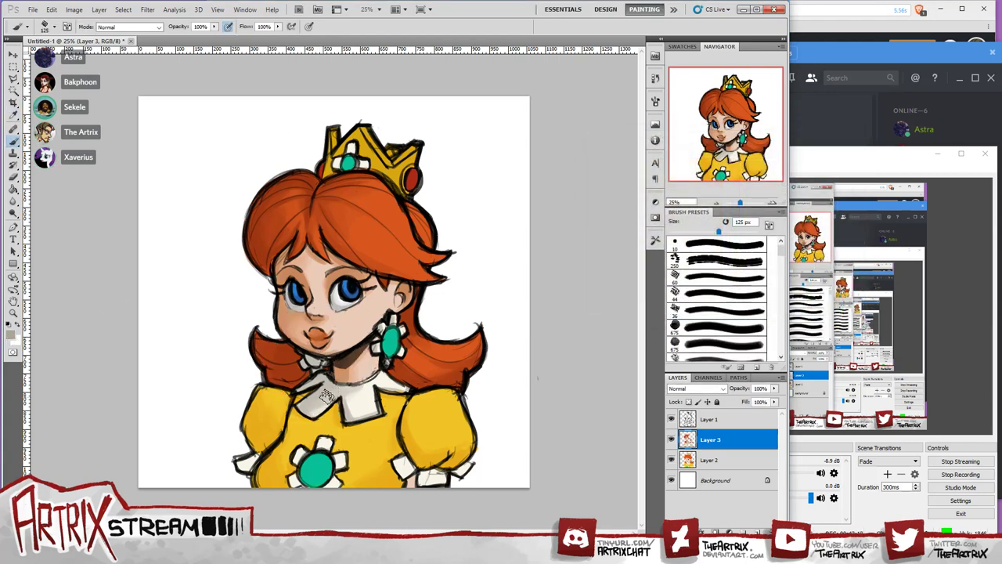
mouse_move(312, 403)
left_mouse_down()
mouse_move(325, 384)
mouse_move(303, 390)
mouse_move(321, 378)
mouse_move(321, 392)
mouse_move(333, 390)
mouse_move(354, 369)
mouse_move(355, 390)
left_mouse_up()
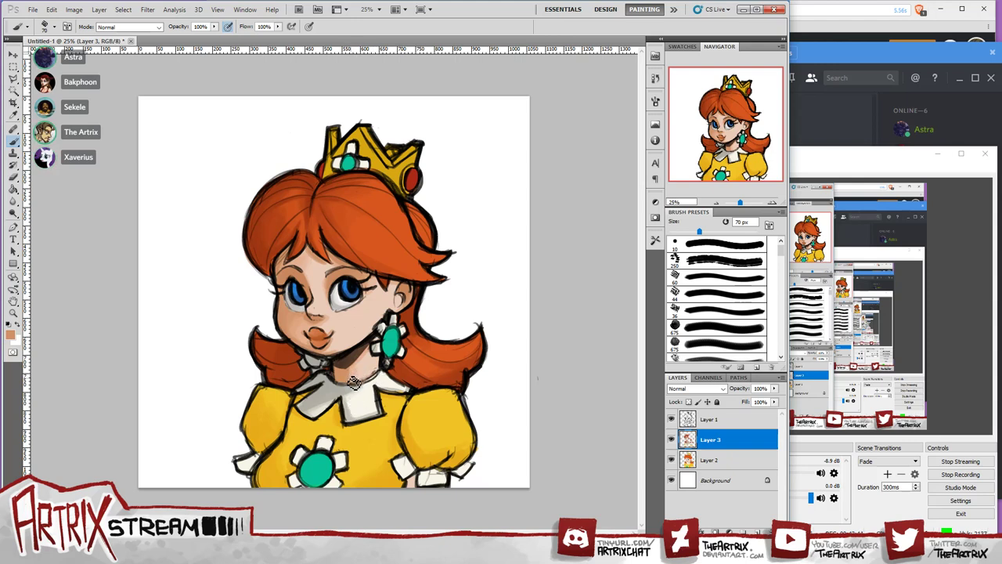
left_click(324, 389, "alt")
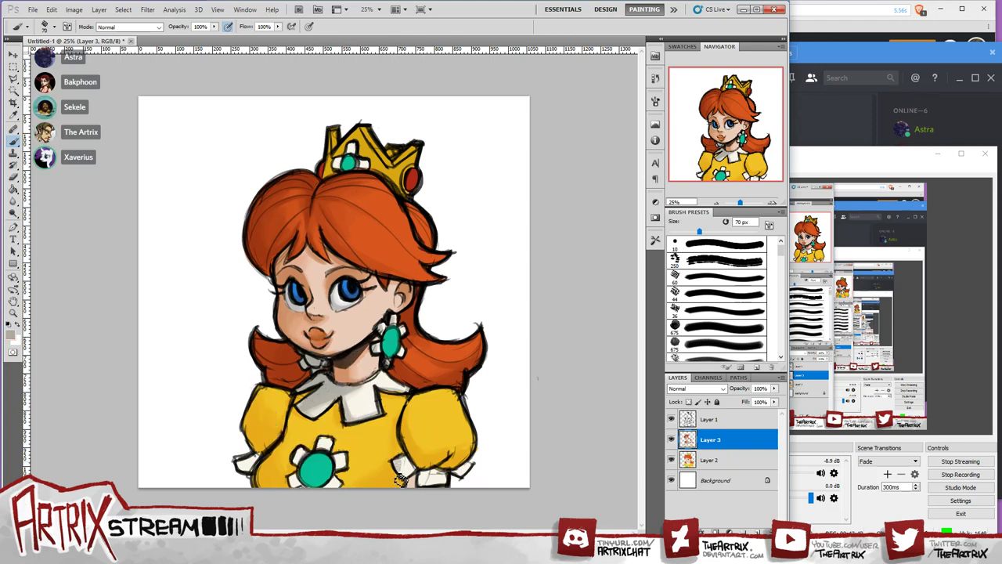
left_click_drag(408, 474, 402, 469)
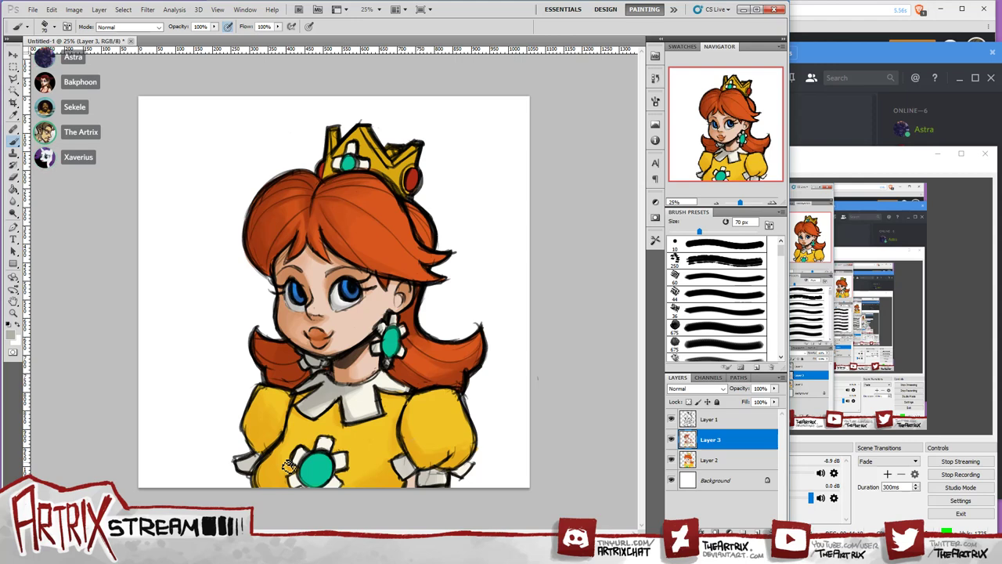
Sample the crown's gold, set the foreground to the darker c18c0e, and paint shadows on the crown around its green gem.
left_click(396, 176, "alt")
left_click(11, 335)
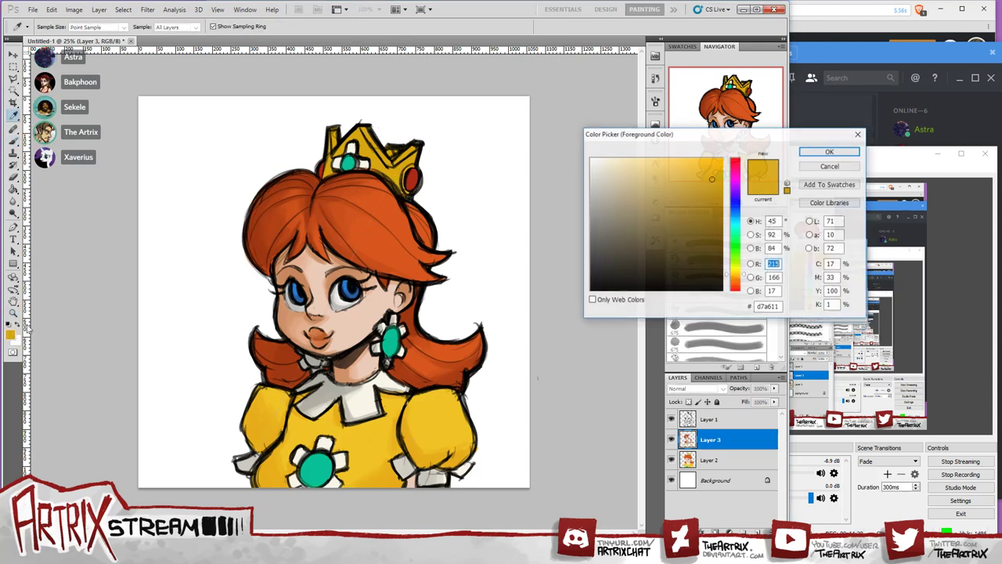
left_click(739, 279)
left_click_drag(716, 177, 710, 189)
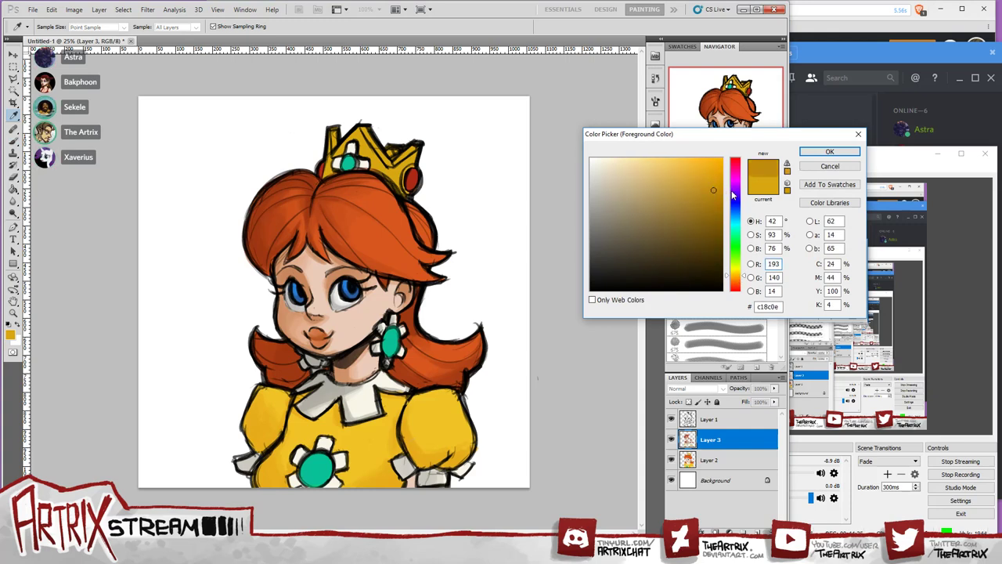
left_click(829, 151)
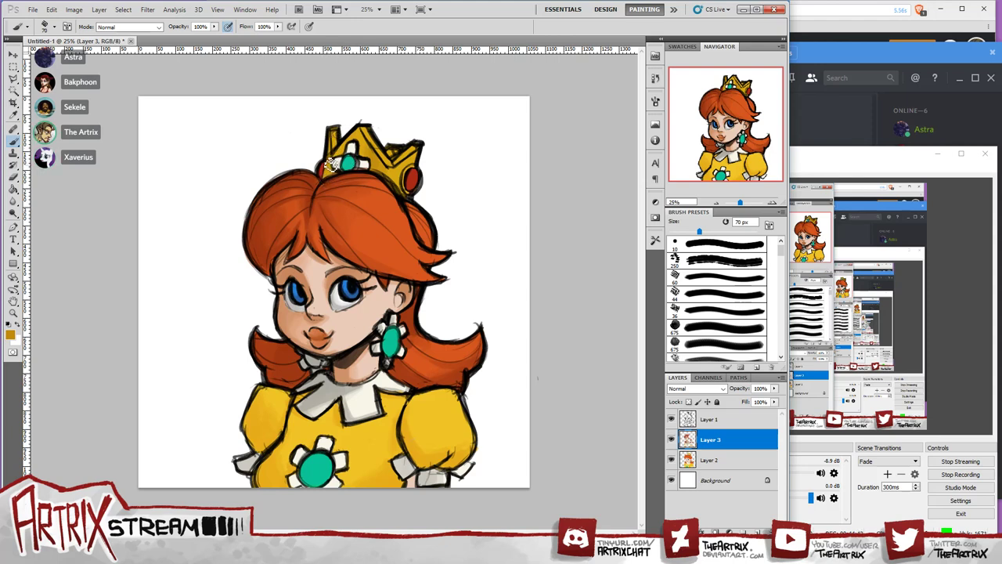
left_click_drag(345, 156, 352, 144)
Set the foreground to a brighter yellow with hue 52 and paint lighter strokes on the crown's points.
left_click(10, 337)
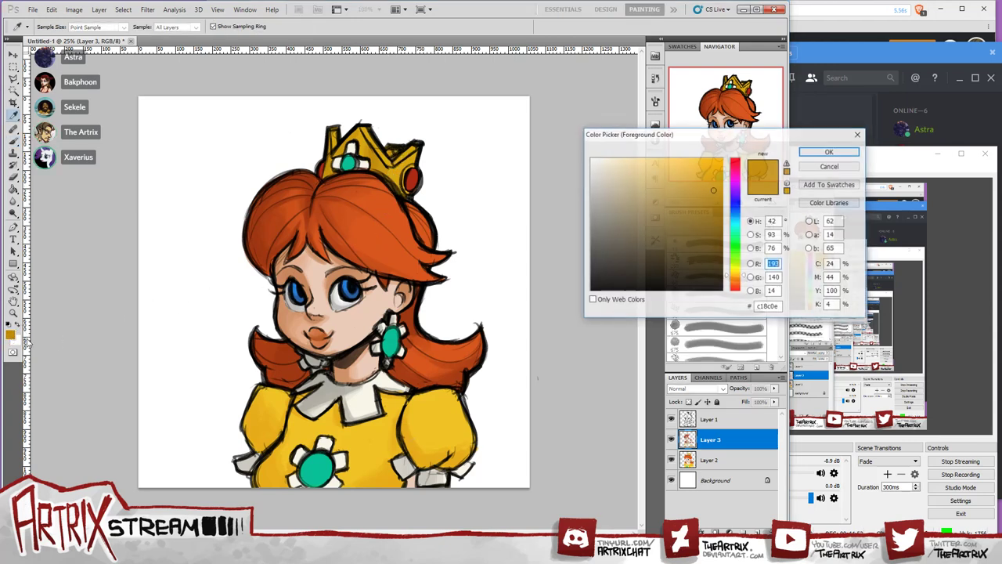
left_click(736, 271)
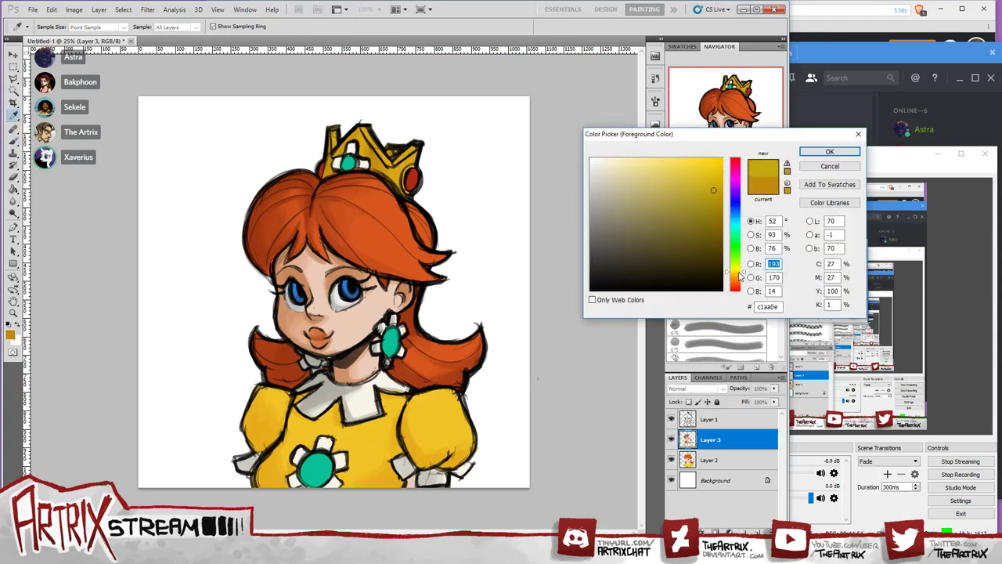
left_click(712, 173)
left_click(829, 151)
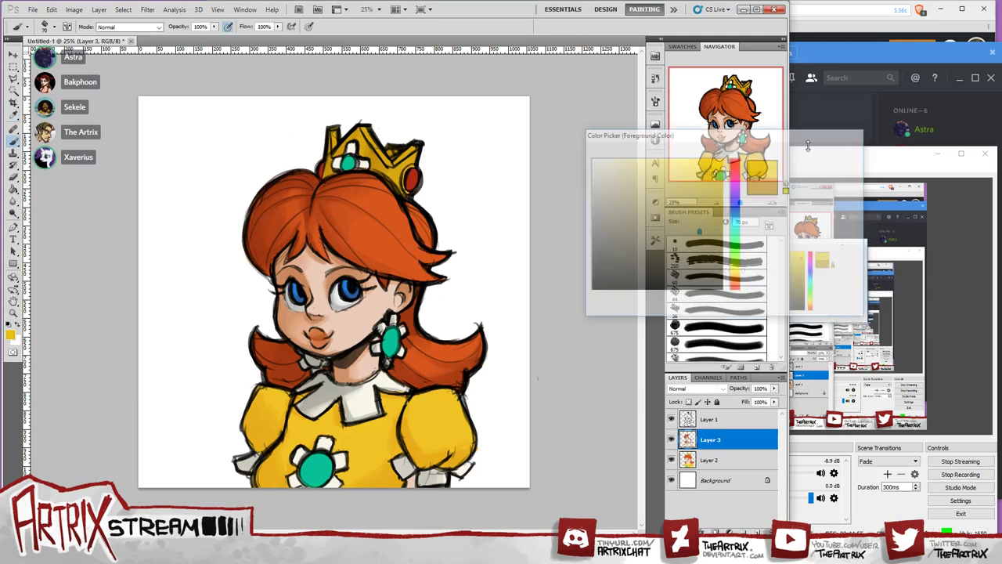
left_click_drag(365, 134, 365, 149)
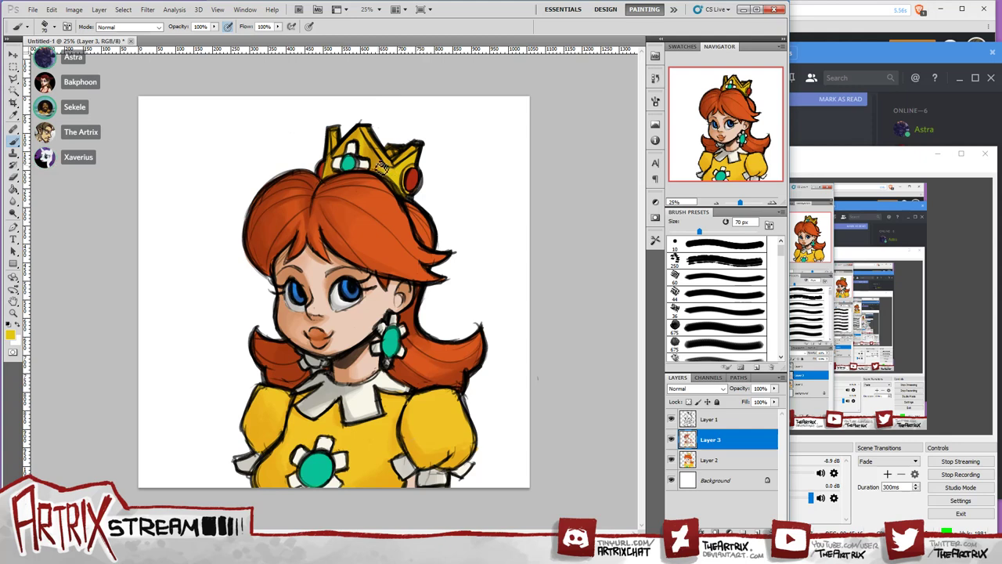
Switch to Discord to view the newly posted image, and return to the Photoshop painting.
left_click(833, 125)
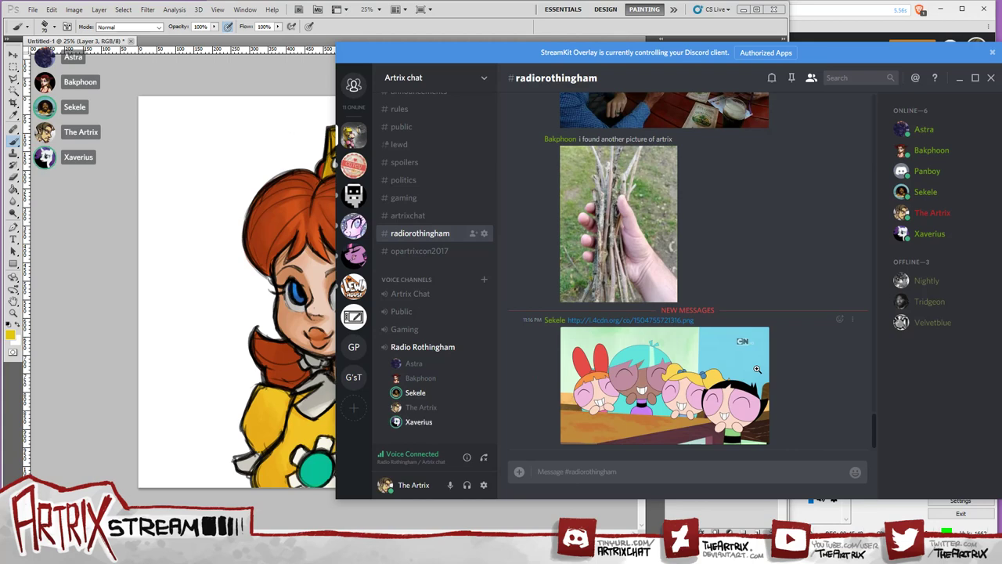
left_click(82, 381)
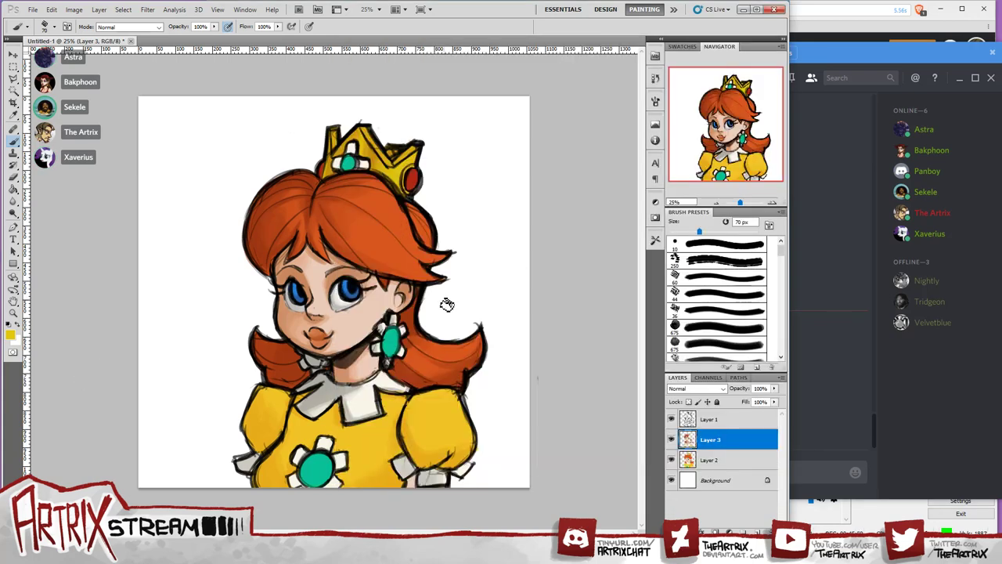
Sample the orange-yellow shadow tone from the dress and enlarge the brush to 150 px for further dress shading.
left_click(417, 435, "alt")
key("bracketright")
key("bracketright")
key("bracketright")
key("bracketright")
key("bracketright")
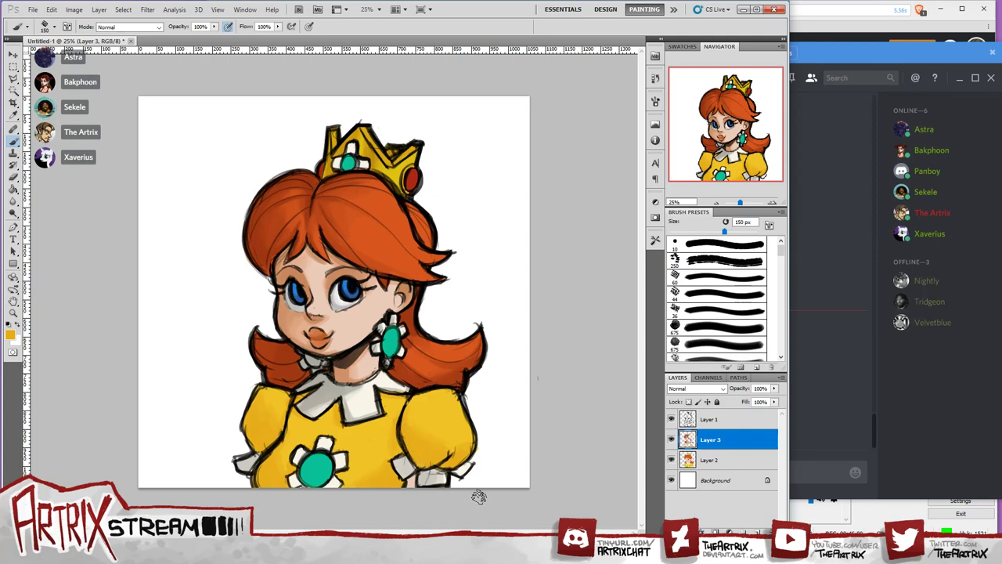
Undo the last stroke on the dress and shift the yellow foreground colour slightly toward orange.
left_click(267, 471)
key("ctrl+z")
left_click(11, 337)
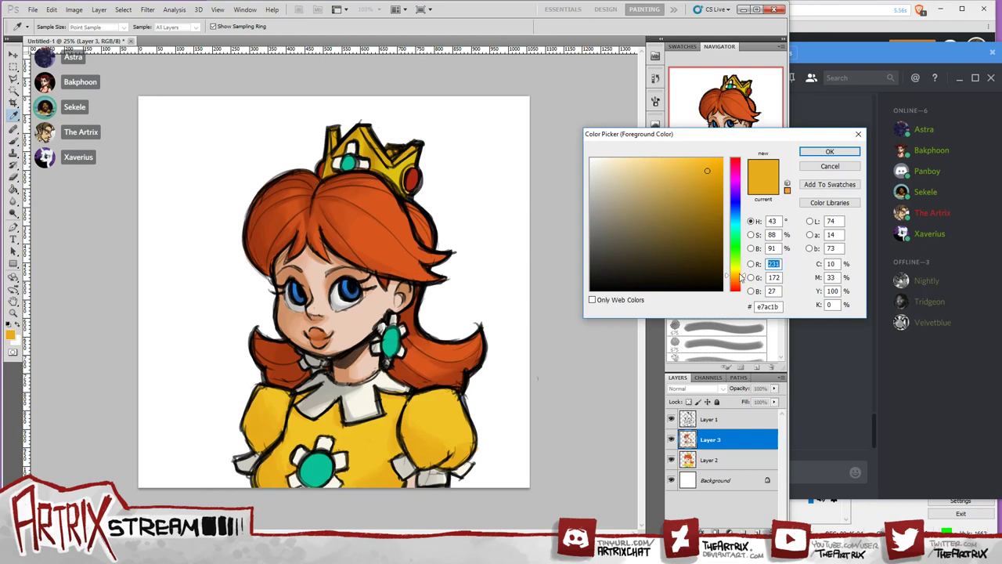
left_click(808, 152)
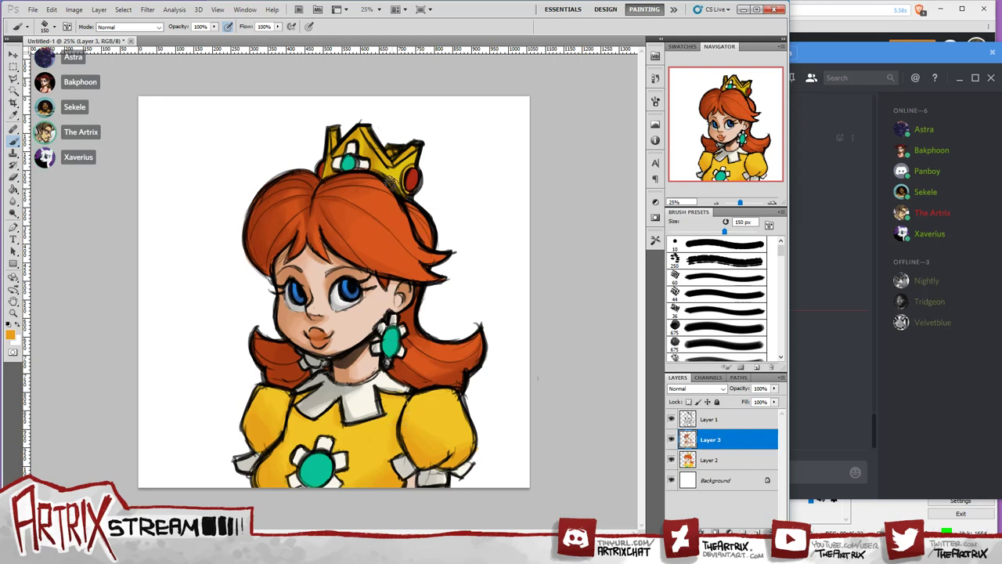
Sample the collar's grey, darken it to #8c8b83 and paint shadow along the white collar.
left_click(329, 386, "alt")
left_click(9, 337)
left_click(599, 218)
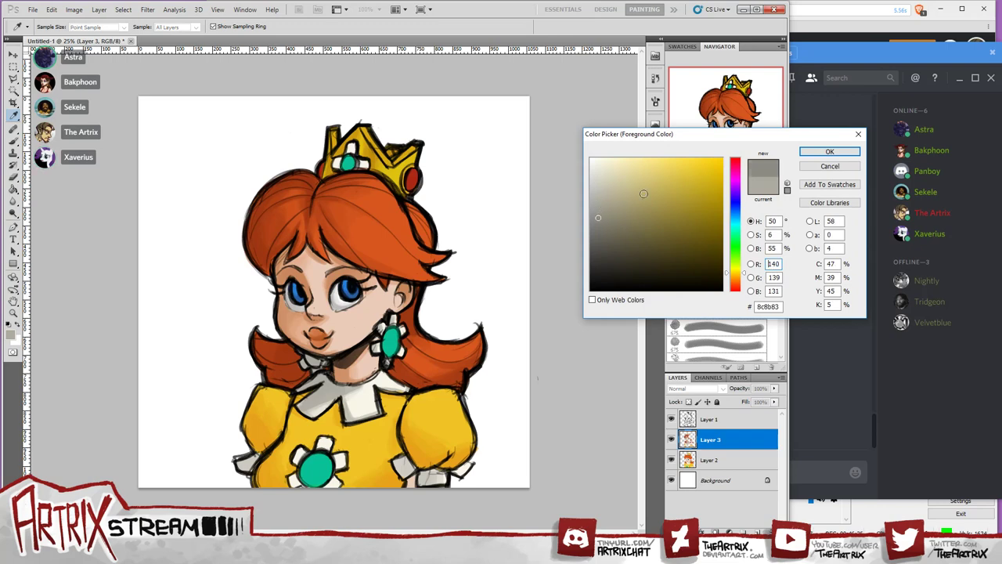
left_click(830, 151)
key("b")
mouse_move(304, 401)
left_mouse_down()
mouse_move(343, 387)
mouse_move(301, 400)
mouse_move(321, 390)
mouse_move(301, 389)
left_mouse_up()
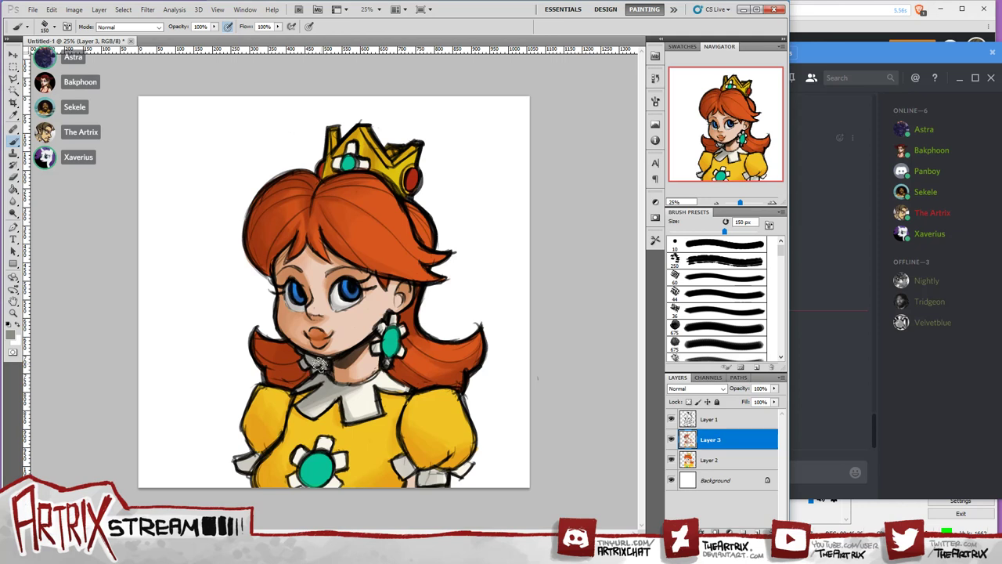
Sample the grey of the earring's petals, darken it to #96948b and reduce the brush size to 60 px.
left_click(292, 353, "alt")
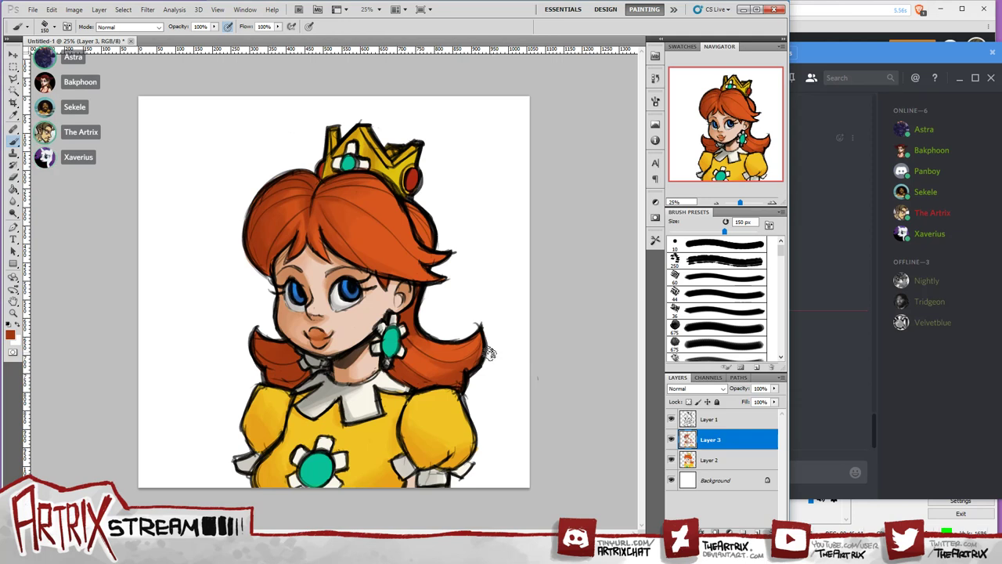
left_click(392, 325, "alt")
key("i")
left_click(11, 334)
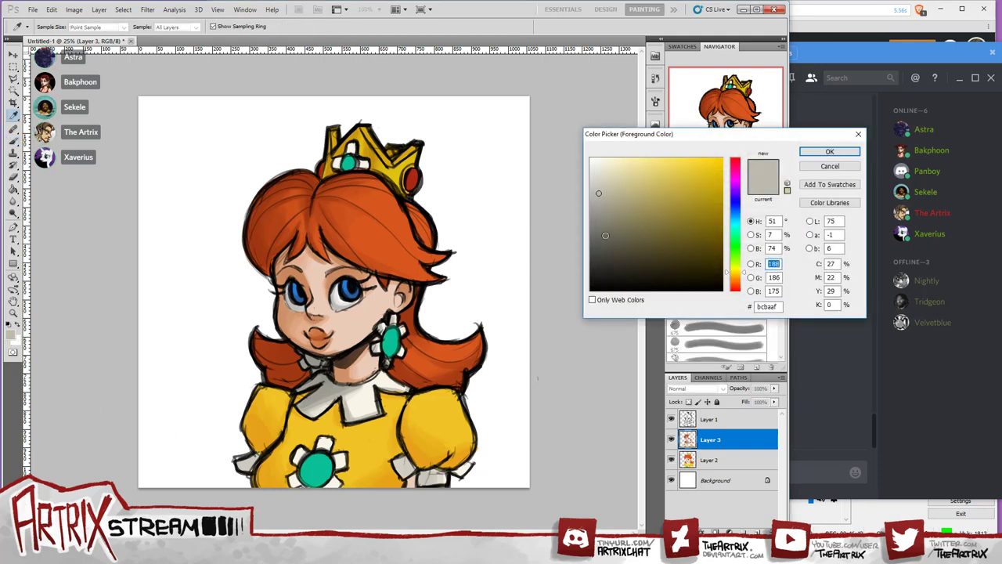
left_click(607, 206)
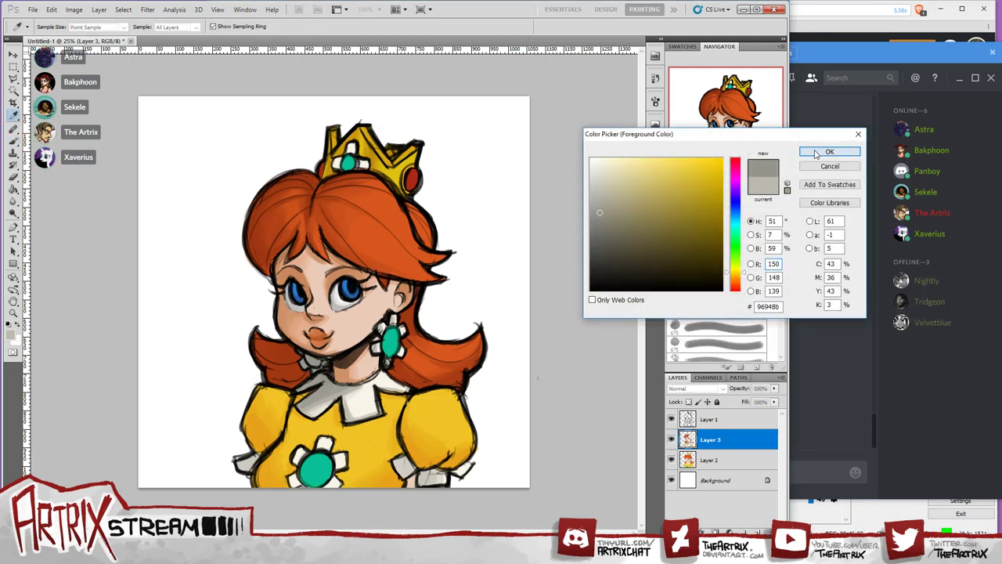
left_click(830, 151)
key("b")
key("bracketleft")
key("bracketleft")
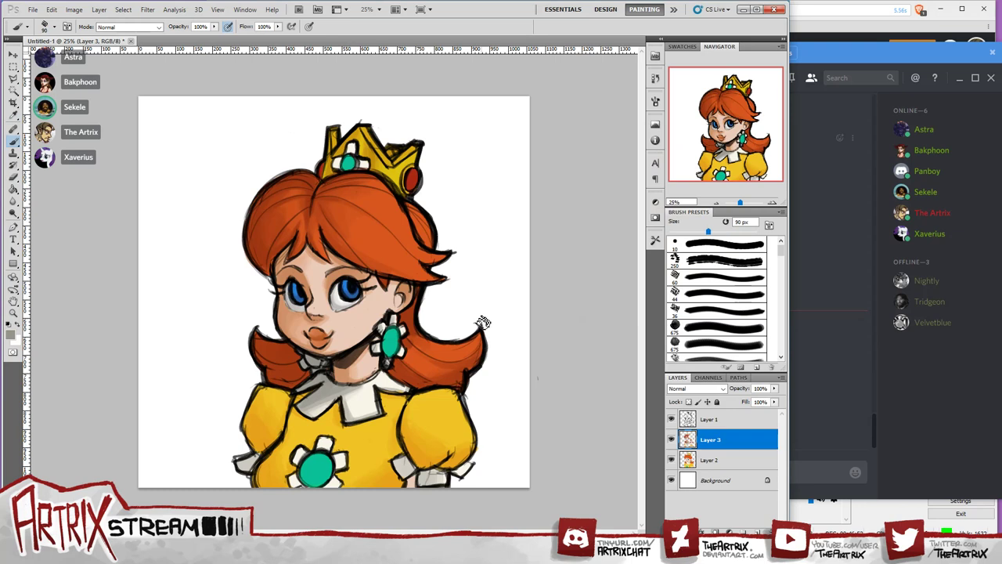
key("bracketleft")
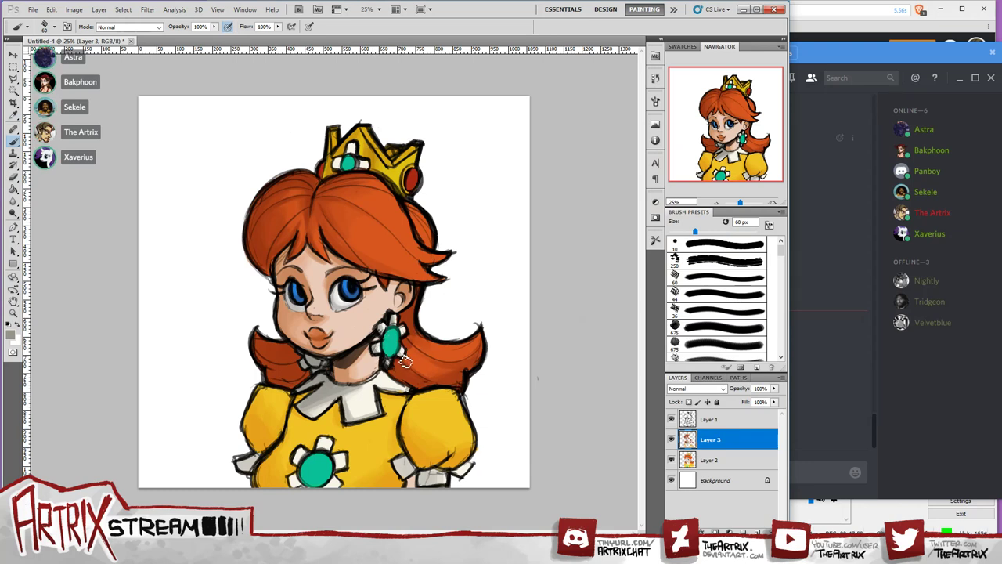
Darken the gem green to #0c9c7c and shade the green gems on the crown, earring and brooch.
key("i")
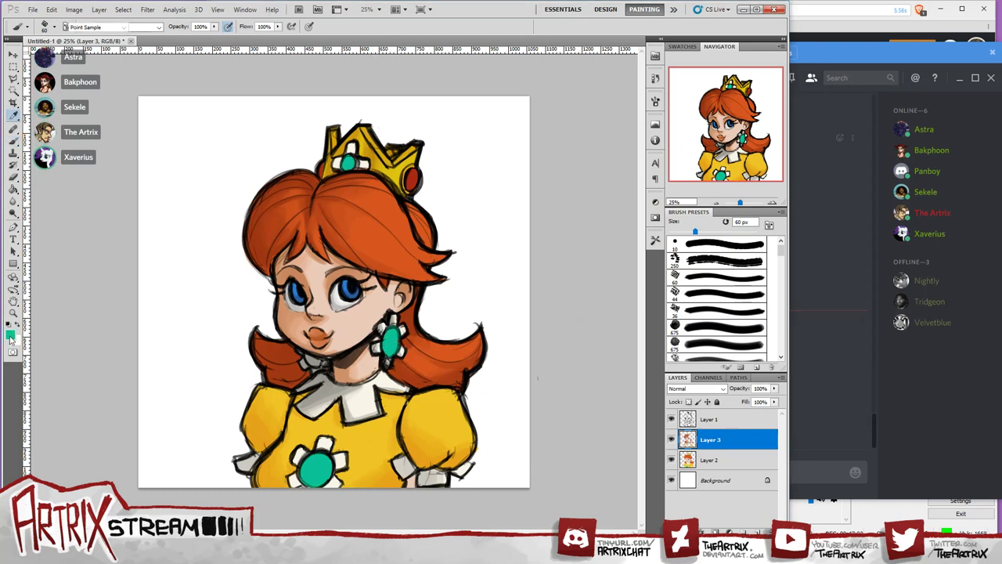
left_click(10, 335)
left_click(709, 222)
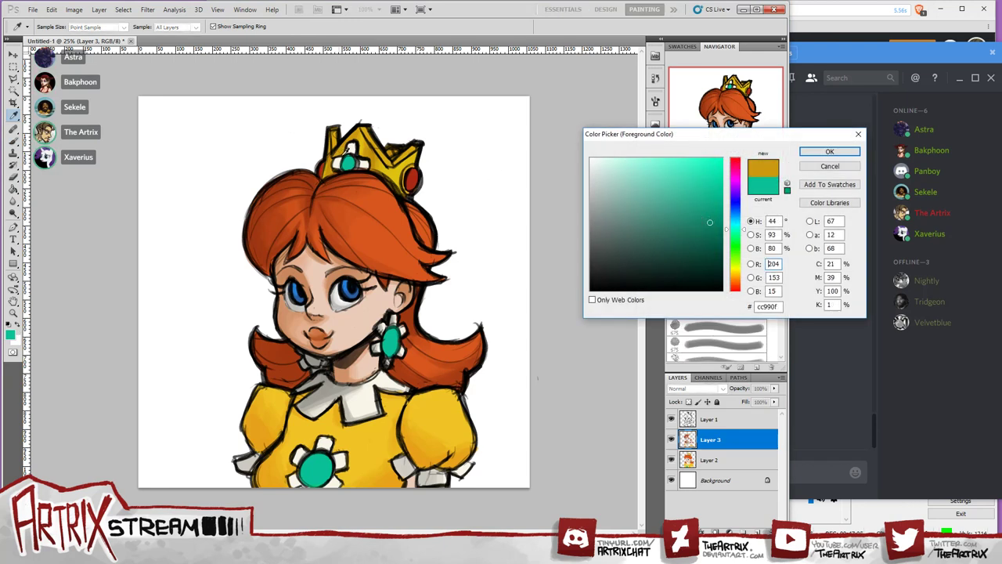
left_click(716, 191)
left_click_drag(706, 203, 714, 210)
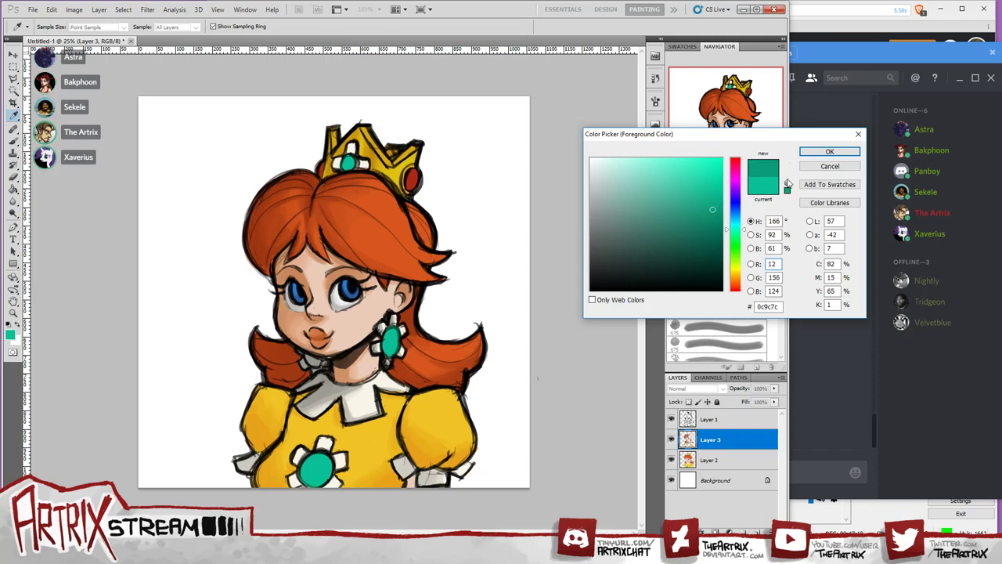
left_click(830, 151)
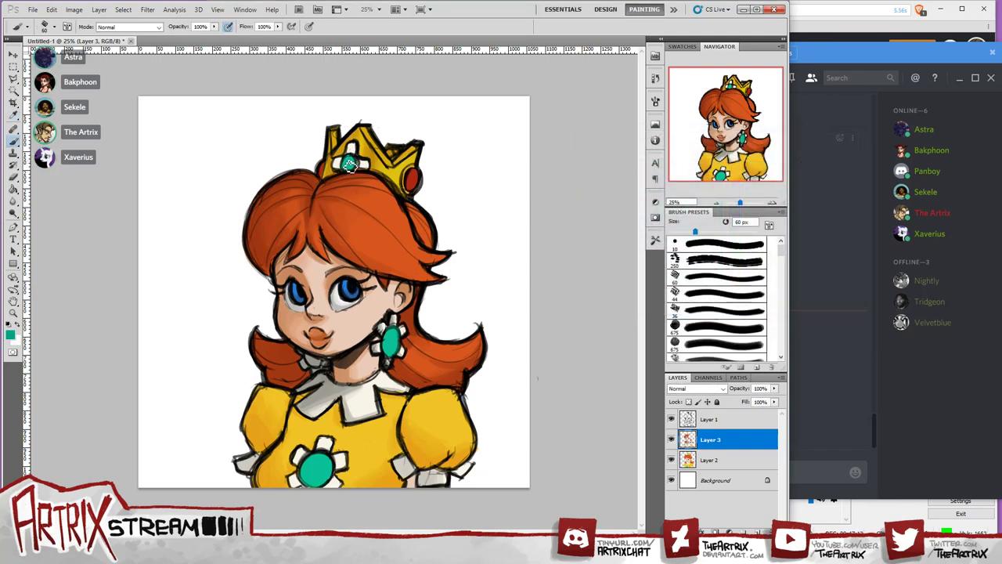
left_click_drag(347, 166, 349, 166)
left_click_drag(353, 170, 349, 166)
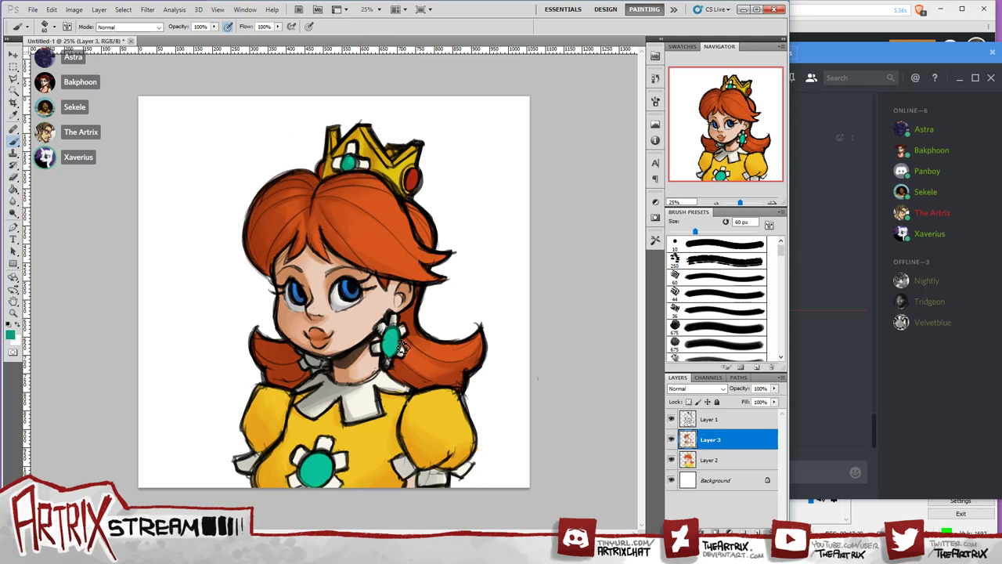
left_click_drag(395, 345, 390, 354)
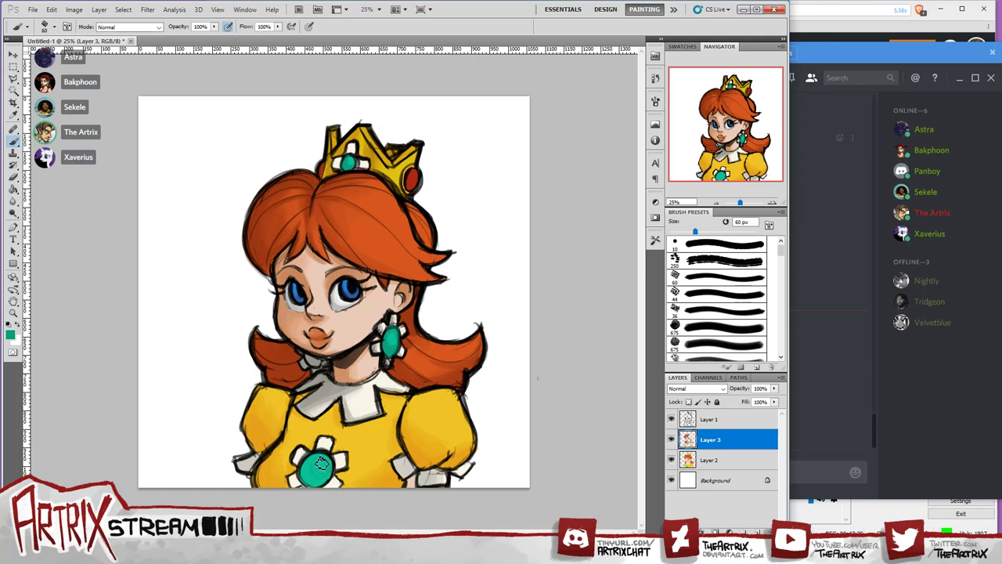
mouse_move(321, 462)
left_mouse_down()
mouse_move(329, 476)
mouse_move(313, 482)
mouse_move(323, 468)
mouse_move(312, 487)
mouse_move(332, 443)
mouse_move(313, 478)
mouse_move(324, 474)
mouse_move(315, 471)
left_mouse_up()
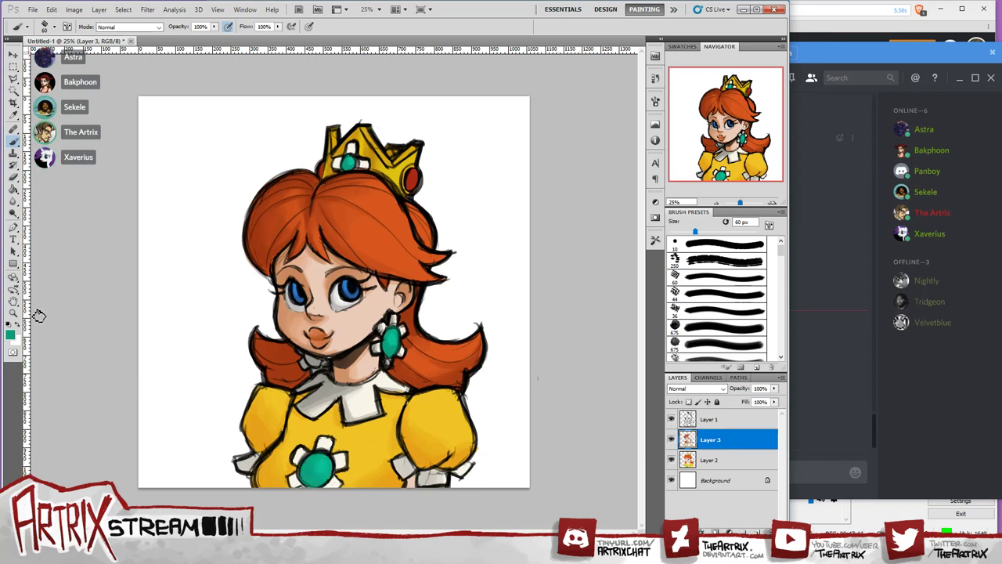
Darken the teal foreground colour to #0c7960 for the deepest shadows of the green gems.
key("i")
left_click(10, 334)
left_click(710, 228)
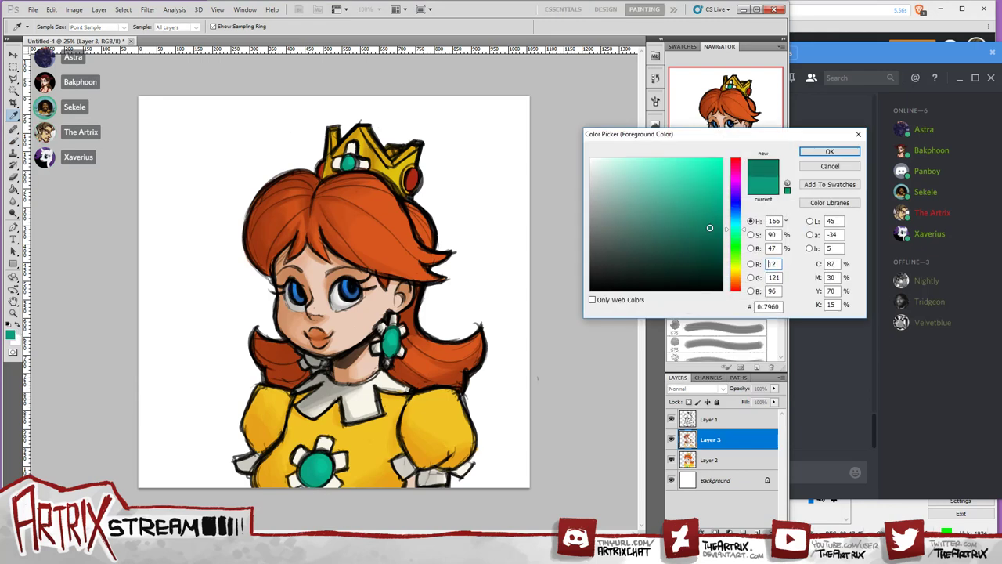
left_click(829, 152)
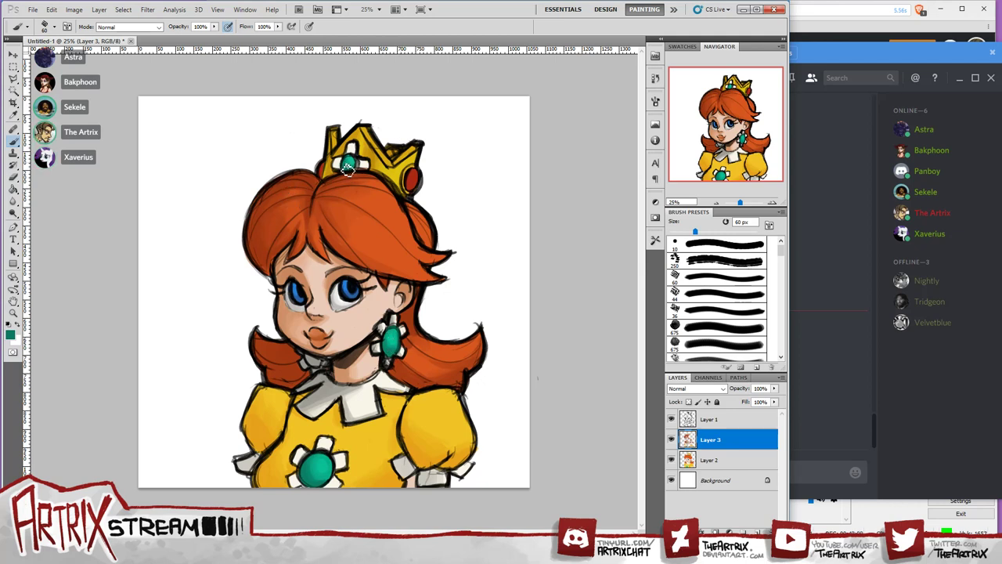
Change the foreground colour to a bright, saturated teal and paint light areas on the crown's green gem.
left_click(10, 336)
left_click_drag(725, 192, 713, 164)
left_click(831, 150)
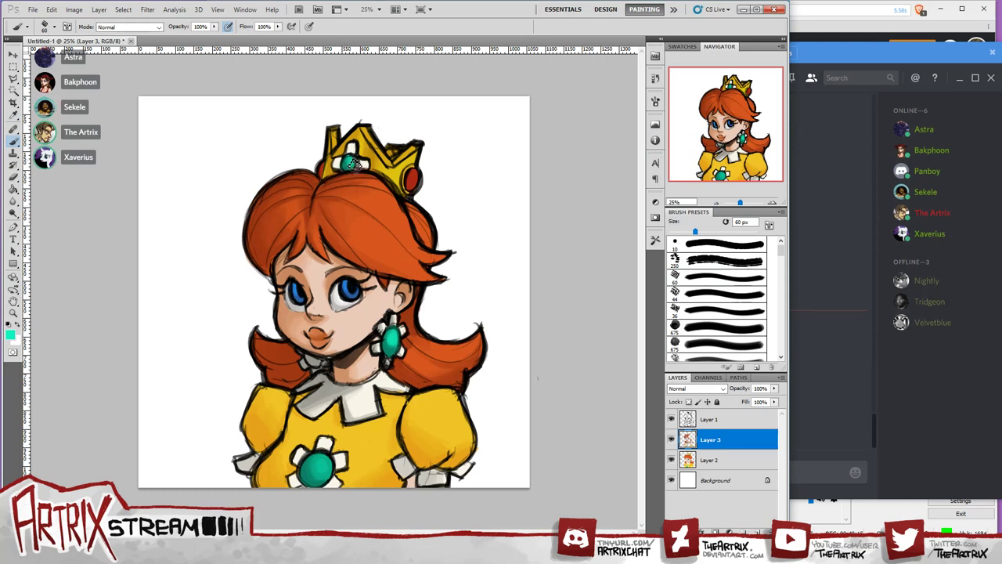
left_click_drag(354, 171, 354, 163)
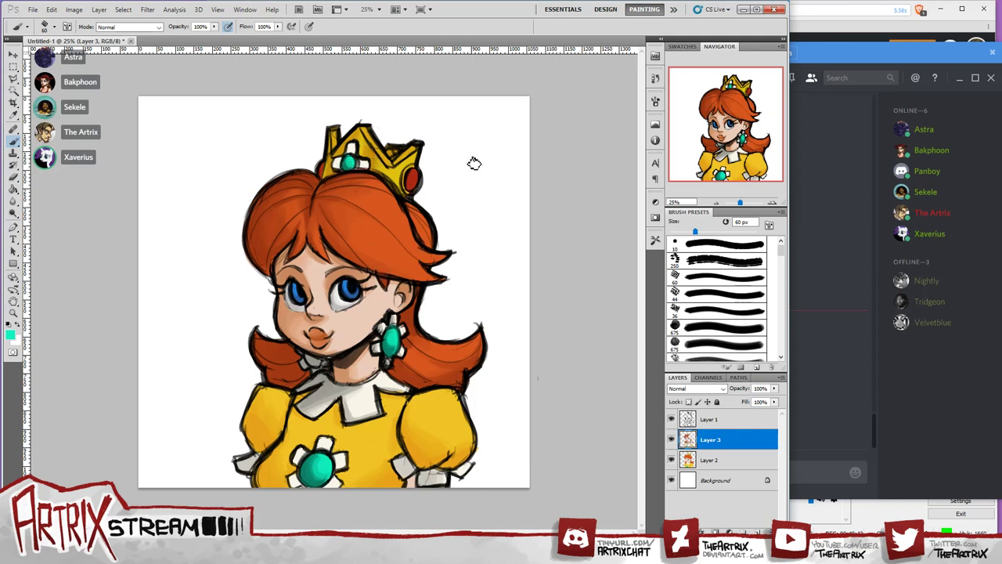
Sample the brooch's bright teal, lighten it to a pale mint and add highlights to the crown's green gem.
left_click(322, 464)
left_click(10, 334)
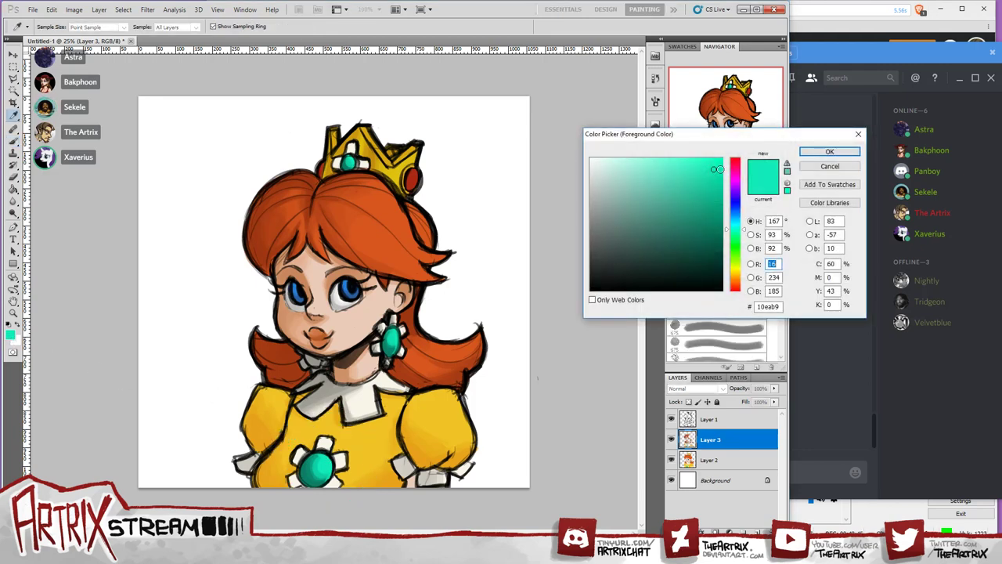
left_click(639, 163)
left_click_drag(639, 163, 628, 163)
left_click(829, 151)
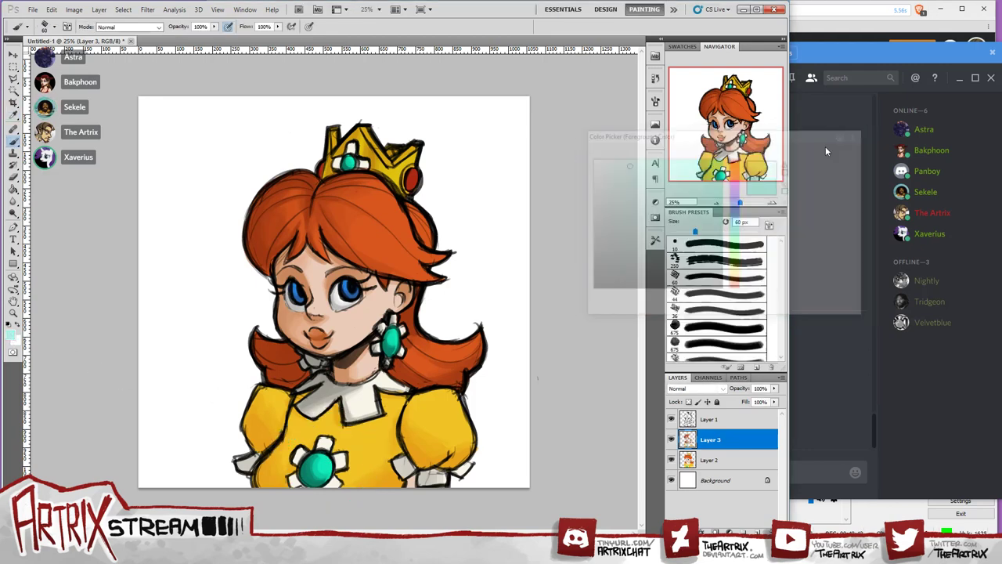
left_click_drag(344, 162, 355, 163)
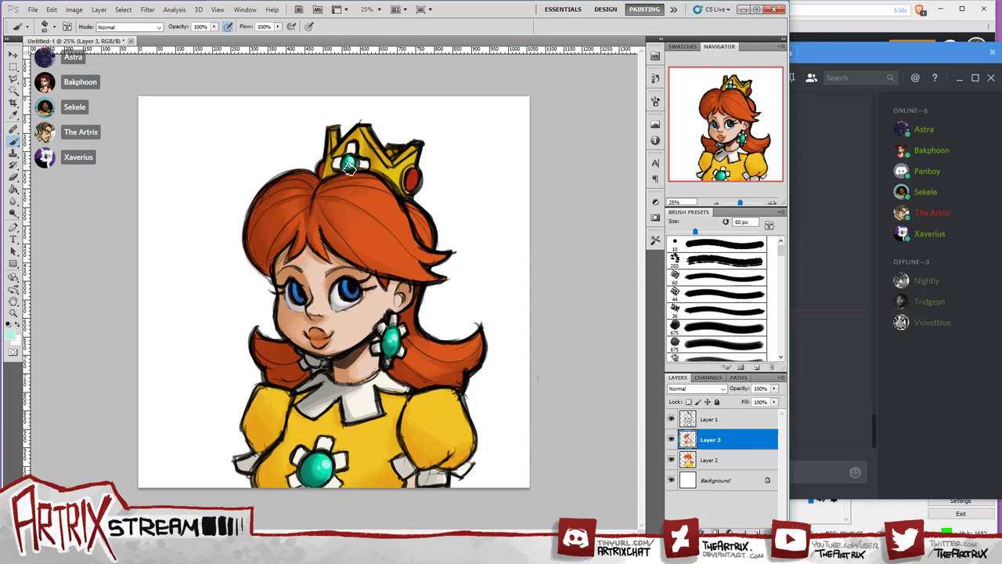
Sample the red of the crown's side jewel and darken it to #891806 for the jewel's shading.
left_click(411, 181, "alt")
left_click(10, 334)
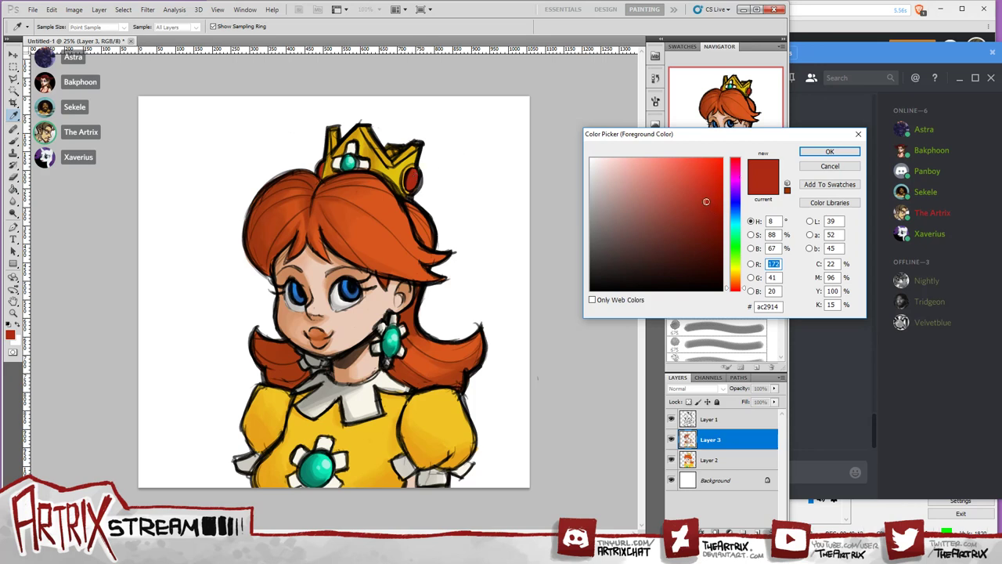
mouse_move(707, 202)
left_mouse_down()
mouse_move(707, 222)
mouse_move(717, 210)
mouse_move(717, 219)
left_mouse_up()
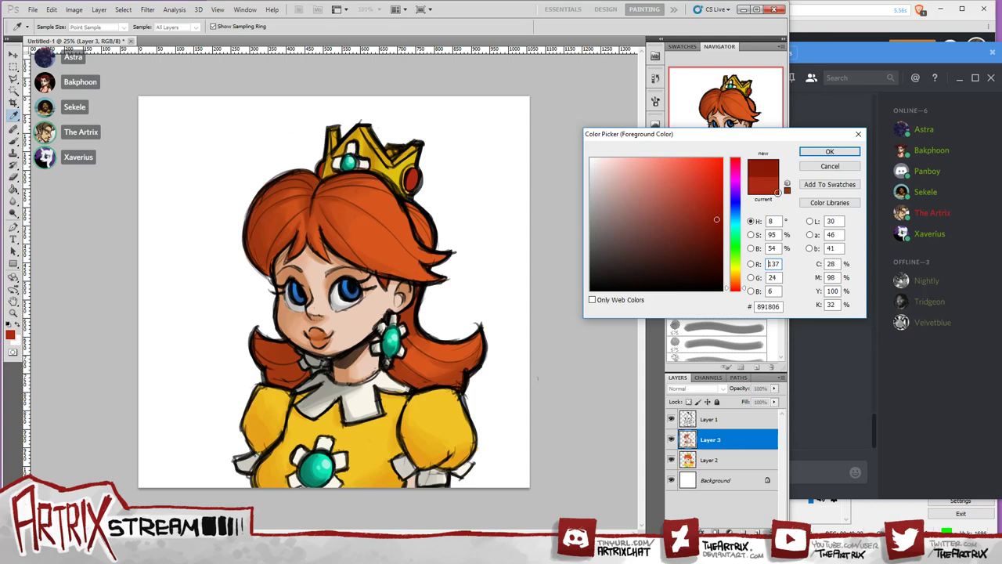
left_click(828, 153)
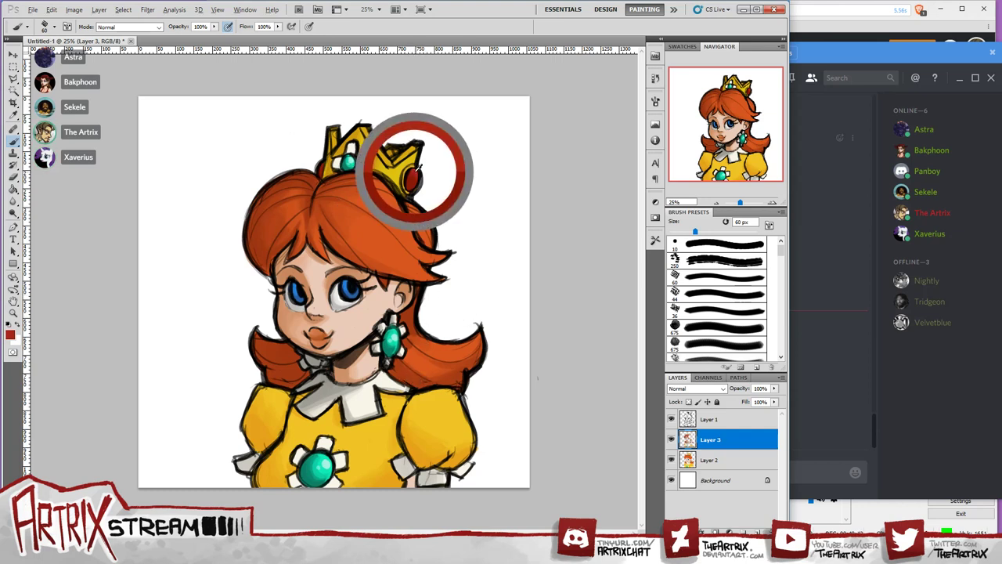
Brighten the jewel red to #db3217 and paint the lit area of the crown's red jewel.
left_click(10, 335)
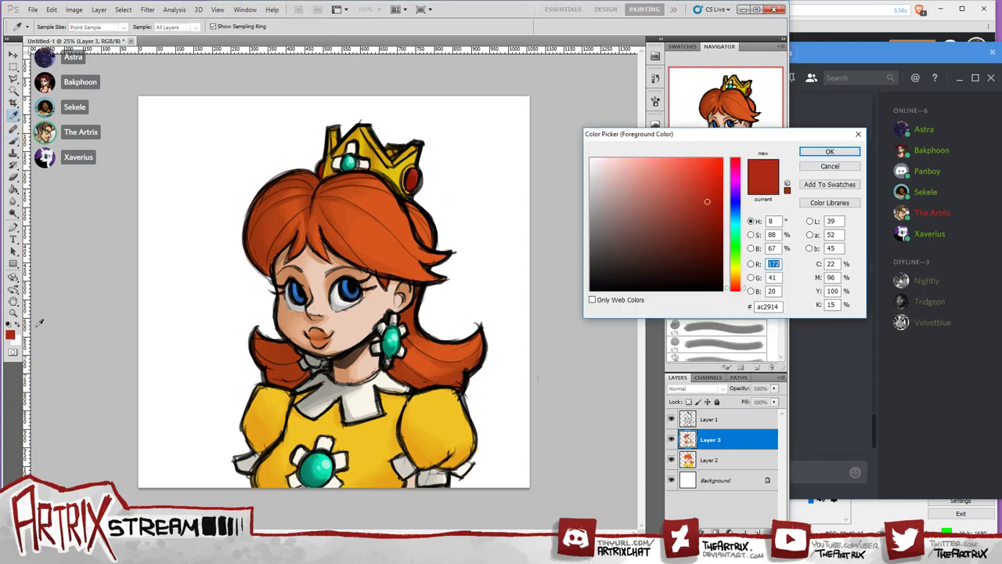
mouse_move(708, 205)
left_mouse_down()
mouse_move(700, 175)
mouse_move(709, 177)
left_mouse_up()
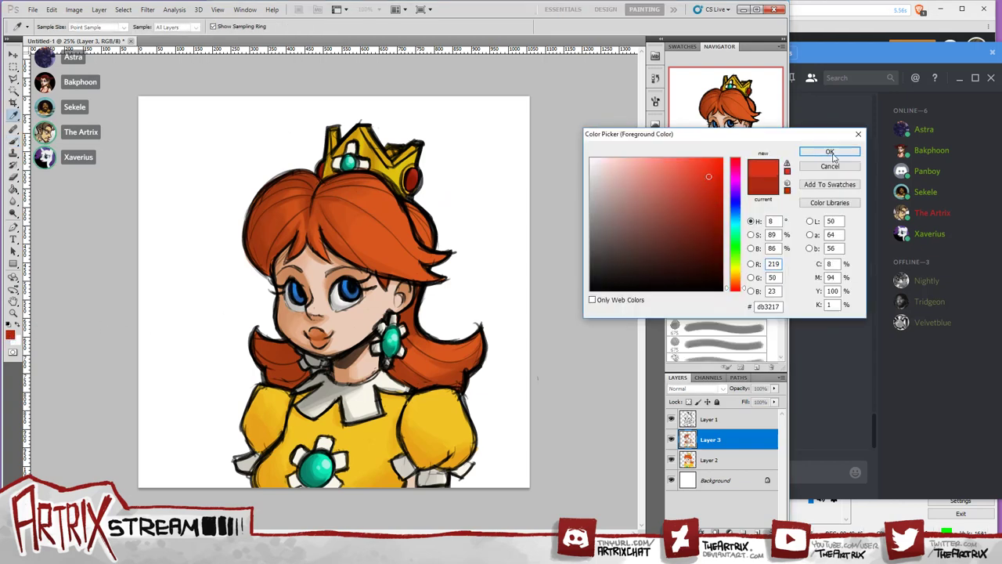
left_click(830, 150)
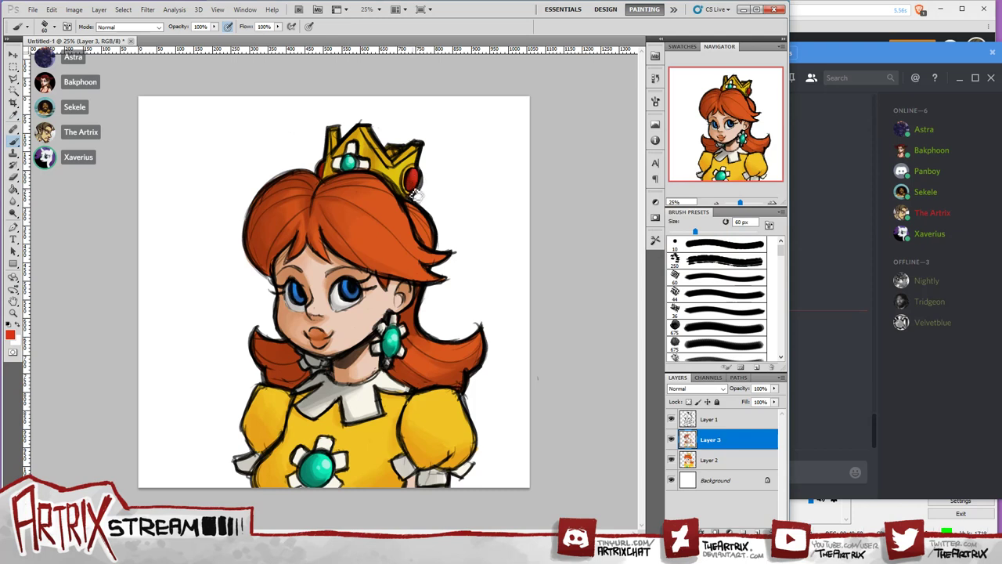
left_click_drag(415, 188, 420, 169)
Lighten the bright red foreground colour to a pale pink for the highlight on the crown's red jewel.
key("alt")
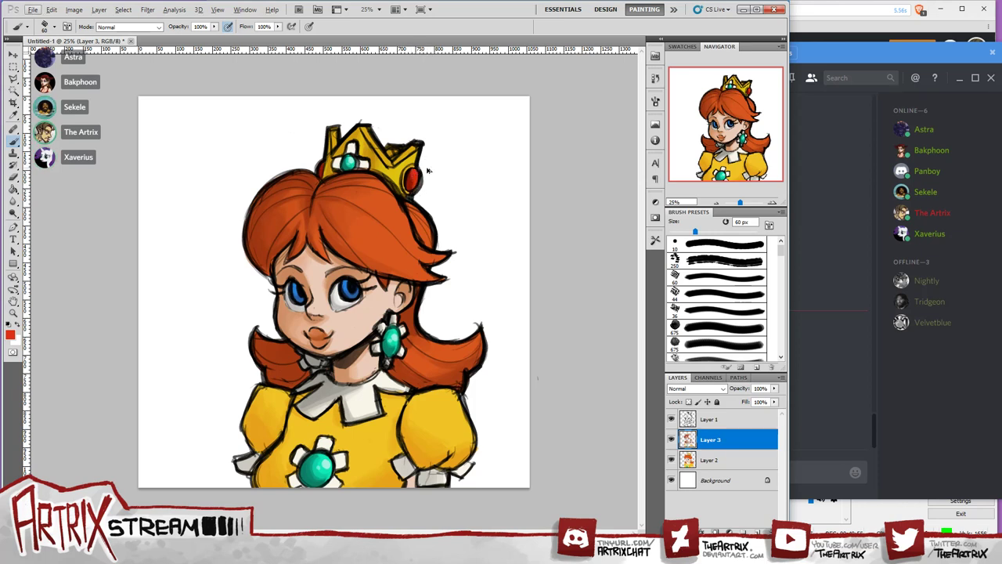
left_click(420, 174)
left_click(10, 335)
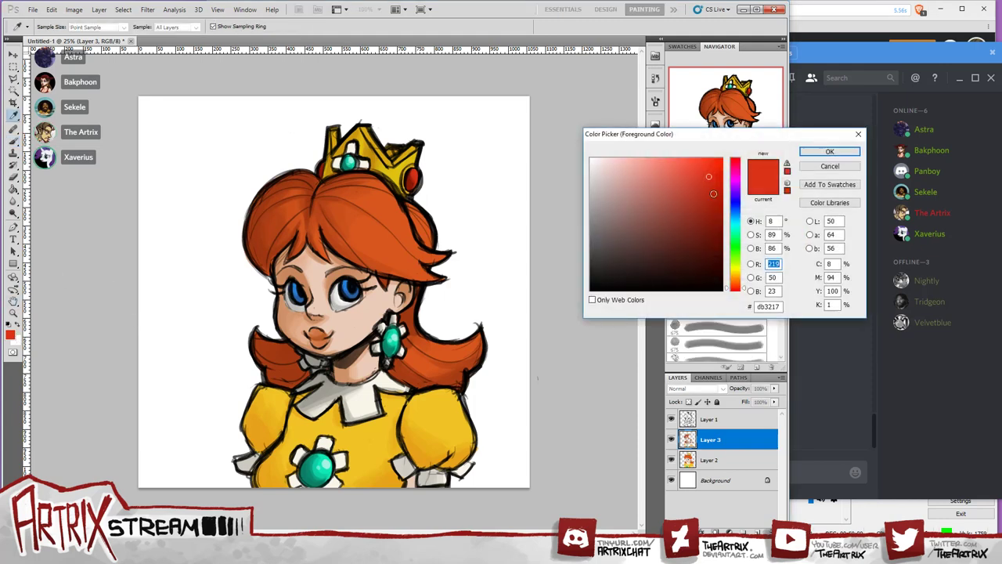
left_click_drag(704, 174, 644, 162)
left_click(807, 151)
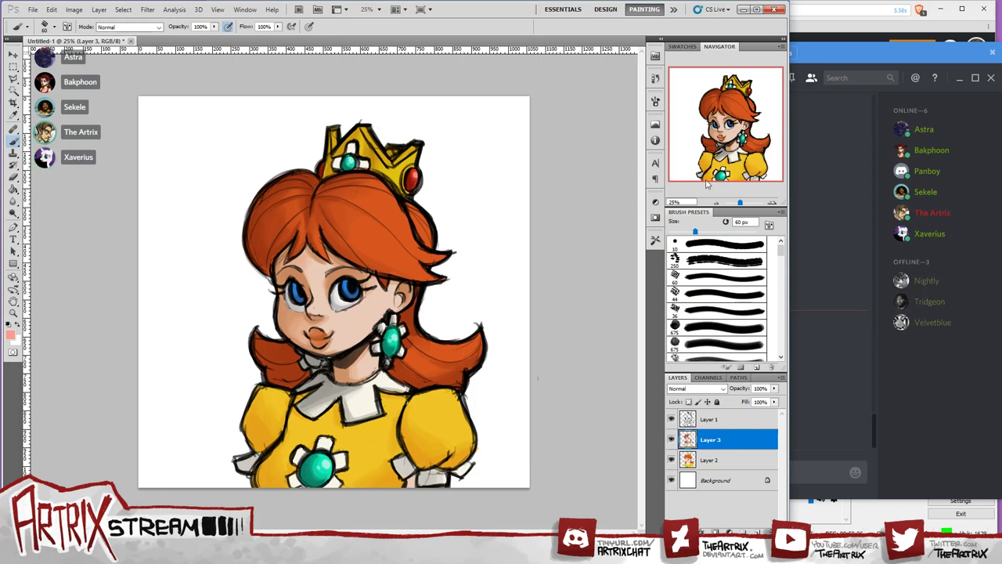
Sample the crown's gold, darken it to #795a0c and paint shadows on the crown beside the green gem.
left_click(368, 163, "alt")
left_click(10, 334)
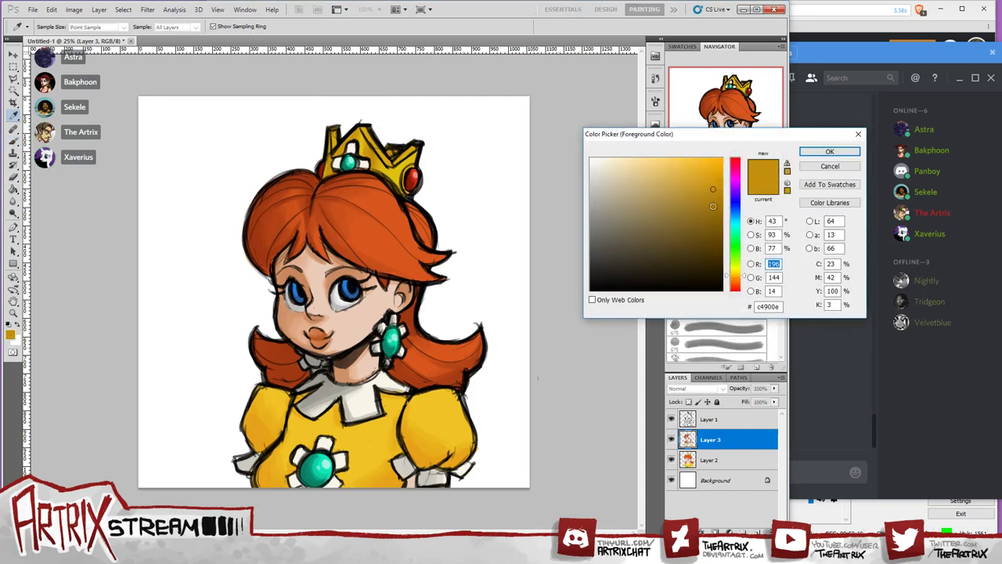
left_click(708, 228)
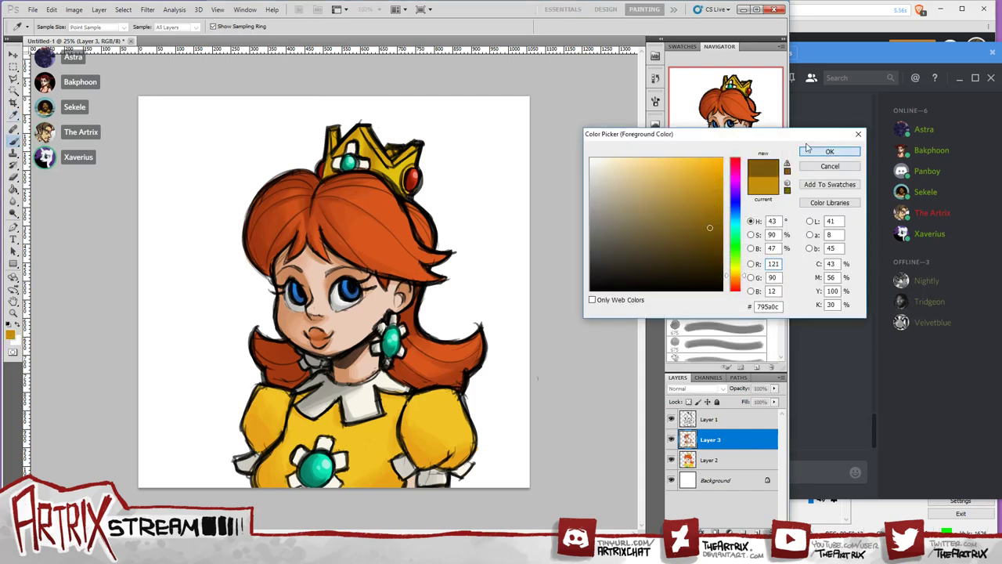
left_click(829, 151)
key("b")
left_click_drag(376, 172, 382, 163)
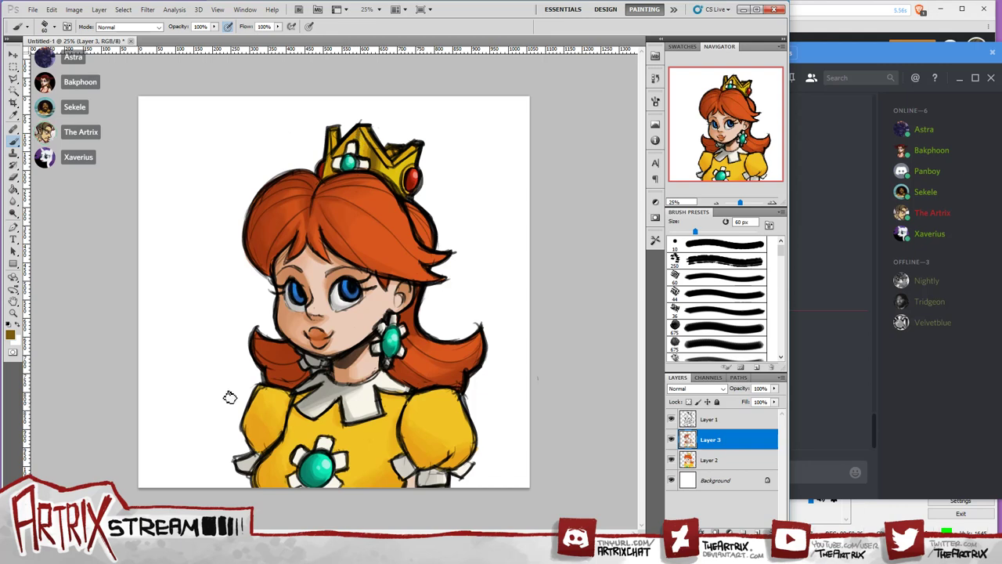
Shift the gold foreground colour to a pale yellow and paint highlights on the crown, blending with golds sampled from it.
left_click(10, 335)
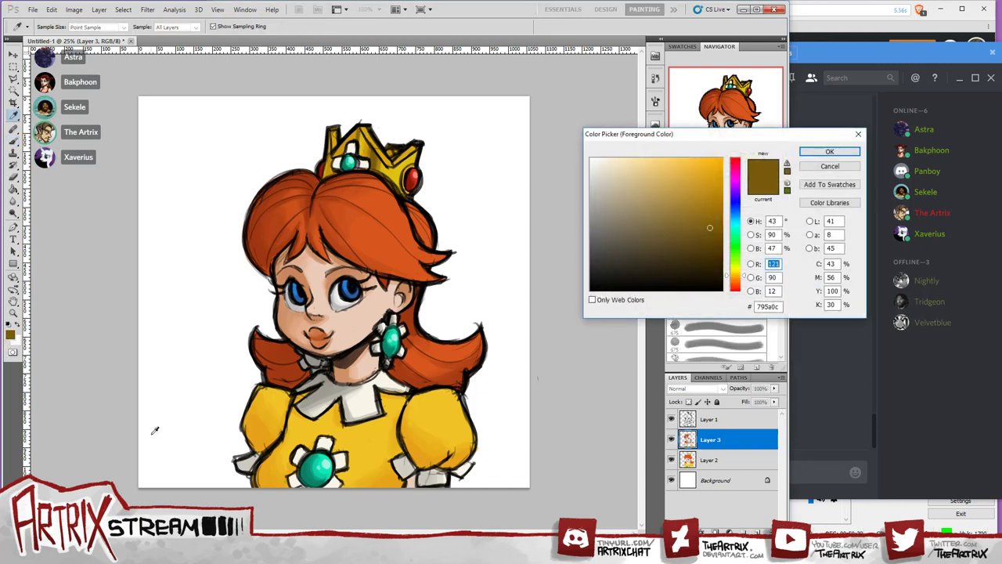
left_click(735, 271)
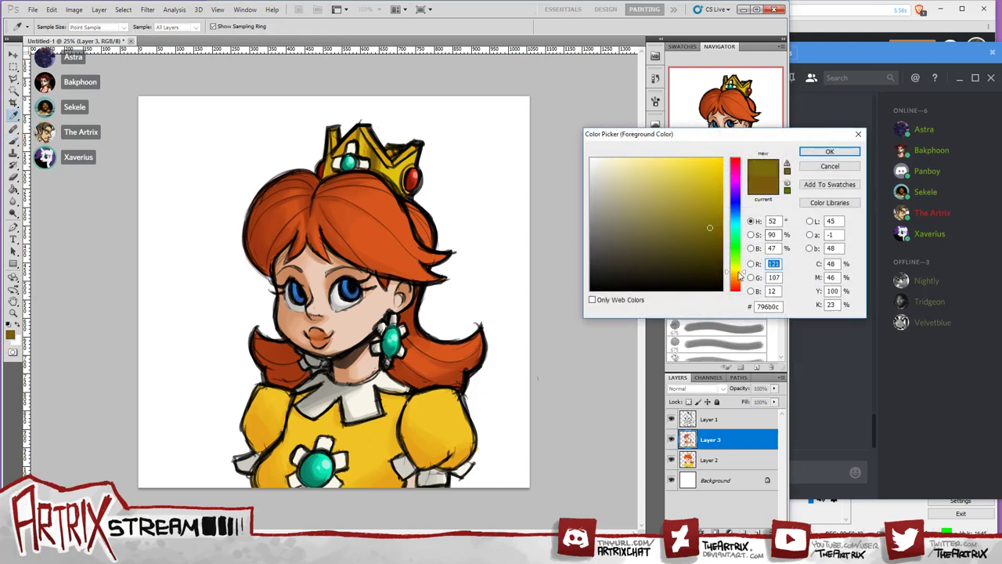
mouse_move(712, 215)
left_mouse_down()
mouse_move(653, 164)
mouse_move(623, 165)
left_mouse_up()
left_click(837, 152)
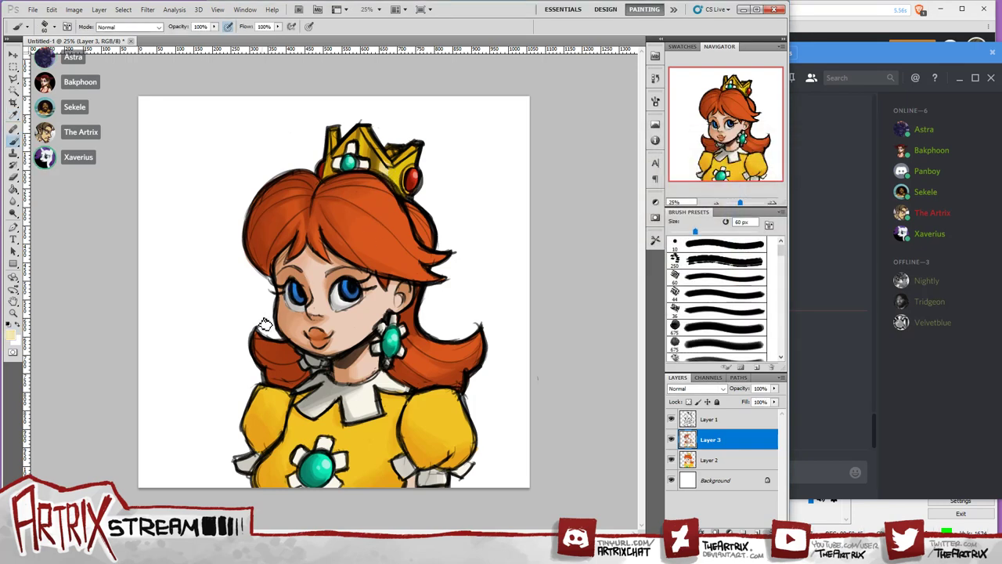
left_click(374, 157, "alt")
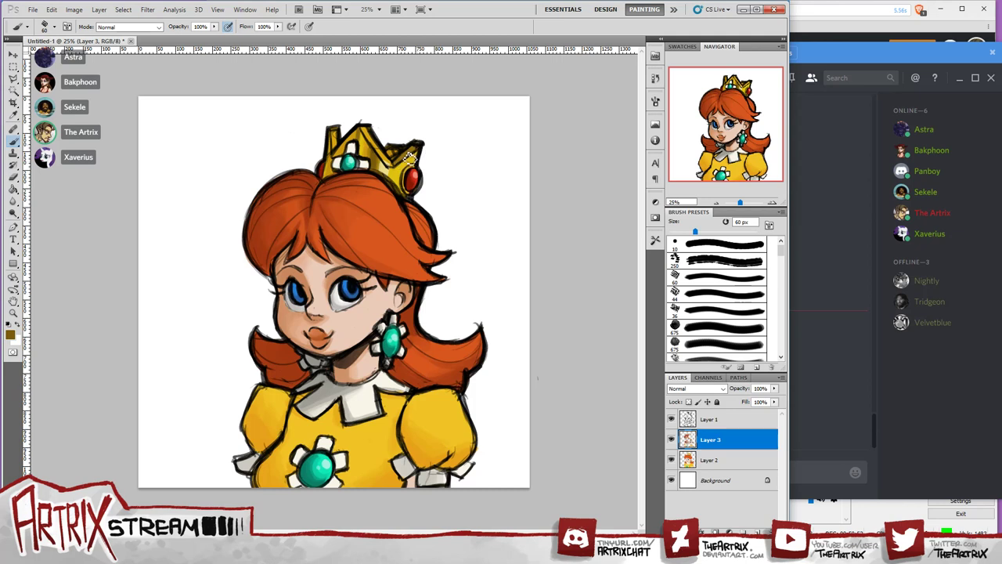
left_click(383, 168, "alt")
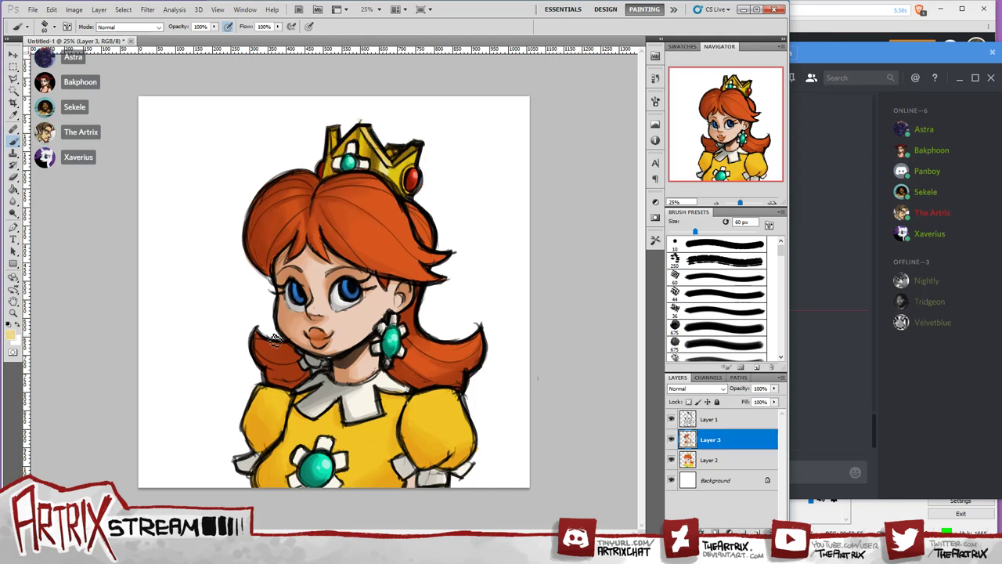
Sample the crown's gold, darken it for the deeper crown shadows and reduce the brush to 45 px.
key("i")
left_click(374, 158)
left_click(15, 337)
left_click_drag(708, 236, 706, 253)
left_click(830, 152)
key("b")
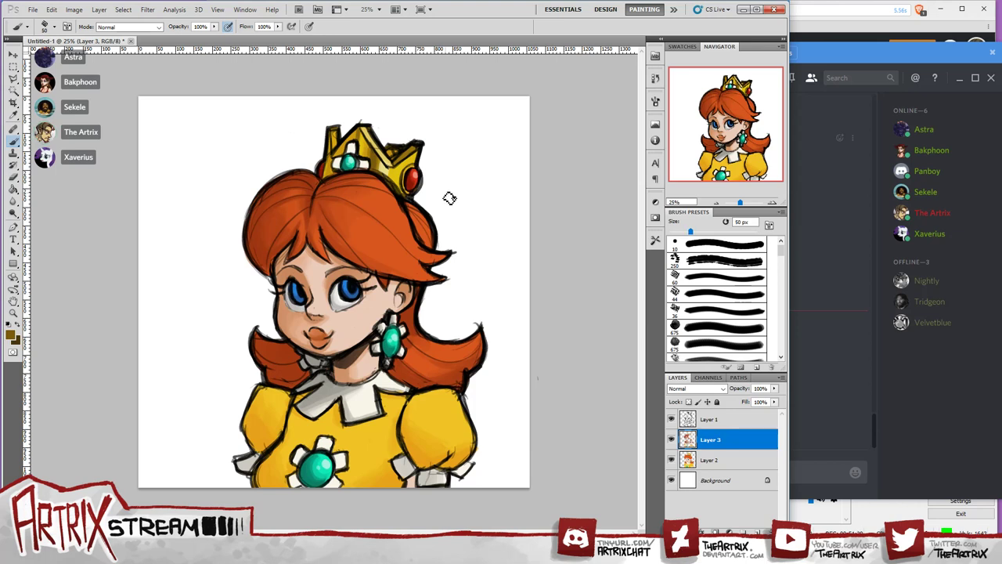
key("bracketleft")
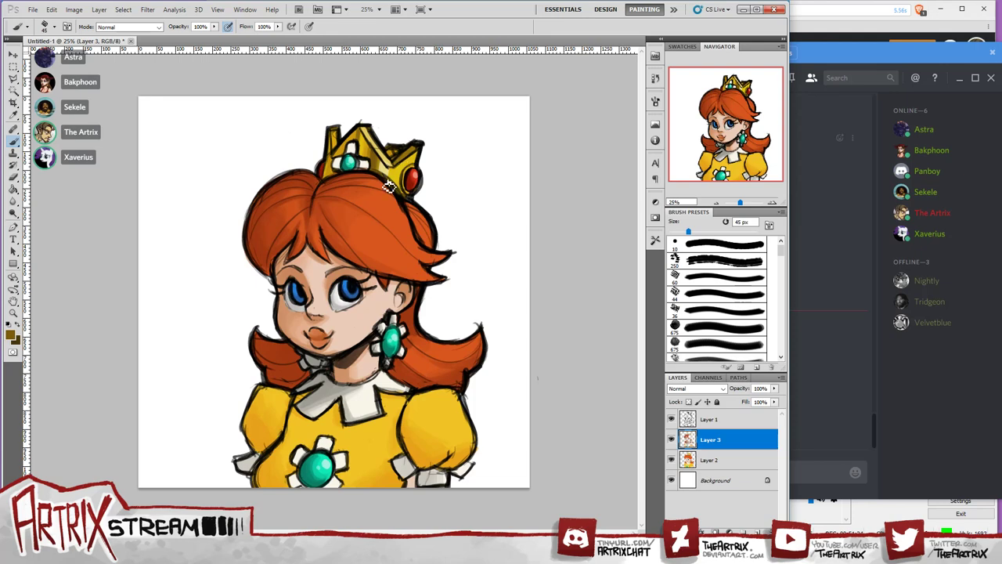
Paint dark brown shadows between the crown's points and touch up its lit areas with a sampled pale yellow.
left_click(11, 335)
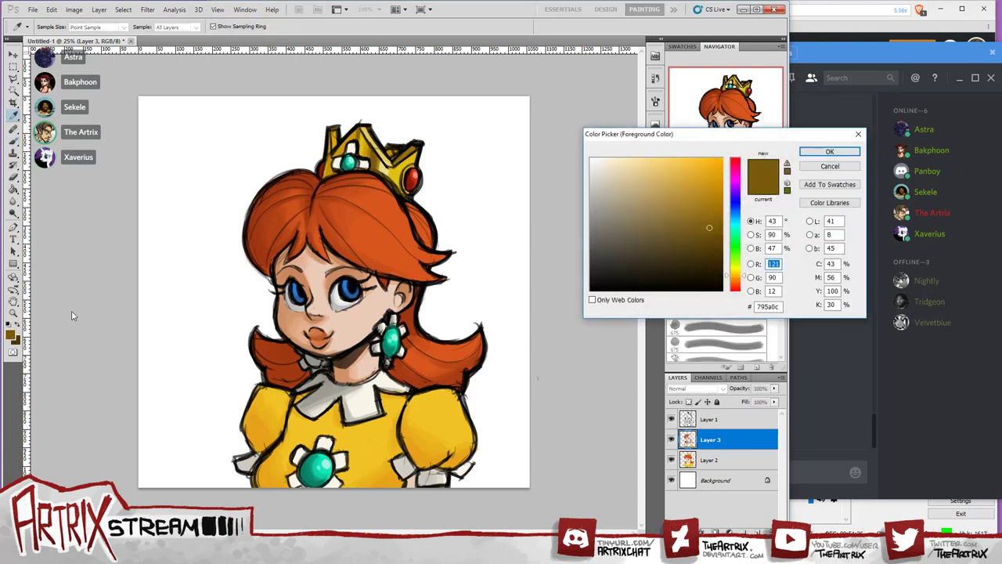
key("Return")
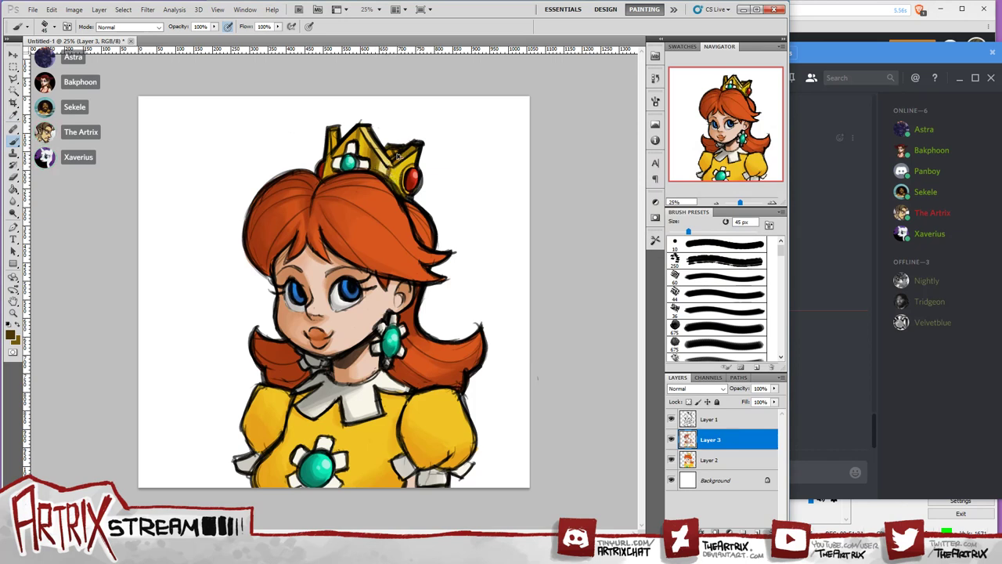
left_click_drag(391, 166, 379, 170)
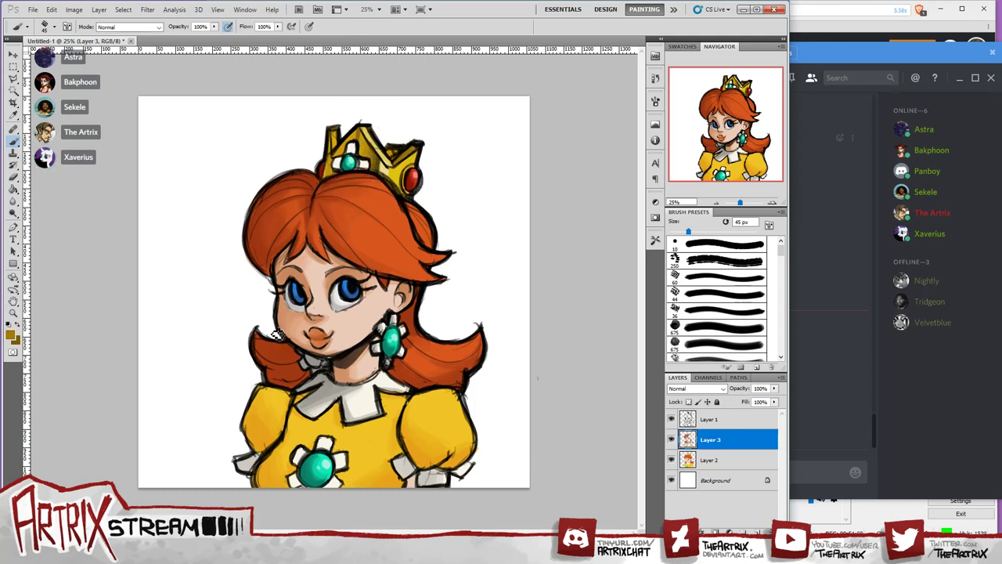
left_click(364, 139, "alt")
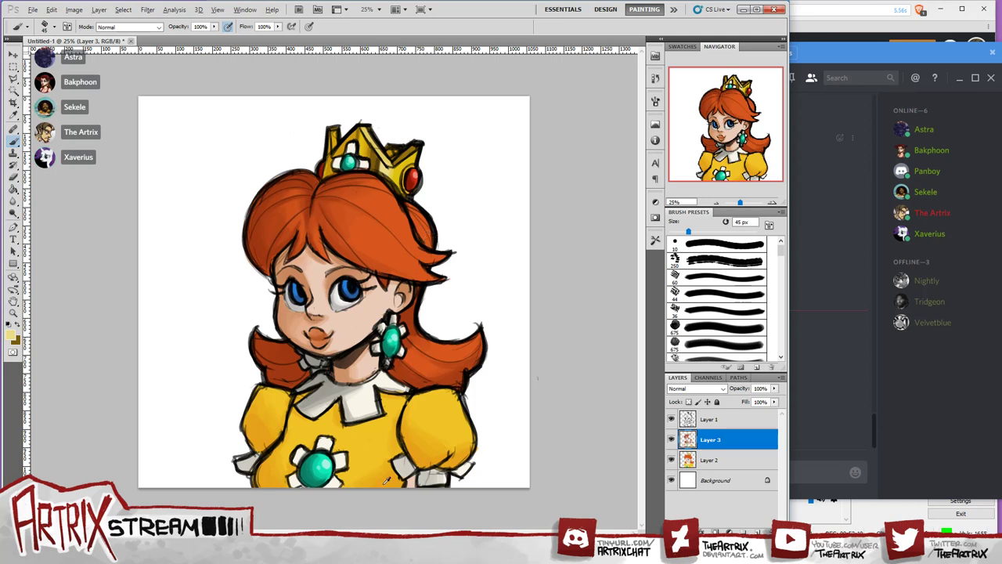
Darken the dress's orange-yellow to #d48e13, enlarge the brush to 70 px and paint shading on the dress and puffed sleeve.
left_click(11, 334)
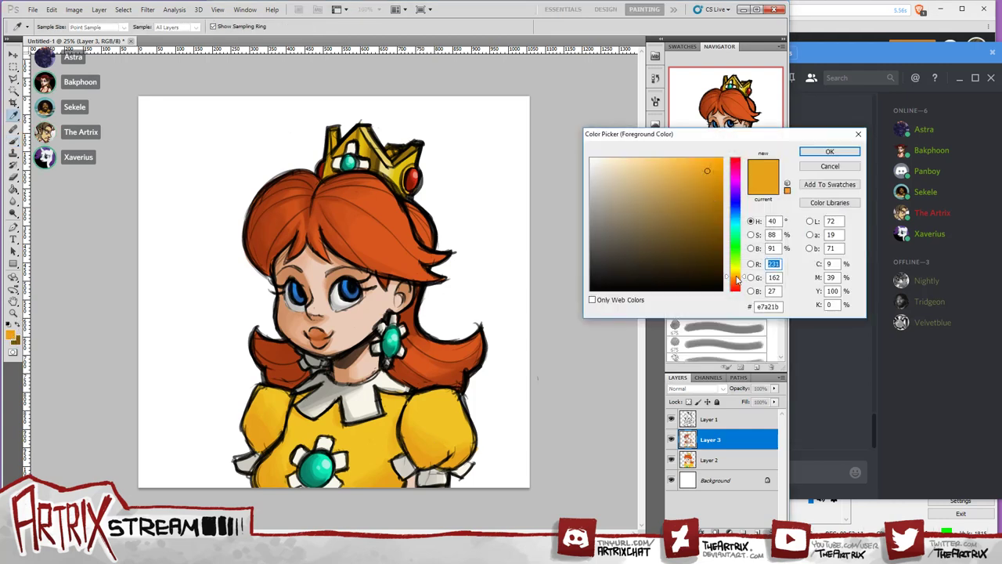
left_click(736, 278)
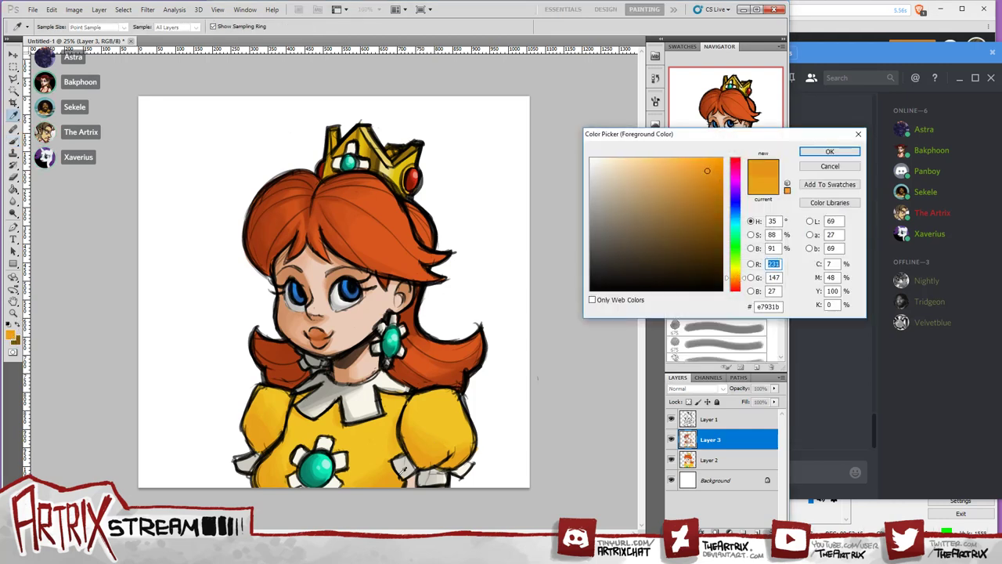
left_click(398, 481)
left_click_drag(708, 173, 711, 180)
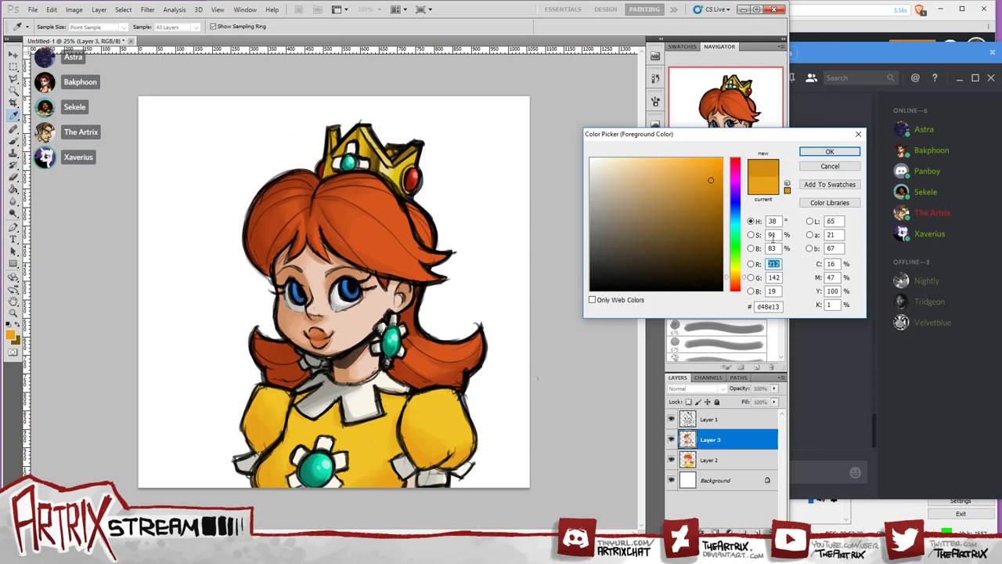
left_click(830, 151)
key("b")
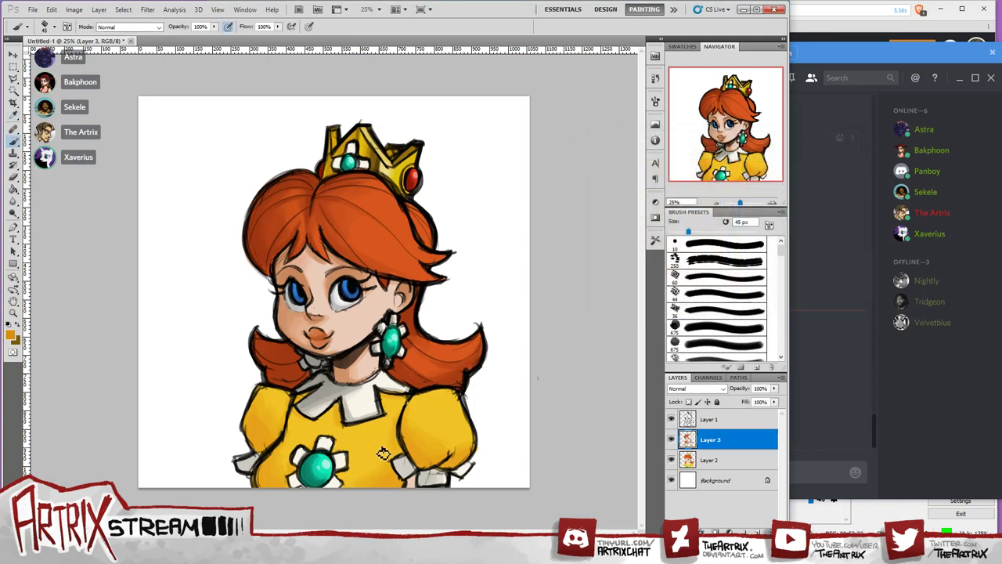
key("bracketright")
key("bracketright")
key("bracketright")
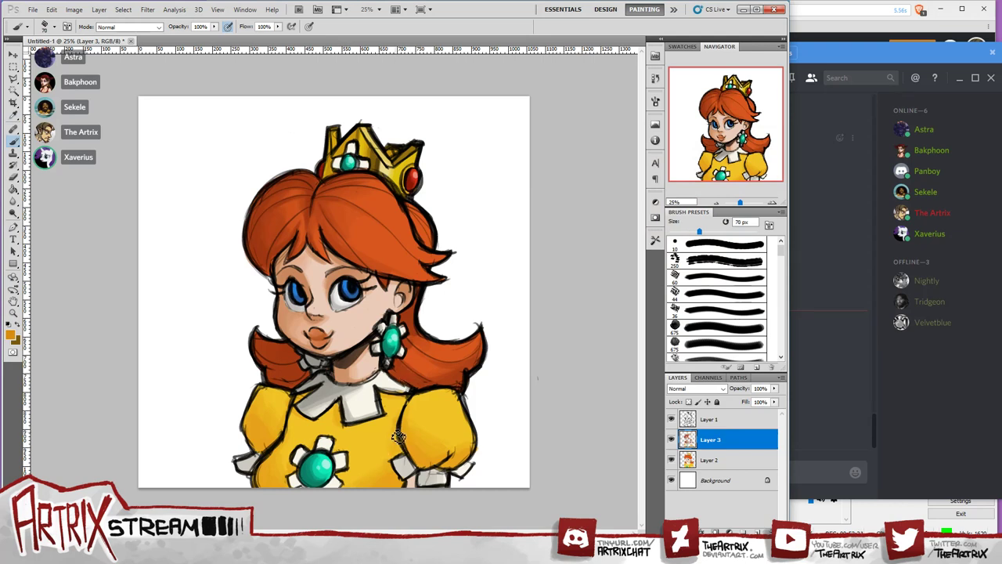
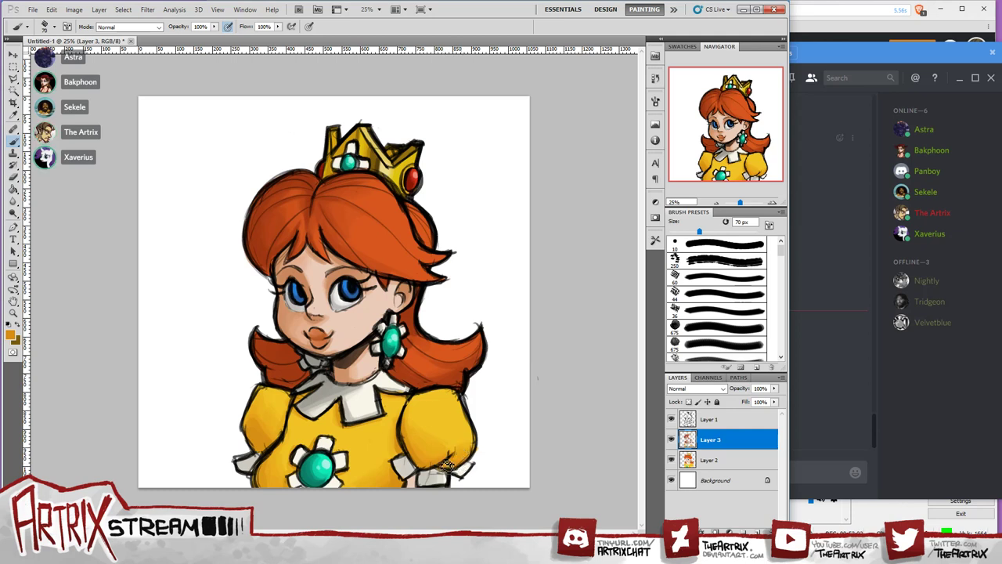
Sample the puffed sleeve's yellow, lighten it to #f5d04d and highlight the sleeves and dress with a 150 px brush.
left_click(442, 406, "alt")
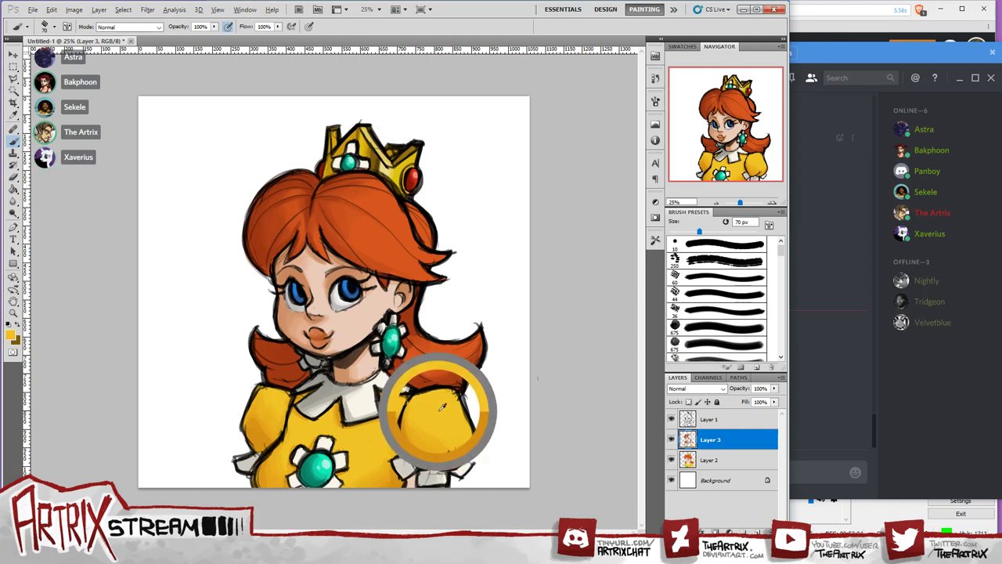
left_click(12, 336)
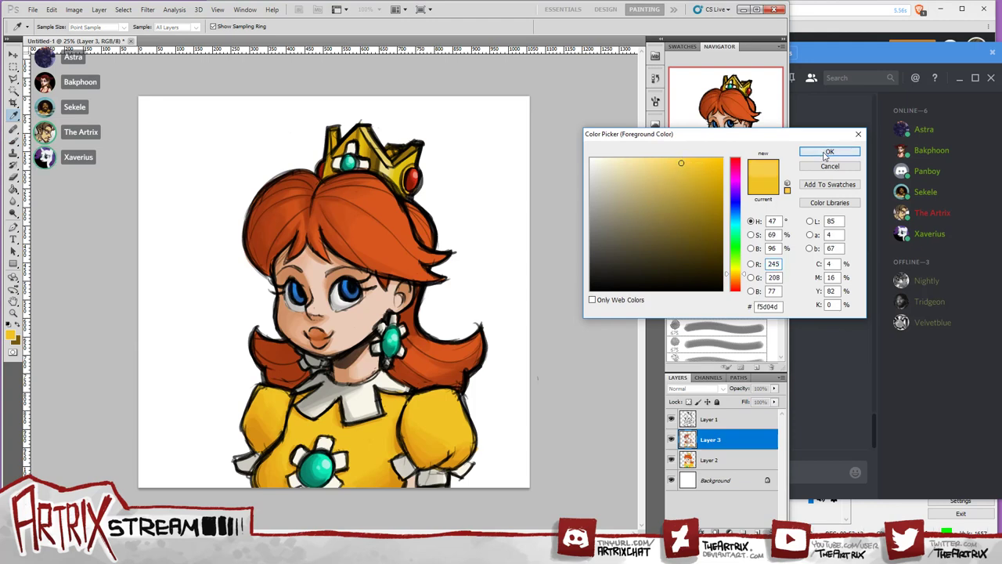
key("Return")
key("b")
key("bracketright")
key("bracketright")
key("bracketright")
key("bracketright")
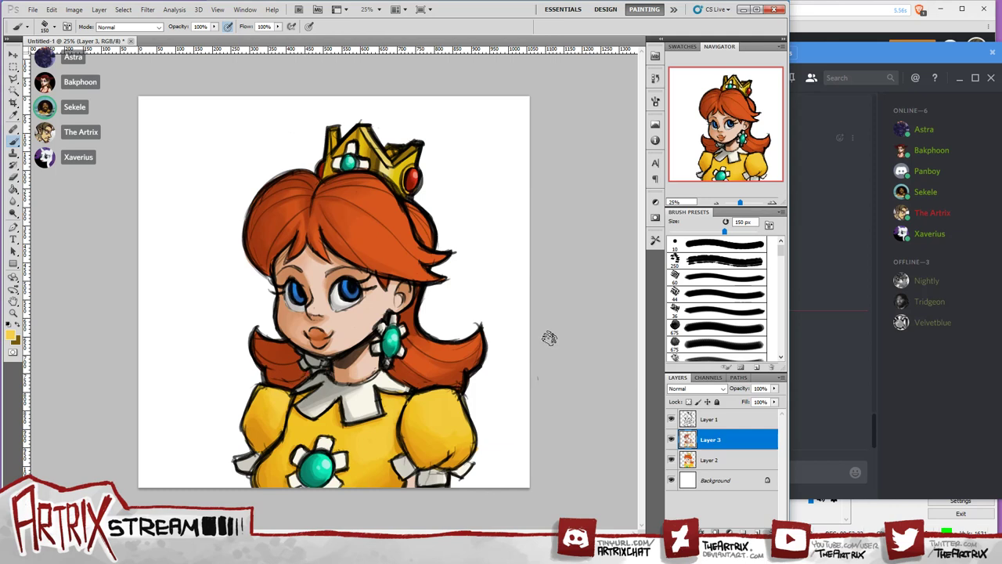
Shade the white petals of the dress brooch with a sampled grey at 70 px and highlight them with the petals' off-white.
left_click(328, 429, "alt")
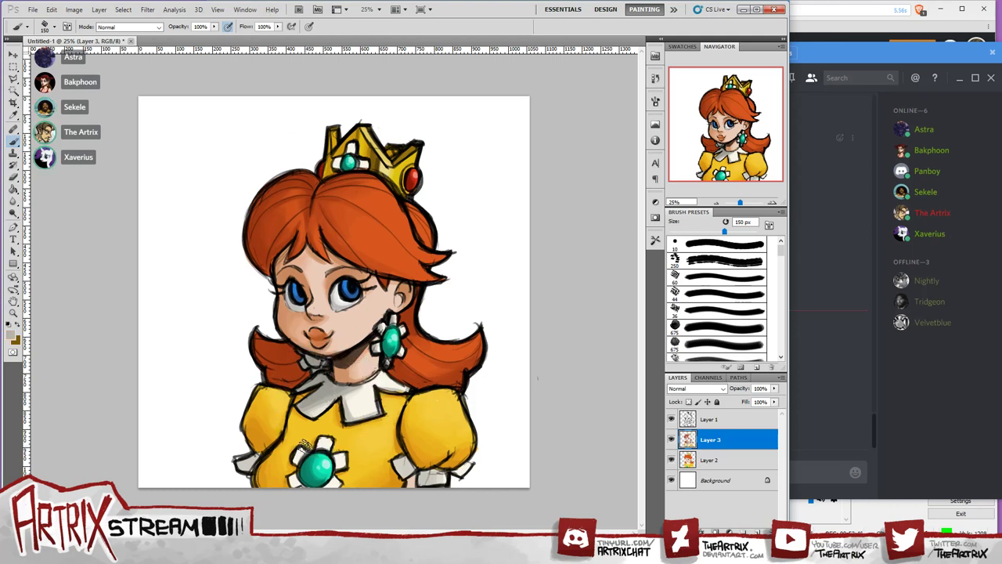
key("bracketleft")
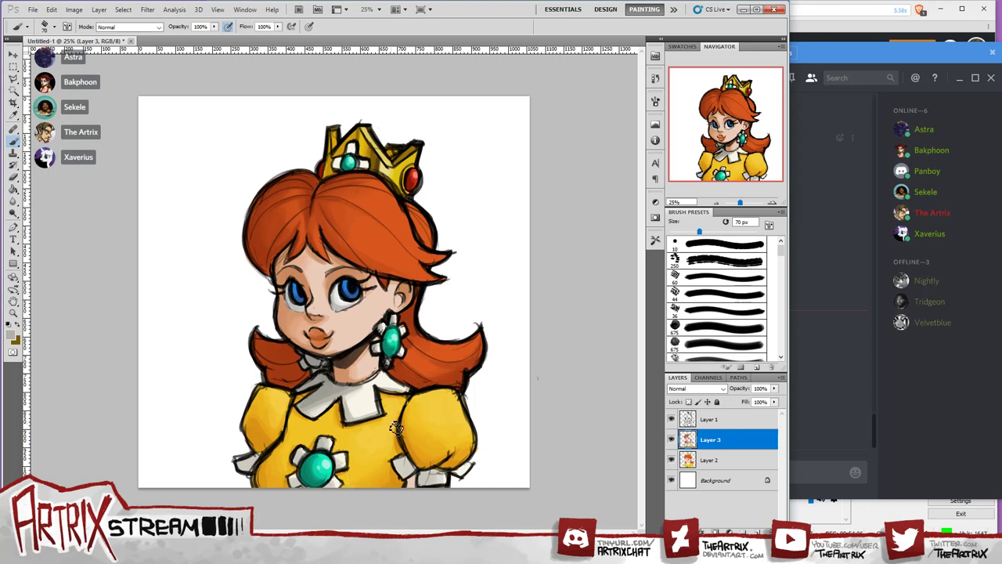
left_click(340, 457, "alt")
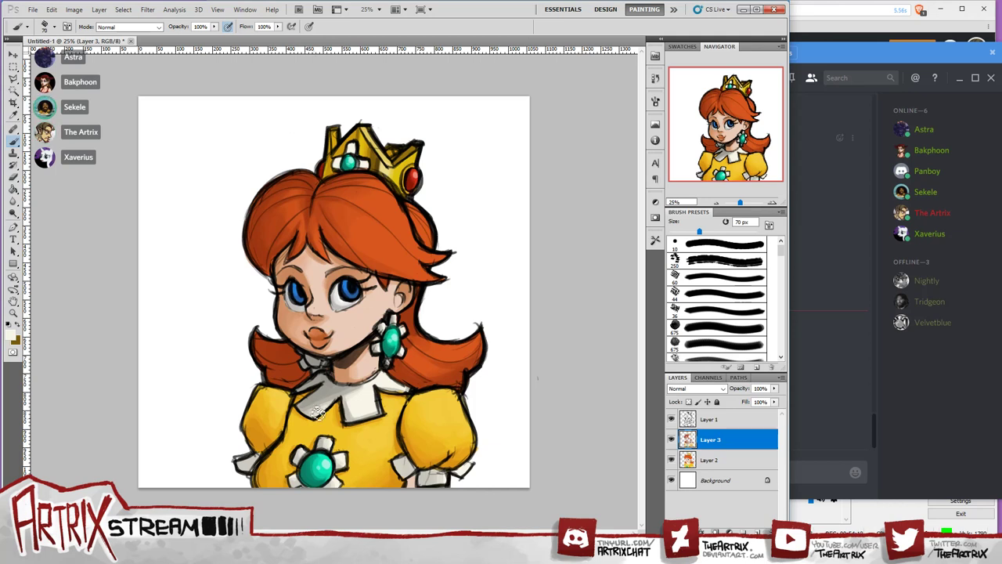
Shade the white petals around the crown's green gem with the collar's grey and touch up the whites with the collar's off-white.
left_click(326, 385, "alt")
left_click_drag(352, 155, 364, 142)
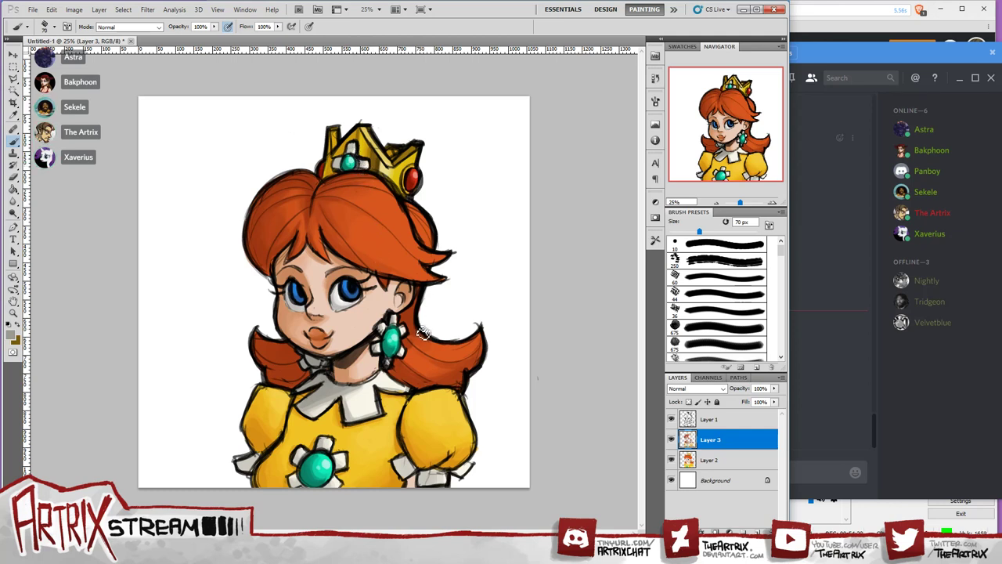
left_click(364, 397, "alt")
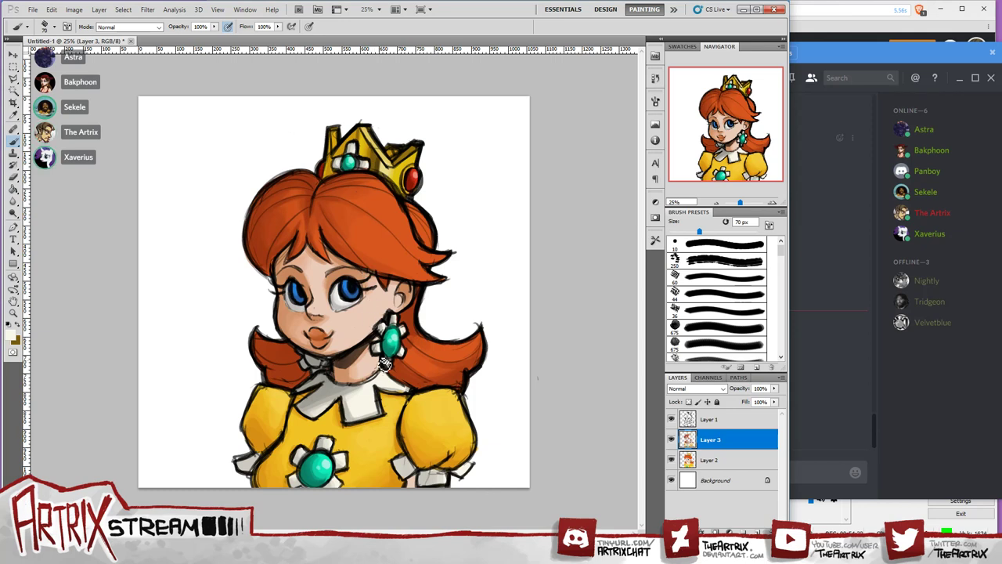
Refine the crown with sampled dark and light golds around the jewels, using a 40 px brush for its points.
left_click(369, 151, "alt")
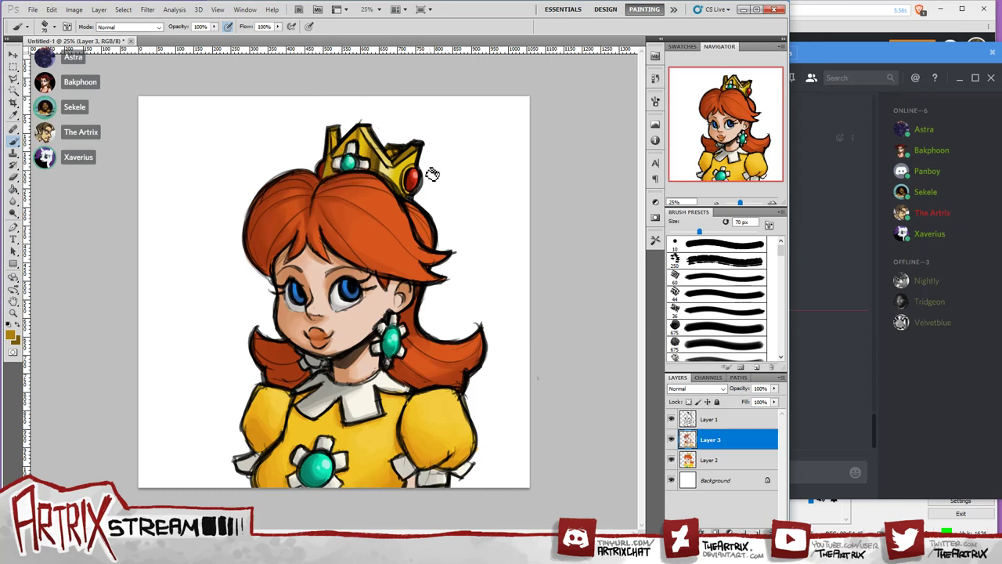
left_click(391, 169, "alt")
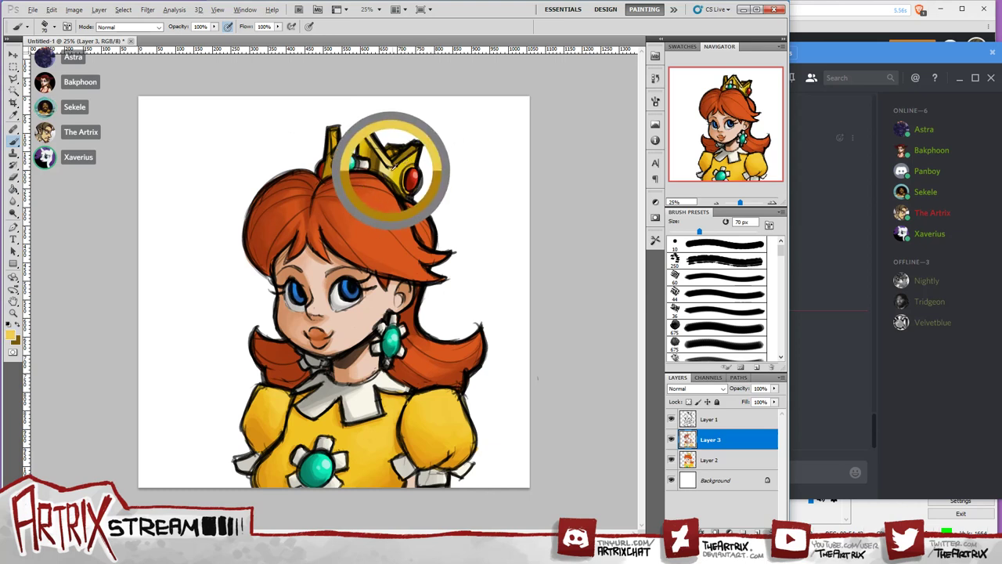
left_click_drag(391, 170, 423, 165)
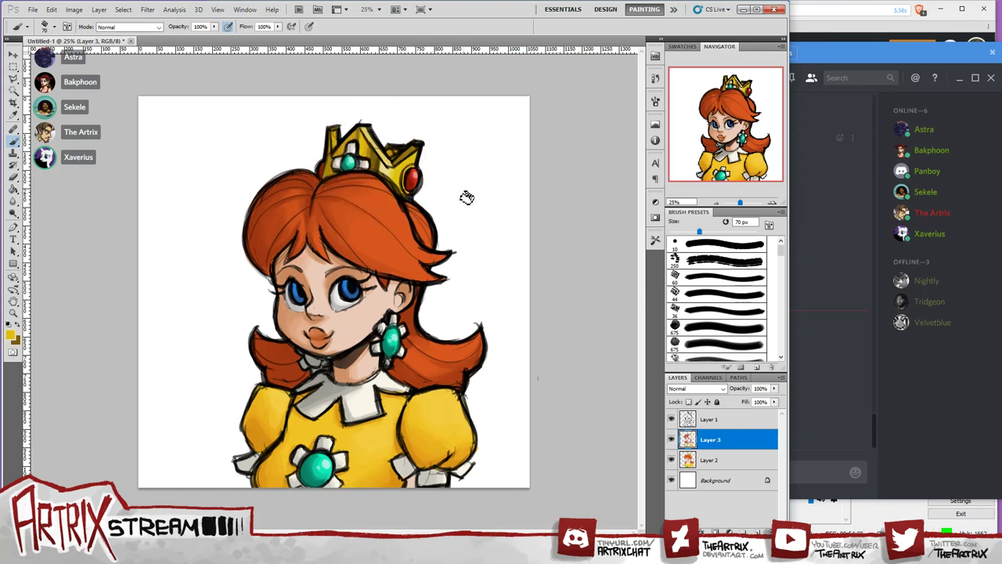
key("bracketleft")
key("bracketleft")
key("bracketleft")
mouse_move(327, 115)
left_mouse_down()
mouse_move(330, 177)
mouse_move(332, 140)
left_mouse_up()
Touch up the hair with its sampled orange at 45 px and the neck with its sampled skin tone.
left_click(396, 231, "alt")
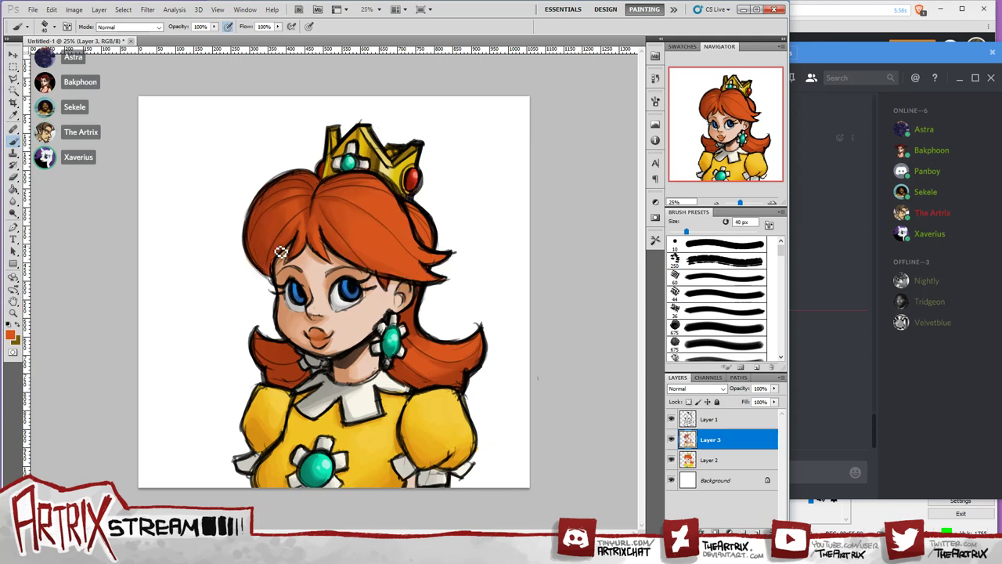
key("bracketright")
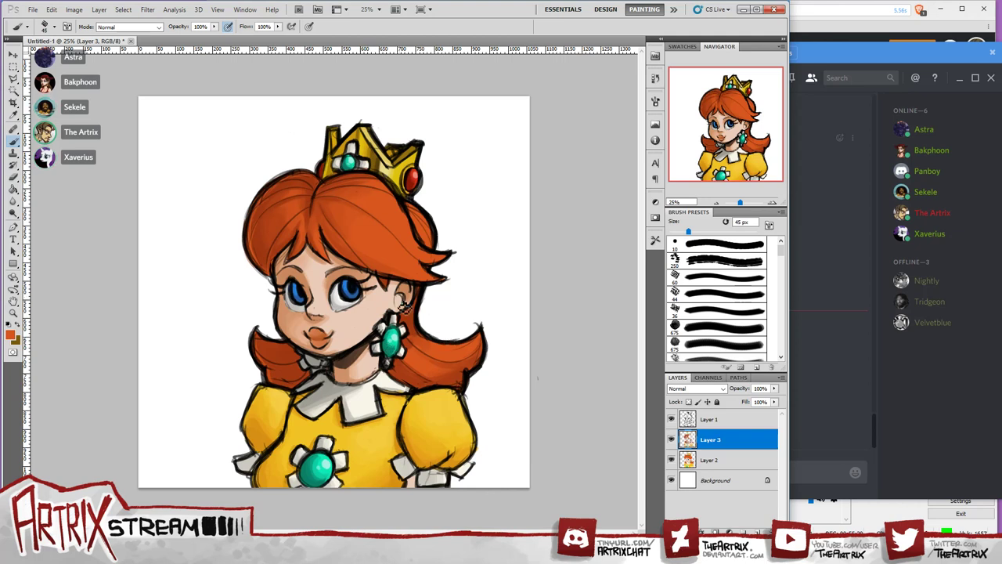
left_click(343, 374, "alt")
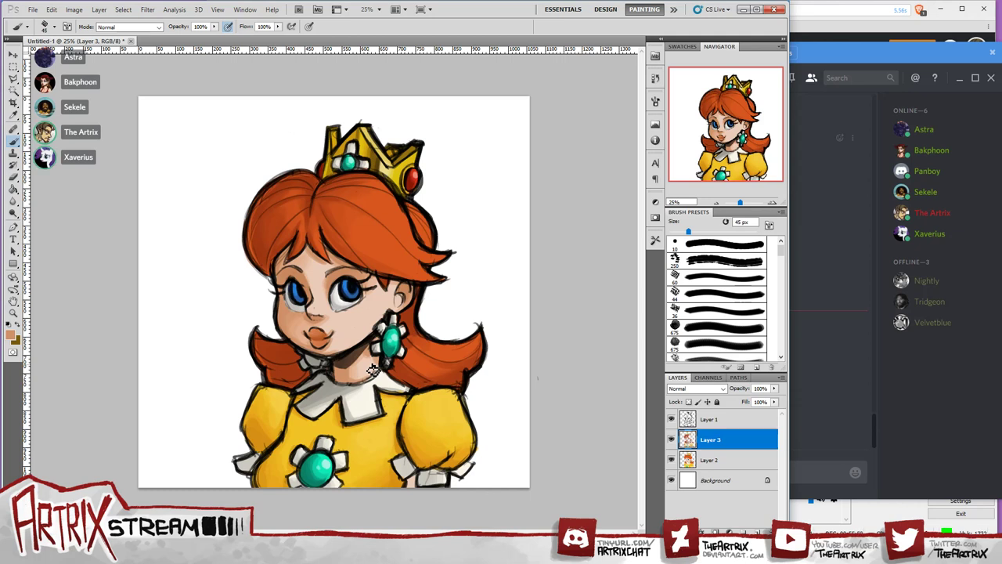
Sample the hair's orange, shift it to #d8681e and paint warm light over the hair with a 250 px brush, undoing a stray change.
left_click(355, 217, "alt")
left_click(11, 336)
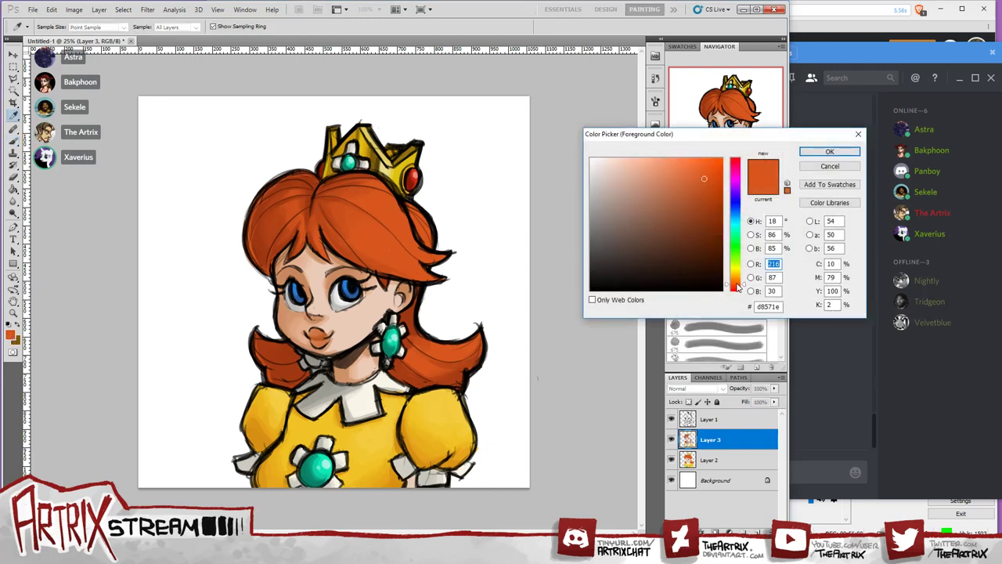
left_click_drag(738, 287, 738, 285)
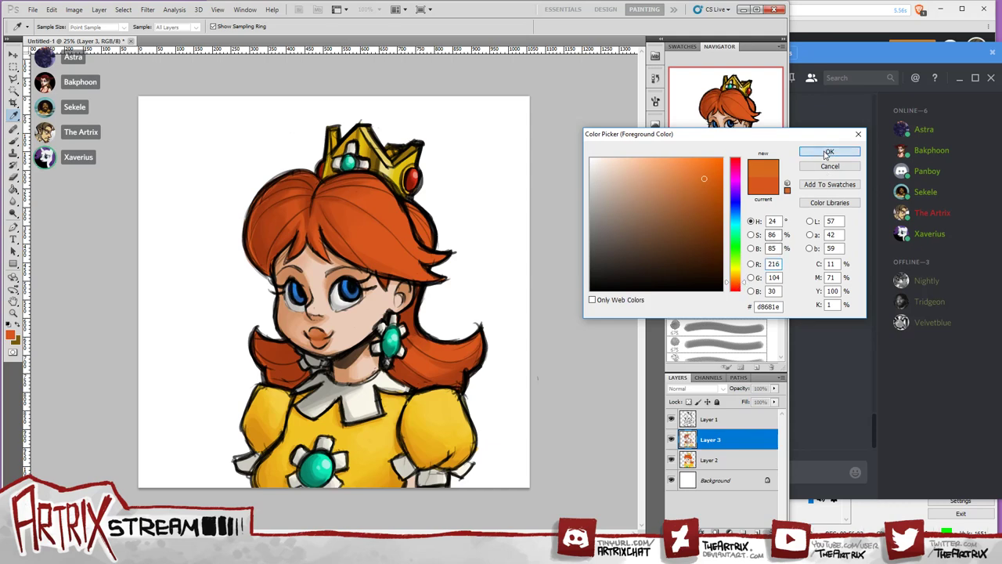
left_click(829, 151)
key("bracketright")
key("bracketright")
key("bracketright")
key("bracketright")
key("bracketright")
key("bracketright")
key("bracketright")
key("bracketright")
key("bracketright")
key("bracketright")
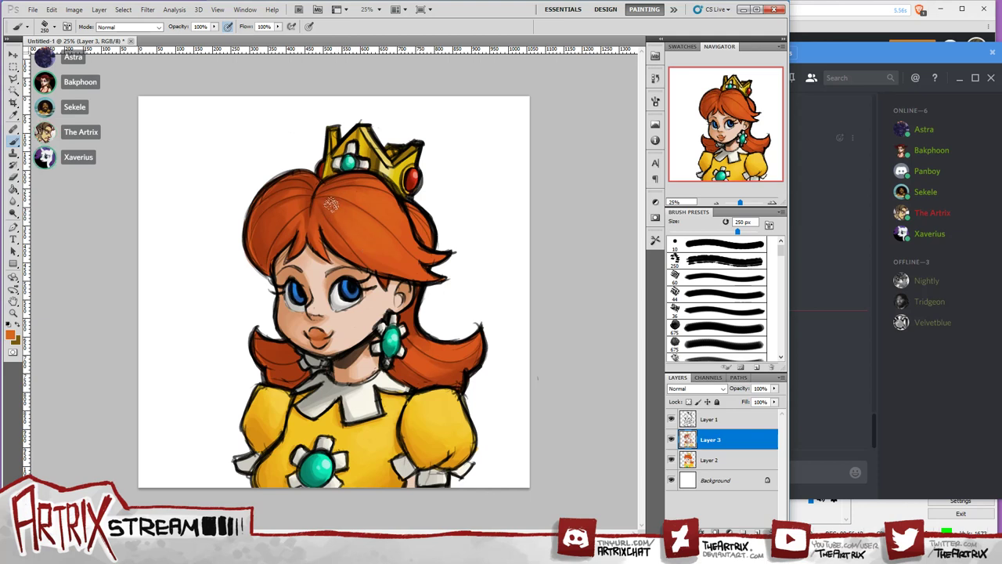
key("Delete")
key("ctrl+z")
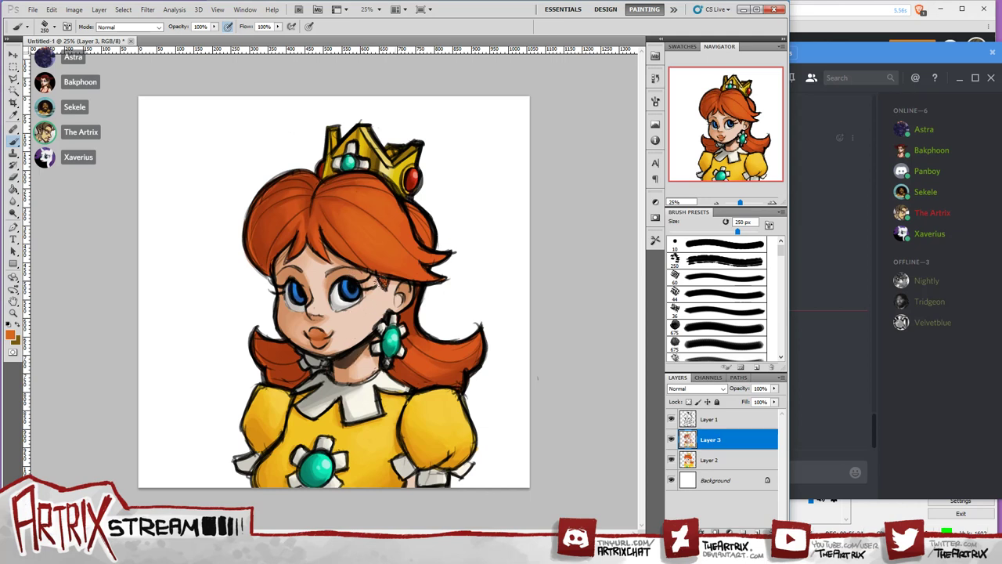
Reduce the brush to 150 px and sample the eye white and the crown's dark gold for touch-ups.
key("bracketleft")
key("bracketleft")
key("bracketleft")
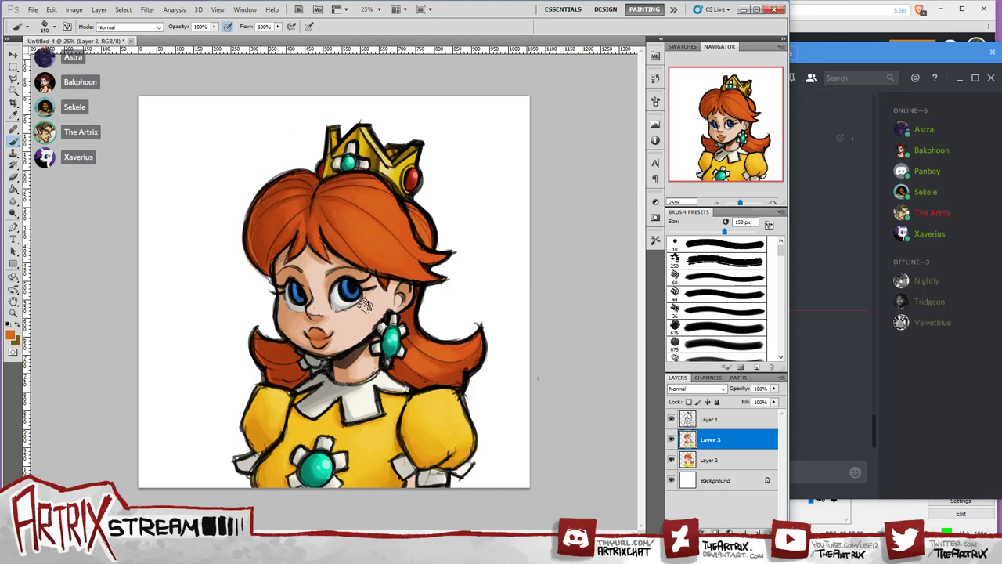
left_click(333, 298, "alt")
left_click(407, 153, "alt")
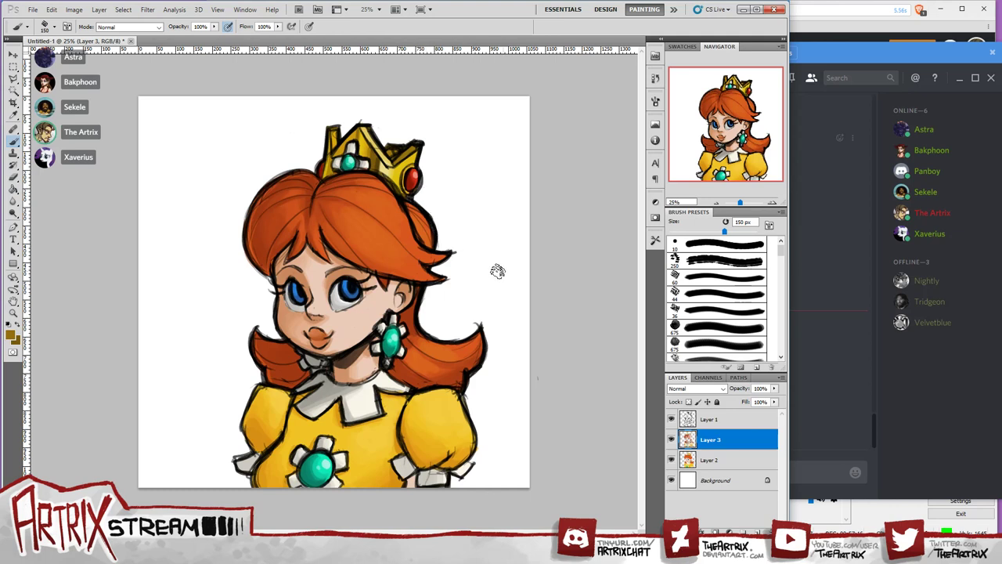
Sample the iris blue, deepen it to about #225088 and shade the irises with a 60 px brush.
key("bracketleft")
key("bracketleft")
key("bracketleft")
key("bracketleft")
left_click(299, 298, "alt")
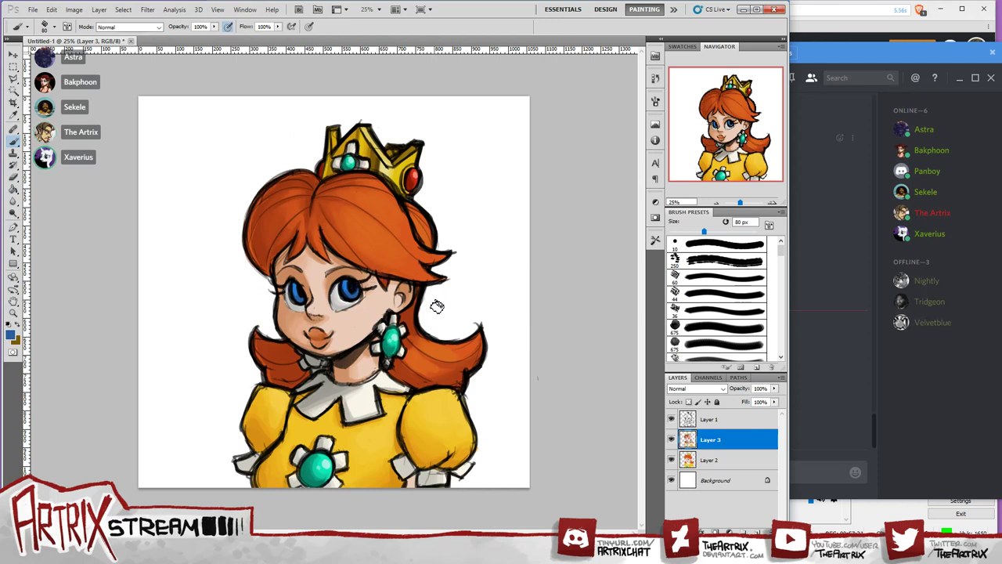
key("bracketleft")
key("bracketleft")
key("i")
left_click(10, 334)
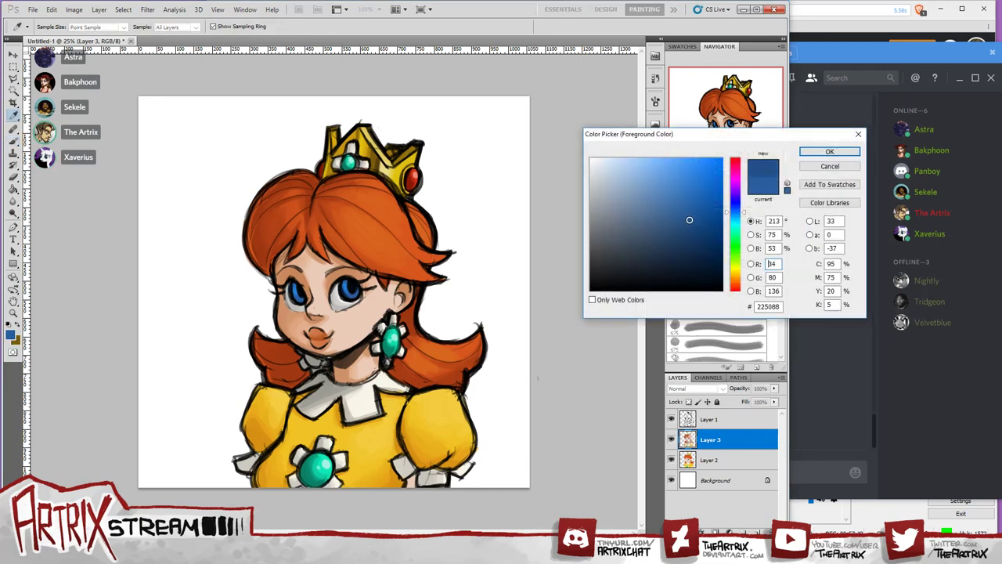
left_click_drag(689, 220, 691, 220)
left_click(830, 151)
key("b")
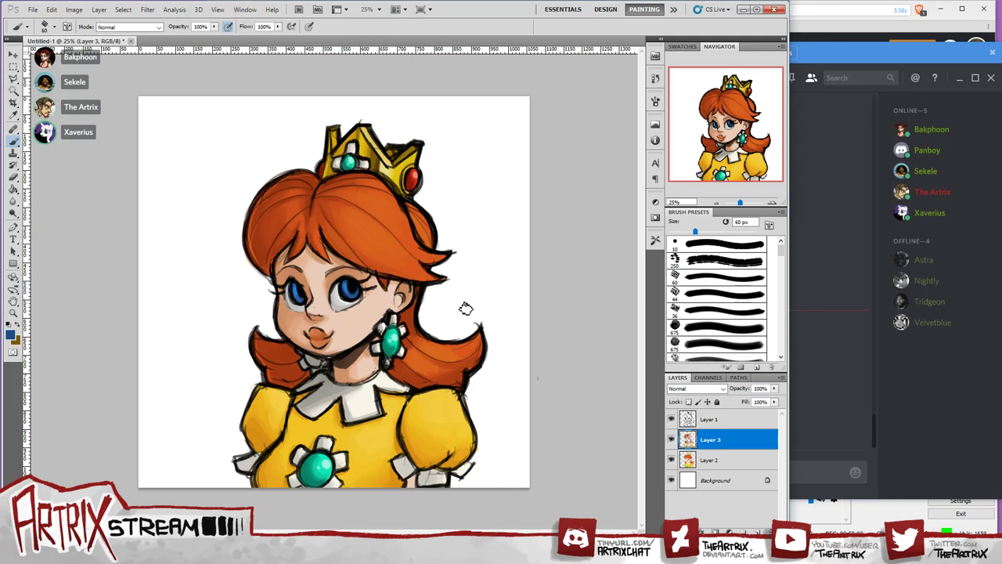
Sample the bright blue in the eye nearer the earring, lighten it and brighten the iris with the 60 px brush.
left_click(337, 284, "alt")
left_click(345, 291)
left_click(345, 286, "alt")
left_click(346, 286, "alt")
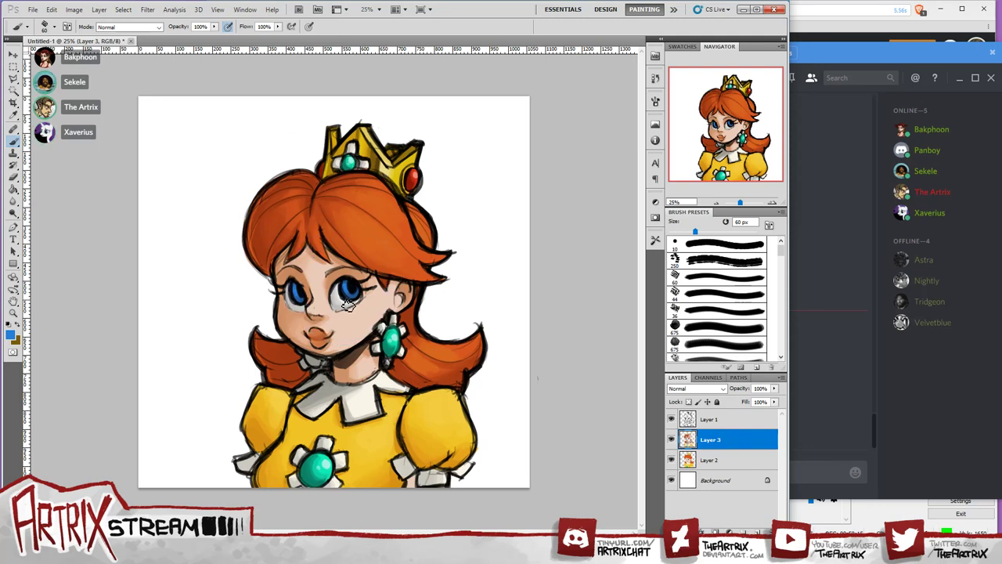
left_click(10, 335)
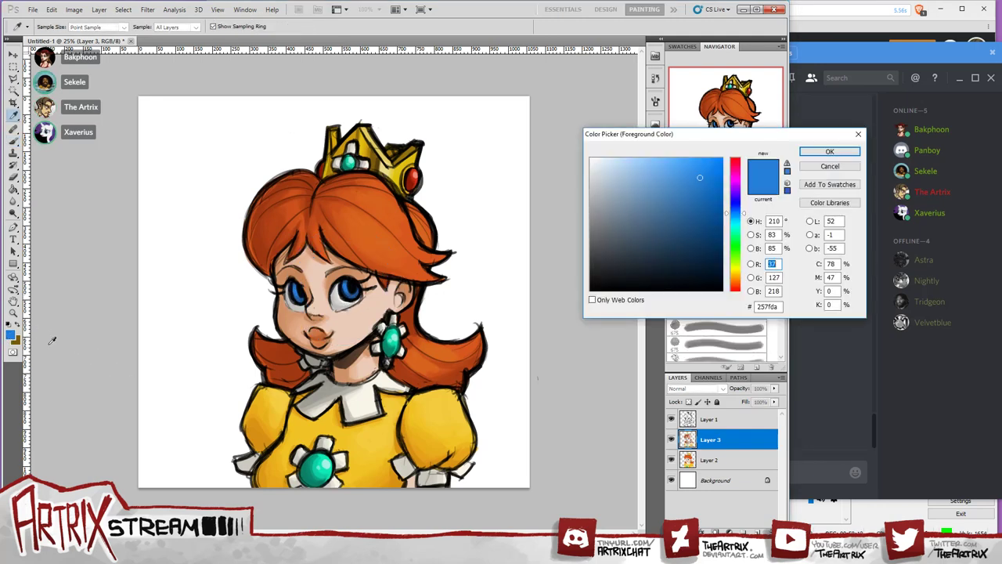
left_click_drag(704, 174, 686, 170)
left_click(806, 152)
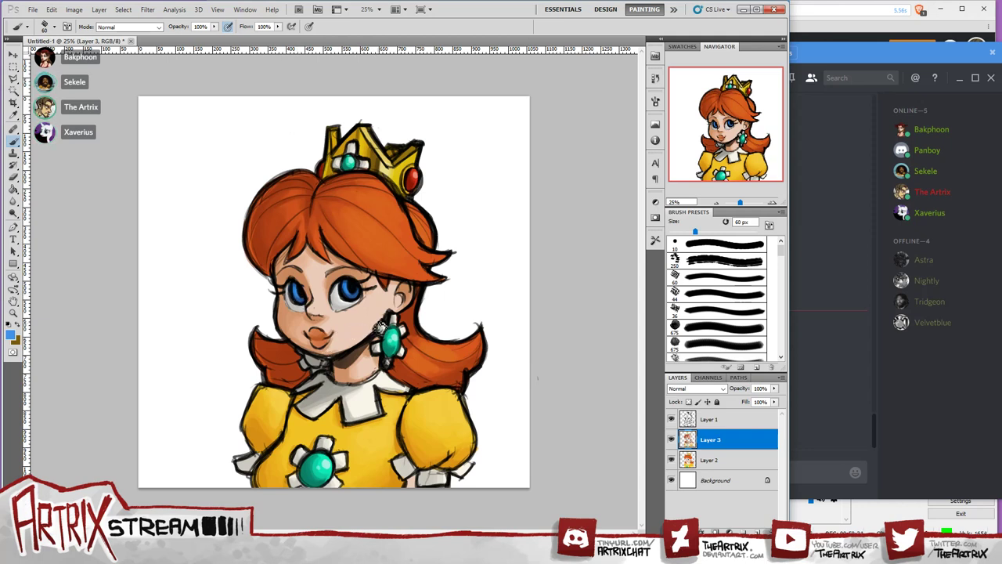
Sample the crown's dark gold, shift its hue to 40°, darken it and shade the crown's point above the red jewel.
left_click(354, 294, "alt")
left_click(12, 336)
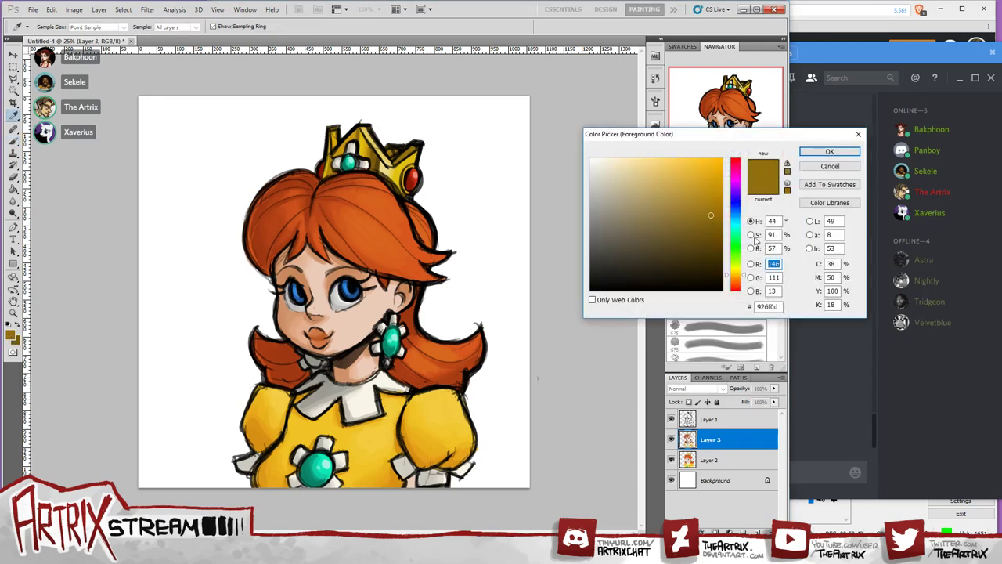
left_click_drag(741, 275, 740, 277)
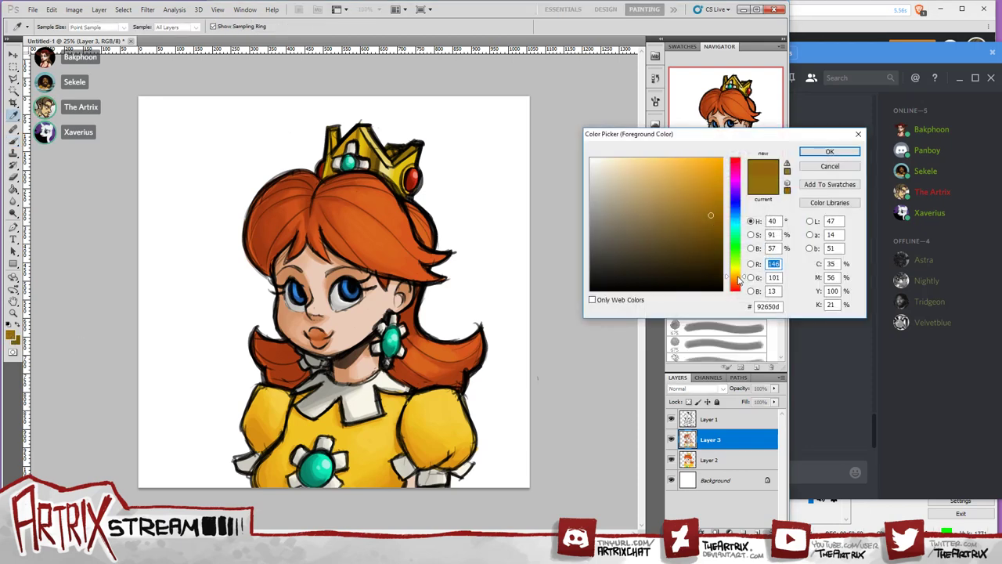
left_click(710, 222)
left_click(819, 153)
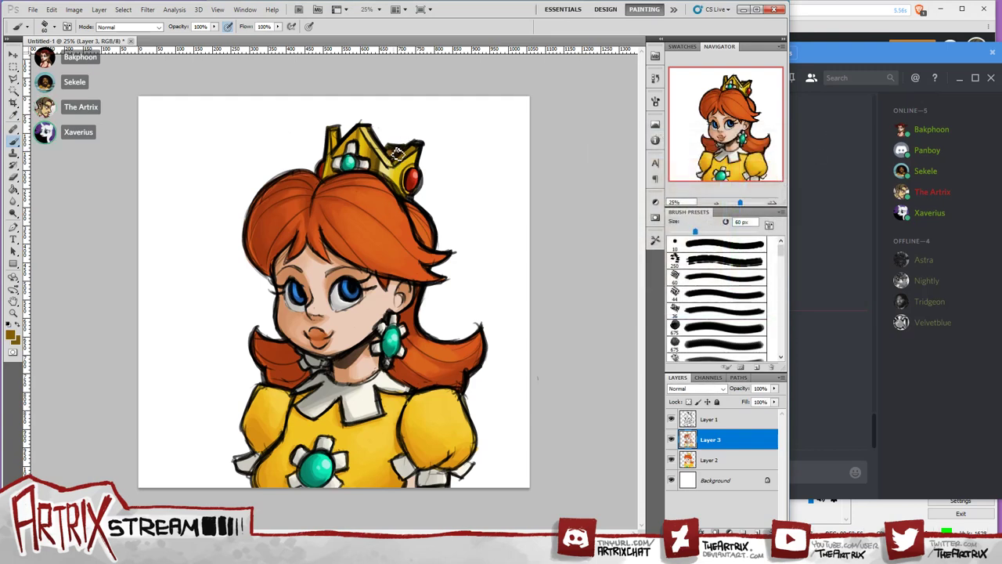
left_click_drag(395, 157, 427, 152)
Sample the grey of the eye white, darken it and shade the whites of the eyes.
left_click(337, 302, "alt")
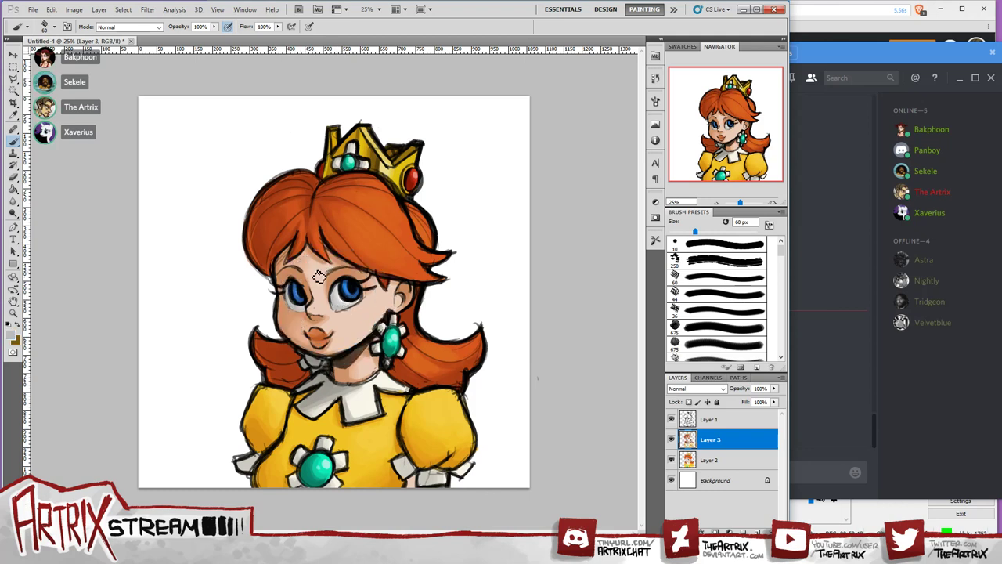
left_click(337, 303, "alt")
key("i")
left_click(12, 336)
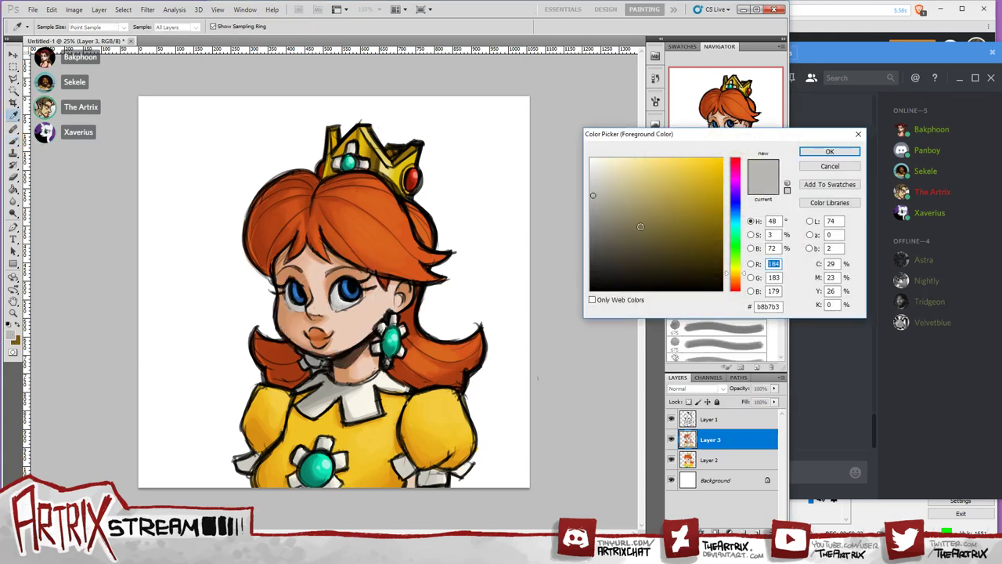
left_click(596, 214)
left_click(829, 151)
key("b")
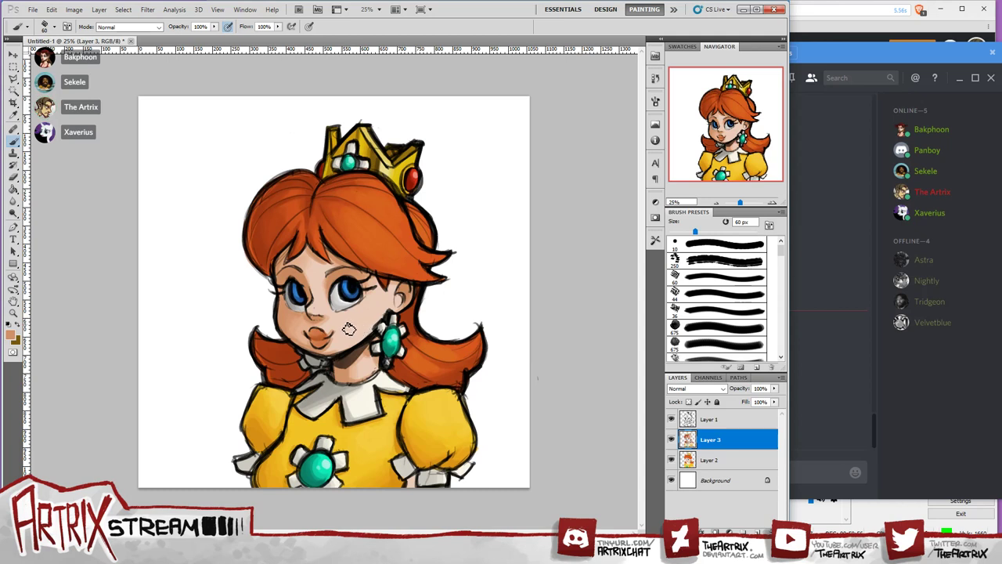
Refine the eye whites and the iris nearer the earring with colours sampled from the eyes, enlarging the brush to 125 px.
left_click(292, 303, "alt")
left_click(343, 305, "alt")
left_click(344, 292, "alt")
key("bracketright")
key("bracketright")
key("bracketright")
key("bracketright")
key("bracketright")
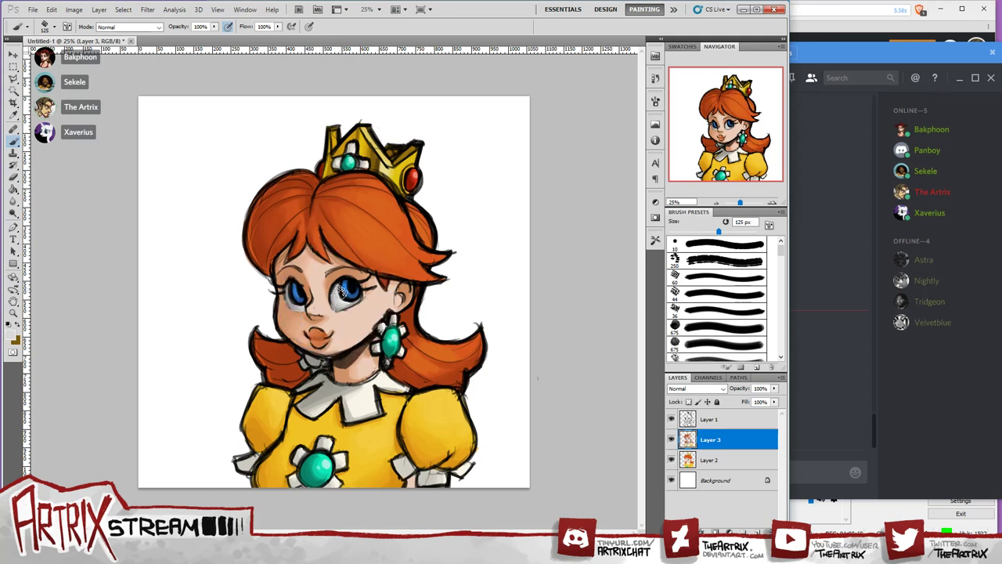
left_click_drag(345, 294, 338, 291)
left_click_drag(344, 285, 344, 286)
Sample the iris's bright blue, lighten it and paint highlights on both irises with a 70 px brush.
key("bracketleft")
key("bracketleft")
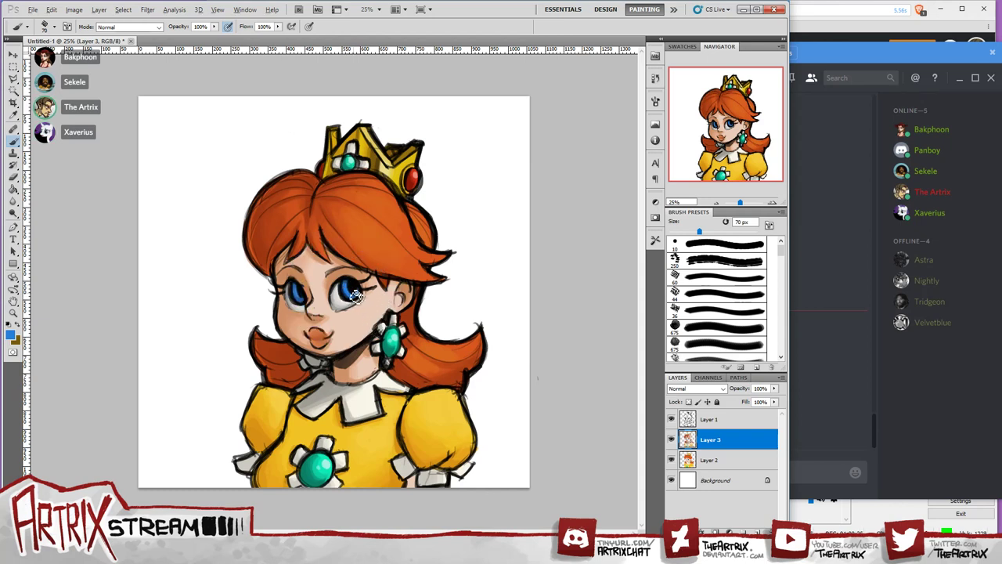
left_click(358, 290, "alt")
left_click(345, 288, "alt")
left_click(10, 335)
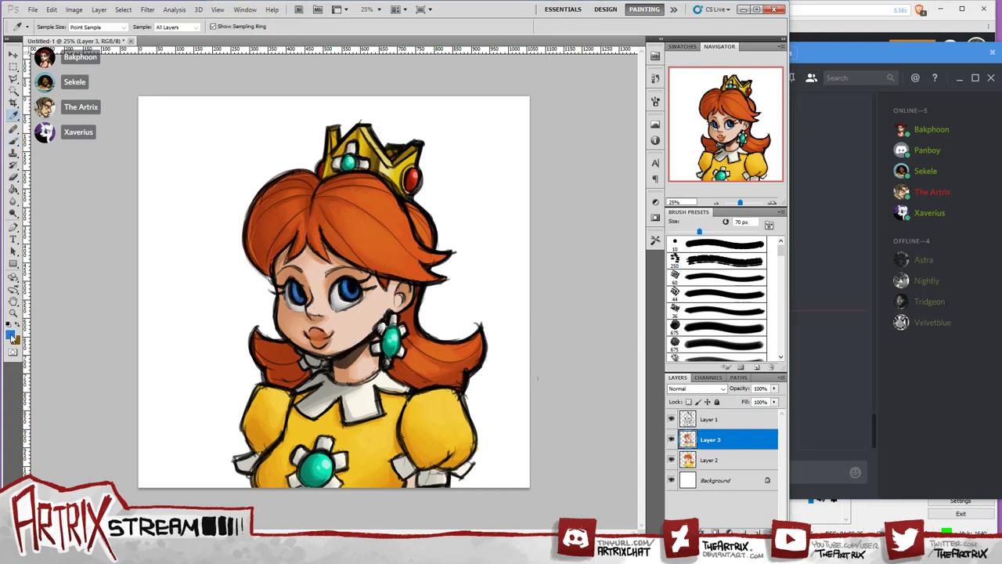
left_click_drag(699, 178, 674, 166)
left_click(830, 152)
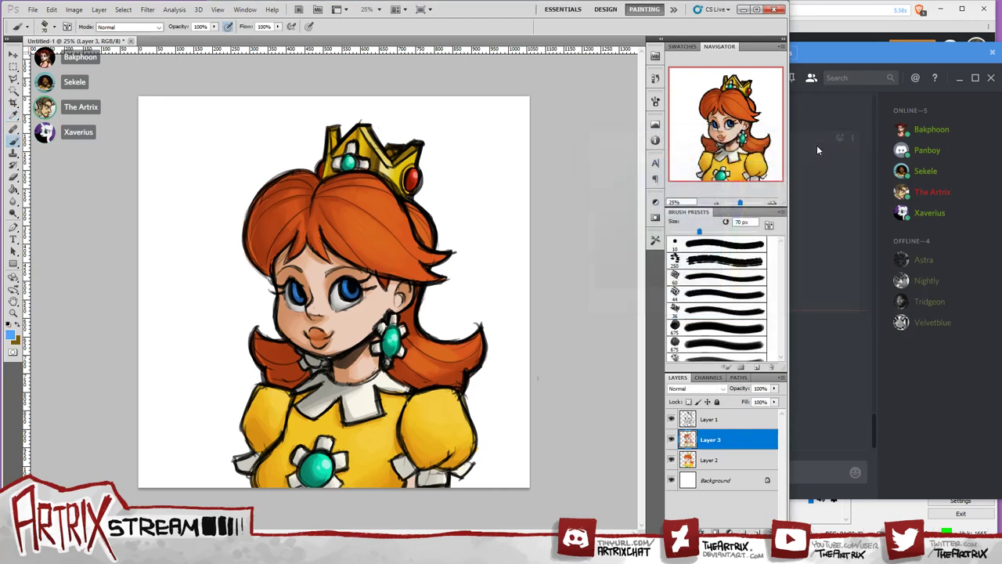
left_click_drag(302, 297, 350, 292)
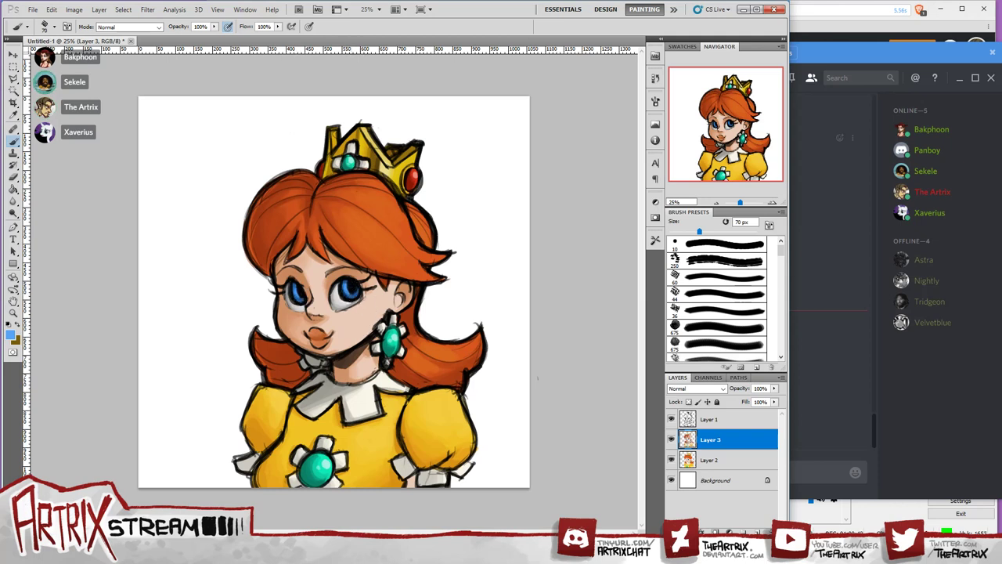
Sample the iris's dark blue, darken it to #153965 and shade the iris of the eye nearer the earring.
left_click(346, 285, "alt")
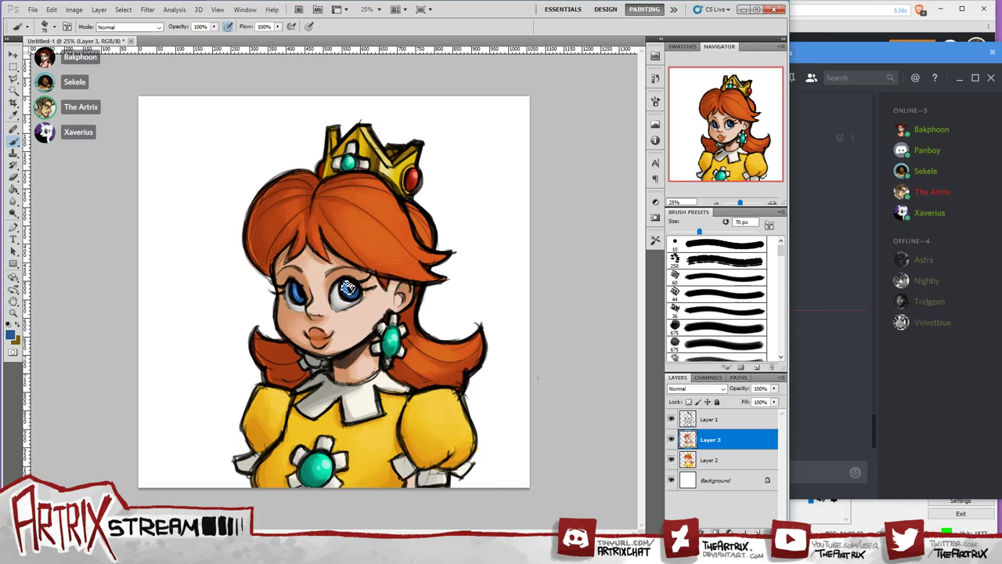
left_click(347, 283, "alt")
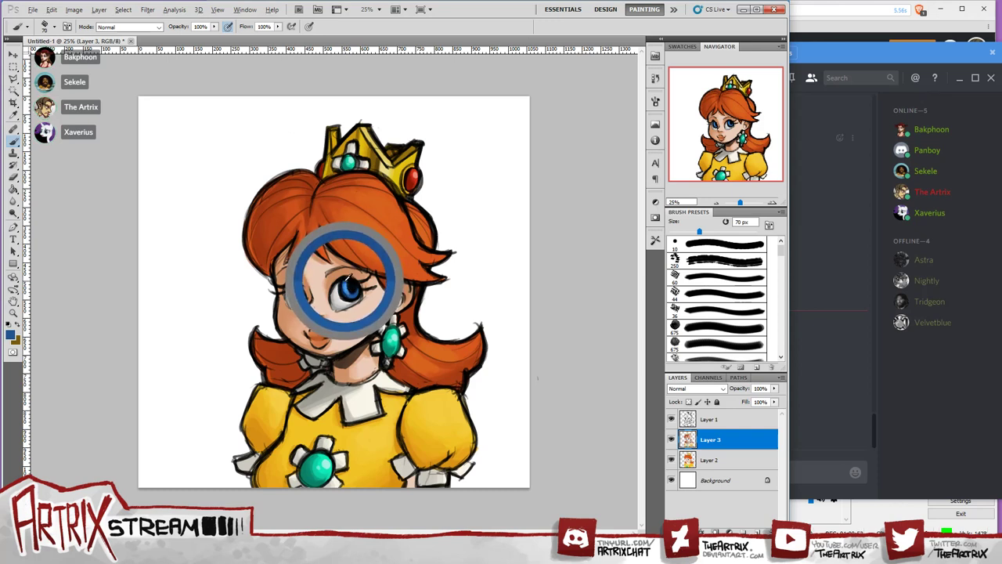
left_click(11, 335)
left_click_drag(699, 228, 695, 238)
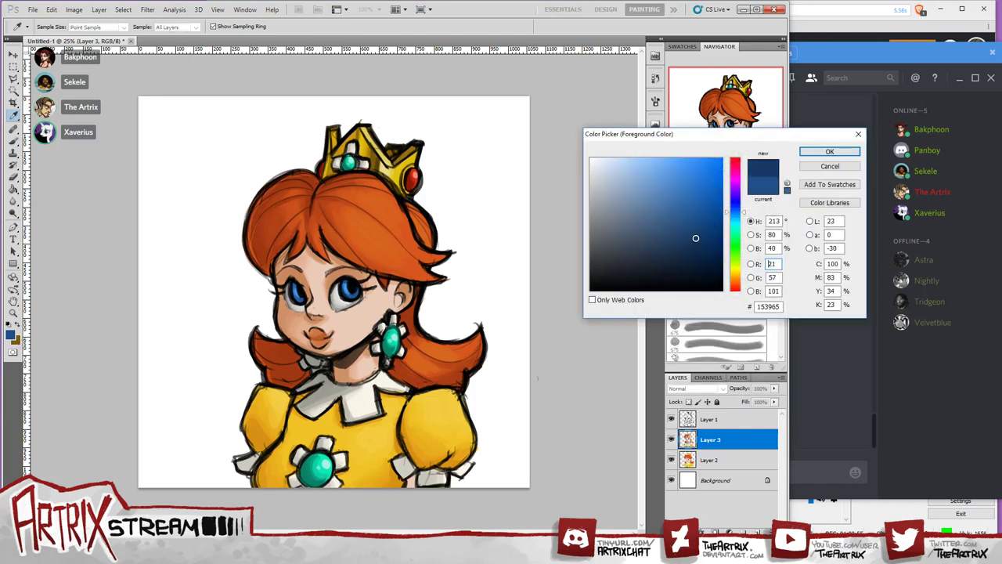
left_click(826, 151)
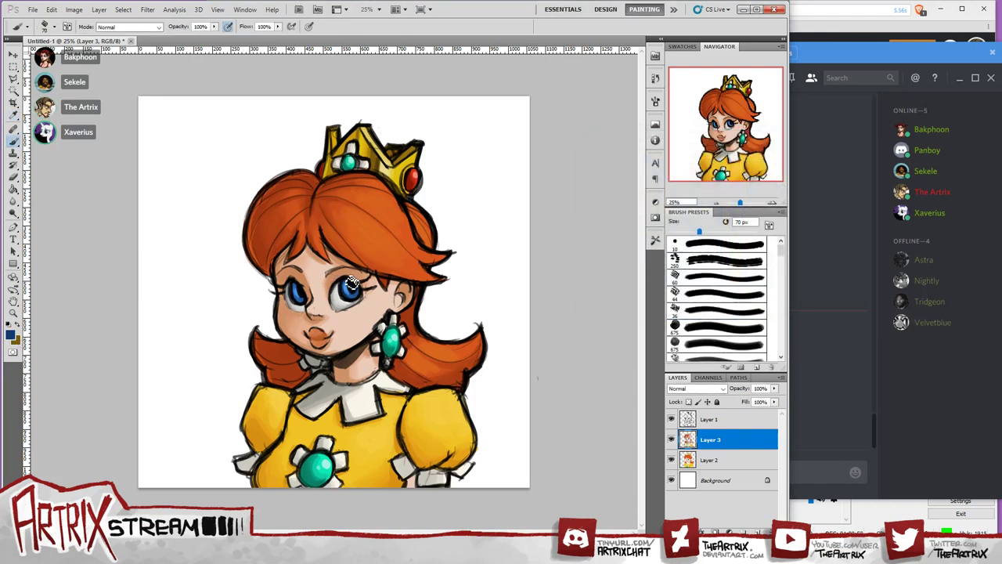
left_click_drag(350, 286, 358, 291)
Pick the collar's off-white #f8f5e8 and touch up the collar's light areas.
key("x")
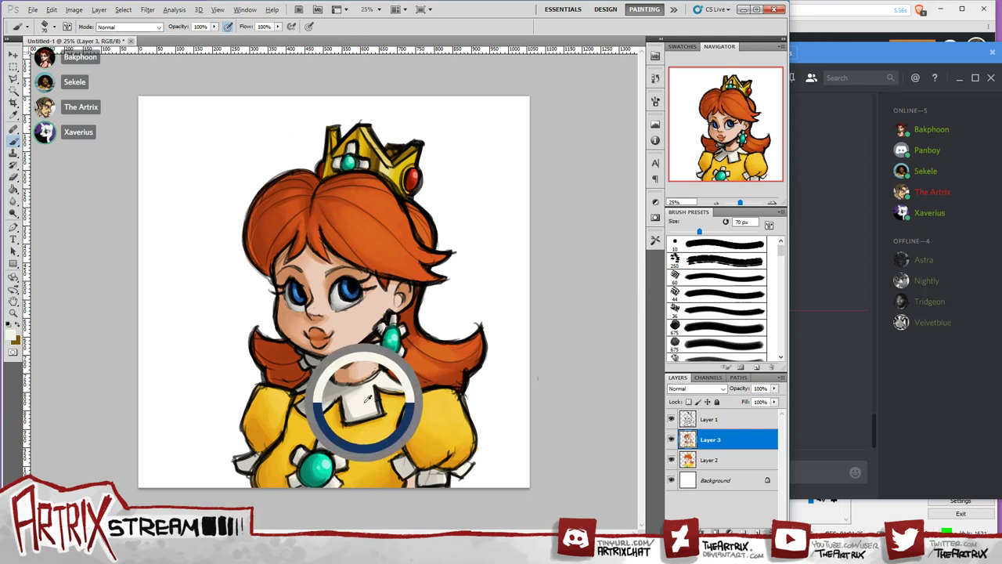
left_click(12, 337)
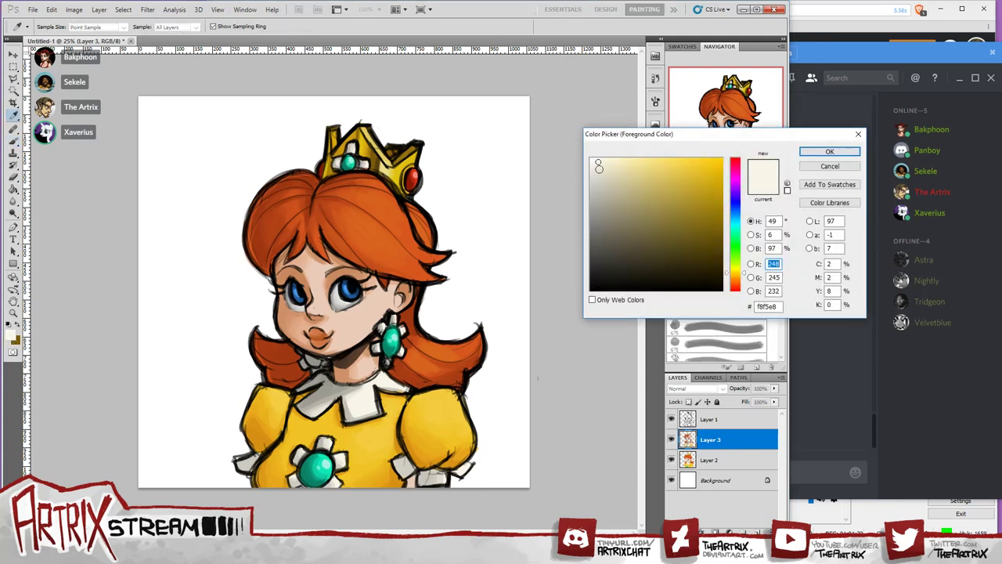
left_click(824, 152)
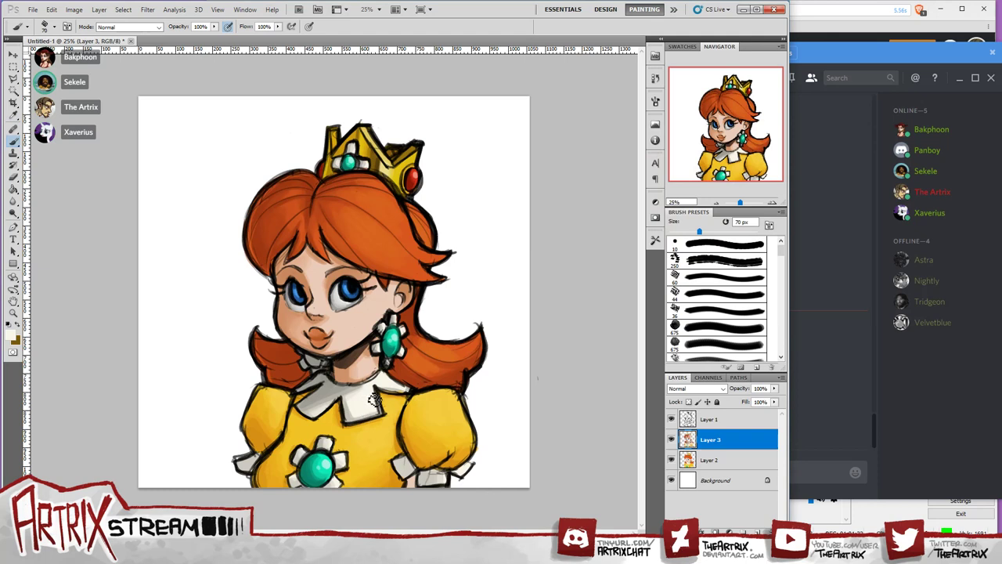
Sample the earring gem's light teal, lighten it to #d5f6ef and reduce the brush to 45 px for gem highlights.
left_click(393, 341, "alt")
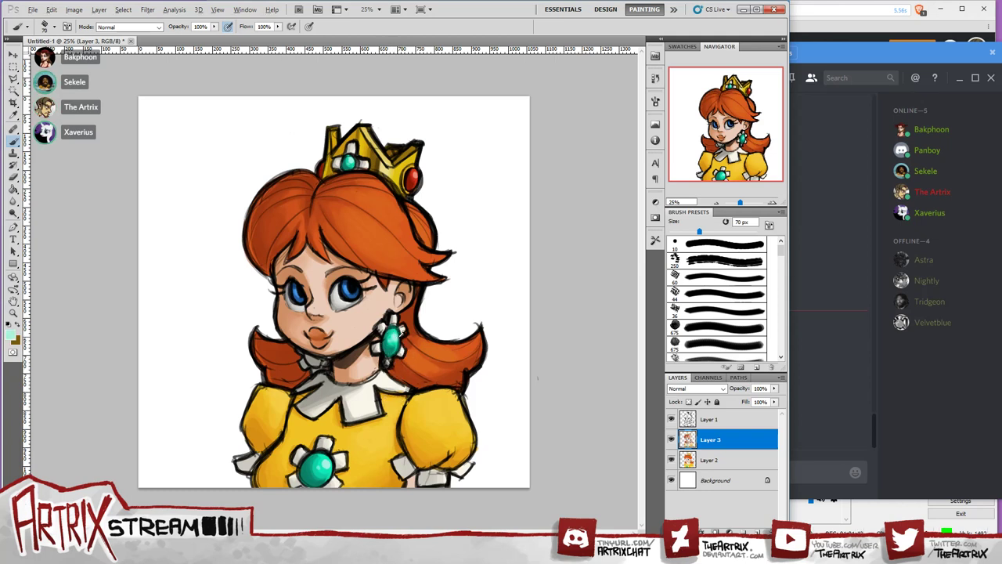
left_click(13, 337)
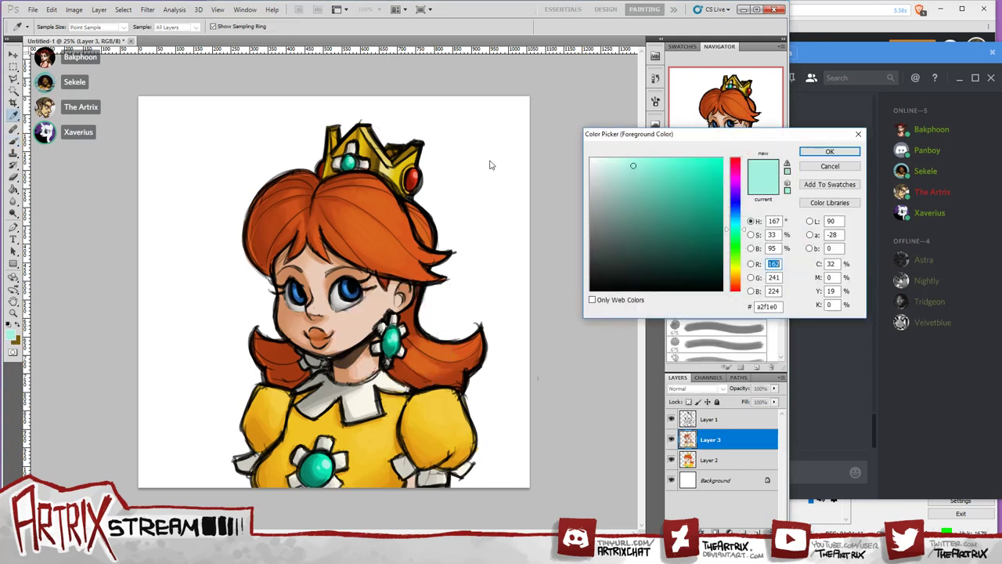
left_click(632, 168)
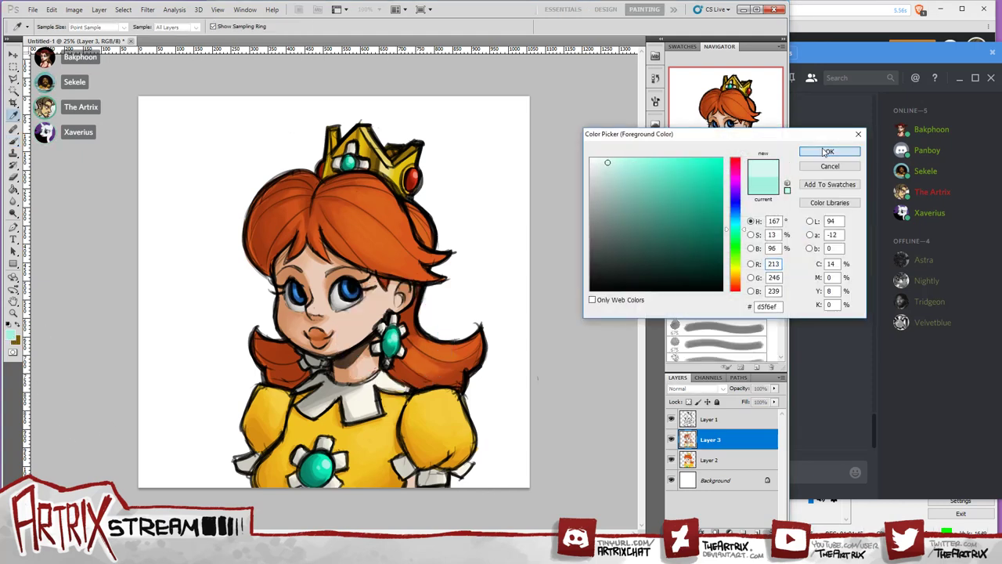
left_click(830, 151)
key("bracketleft")
key("bracketleft")
key("bracketleft")
key("bracketleft")
key("bracketleft")
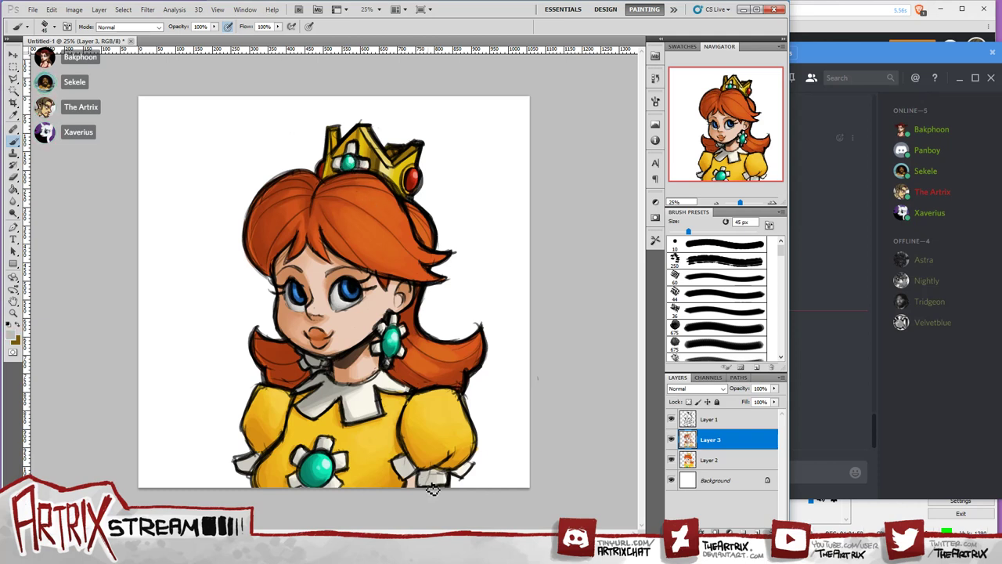
Darken the sampled cuff grey to #97968f and shade both sleeve cuffs, enlarging the brush from 45 to 90 px.
left_click(14, 338)
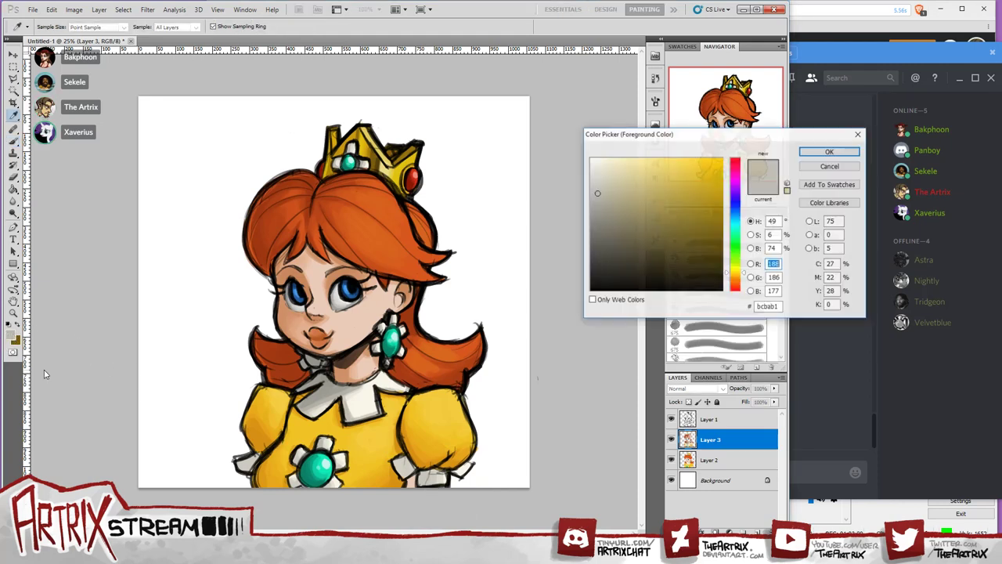
left_click(597, 211)
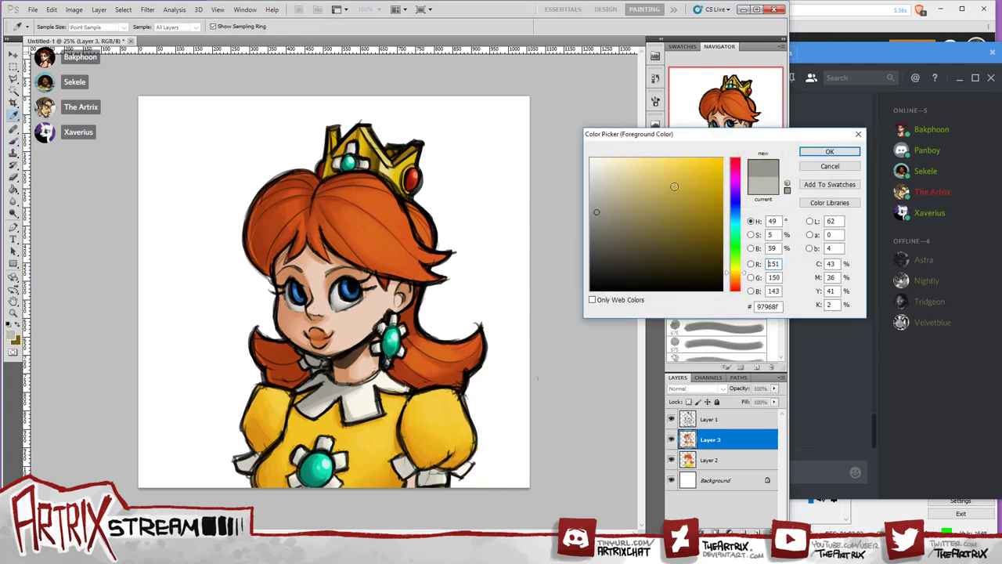
left_click(828, 152)
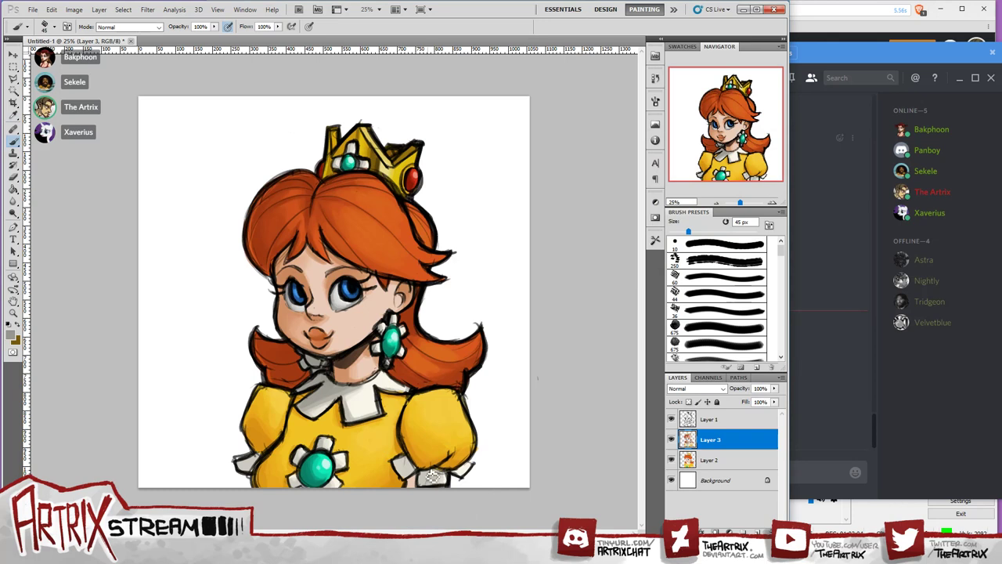
key("bracketright")
key("bracketright")
key("bracketright")
key("bracketright")
key("bracketright")
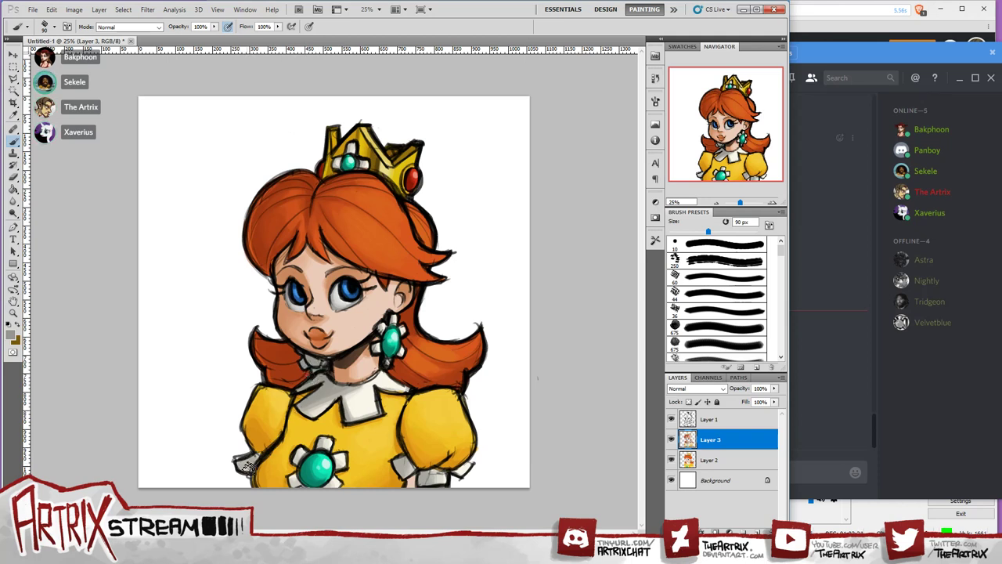
Sample the dress yellows, reduce the brush to 45 px and touch up the sleeves and bodice, plus the collar in its own off-white.
left_click(275, 399, "alt")
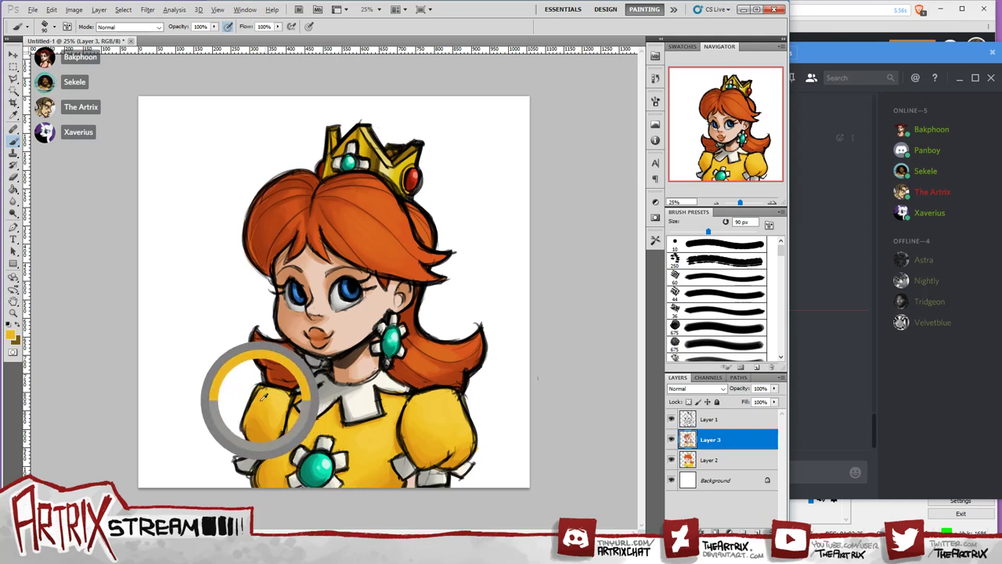
key("bracketleft")
key("bracketleft")
key("bracketleft")
key("bracketleft")
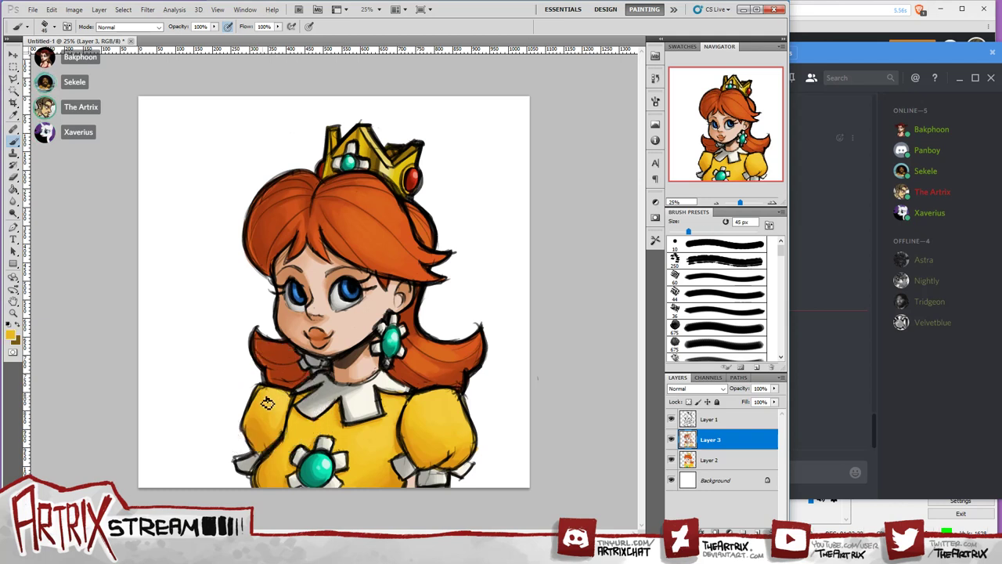
left_click(374, 437, "alt")
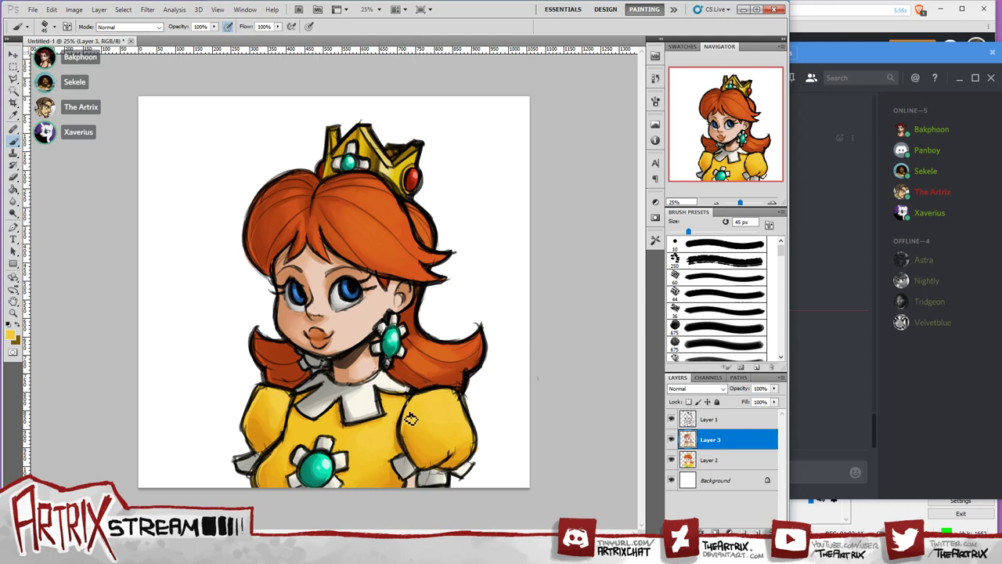
left_click(395, 388, "alt")
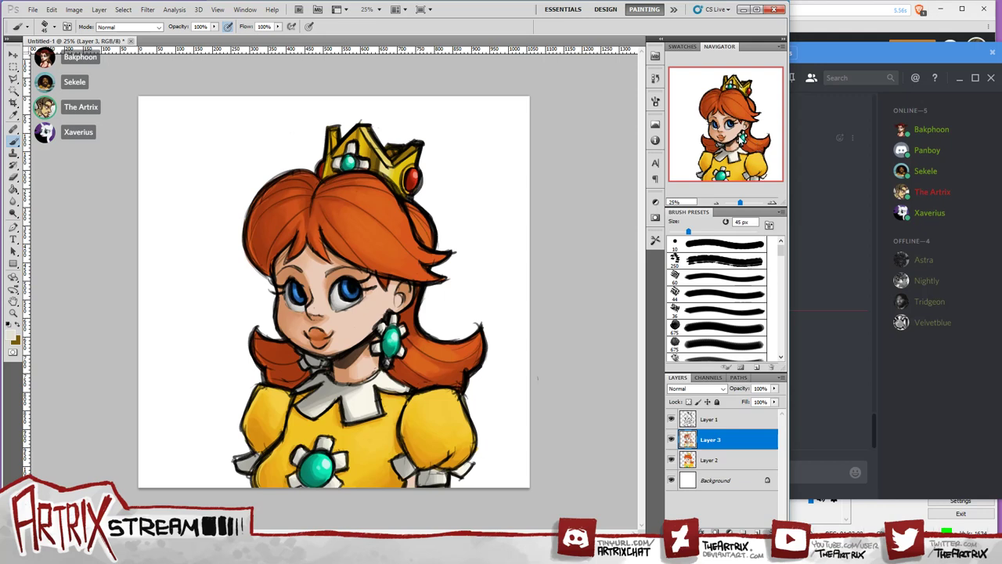
Sample the red of the crown's oval jewel, adjust it to a deep red and shade the jewel.
left_click(412, 180, "alt")
left_click(11, 335)
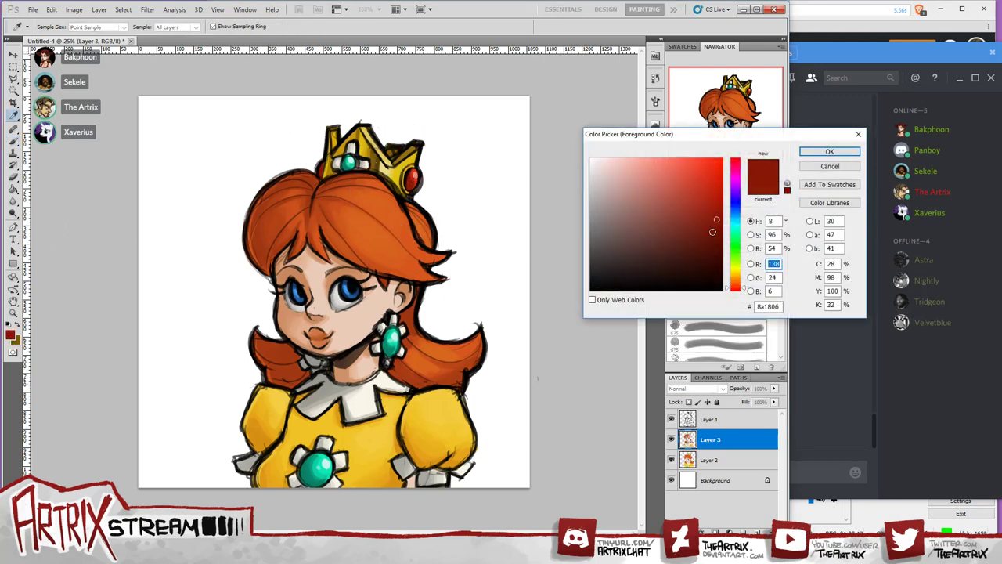
left_click(830, 152)
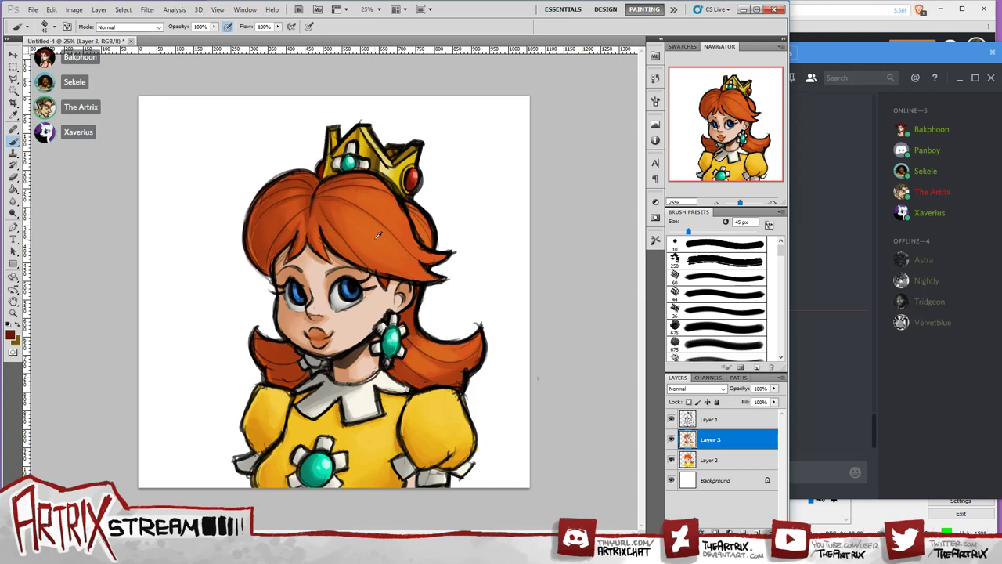
Sample the bangs' orange, lighten and shift it to #ebab58, and enlarge the brush to 80 px for hair highlights.
left_click(378, 232, "alt")
left_click(11, 336)
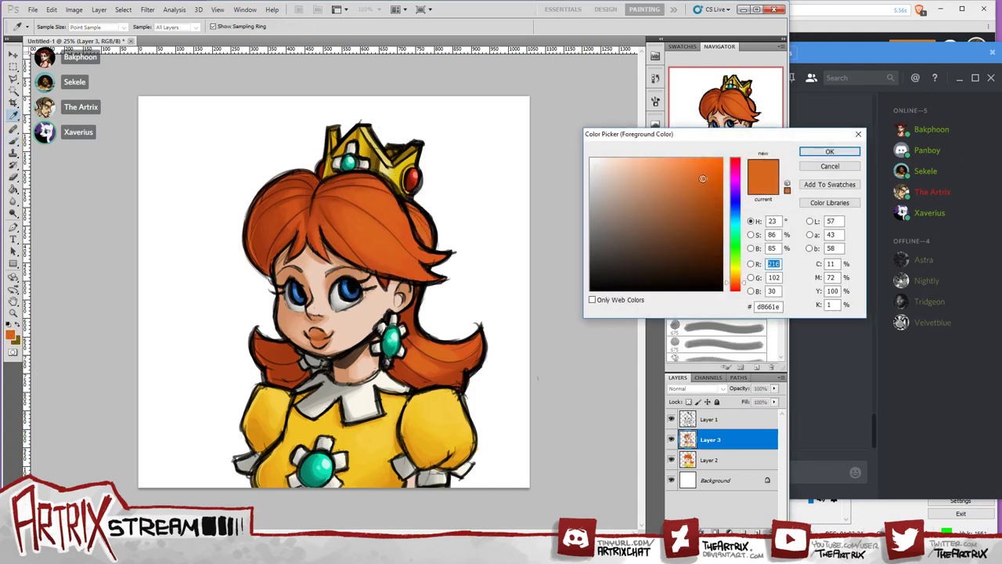
mouse_move(700, 170)
left_mouse_down()
mouse_move(665, 165)
mouse_move(673, 167)
left_mouse_up()
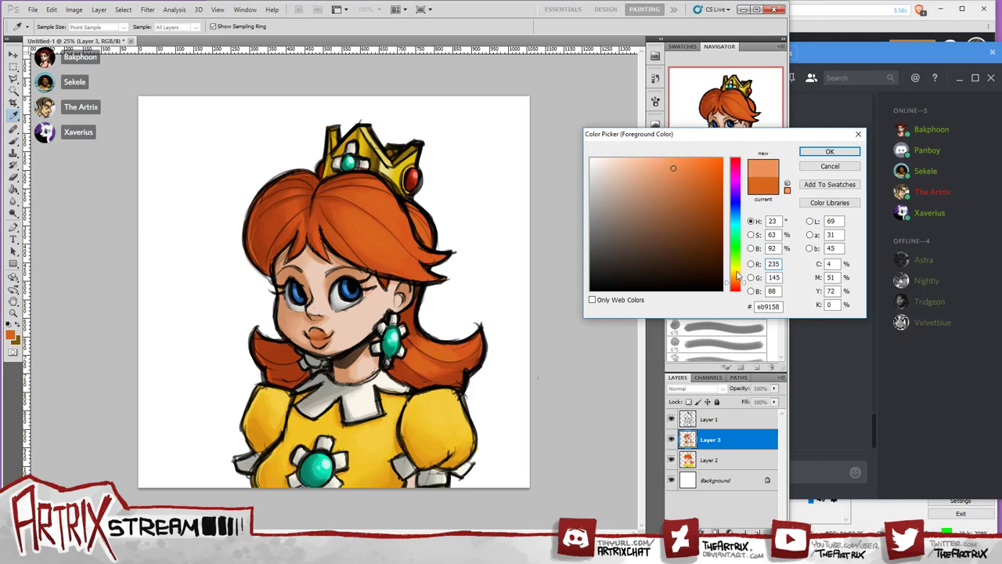
left_click(740, 278)
left_click(829, 152)
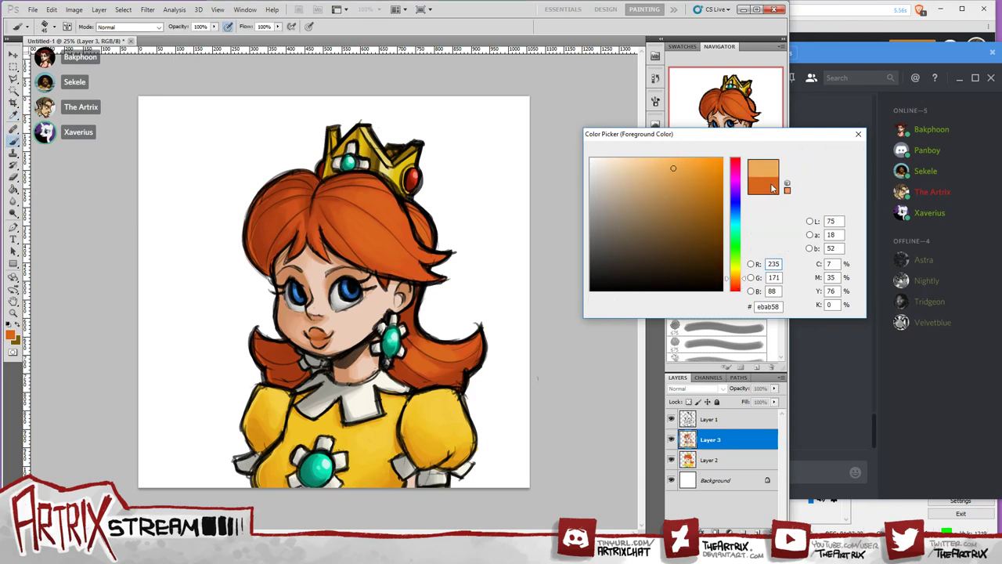
key("bracketright")
key("bracketright")
key("bracketright")
key("bracketright")
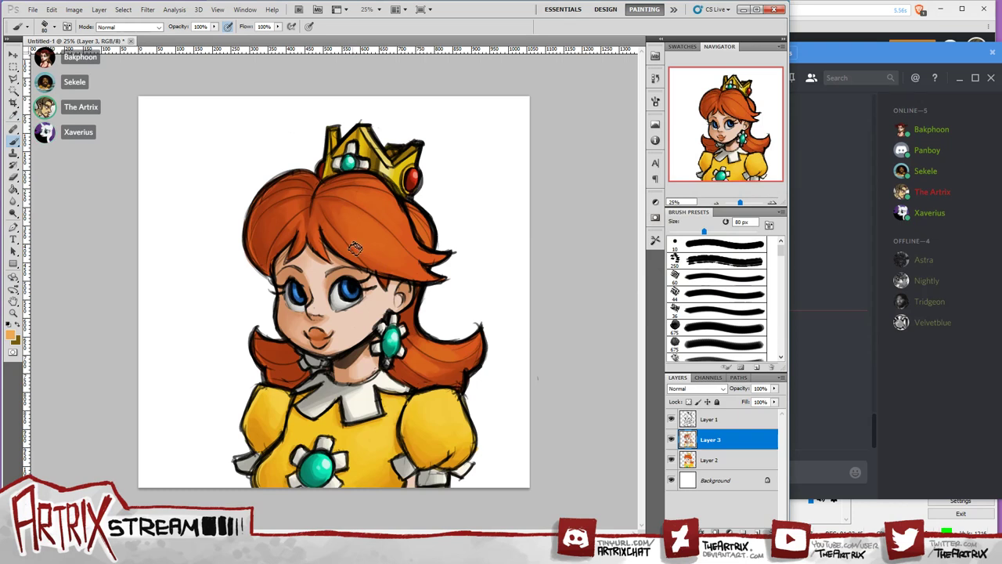
Try light orange highlight strokes on the bangs with a 90 px brush, and undo them.
key("bracketright")
key("bracketright")
key("bracketright")
key("bracketleft")
key("bracketleft")
key("bracketleft")
key("bracketleft")
key("bracketright")
key("bracketright")
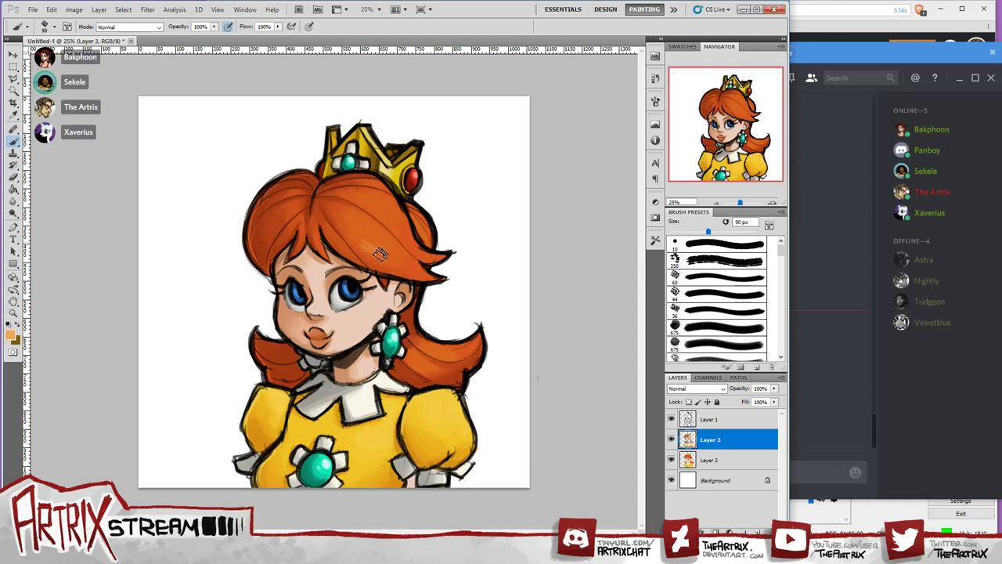
mouse_move(378, 249)
left_mouse_down()
mouse_move(391, 239)
mouse_move(383, 235)
left_mouse_up()
mouse_move(398, 235)
left_mouse_down()
mouse_move(380, 215)
mouse_move(404, 235)
mouse_move(386, 202)
left_mouse_up()
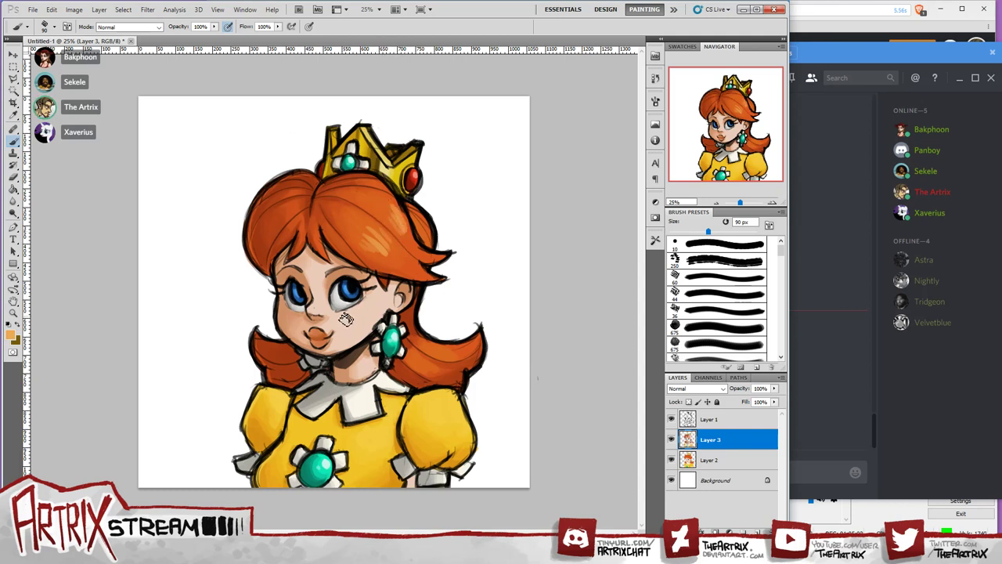
key("ctrl+alt+z")
key("ctrl+alt+z")
key("ctrl+alt+z")
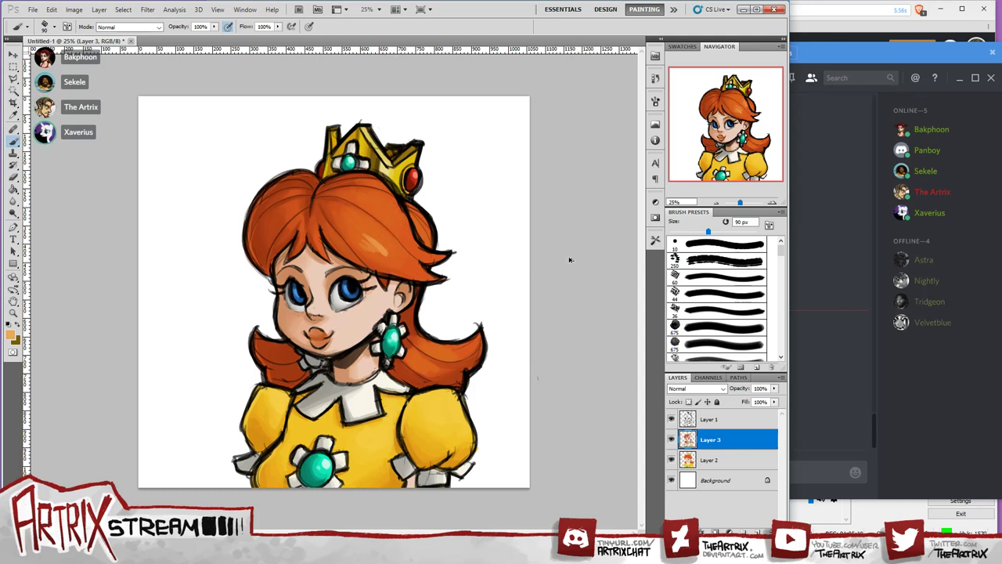
key("ctrl+alt+z")
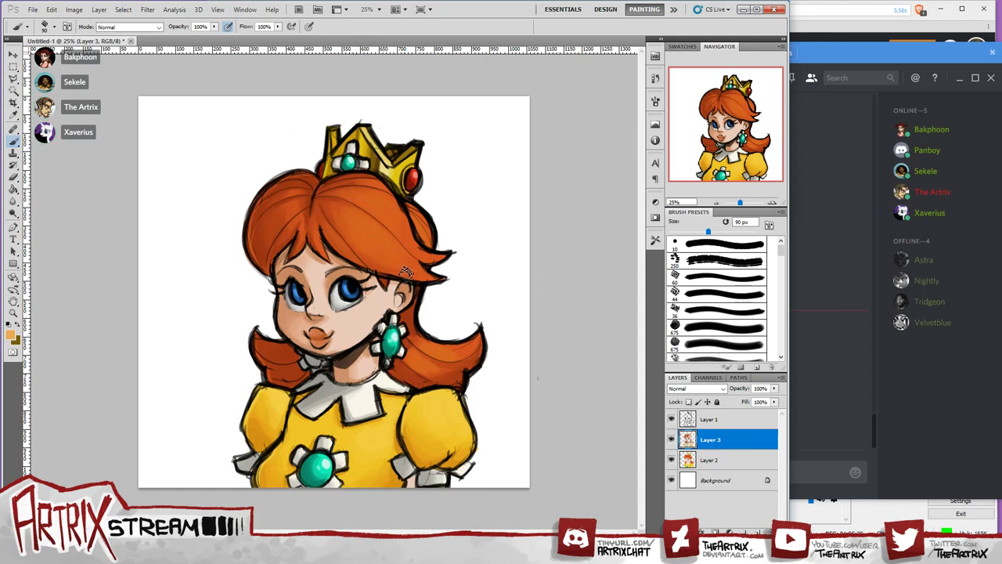
Try a broad highlight stroke on the bangs with a 200 px brush.
key("bracketright")
key("bracketright")
key("bracketright")
key("bracketright")
key("bracketright")
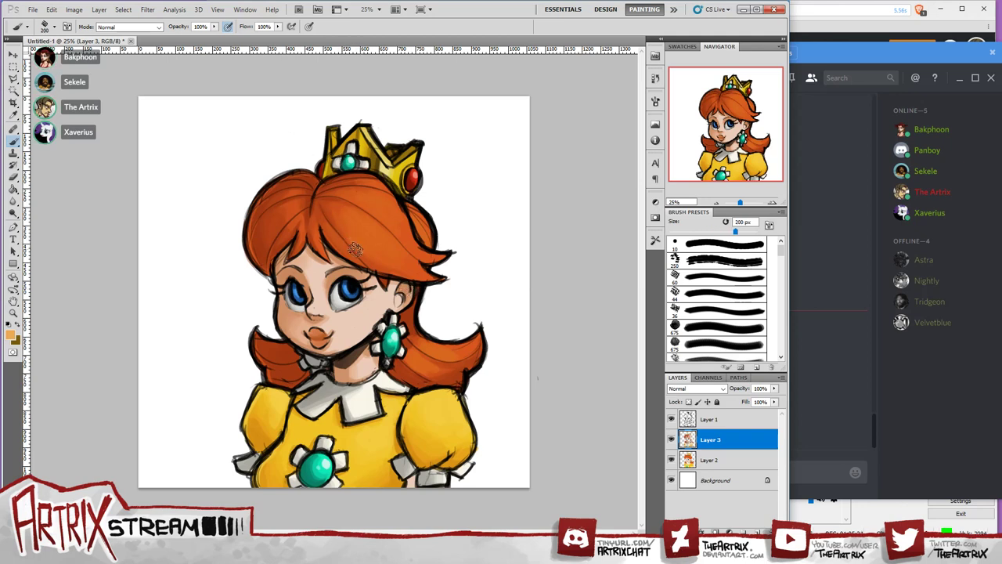
mouse_move(355, 248)
left_mouse_down()
mouse_move(366, 225)
mouse_move(350, 239)
mouse_move(364, 244)
mouse_move(355, 228)
mouse_move(379, 251)
mouse_move(362, 223)
mouse_move(387, 253)
mouse_move(374, 223)
mouse_move(388, 225)
mouse_move(375, 209)
mouse_move(397, 237)
mouse_move(363, 209)
left_mouse_up()
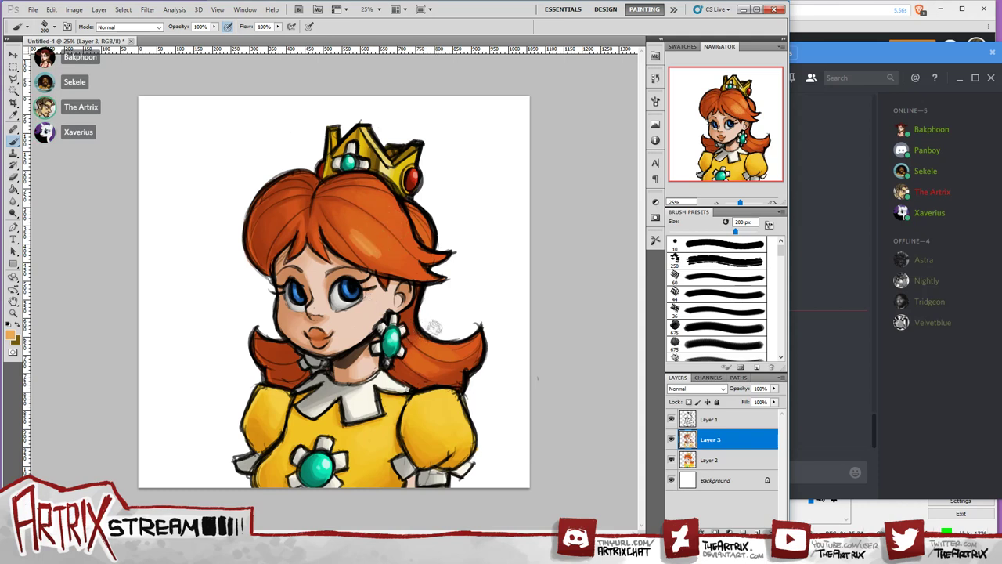
Set the brush to 100 px and paint #ebab58 highlights across the bangs and the hair flip beside the earring.
key("bracketleft")
key("bracketleft")
key("bracketleft")
key("bracketleft")
key("bracketleft")
key("bracketleft")
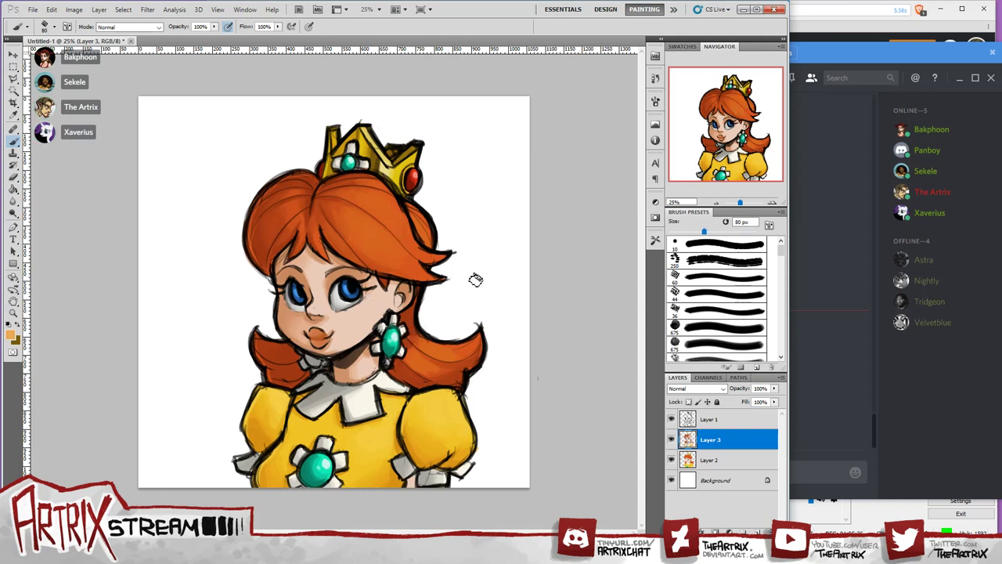
key("bracketright")
key("bracketright")
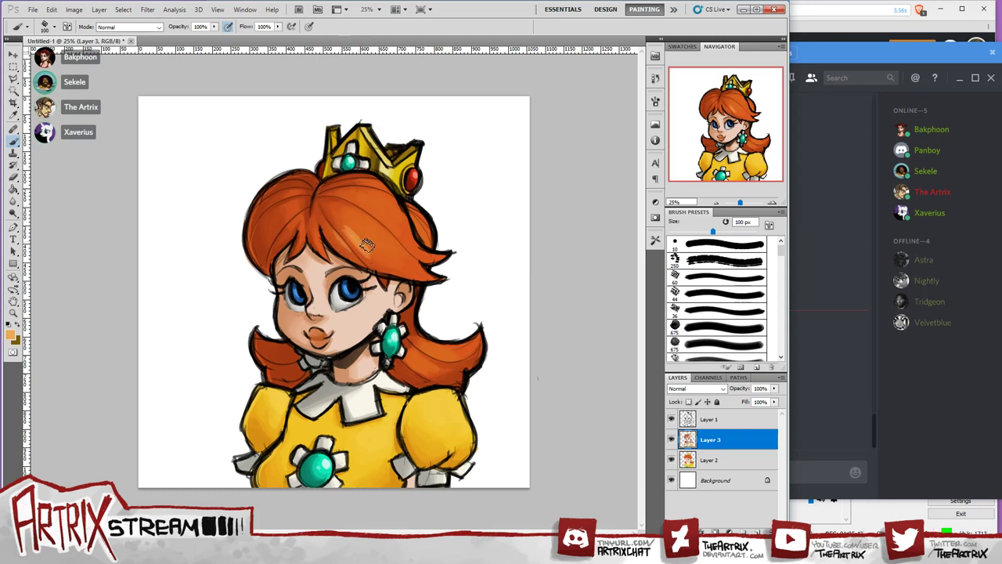
mouse_move(367, 245)
left_mouse_down()
mouse_move(382, 224)
mouse_move(376, 214)
mouse_move(365, 236)
mouse_move(382, 243)
mouse_move(376, 231)
mouse_move(390, 227)
mouse_move(377, 215)
mouse_move(395, 222)
mouse_move(395, 213)
left_mouse_up()
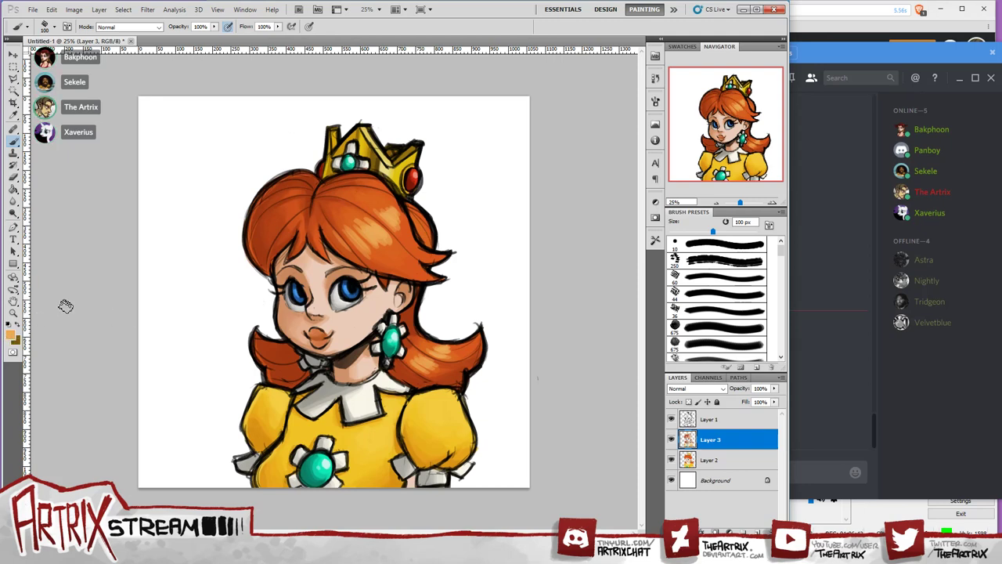
Lighten the highlight colour to #f6e3ca and add the brightest glints to the bangs and the hair flip beside the earring.
left_click(11, 336)
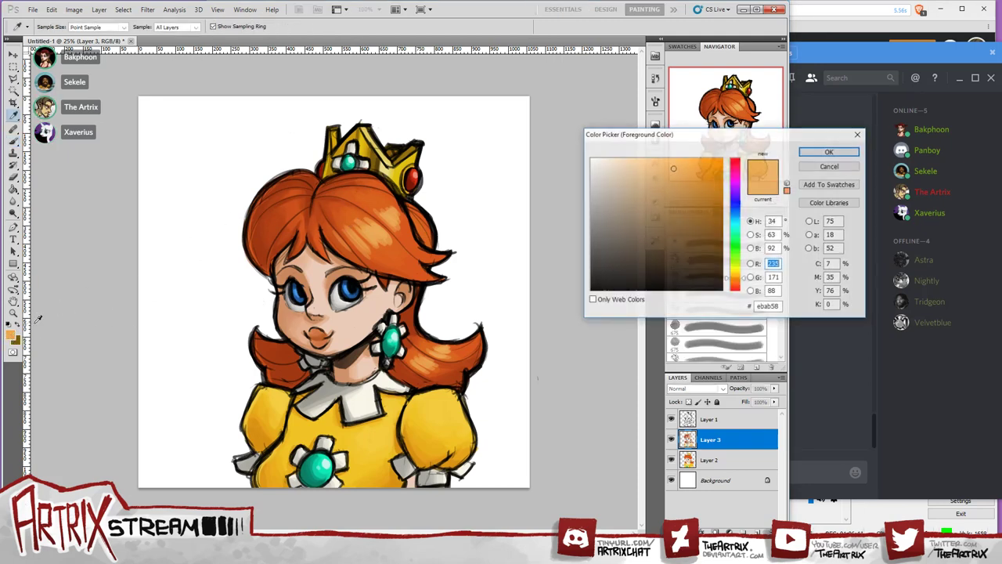
left_click(629, 163)
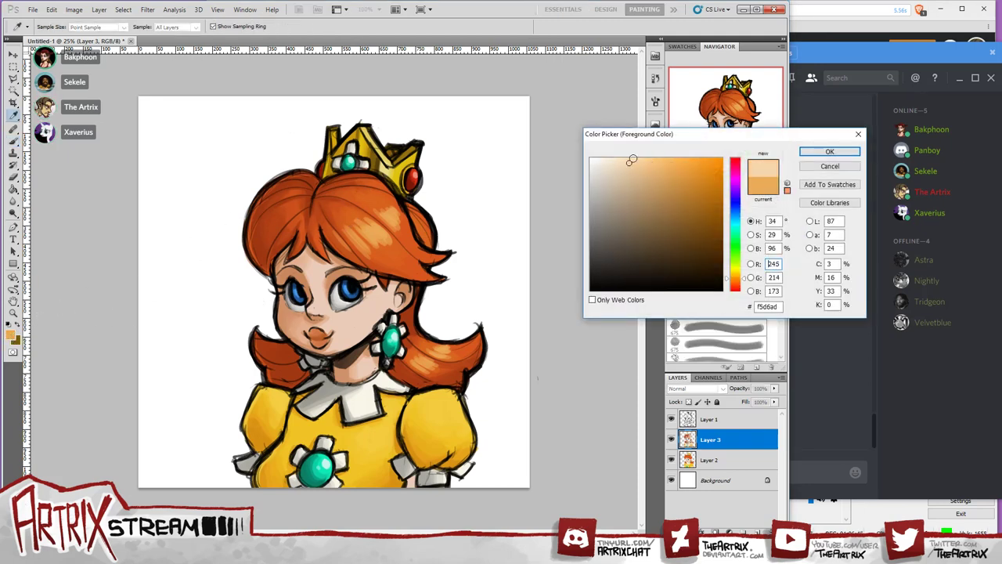
left_click(830, 151)
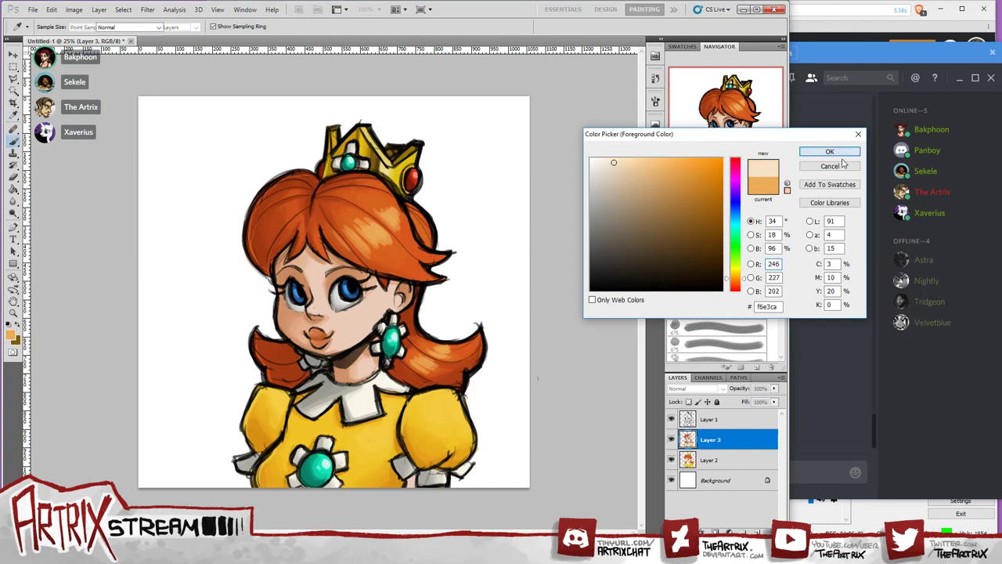
left_click(809, 429)
left_click(188, 430)
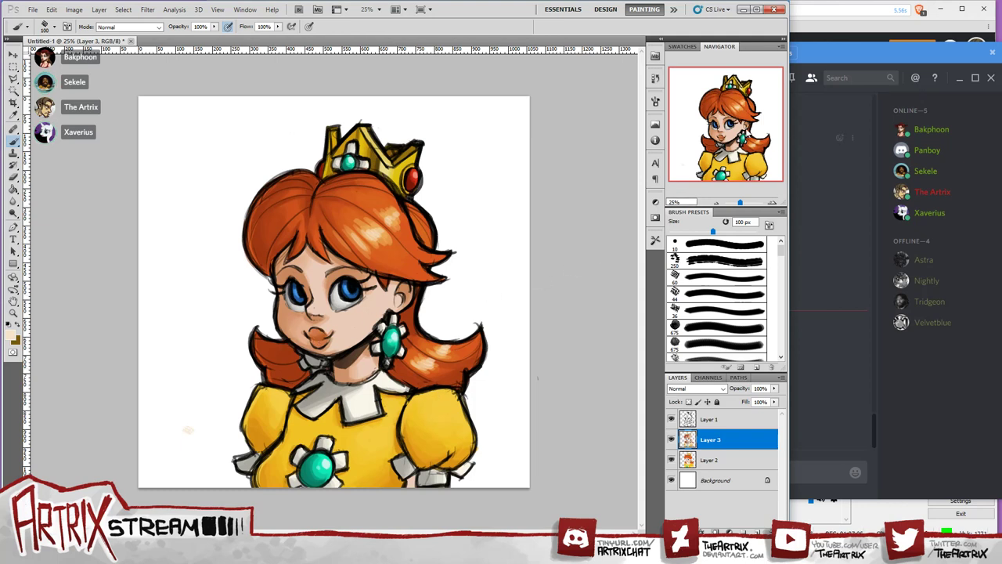
Sample the crown's light yellow, lighten it to a pale cream and paint highlights on the crown near the red jewel.
left_click(380, 174, "alt")
left_click(13, 338)
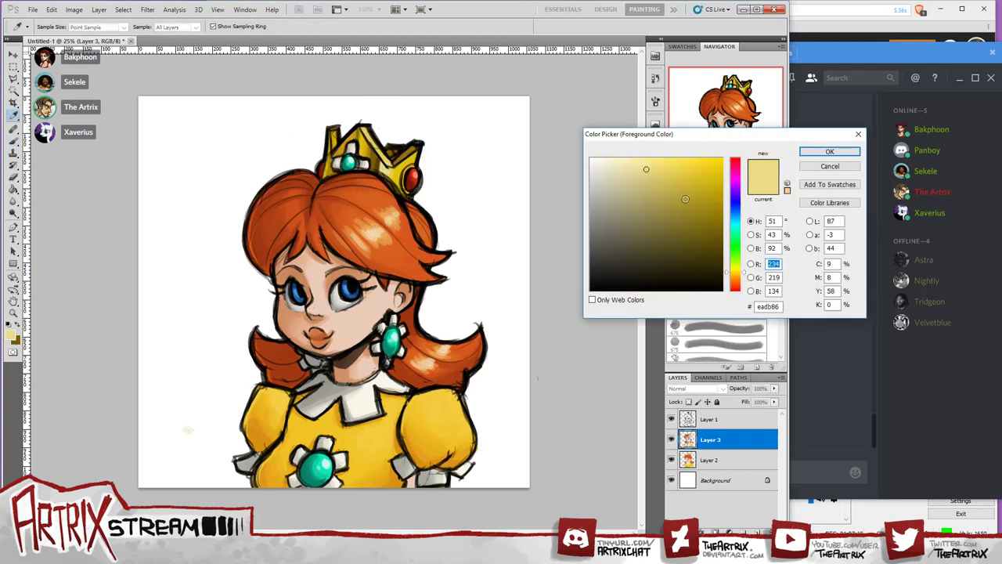
left_click_drag(642, 173, 618, 163)
left_click(830, 152)
key("b")
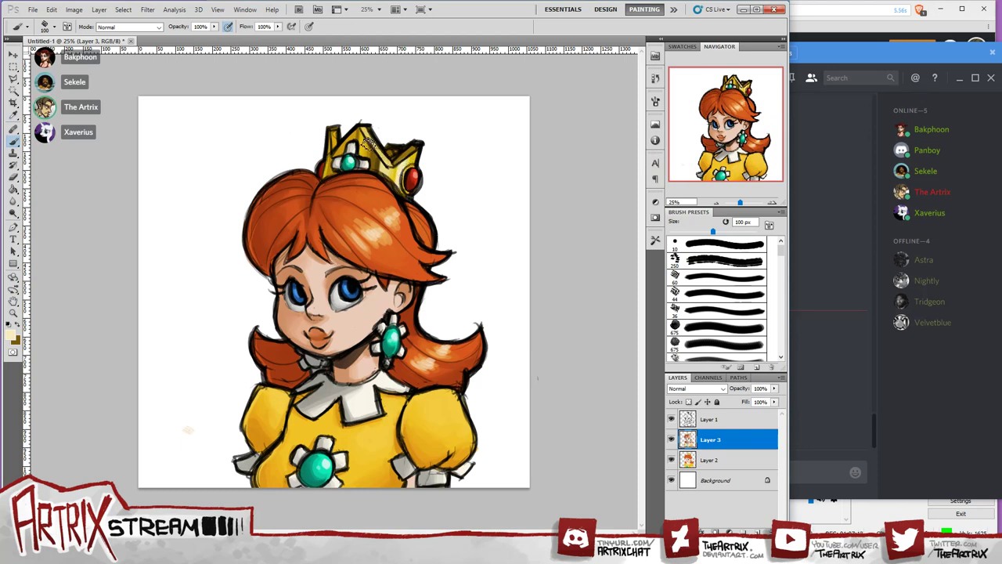
Sample light, mid and dark golds from the crown and blend the shading on its points.
left_click(367, 146, "alt")
left_click(373, 144, "alt")
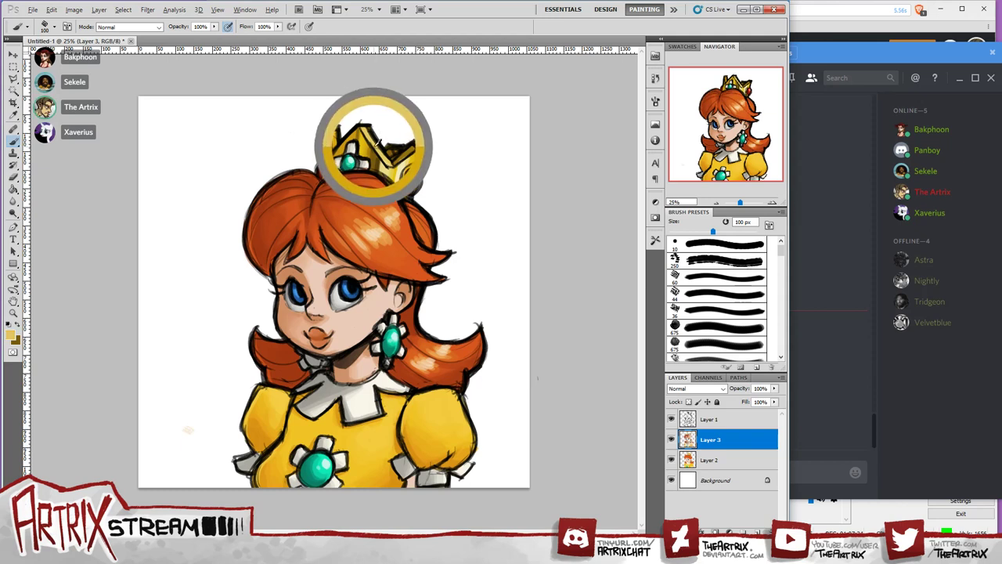
mouse_move(374, 144)
left_mouse_down()
mouse_move(380, 163)
mouse_move(373, 138)
left_mouse_up()
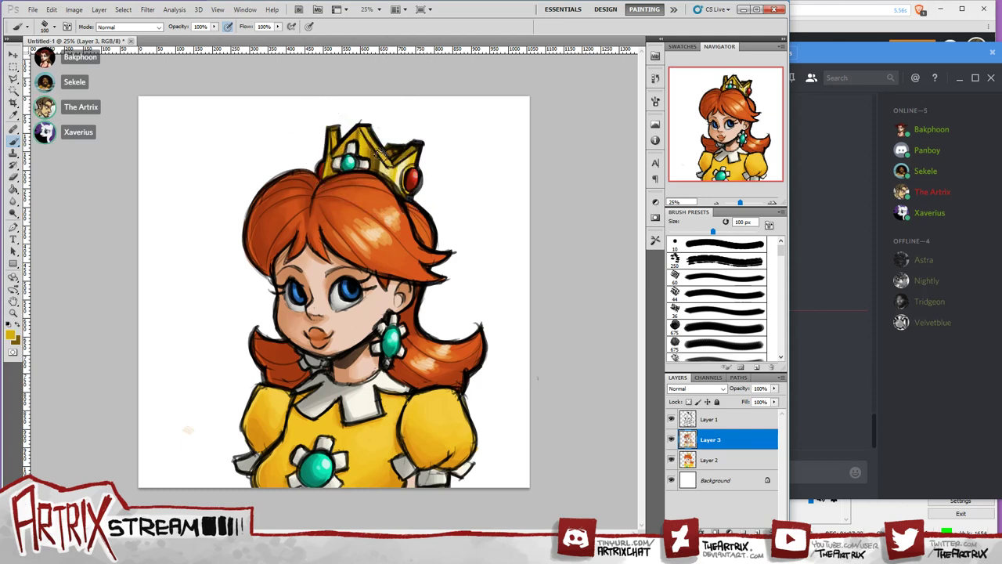
left_click(394, 164, "alt")
left_click(408, 151, "alt")
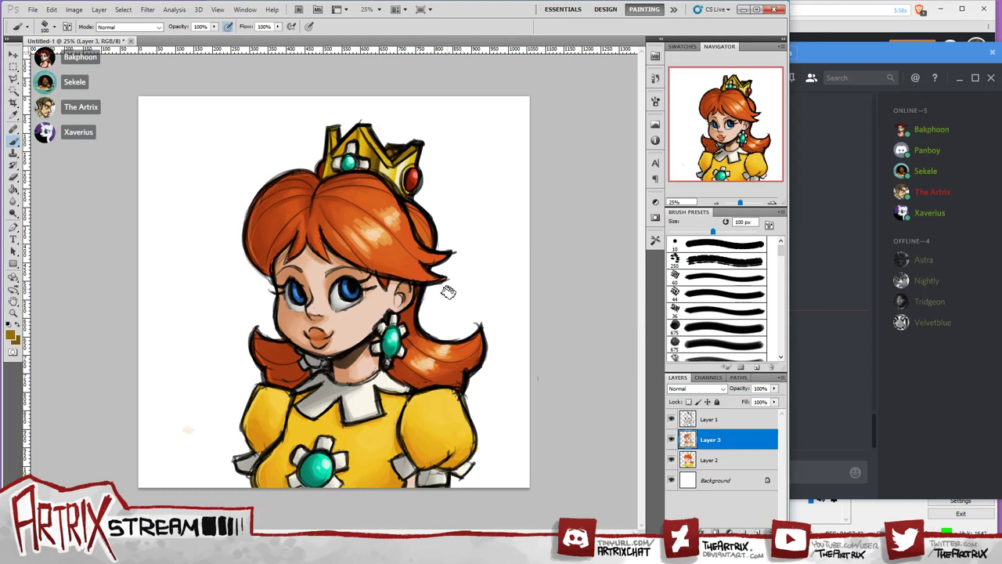
Set the brush colour to the skin shadow tone #c07746 and shade the face.
left_click(418, 329, "alt")
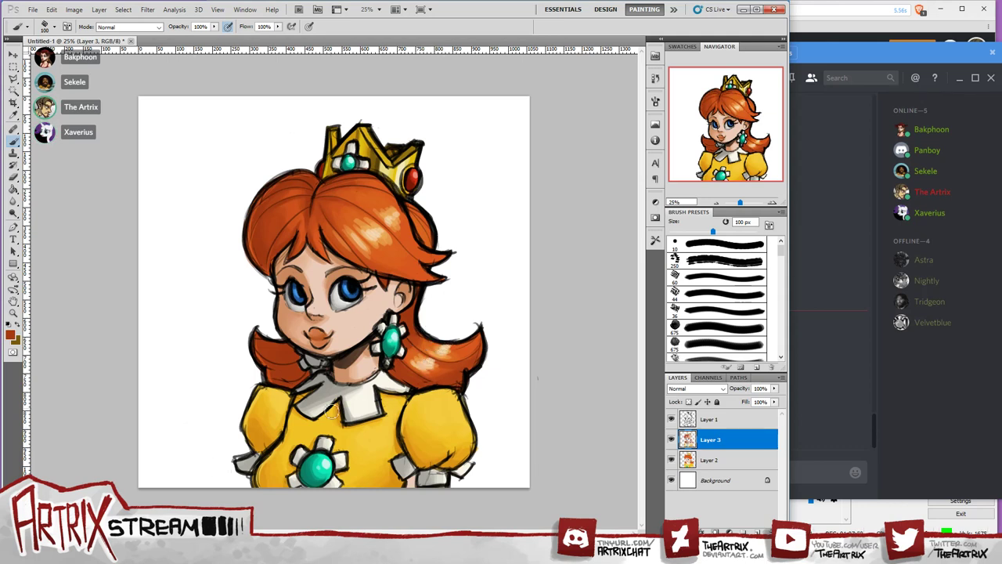
left_click(13, 336)
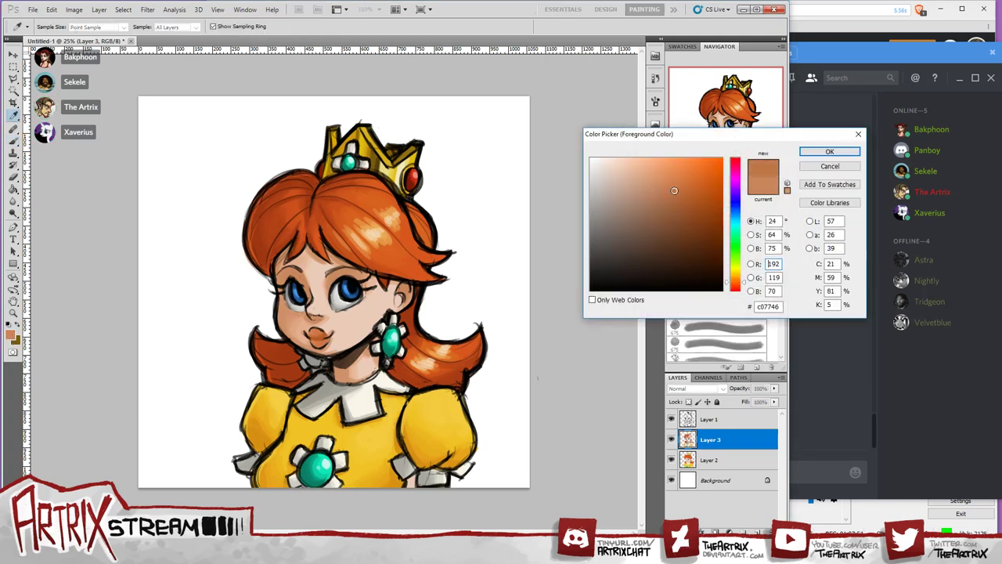
left_click(829, 151)
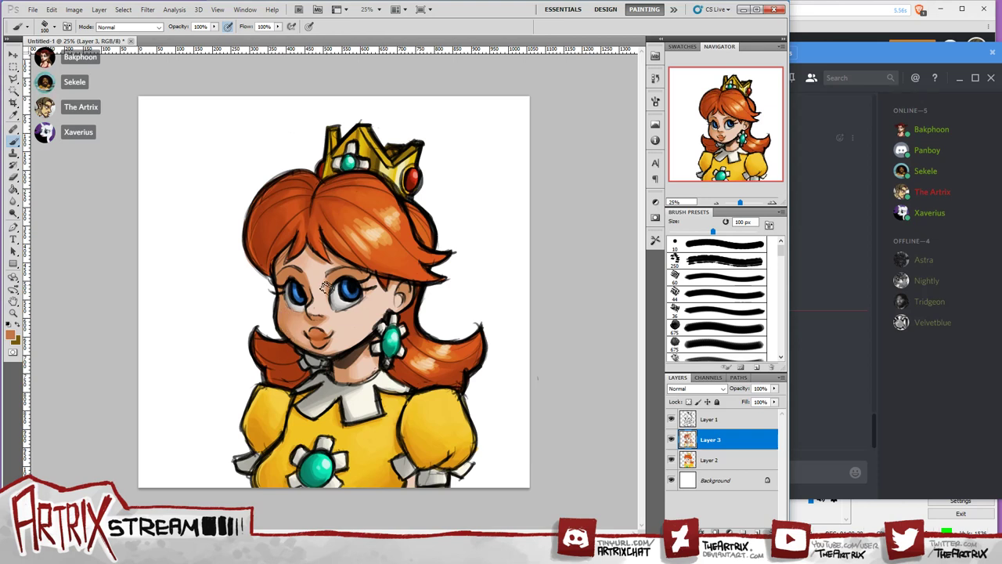
Resample the cheek's skin tones and blend the shading around the nose, jaw and neck.
left_click(295, 317, "alt")
left_click_drag(295, 317, 321, 292)
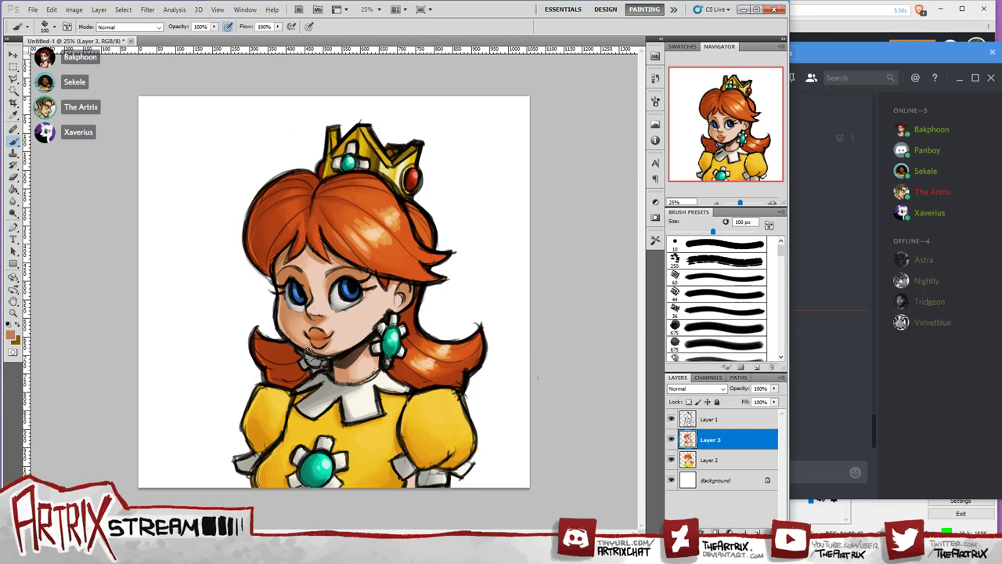
left_click(296, 323, "alt")
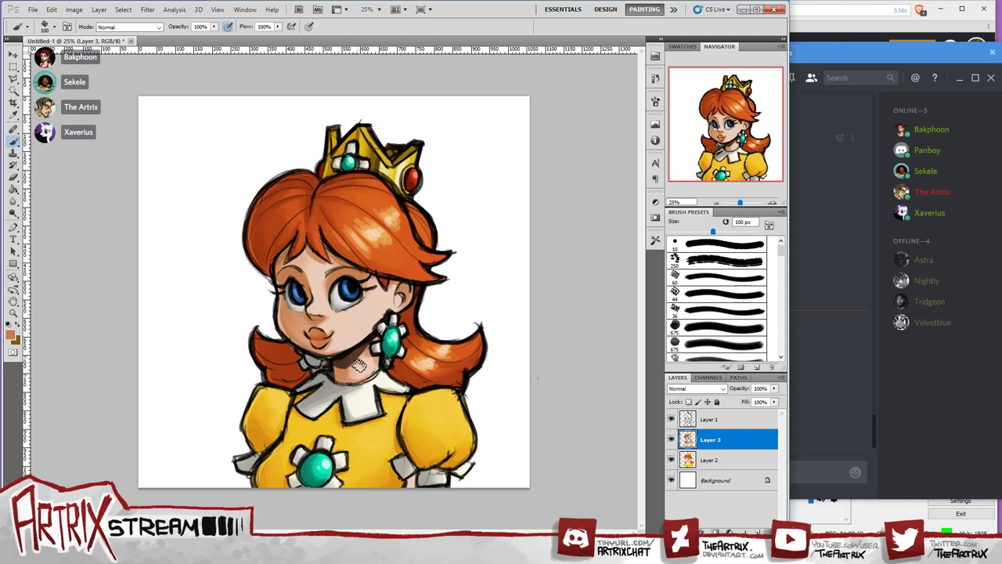
left_click(286, 311, "alt")
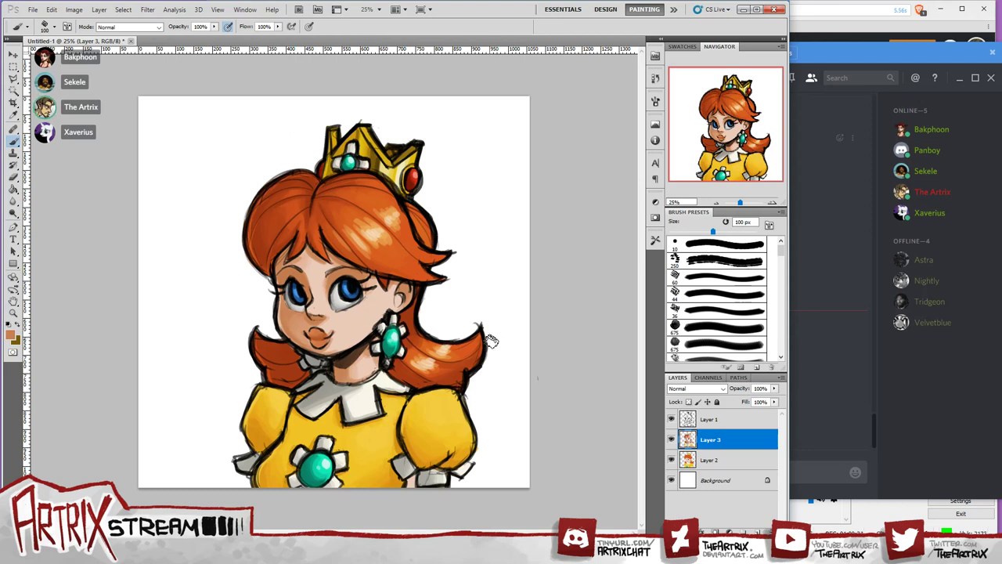
Sample the hair's dark orange-red, reduce the brush to 50 px and touch up the hair flip beside the earring.
left_click(268, 228, "alt")
key("bracketleft")
key("bracketleft")
key("bracketleft")
key("bracketleft")
key("bracketleft")
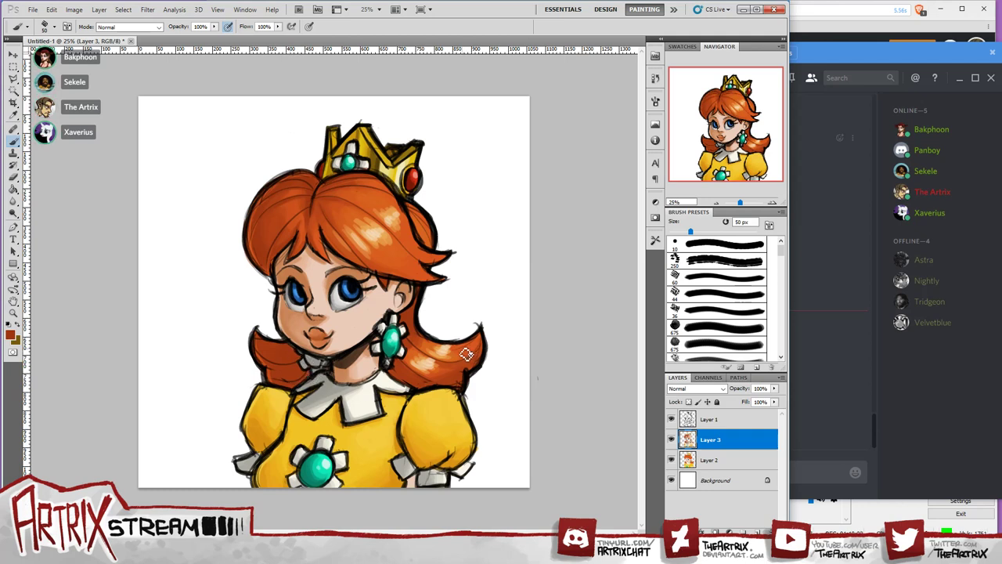
Sample the hair flip's orange-red, darken the brush colour to #8a300f, enlarge the brush to 100 px and shade the hair.
left_click(276, 349, "alt")
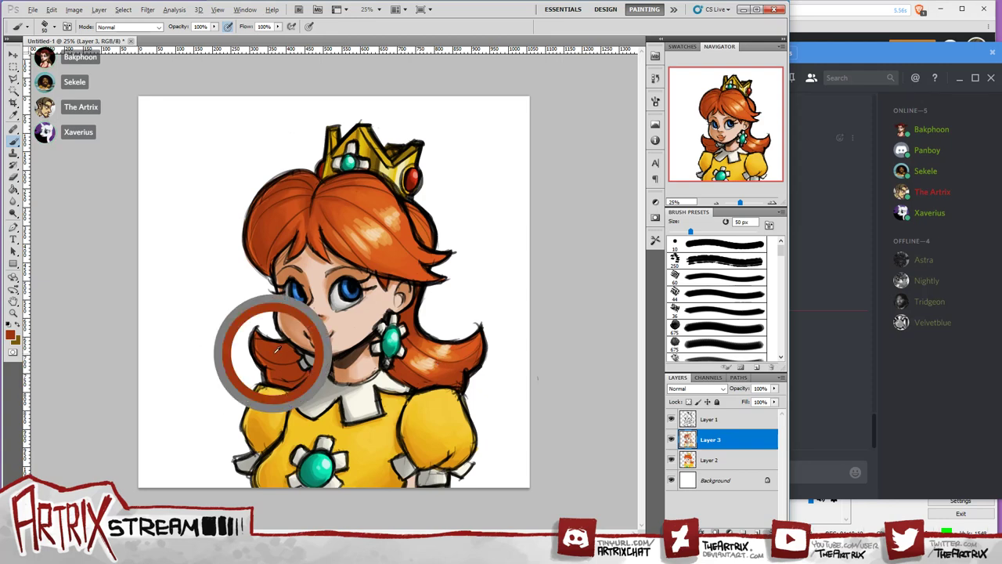
key("i")
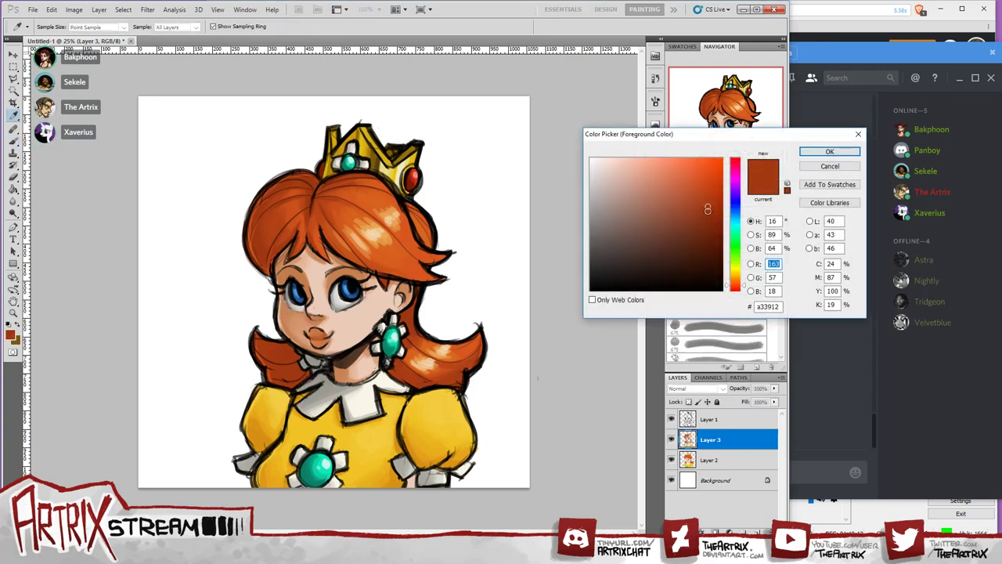
left_click(708, 217)
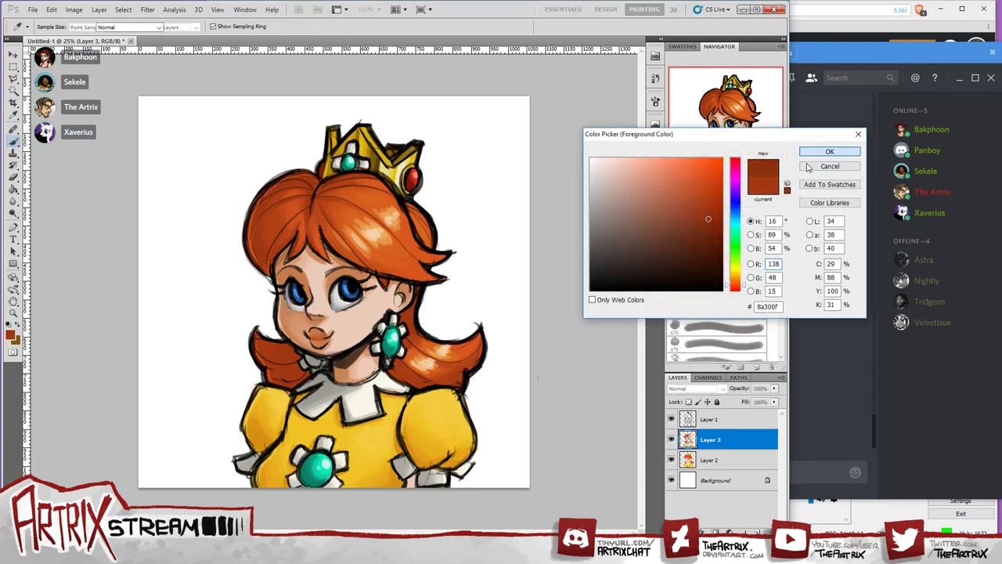
left_click(829, 152)
key("bracketright")
key("bracketright")
key("bracketright")
key("bracketright")
key("bracketright")
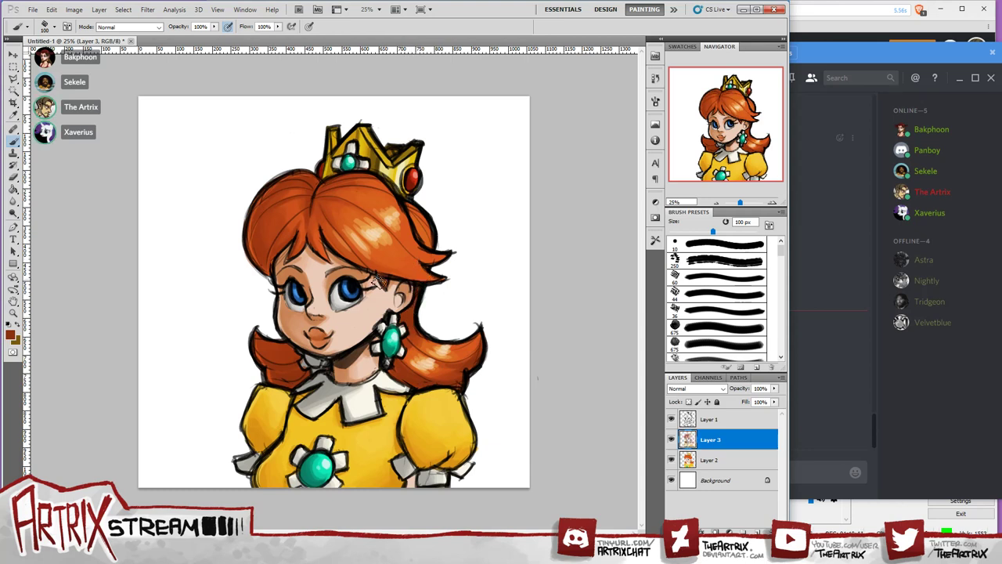
Resample the hair's orange-reds and blend the shading on the hair flip and across the fringe.
left_click(302, 362, "alt")
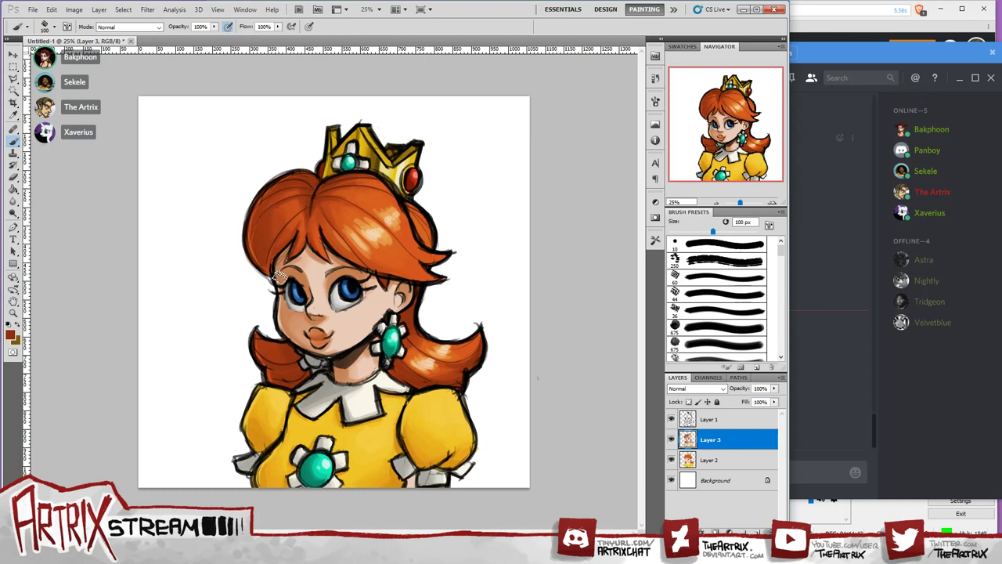
left_click(287, 209, "alt")
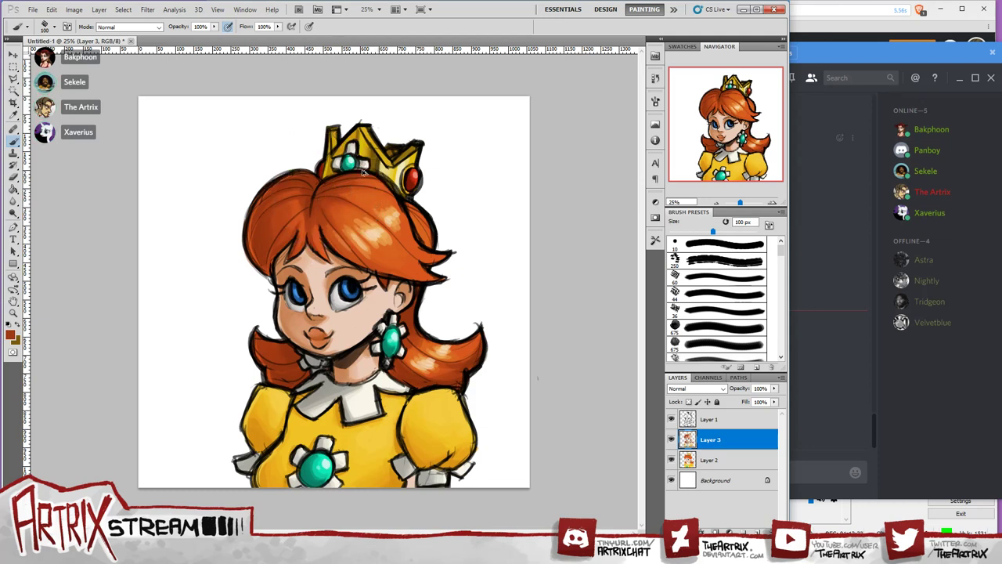
left_click(331, 204, "alt")
Sample the skin shadow tone #c3764c, resample tones below the lips and blend the shading on the chin and jaw.
left_click(288, 255, "alt")
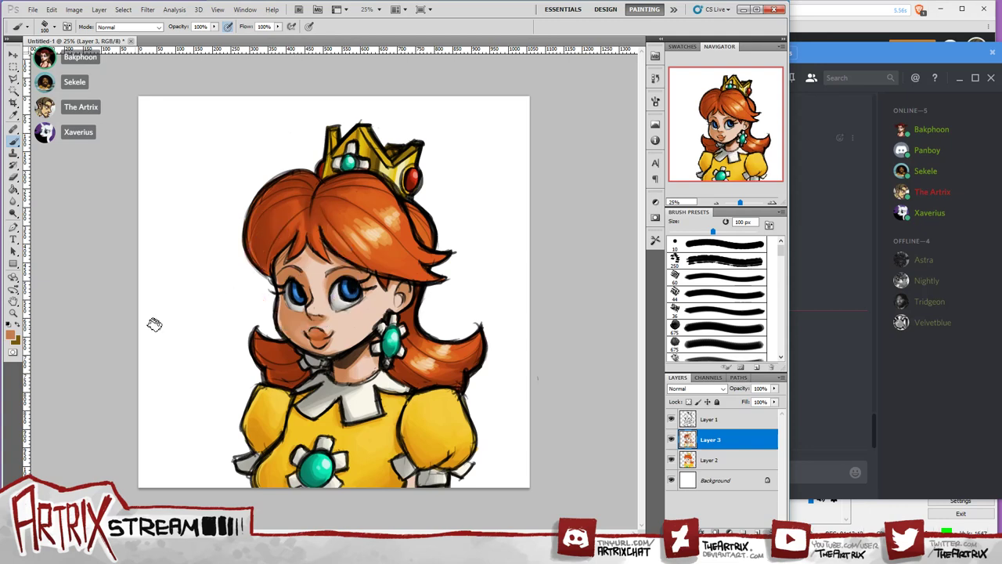
left_click(12, 335)
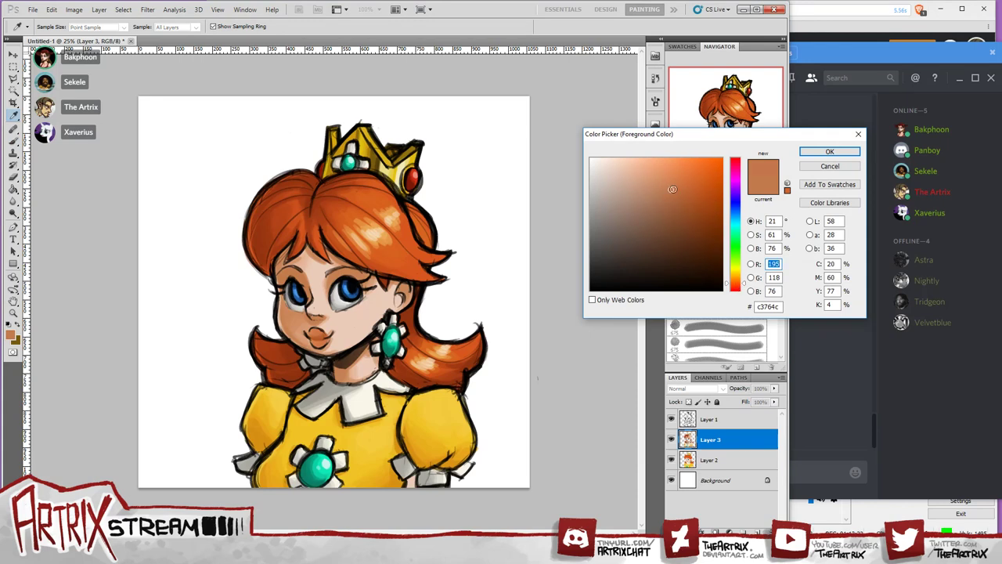
left_click(815, 152)
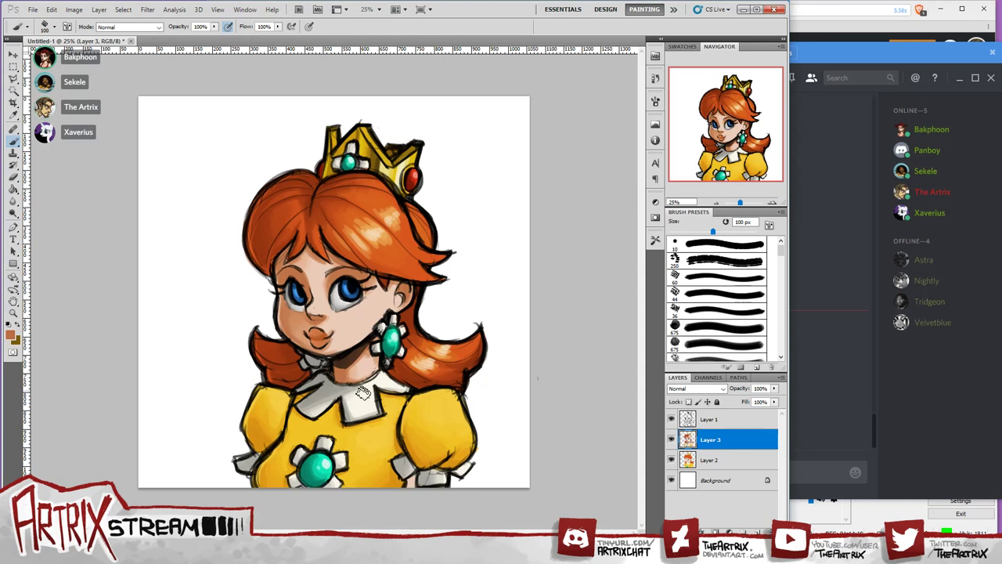
left_click(321, 344, "alt")
left_click(322, 350, "alt")
left_click_drag(342, 350, 349, 339)
left_click(333, 350, "alt")
mouse_move(342, 347)
left_mouse_down()
mouse_move(353, 344)
mouse_move(337, 353)
left_mouse_up()
Resample the face's skin tones and blend the shading on the far cheek and between the eyebrows.
left_click(290, 317, "alt")
mouse_move(294, 339)
left_mouse_down()
mouse_move(302, 341)
mouse_move(294, 325)
left_mouse_up()
left_click(293, 316, "alt")
mouse_move(303, 332)
left_mouse_down()
mouse_move(293, 325)
mouse_move(302, 345)
mouse_move(292, 324)
left_mouse_up()
left_click(299, 335, "alt")
left_click(306, 275, "alt")
left_click(306, 271, "alt")
left_click(302, 267, "alt")
Reduce the brush to 70 px, sample the hair's dark and light oranges and touch up the highlights on the fringe.
key("bracketleft")
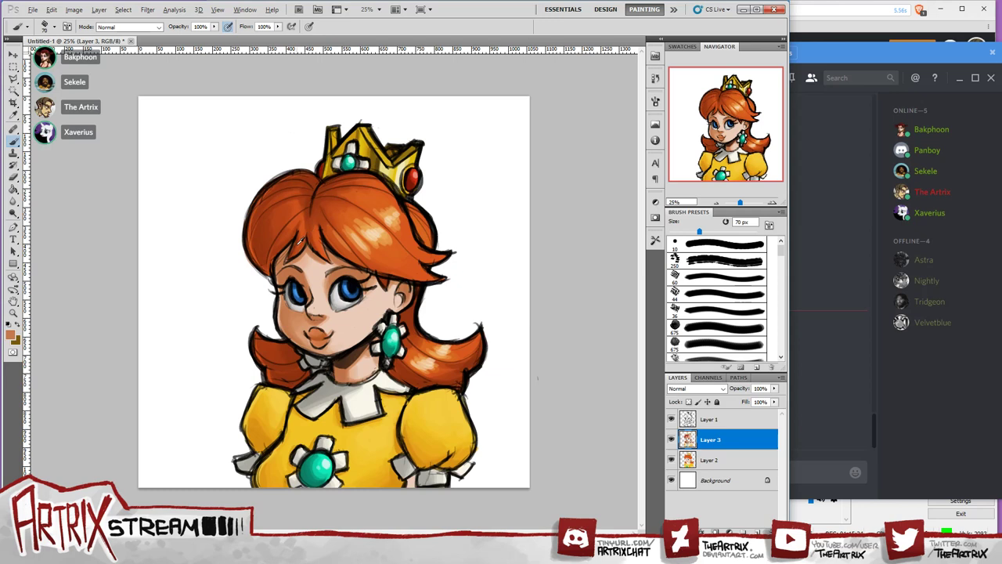
left_click(300, 239, "alt")
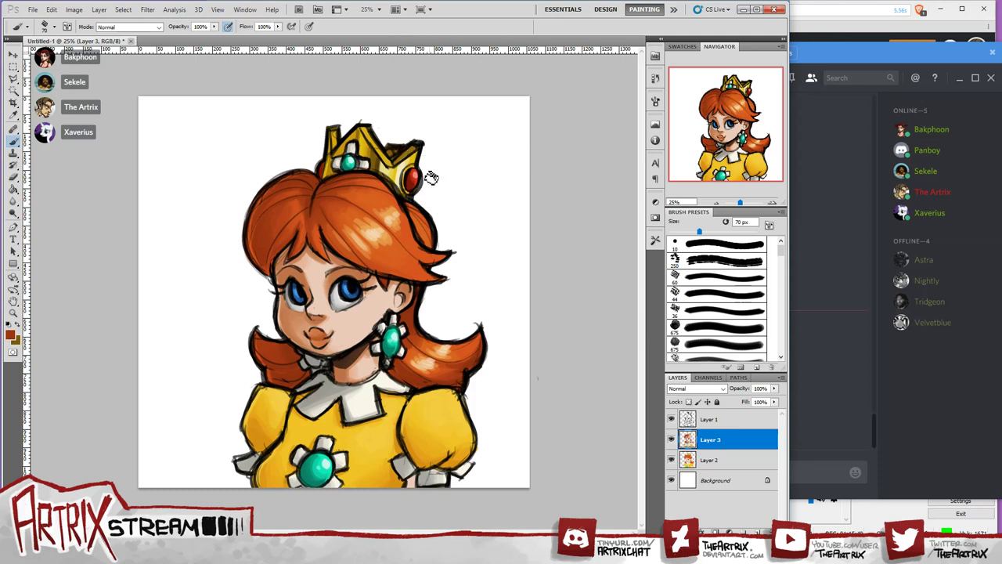
left_click(366, 222, "alt")
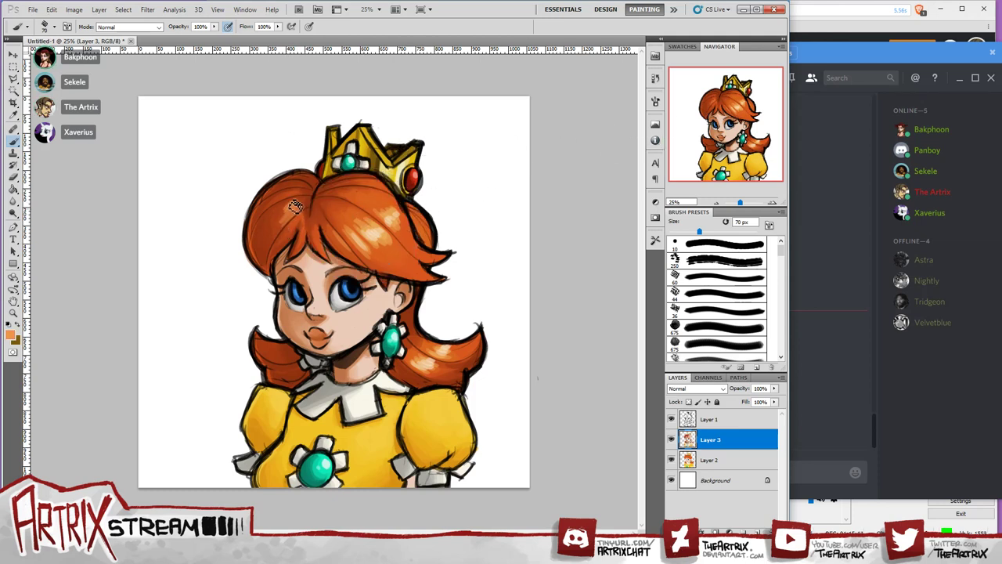
left_click_drag(295, 205, 314, 188)
left_click(379, 231, "alt")
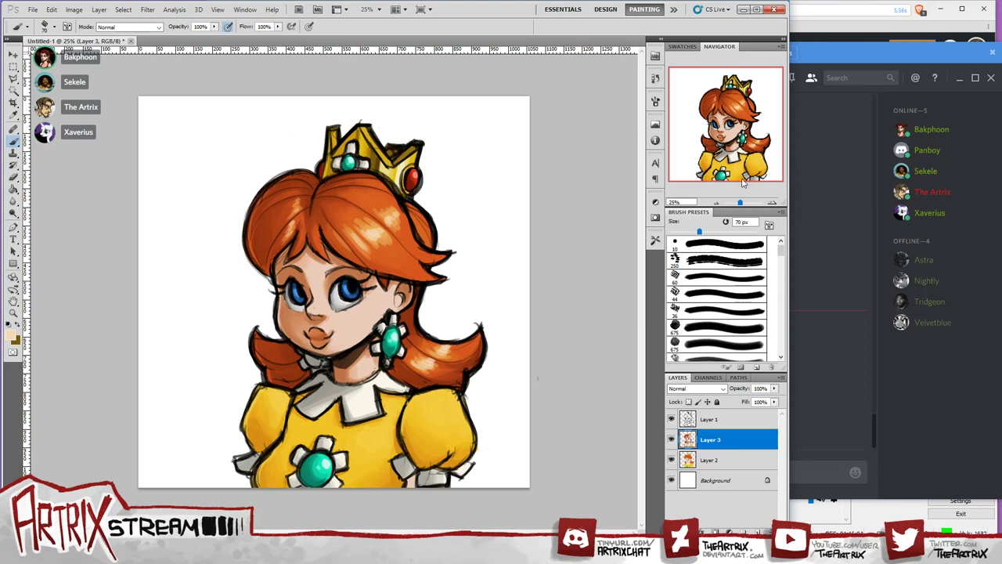
Set the brush colour to the dress shadow tone #d8890c, enlarge the brush to 150 px and shade the puffed sleeve below the hair flip.
left_click(430, 434, "alt")
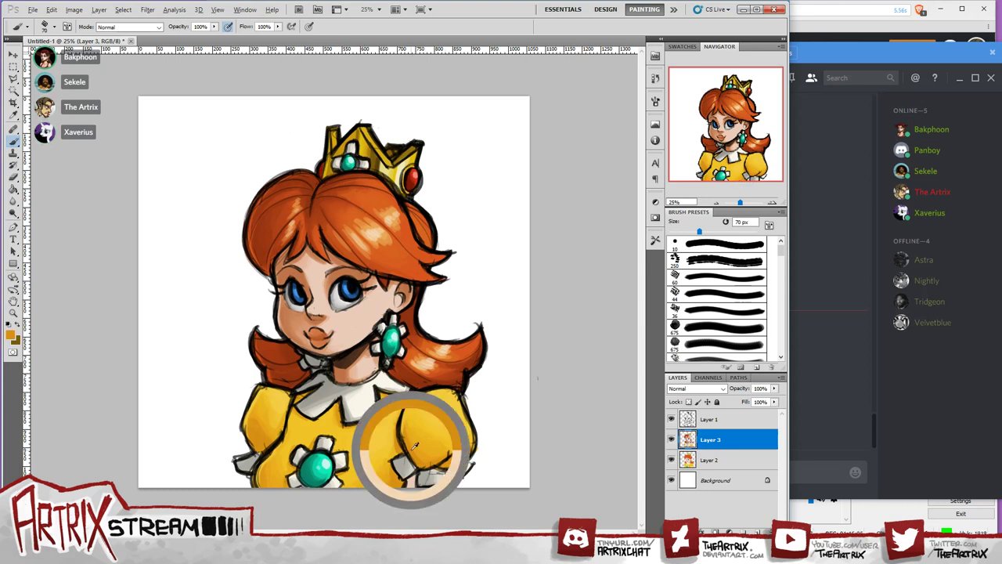
left_click(12, 336)
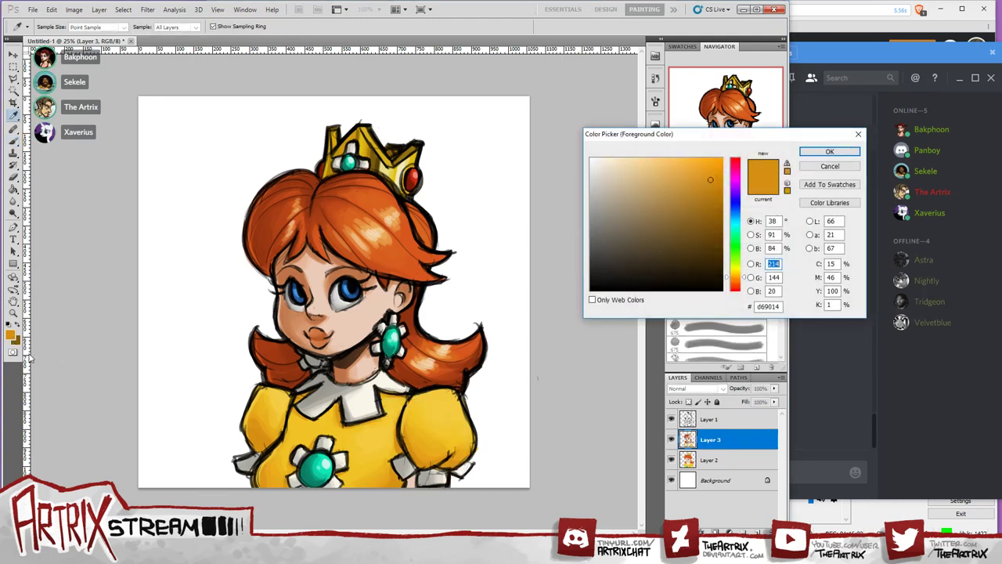
left_click(715, 178)
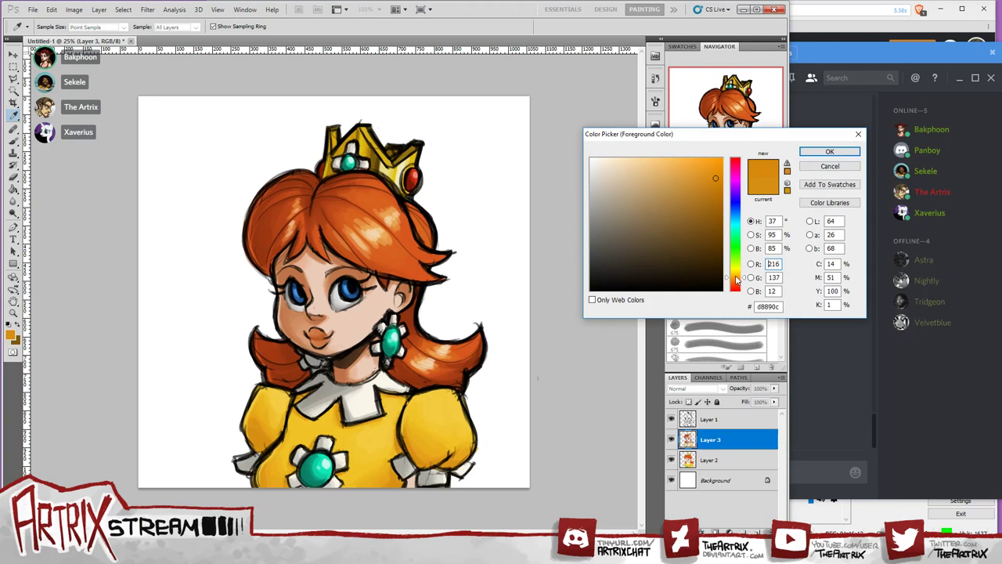
left_click(830, 151)
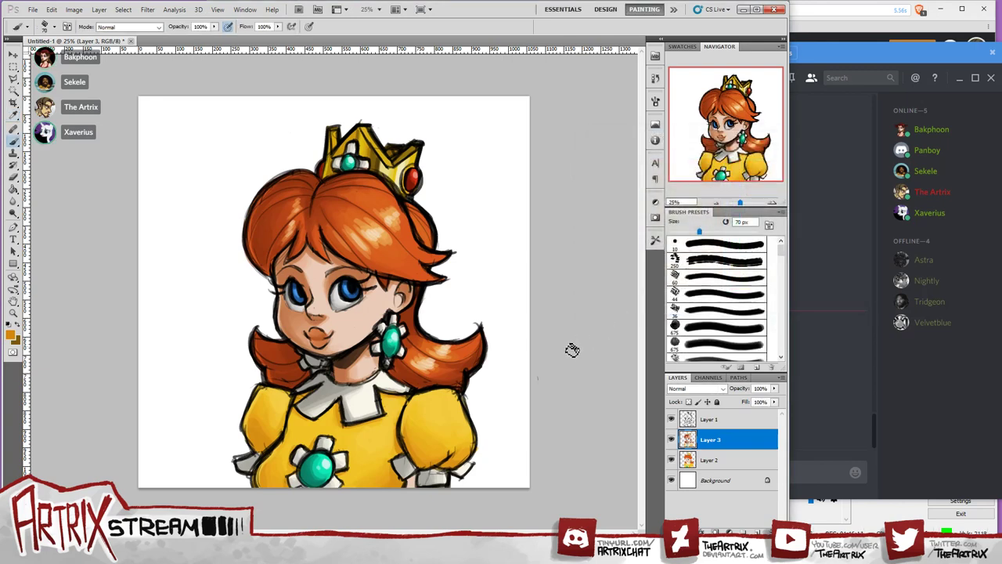
key("bracketright")
key("bracketright")
key("bracketright")
key("bracketright")
key("bracketright")
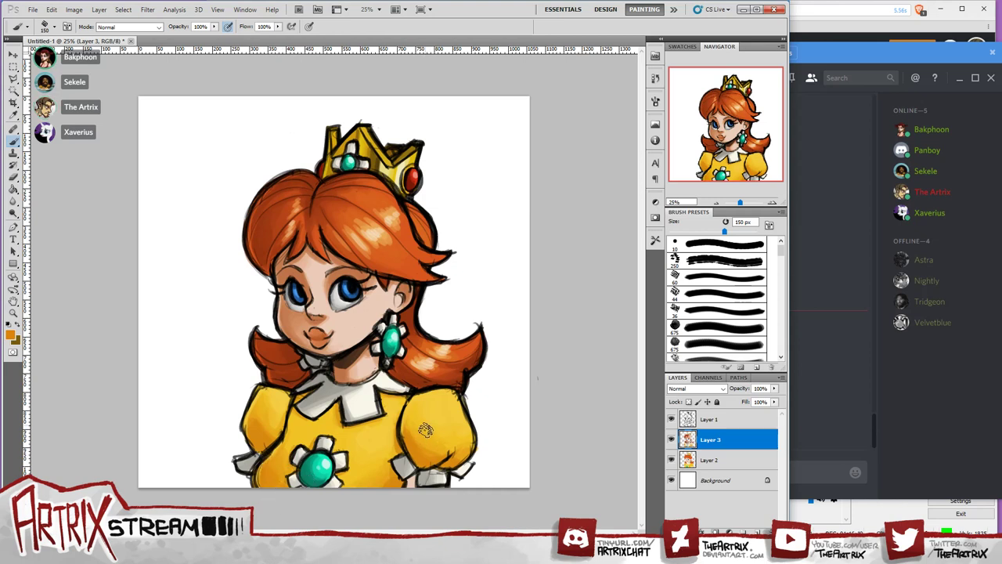
mouse_move(405, 410)
left_mouse_down()
mouse_move(418, 455)
mouse_move(417, 447)
mouse_move(436, 454)
mouse_move(408, 415)
mouse_move(439, 455)
mouse_move(415, 438)
mouse_move(413, 452)
mouse_move(425, 456)
mouse_move(417, 415)
mouse_move(413, 429)
mouse_move(410, 418)
mouse_move(444, 458)
mouse_move(414, 430)
mouse_move(432, 454)
left_mouse_up()
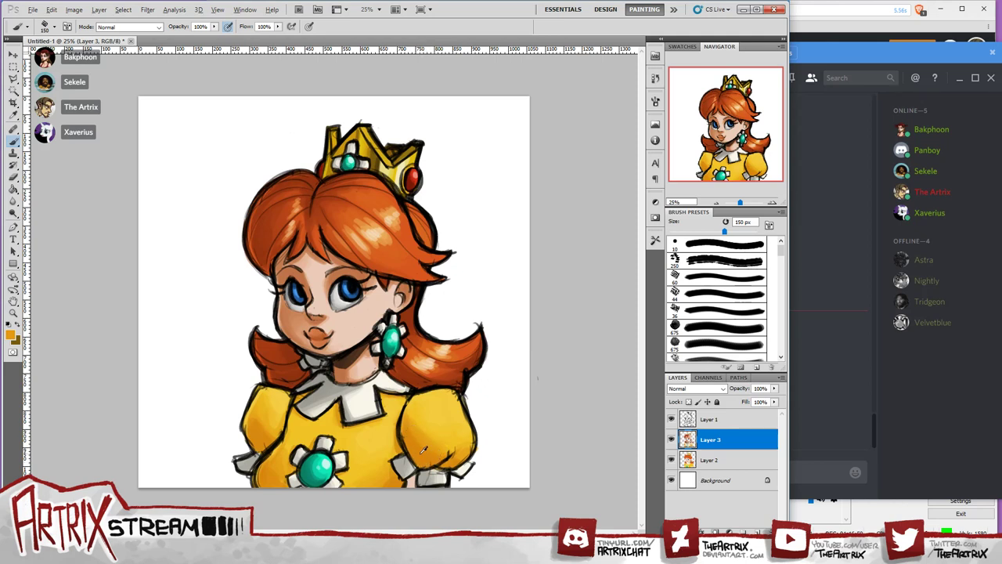
left_click(422, 448, "alt")
left_click_drag(454, 431, 455, 442)
Reduce the brush to 70 px, sample the skin shadow tone and pick a more saturated variant for shading around the eyes.
key("bracketleft")
key("bracketleft")
key("bracketleft")
key("bracketleft")
key("bracketleft")
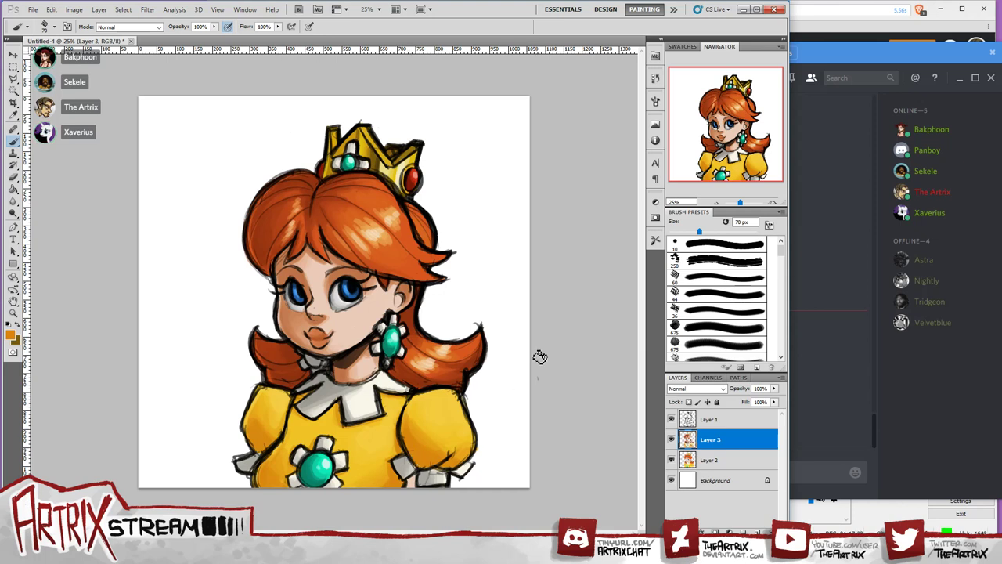
left_click(286, 318, "alt")
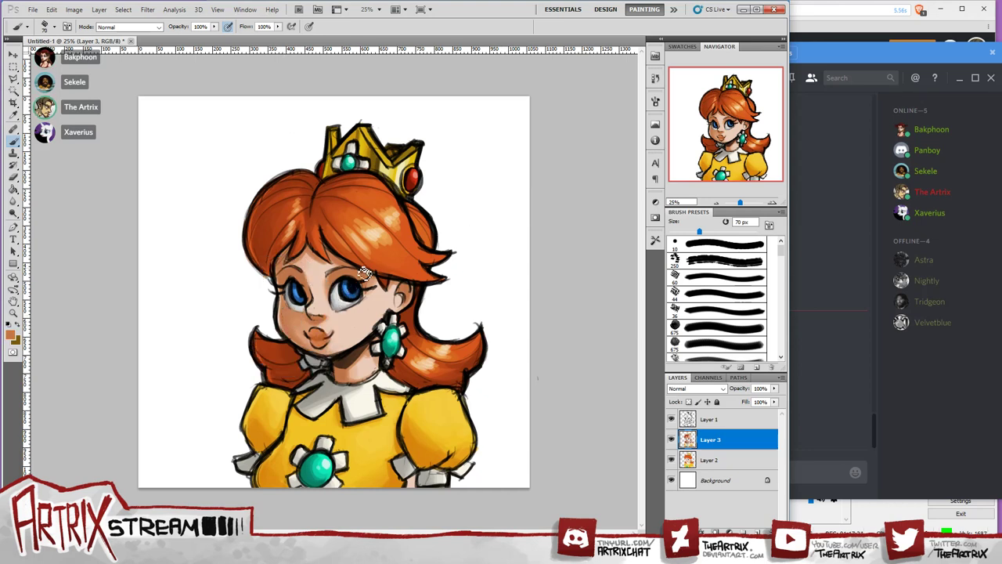
left_click(335, 276, "alt")
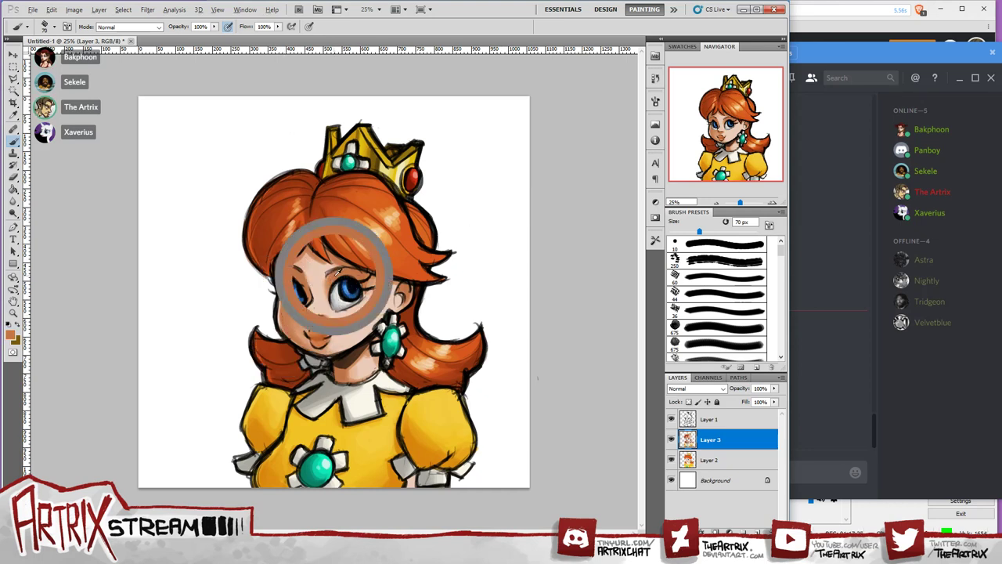
left_click(10, 335)
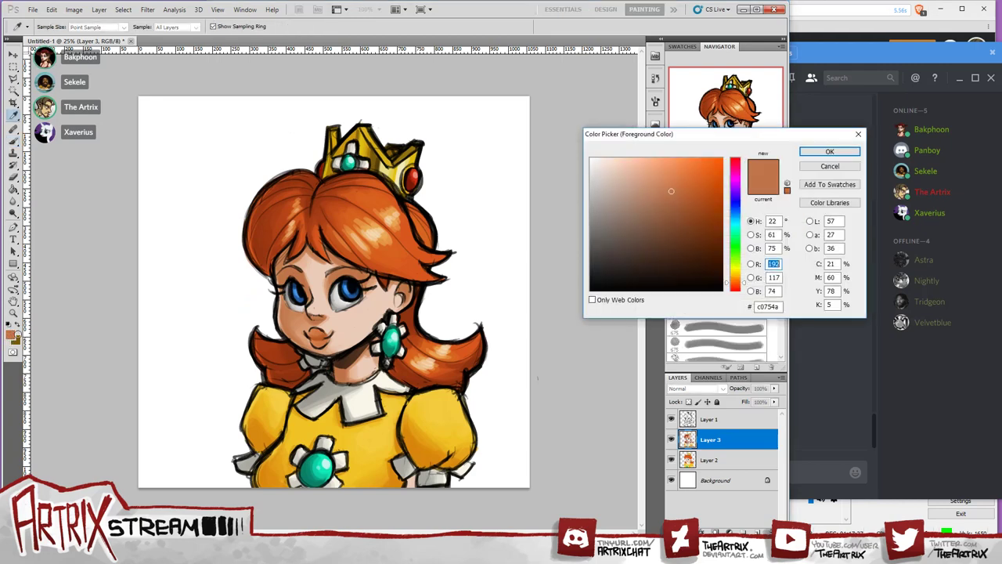
left_click(679, 193)
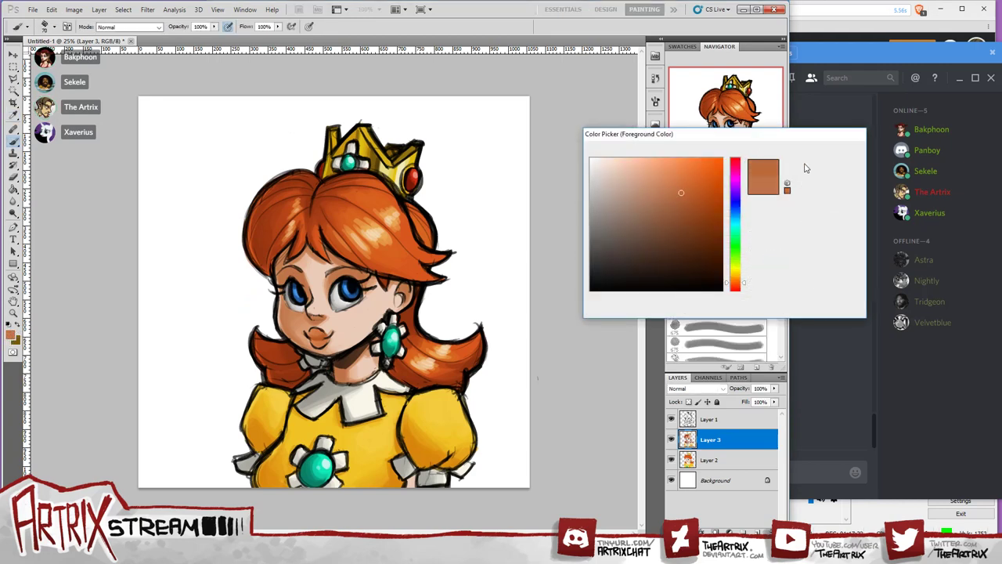
left_click(801, 165)
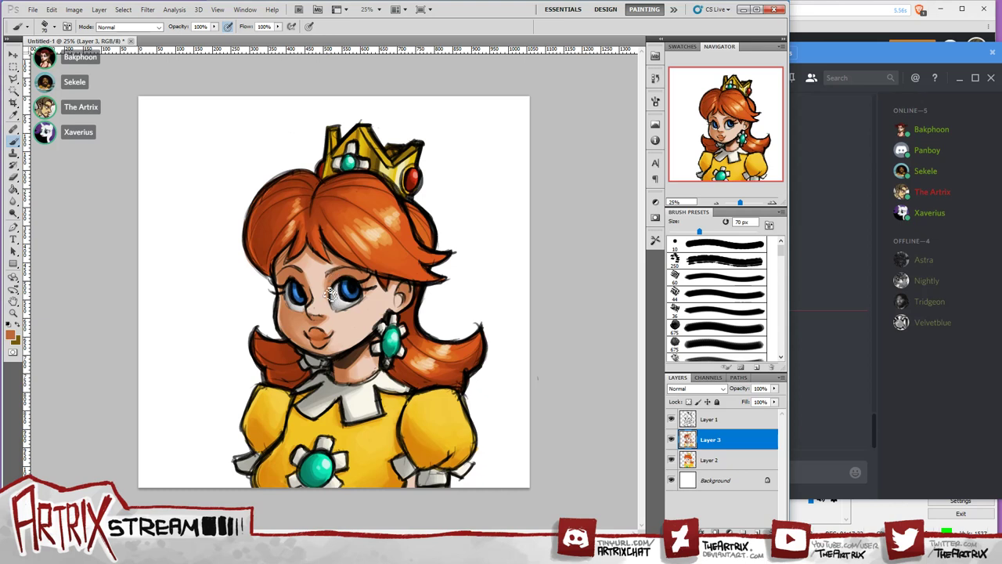
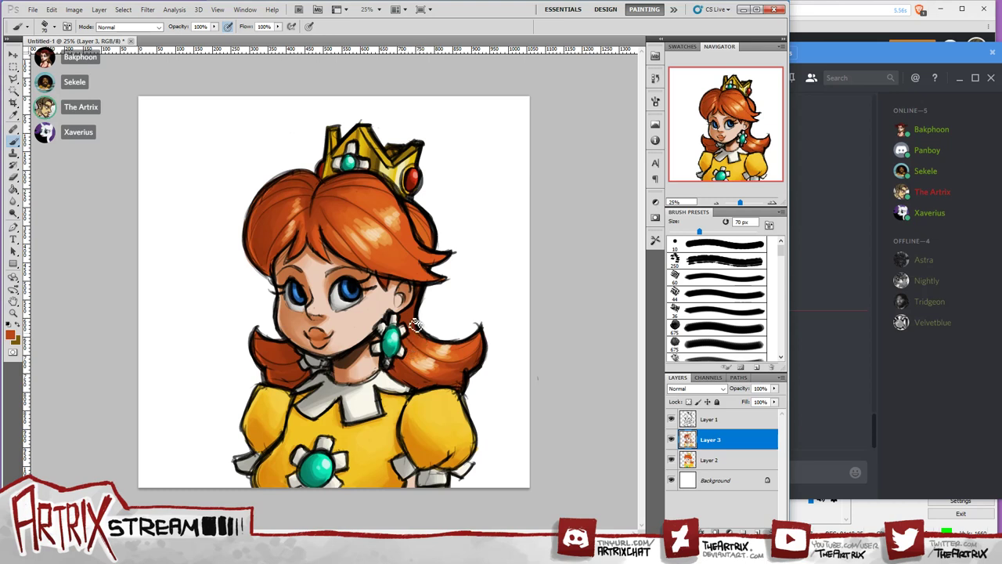
Sample the hair and skin tones near the ear, fringe and far cheek and touch up the shading around the face.
left_click(412, 312, "alt")
left_click(311, 251, "alt")
left_click(281, 310, "alt")
left_click(286, 267, "alt")
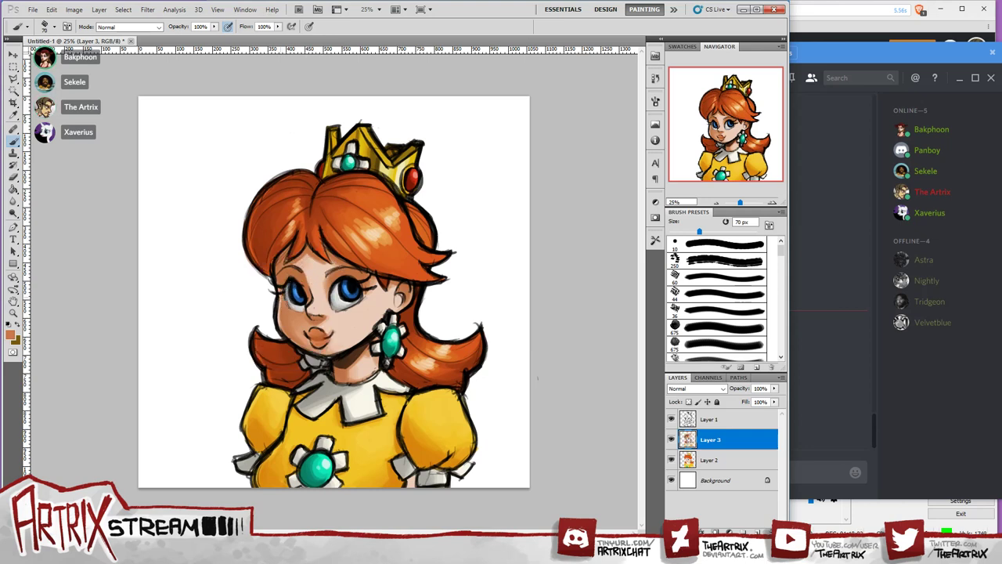
Resample the skin tones around the eyes and blend the shading on the lips and between the eyes.
left_click(370, 287, "alt")
left_click(336, 270, "alt")
left_click_drag(318, 330, 307, 337)
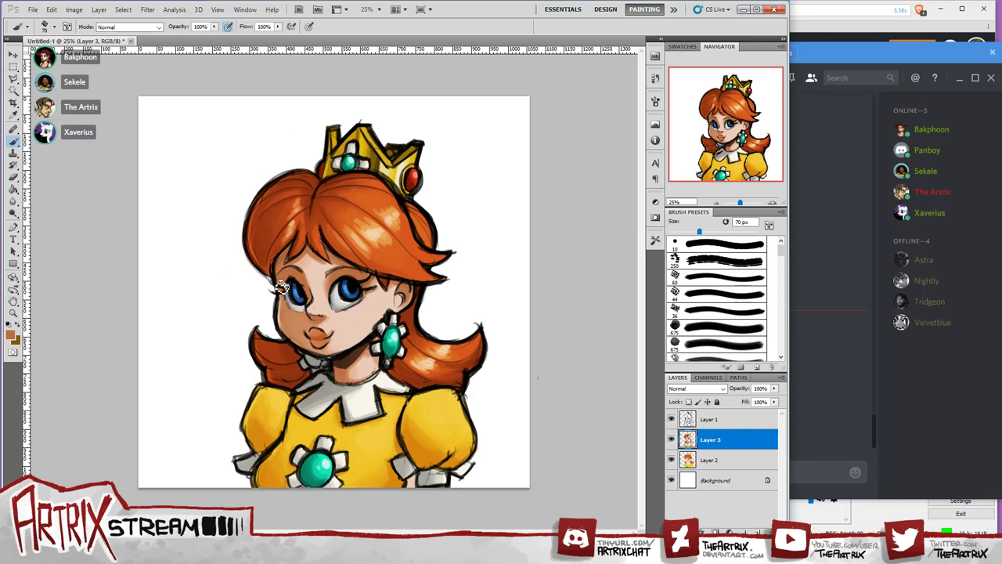
left_click(308, 275, "alt")
left_click(307, 281, "alt")
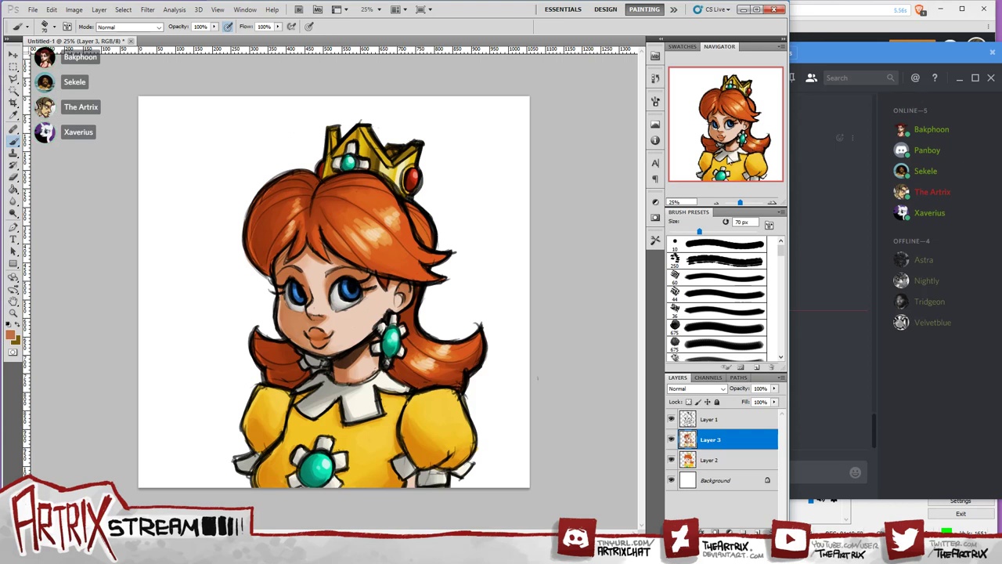
Sample the crown's dark gold, shift the brush colour to the brown #7e4710 and shade the crown around its emerald.
left_click(398, 128, "alt")
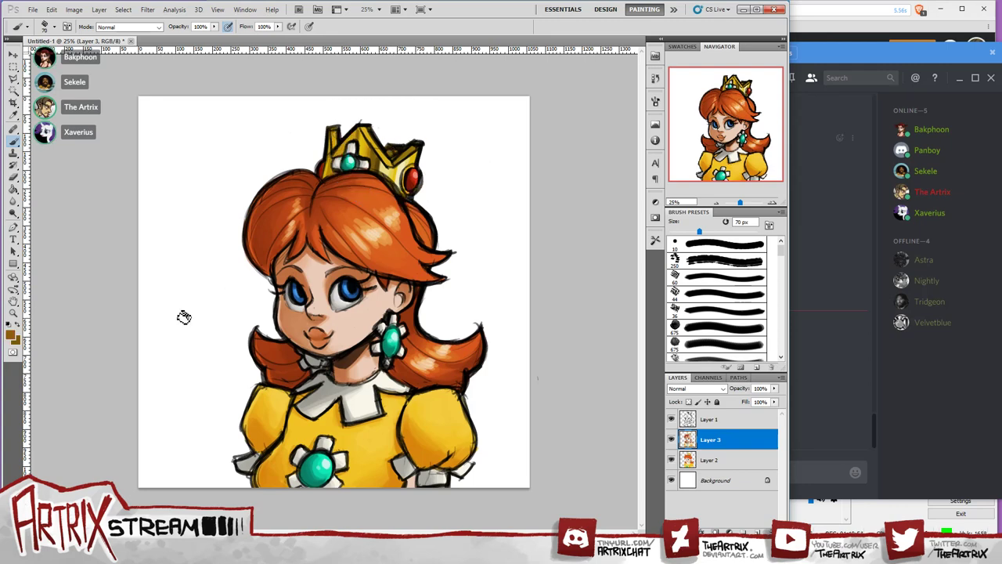
left_click(12, 335)
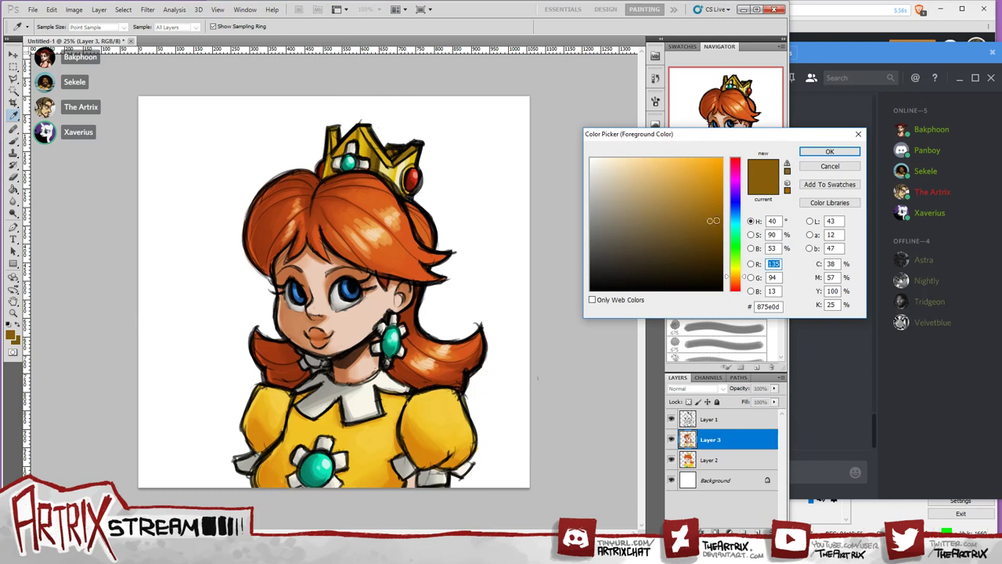
left_click_drag(739, 281, 738, 282)
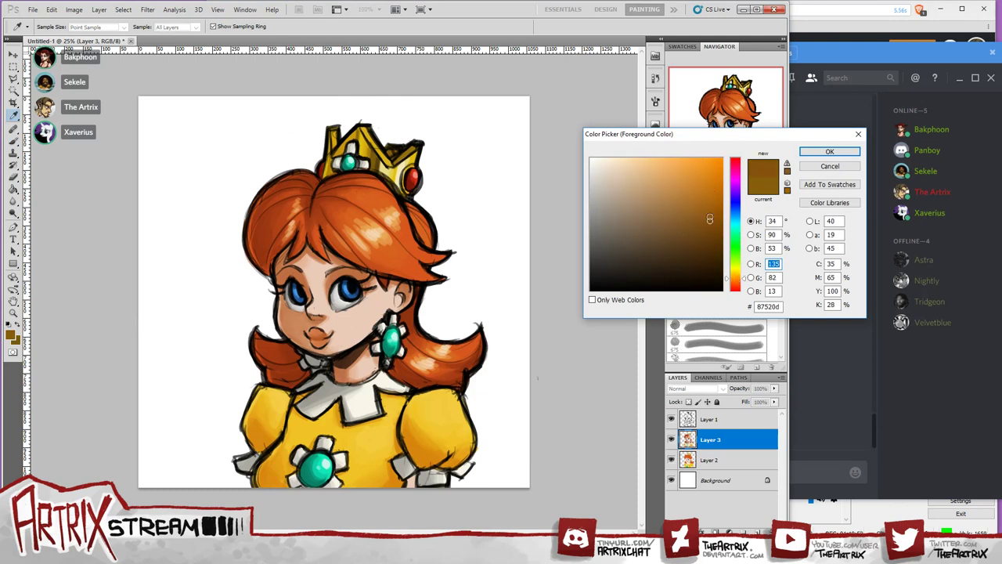
left_click_drag(710, 219, 702, 224)
left_click_drag(739, 281, 736, 285)
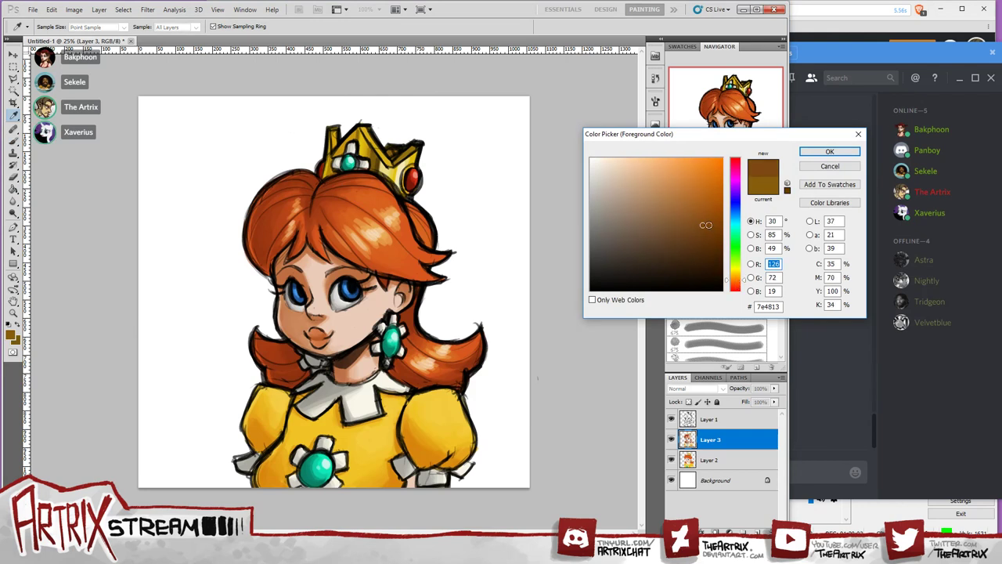
left_click(708, 225)
mouse_move(705, 218)
left_mouse_down()
mouse_move(694, 224)
mouse_move(706, 225)
left_mouse_up()
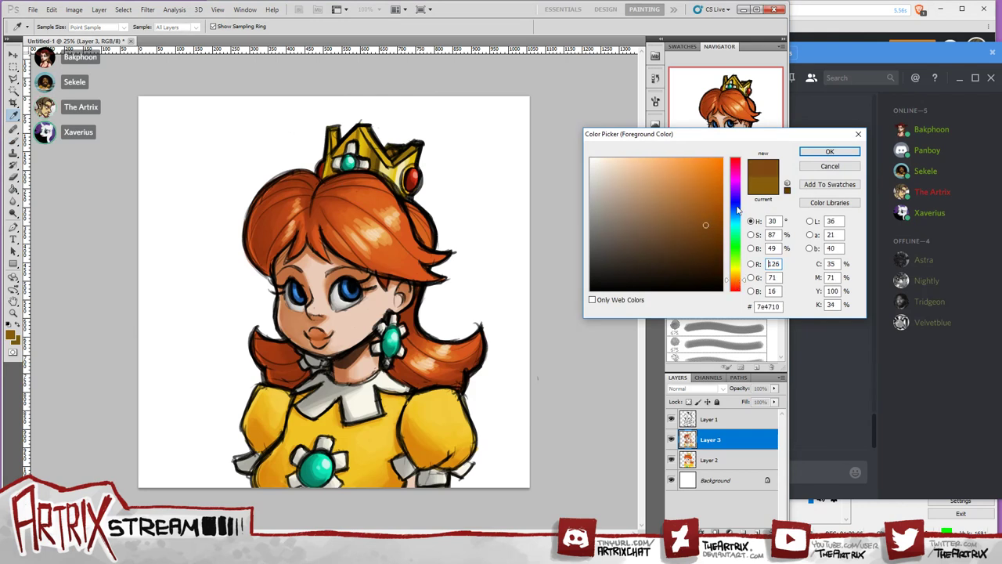
left_click(829, 151)
mouse_move(395, 154)
left_mouse_down()
mouse_move(373, 143)
mouse_move(391, 147)
mouse_move(376, 135)
mouse_move(336, 161)
left_mouse_up()
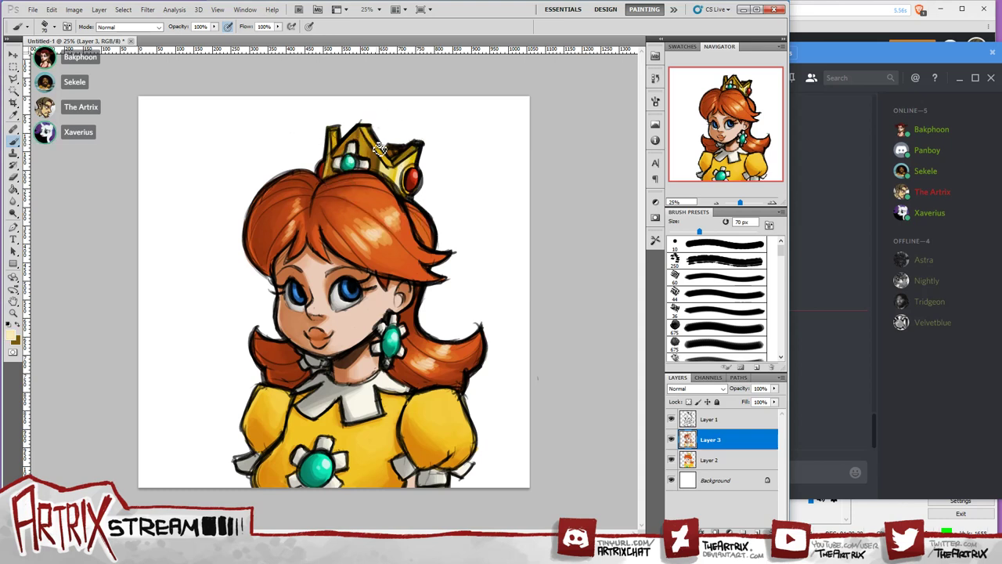
Sample the facial skin tones, paint the arm below the near cuff and pick the shadow tone beside the far temple.
key("alt")
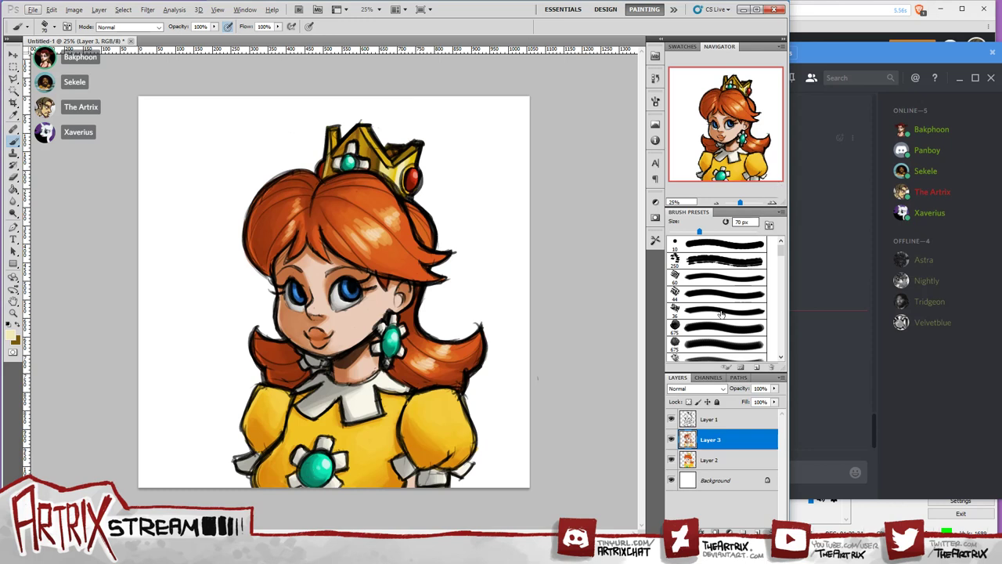
left_click(291, 322, "alt")
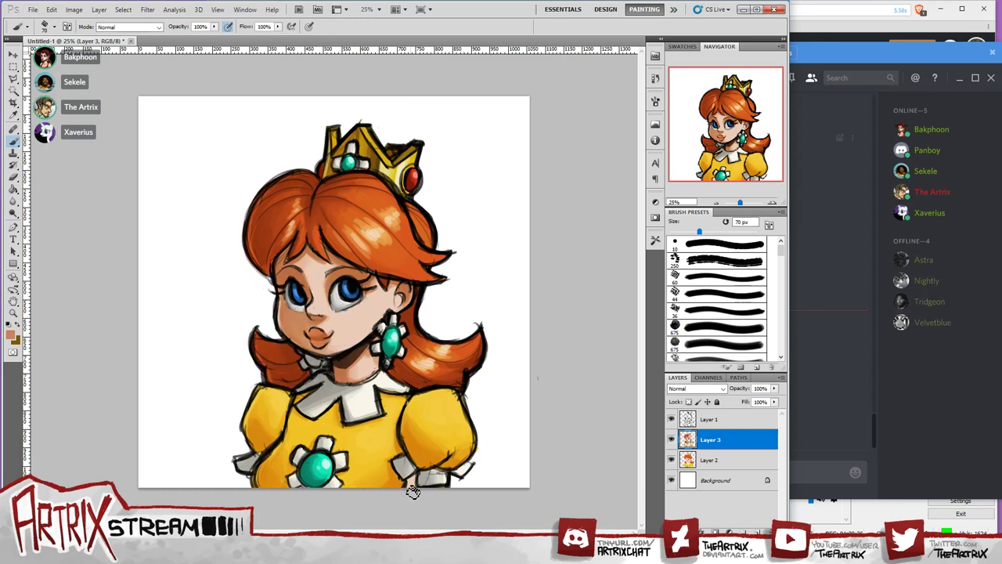
mouse_move(416, 480)
left_mouse_down()
mouse_move(412, 489)
mouse_move(447, 491)
left_mouse_up()
left_click(284, 263, "alt")
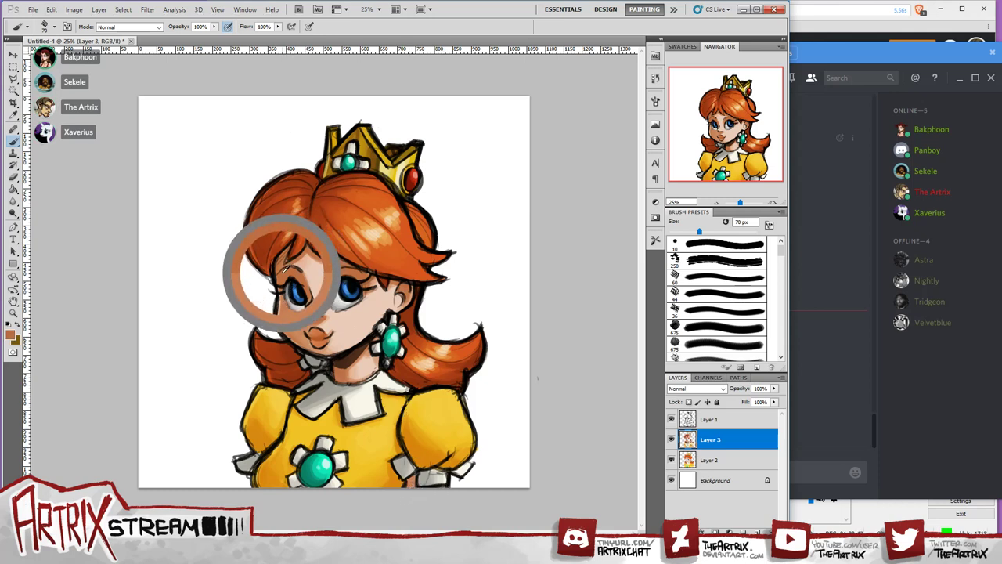
left_click(279, 267, "alt")
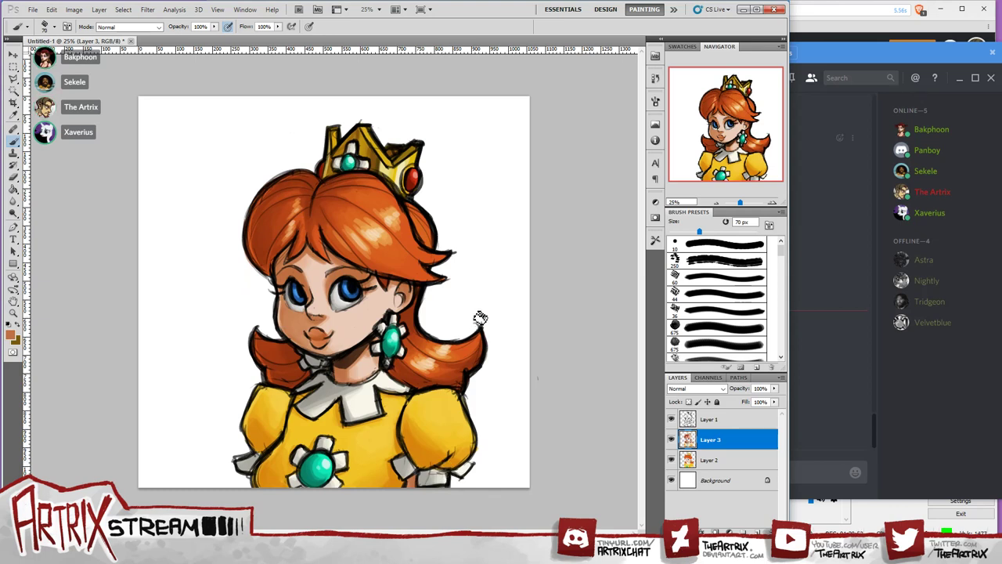
Sample the skin tones around the nose and near cheek and blend the shading on the far cheek.
left_click(357, 311, "alt")
left_click(328, 319, "alt")
mouse_move(304, 324)
left_mouse_down()
mouse_move(292, 317)
mouse_move(308, 350)
mouse_move(296, 306)
mouse_move(305, 321)
mouse_move(331, 326)
mouse_move(305, 338)
mouse_move(296, 362)
left_mouse_up()
left_click(352, 326, "alt")
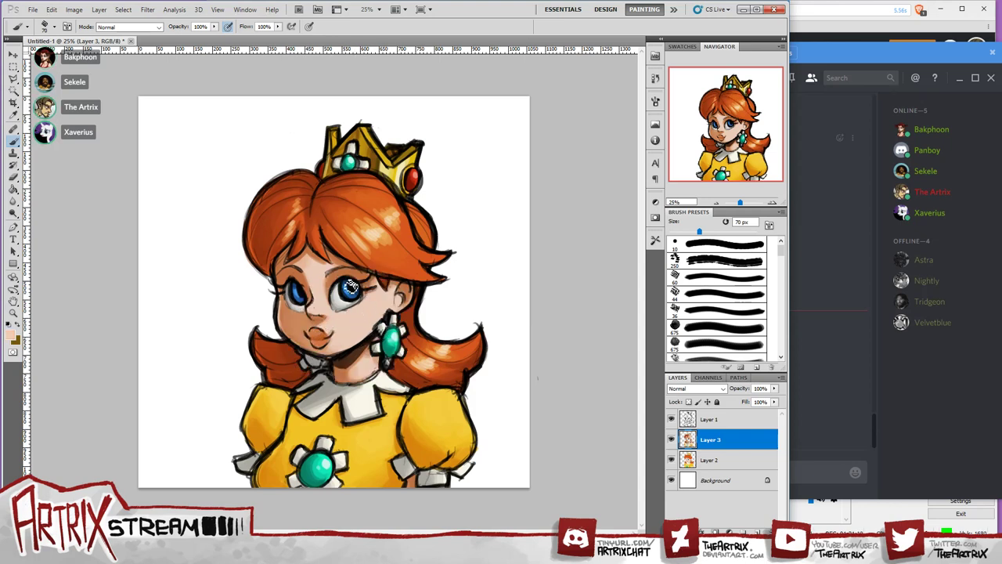
Set the brush to the pale skin tone #ebd4c6, resampling it from the near cheek.
left_click(13, 336)
left_click_drag(618, 169, 611, 167)
left_click(822, 152)
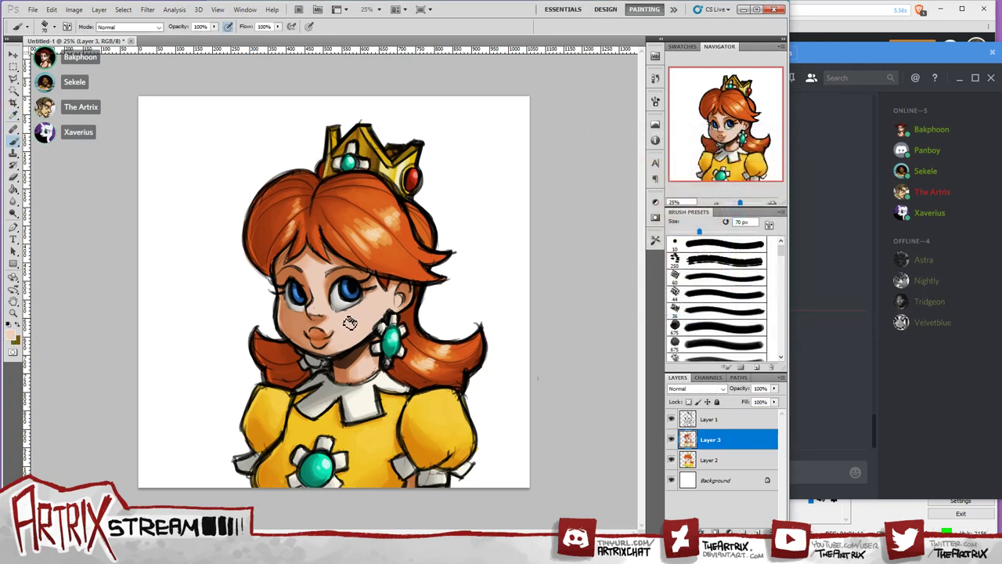
left_click(350, 323, "alt")
left_click(13, 336)
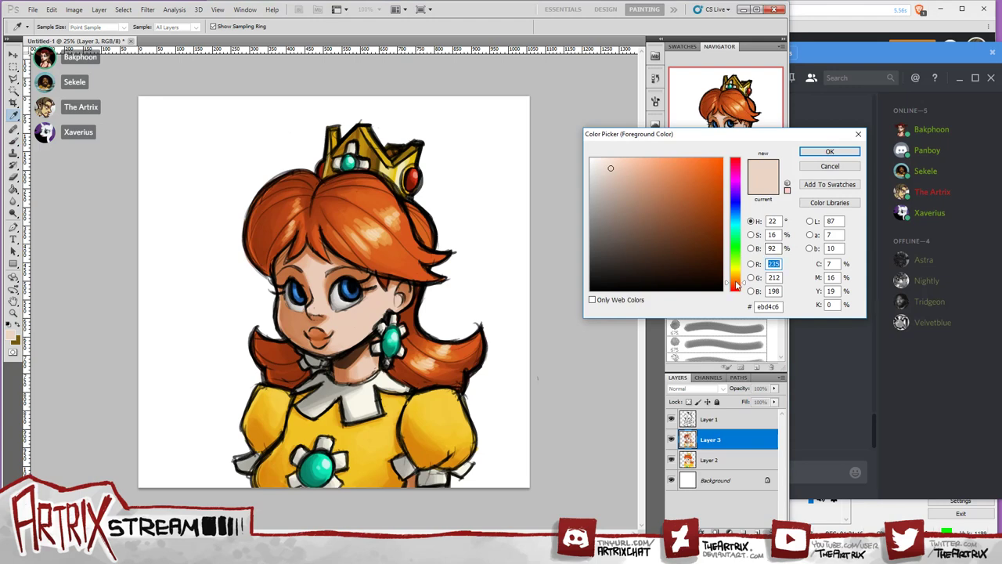
left_click(830, 152)
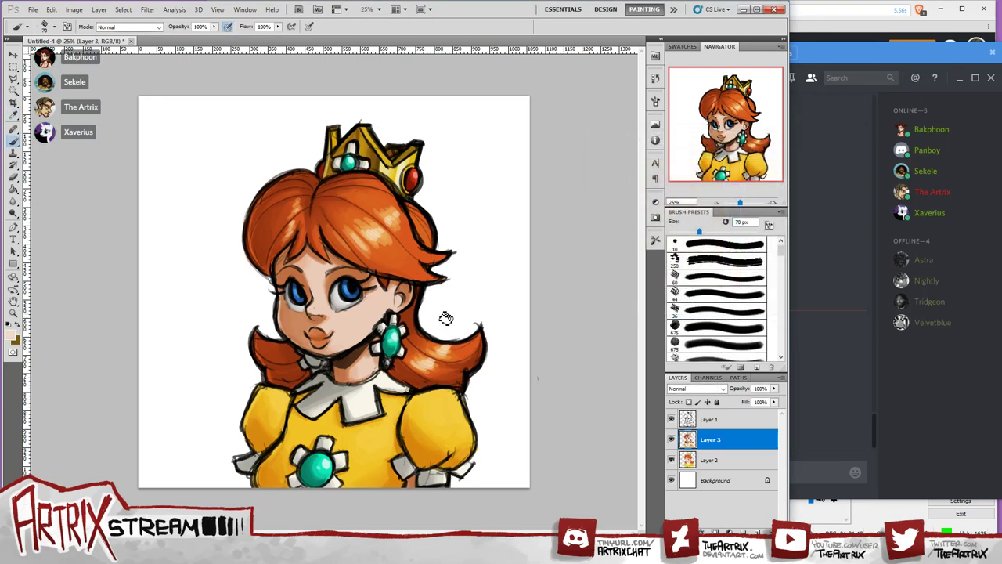
Enlarge the brush to 175 px for highlighting the skin on the face.
key("bracketright")
key("bracketright")
key("bracketright")
key("bracketright")
key("bracketright")
key("bracketright")
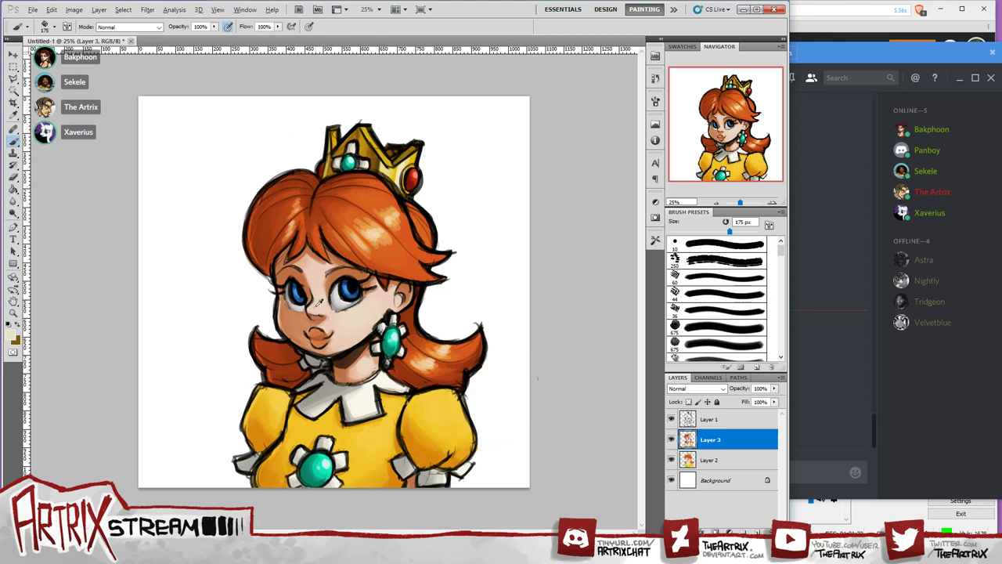
Set the brush colour to peach #e7b69f, paint along the nose bridge at 100 px and reduce the brush to 70 px.
left_click(12, 337)
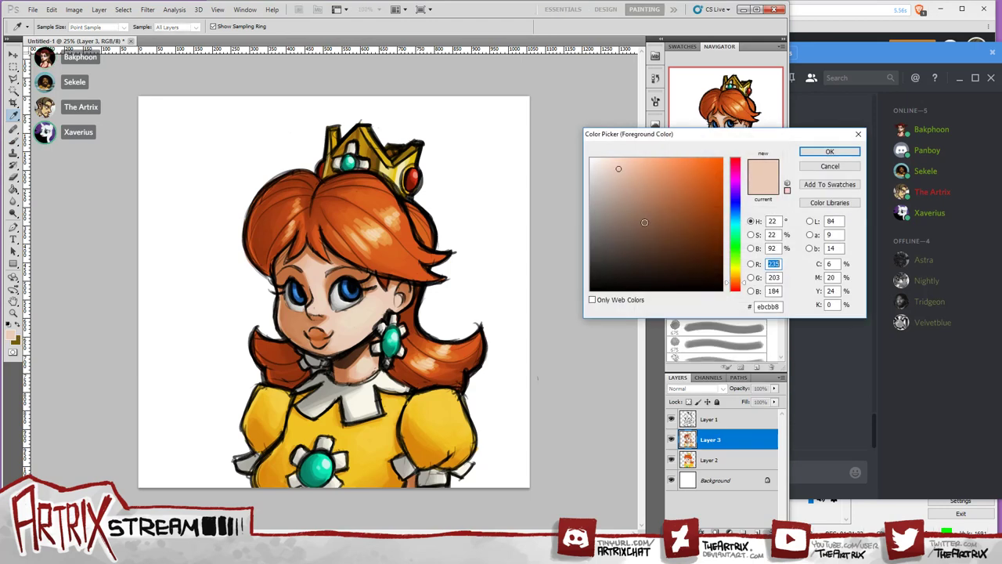
left_click(736, 287)
left_click(629, 172)
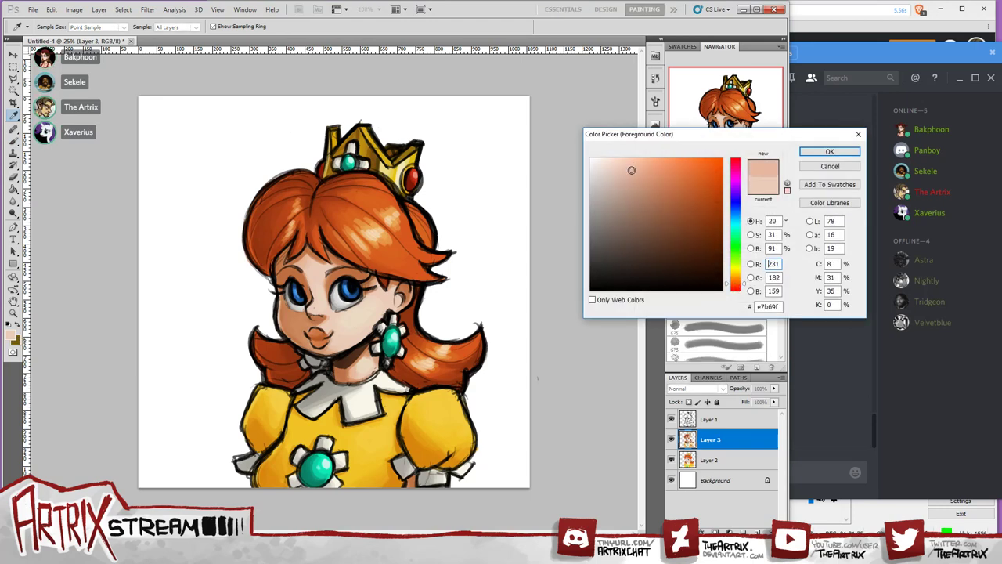
left_click(827, 152)
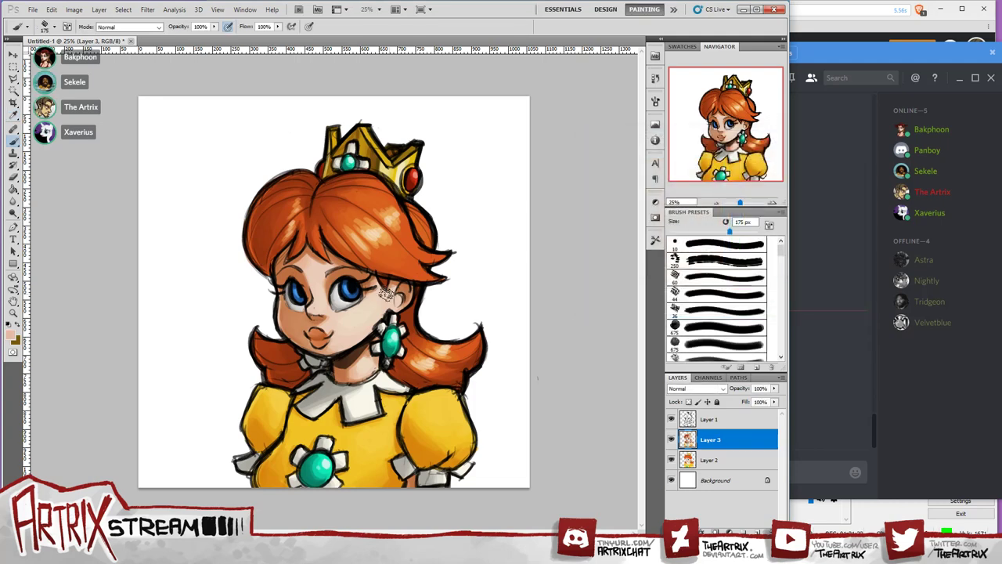
key("bracketleft")
key("bracketleft")
key("bracketleft")
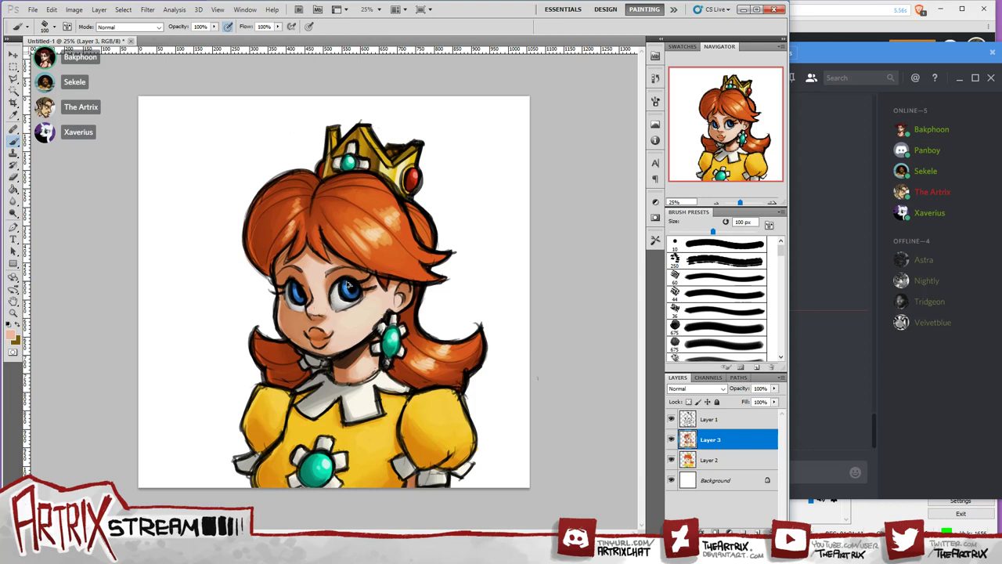
left_click_drag(319, 294, 318, 307)
key("bracketleft")
key("bracketleft")
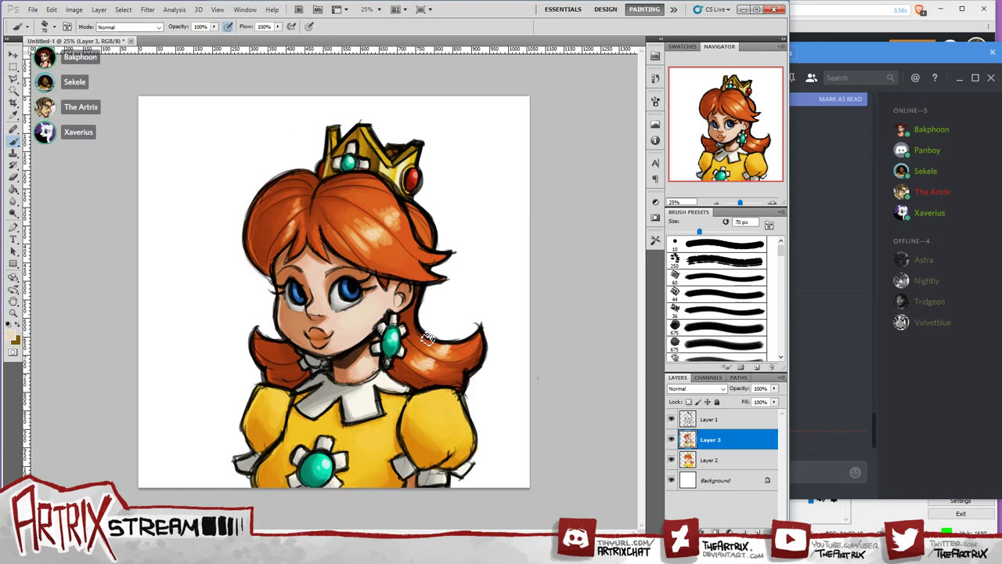
Sample the dress yellow #efc943 from the near sleeve and enlarge the brush to 125 px to touch up the sleeve.
left_click(443, 412, "alt")
left_click(12, 337)
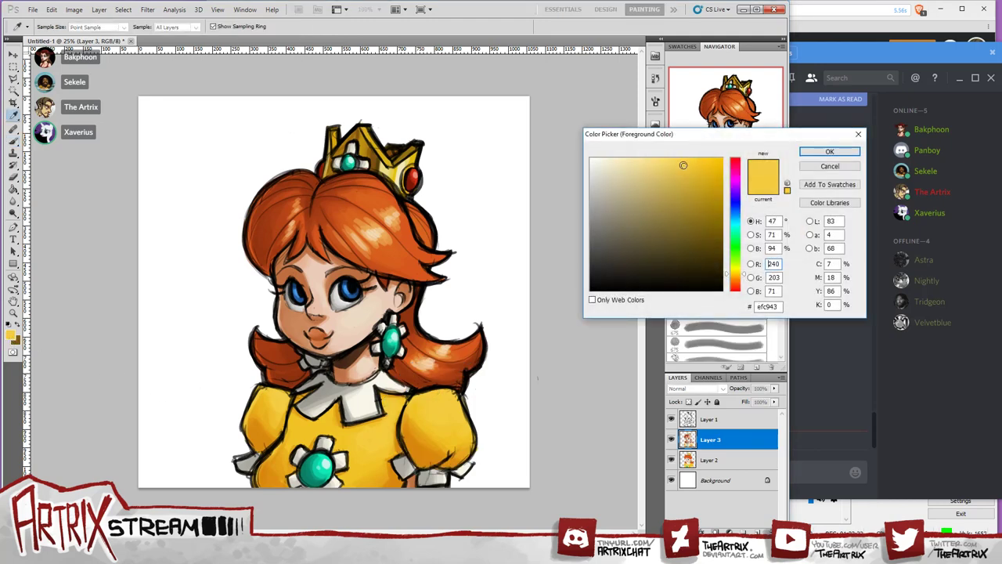
left_click(830, 149)
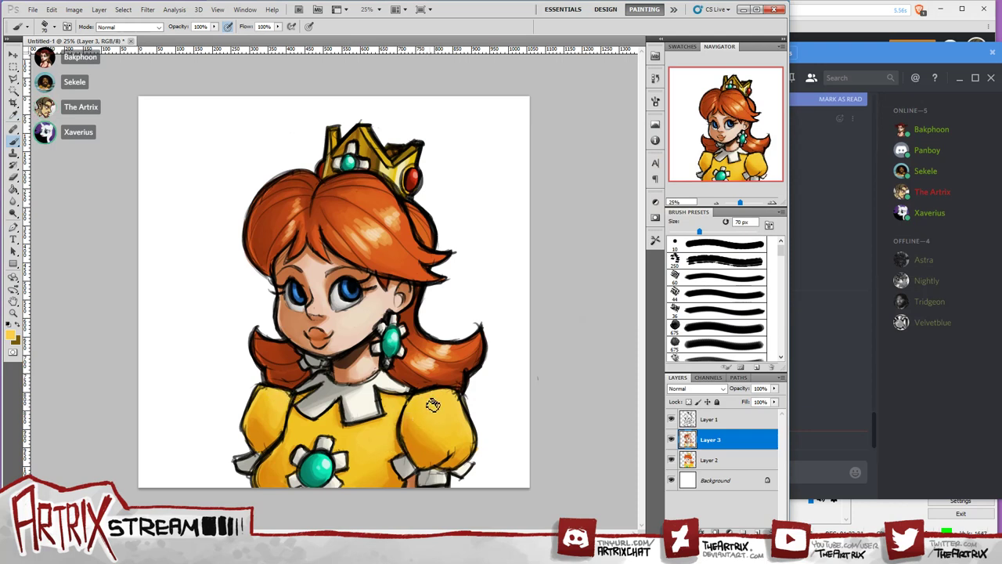
key("bracketright")
key("bracketright")
key("bracketright")
key("bracketright")
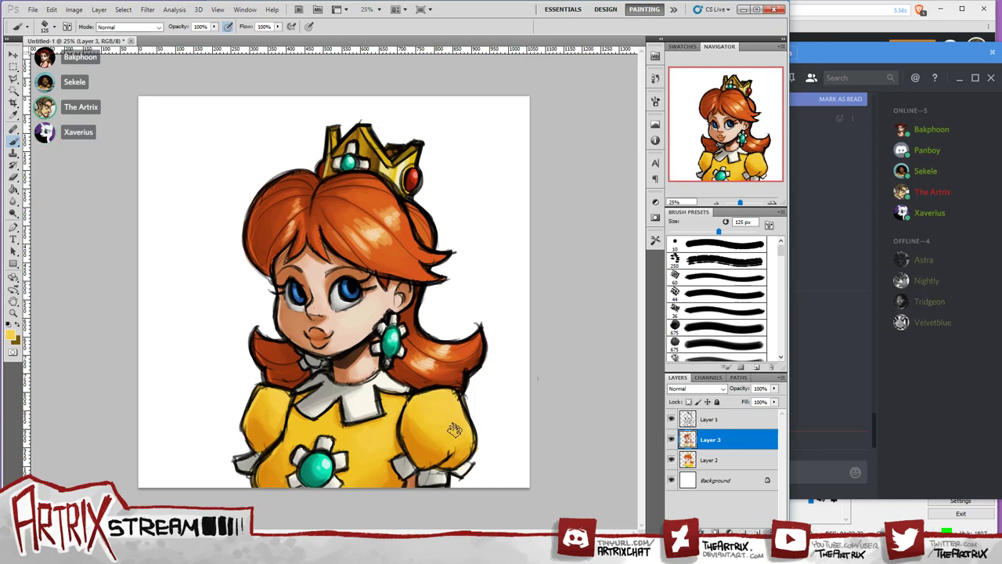
left_click(802, 472)
left_click(533, 522)
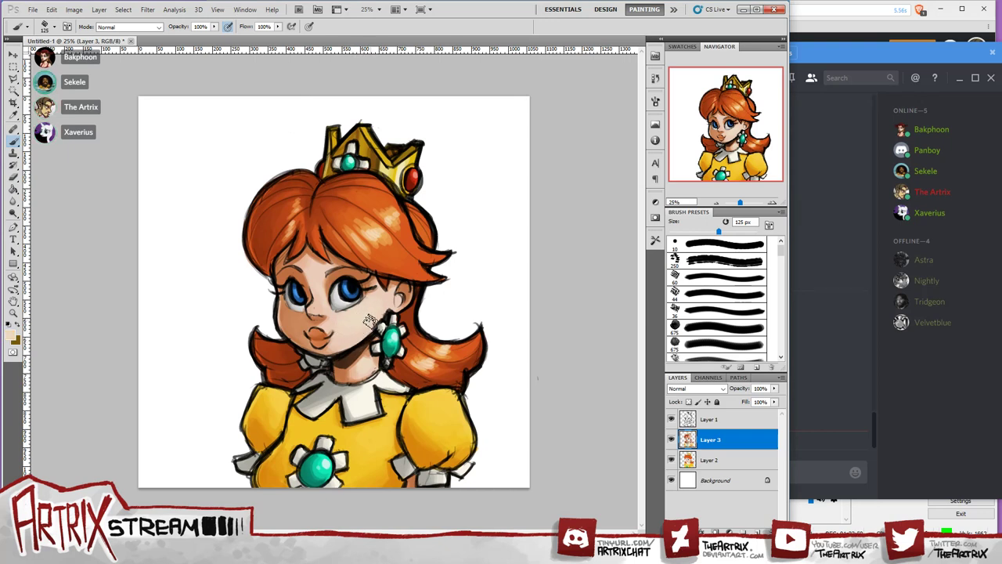
Select the Chalk 44 pixels brush, sample the chin's skin tones and shade beneath the lips with the brush at 80 px.
left_click(694, 297)
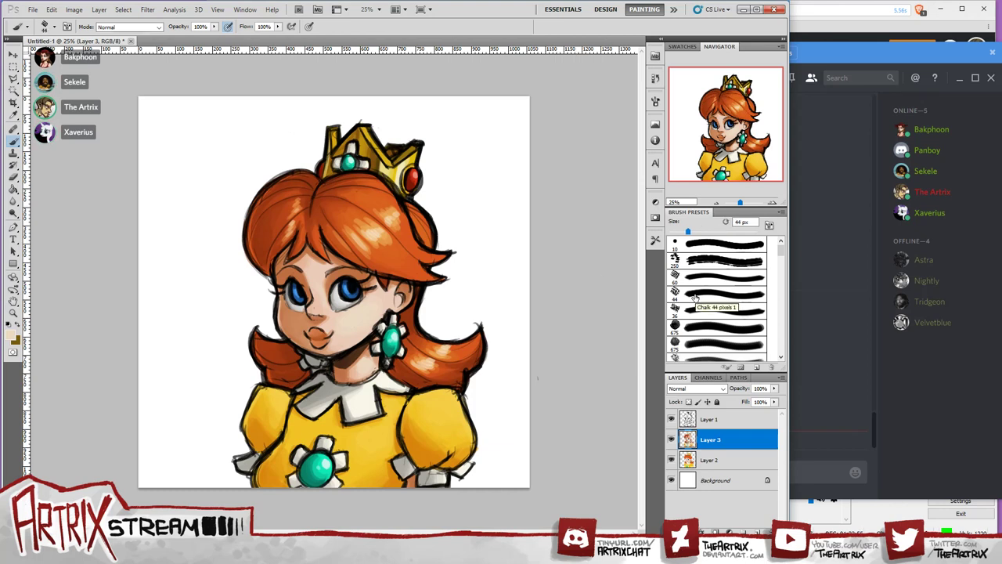
left_click(328, 352, "alt")
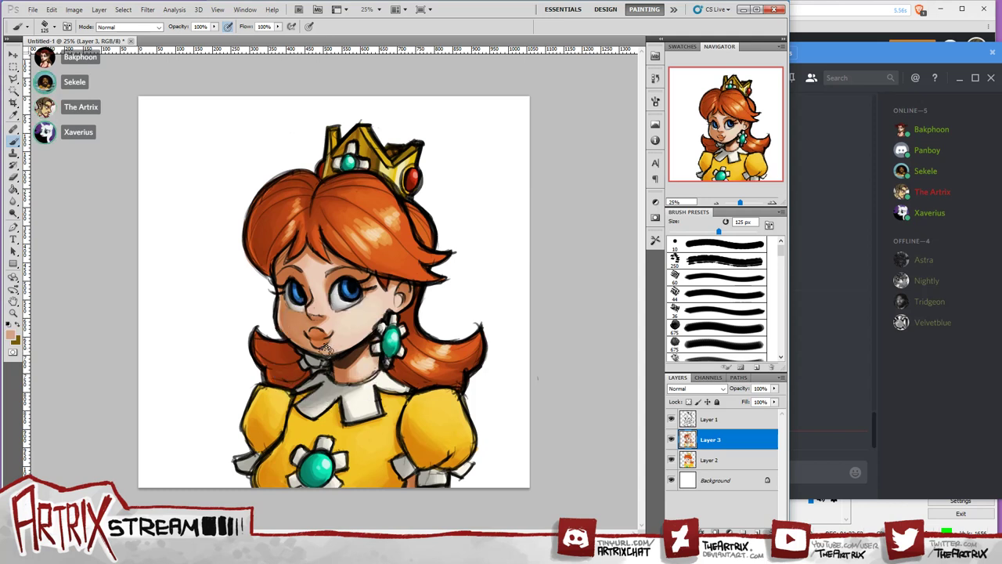
key("bracketleft")
key("bracketleft")
key("bracketleft")
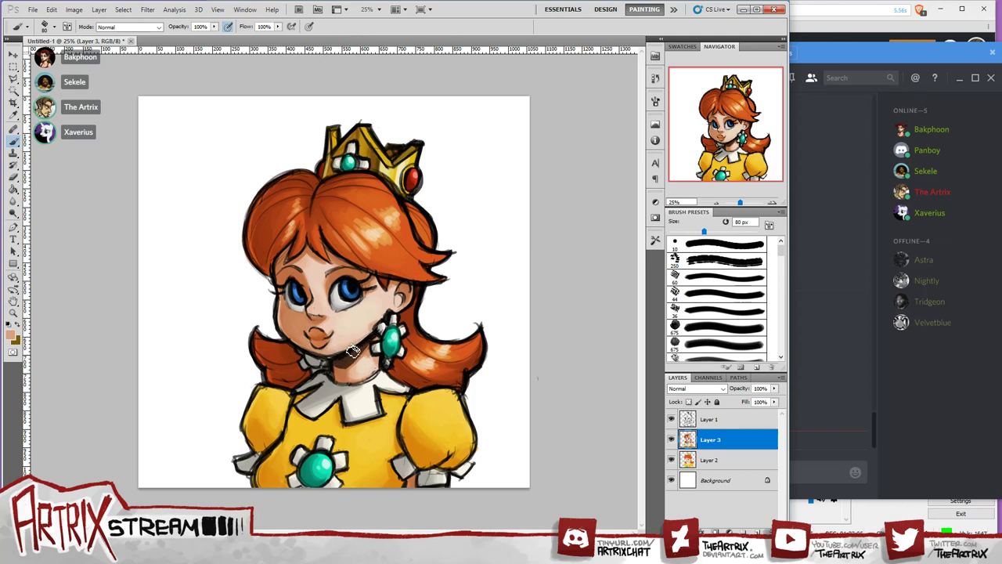
left_click(310, 346, "alt")
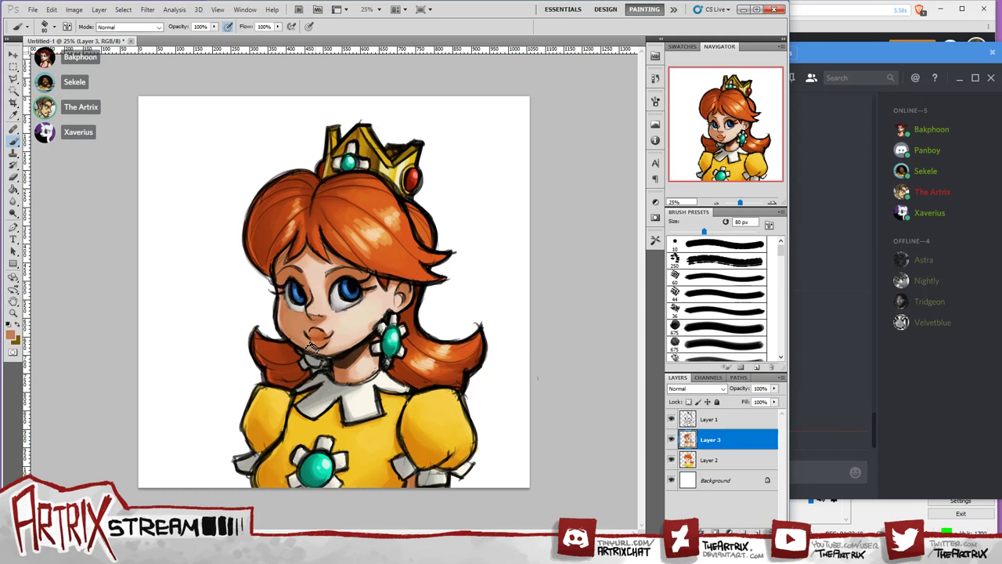
mouse_move(312, 346)
left_mouse_down()
mouse_move(332, 345)
mouse_move(323, 354)
mouse_move(327, 346)
mouse_move(310, 345)
mouse_move(323, 352)
mouse_move(331, 344)
mouse_move(320, 354)
mouse_move(337, 344)
left_mouse_up()
Sample the hair's dark red-brown and pick a darker variant for deepening the hair shadows.
left_click(412, 425, "alt")
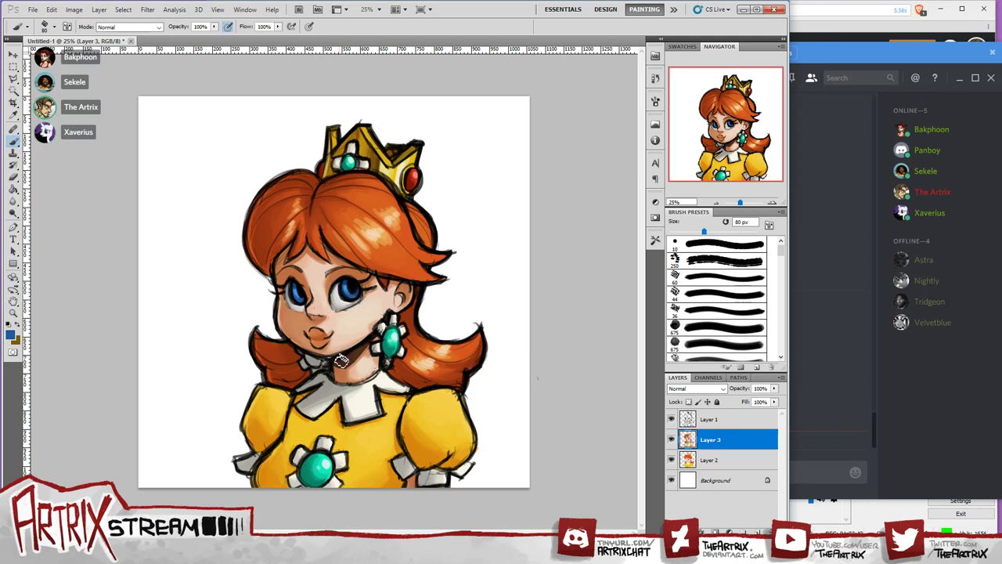
left_click(262, 233, "alt")
left_click(12, 336)
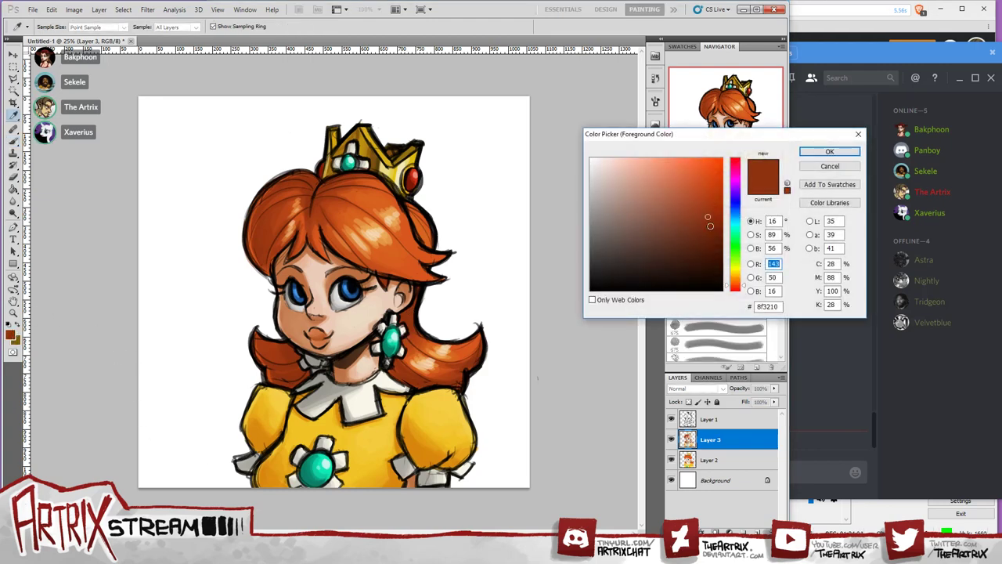
left_click(710, 227)
left_click(818, 153)
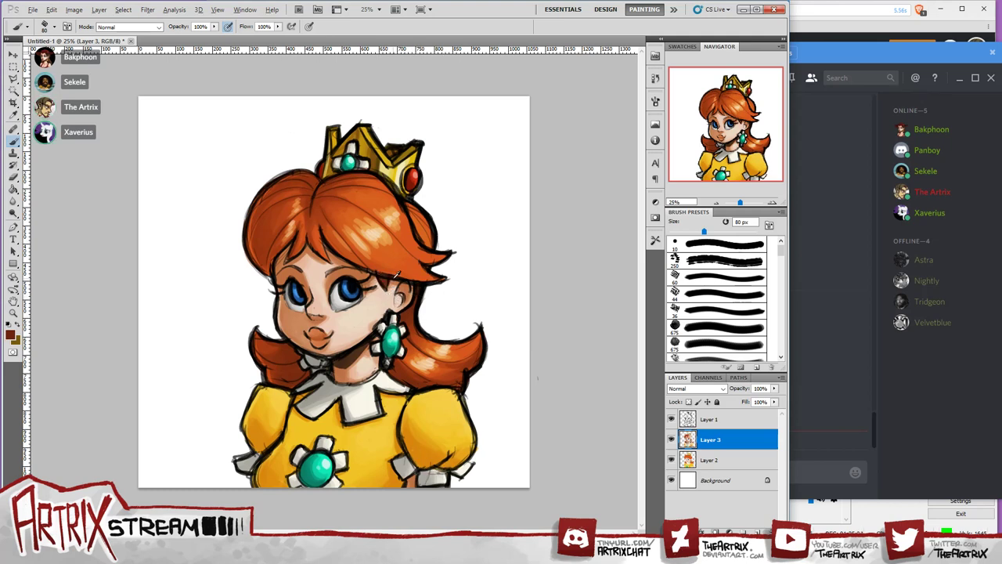
Sample the skin tone at the ear, darken the brush to #a6613a and pick a still deeper brown for the skin shadows.
left_click(405, 286, "alt")
left_click(11, 334)
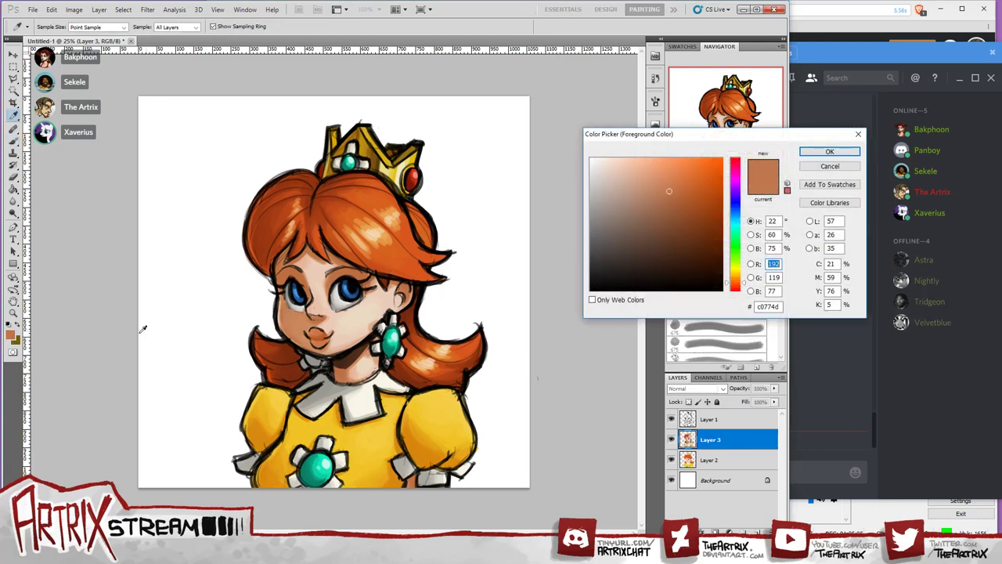
left_click_drag(668, 204, 675, 204)
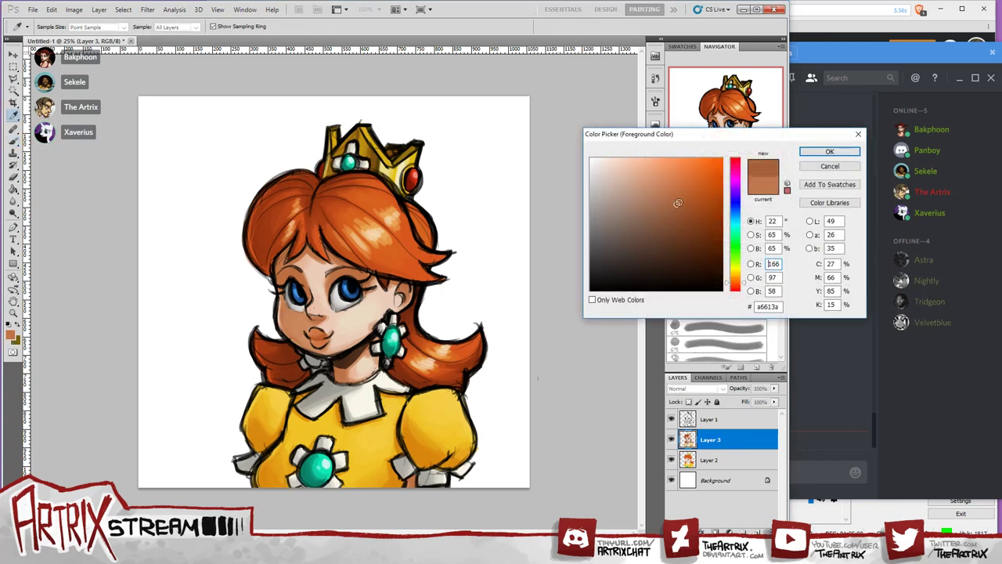
left_click(829, 152)
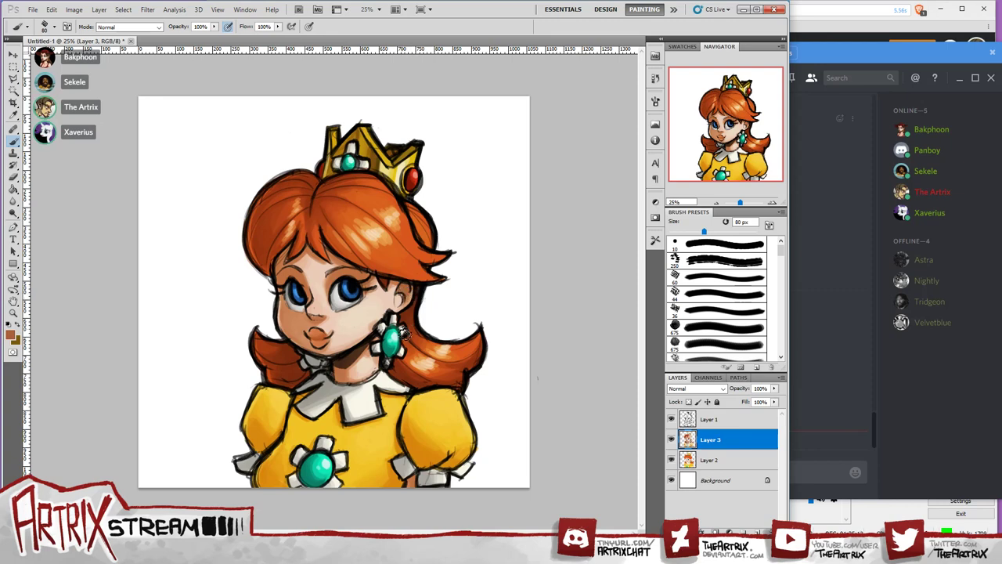
left_click(12, 335)
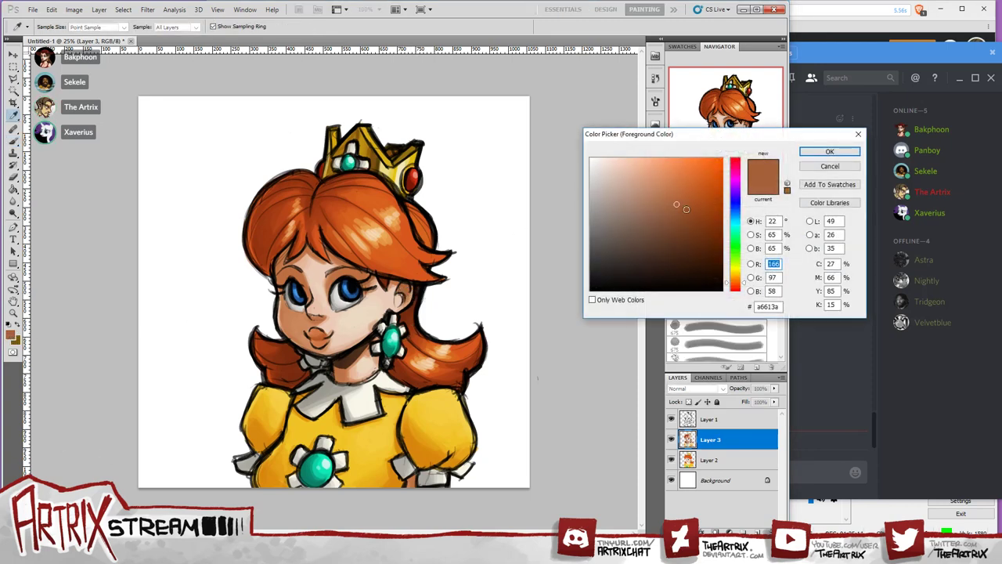
left_click_drag(686, 209, 688, 217)
left_click(803, 156)
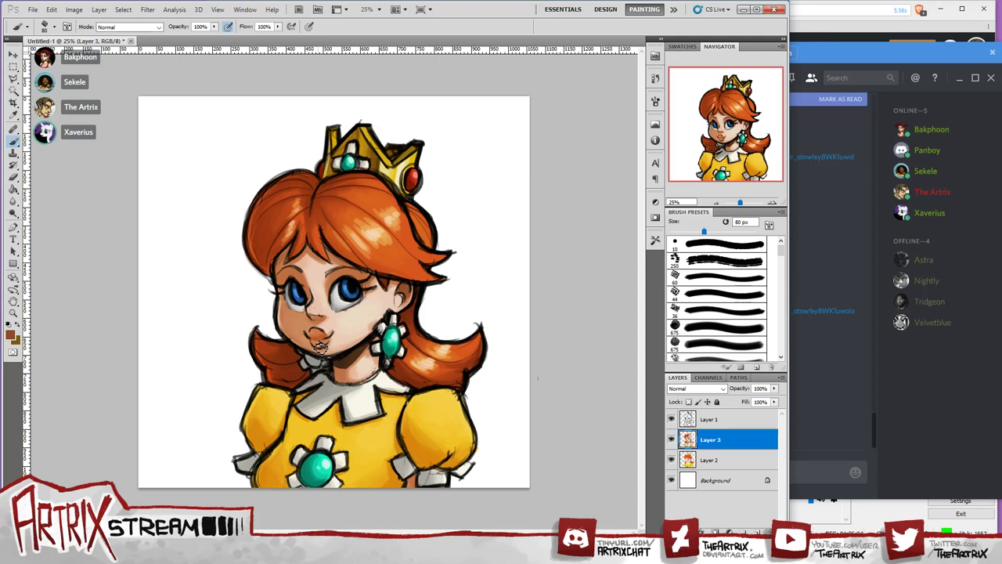
Switch to the second 675 px brush preset and shrink it for finer strokes.
left_click(734, 342)
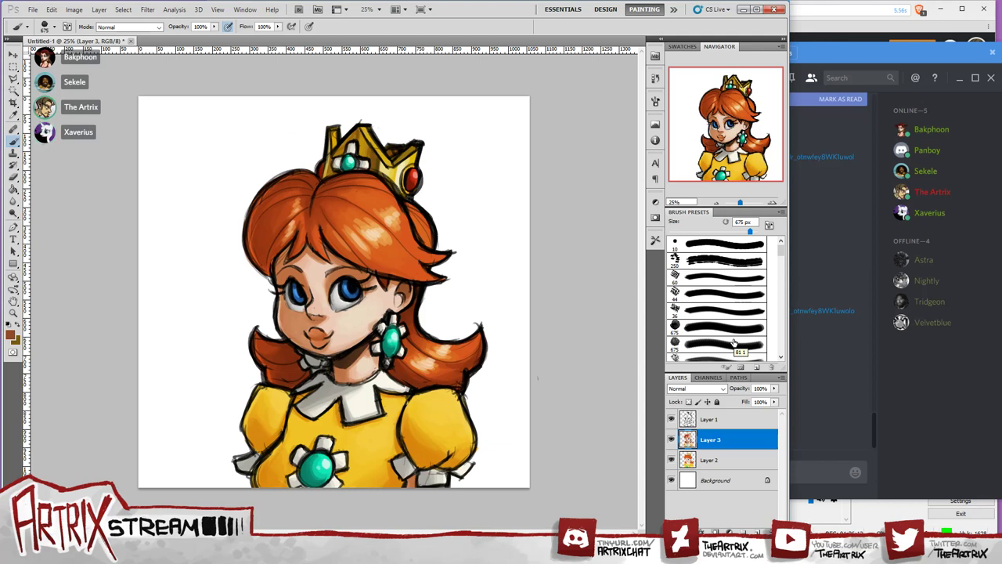
key("bracketleft")
key("bracketleft")
key("bracketleft")
key("bracketleft")
key("bracketleft")
key("bracketleft")
key("bracketleft")
key("bracketleft")
key("bracketleft")
key("bracketleft")
key("bracketleft")
key("bracketleft")
Sample the collar's shadow grey and darken the brush colour to #6b6a67 for shading the white collar.
left_click(317, 351, "alt")
left_click(11, 335)
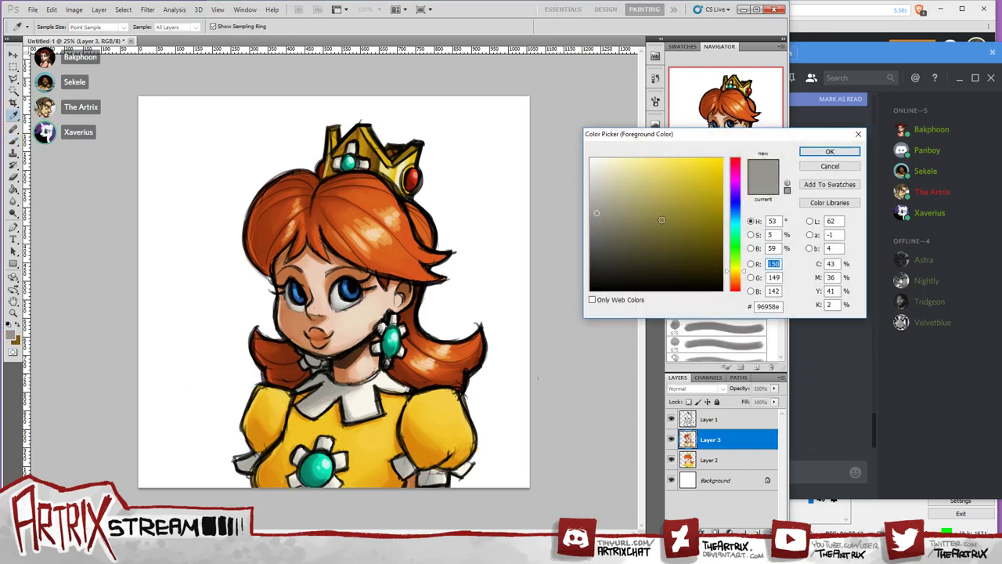
left_click(595, 235)
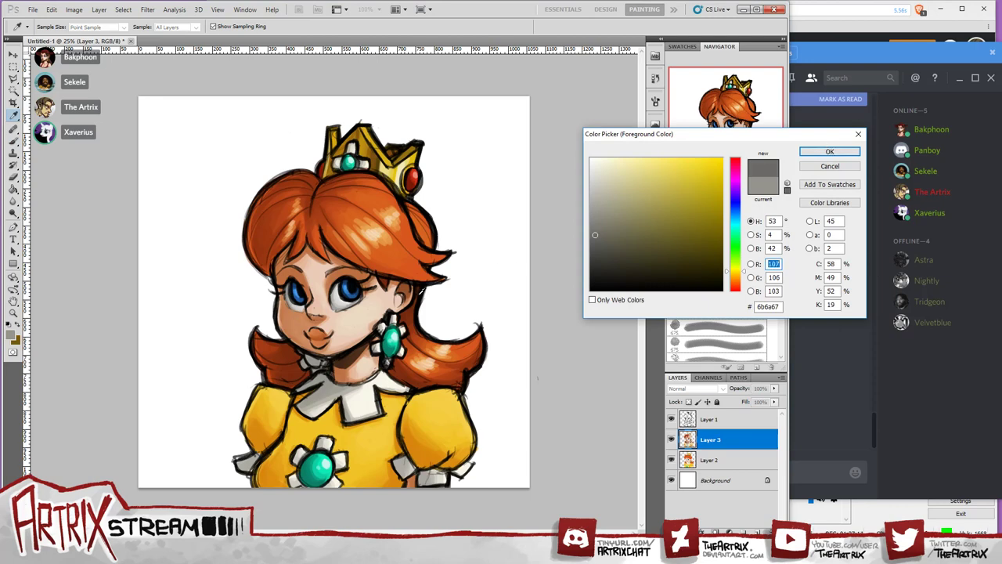
left_click(819, 151)
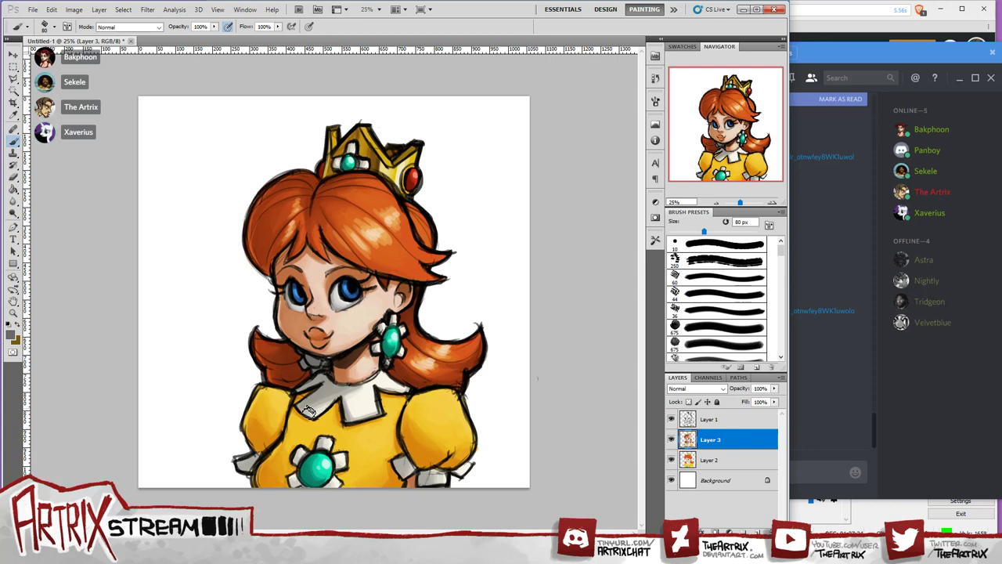
Sample the skin shadow between nose and lips and darken the brush colour to #9a5832 for deeper facial shading.
left_click(317, 322, "alt")
left_click(13, 338)
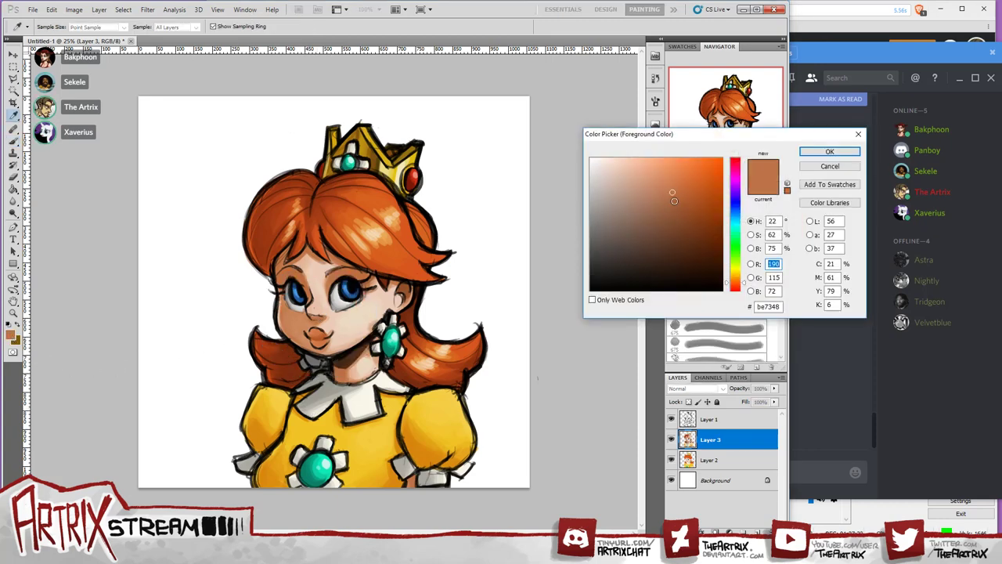
left_click_drag(671, 193, 676, 210)
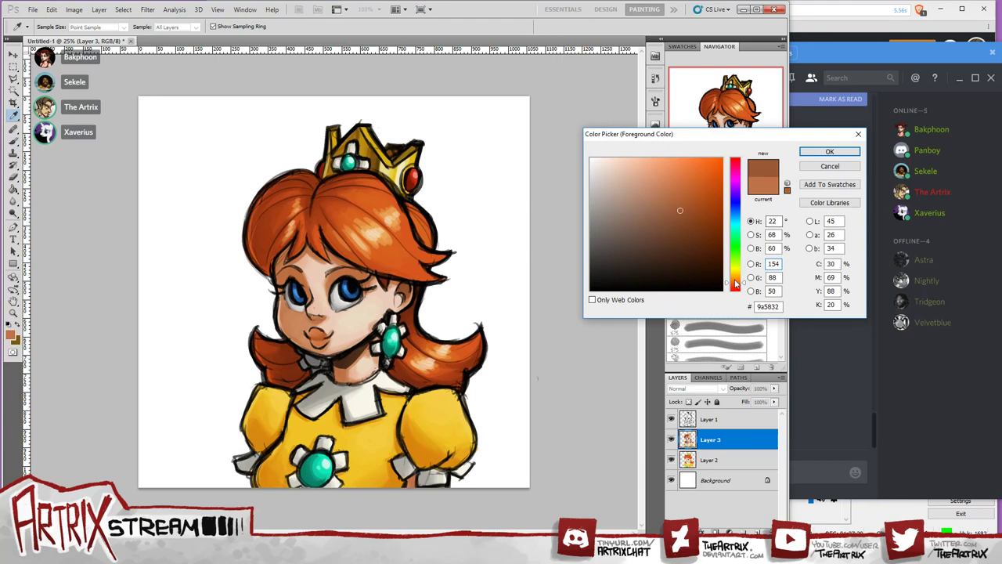
left_click(829, 151)
key("b")
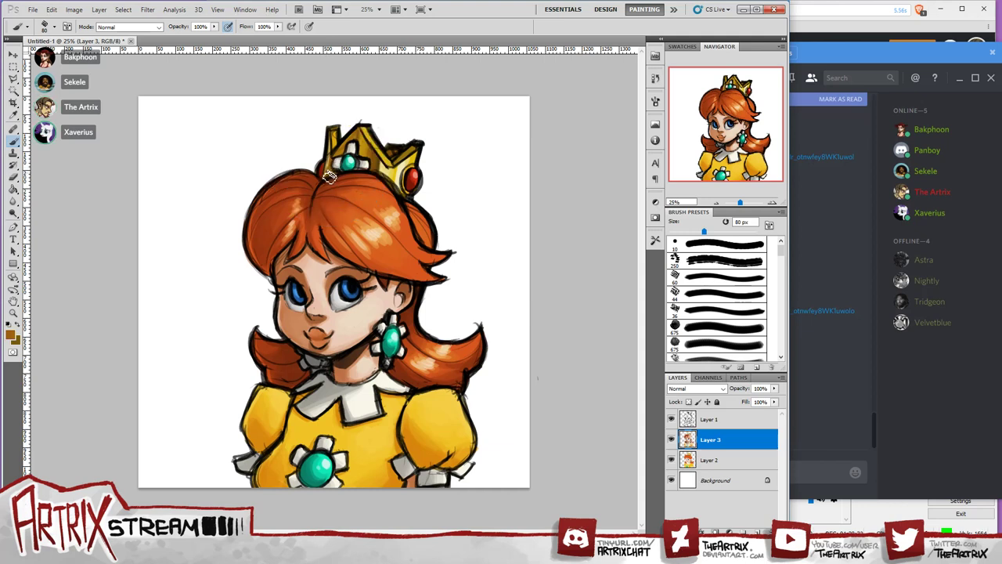
Sample the orange shadow at the base of the puffed sleeve and use #d9850d as the brush colour for the dress.
key("Delete")
key("ctrl+z")
left_click(423, 451, "alt")
left_click(12, 335)
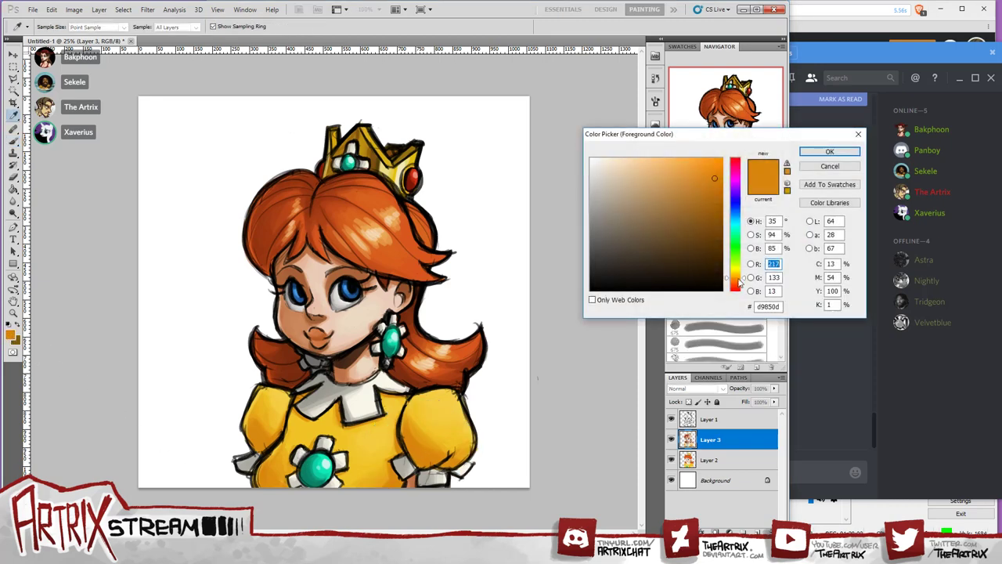
left_click(829, 152)
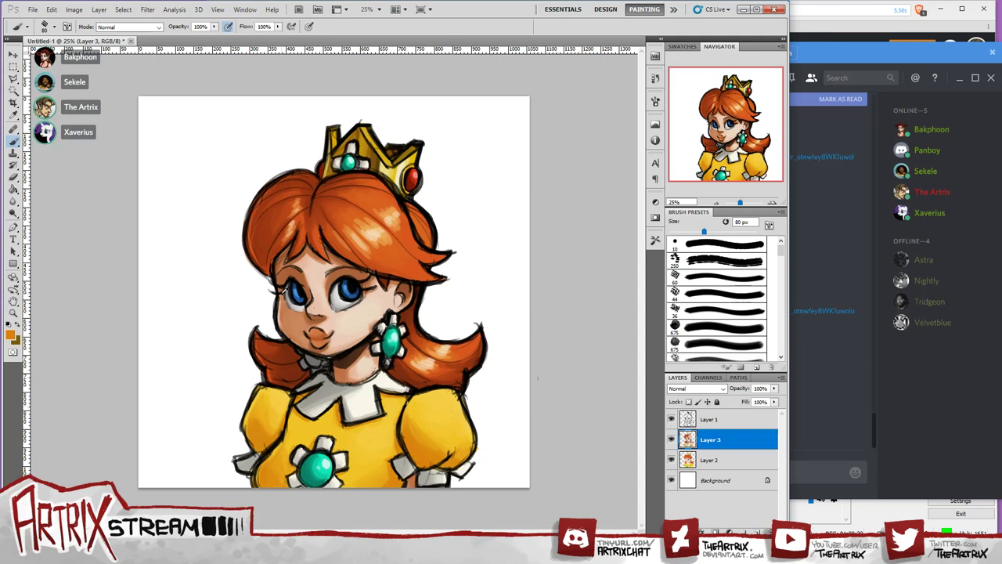
Sample the hair's dark red and the skin shadow at the hairline, and pick a darker, more saturated brown for the skin.
left_click(288, 354, "alt")
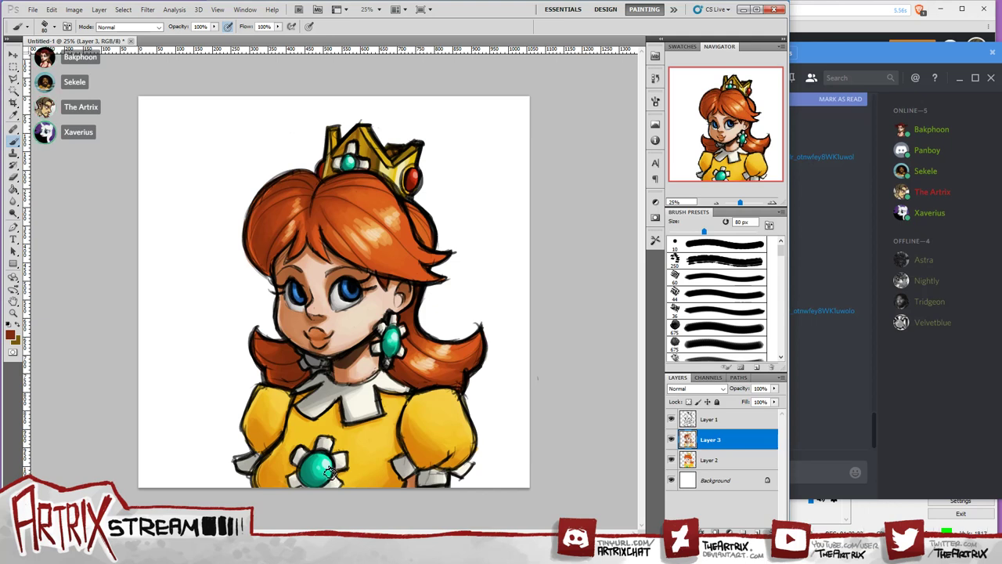
left_click(281, 261, "alt")
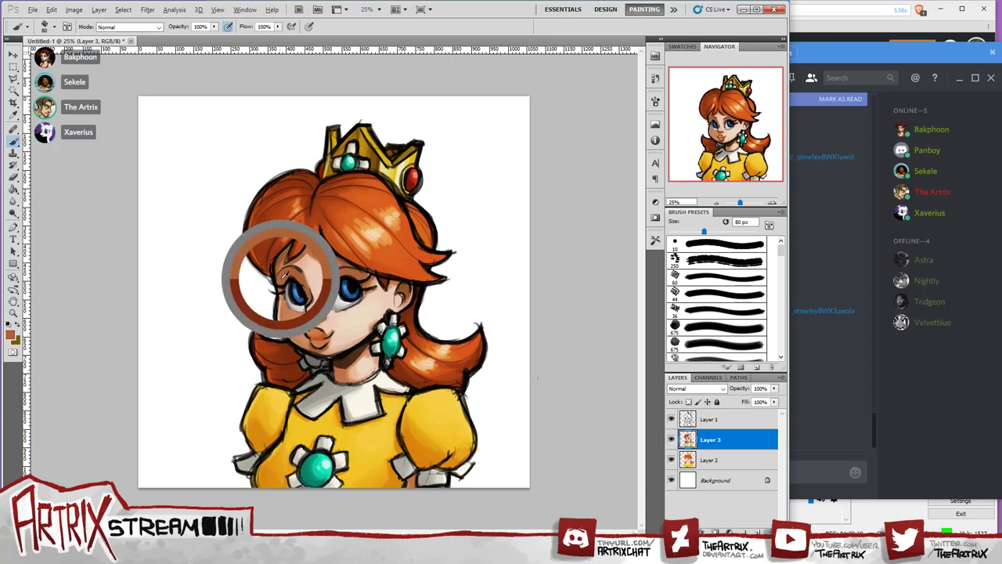
left_click(11, 336)
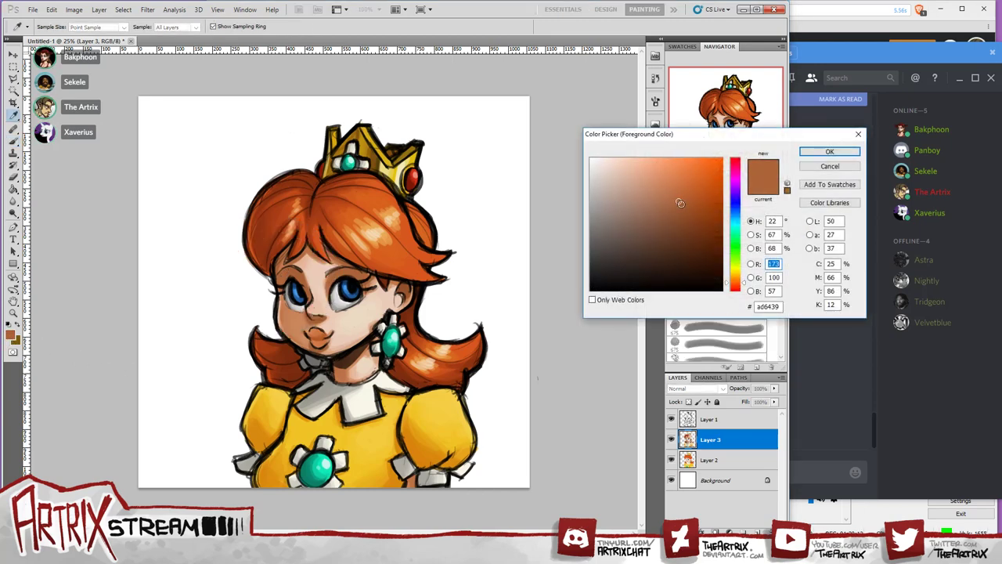
left_click_drag(679, 205, 692, 209)
left_click(820, 153)
key("b")
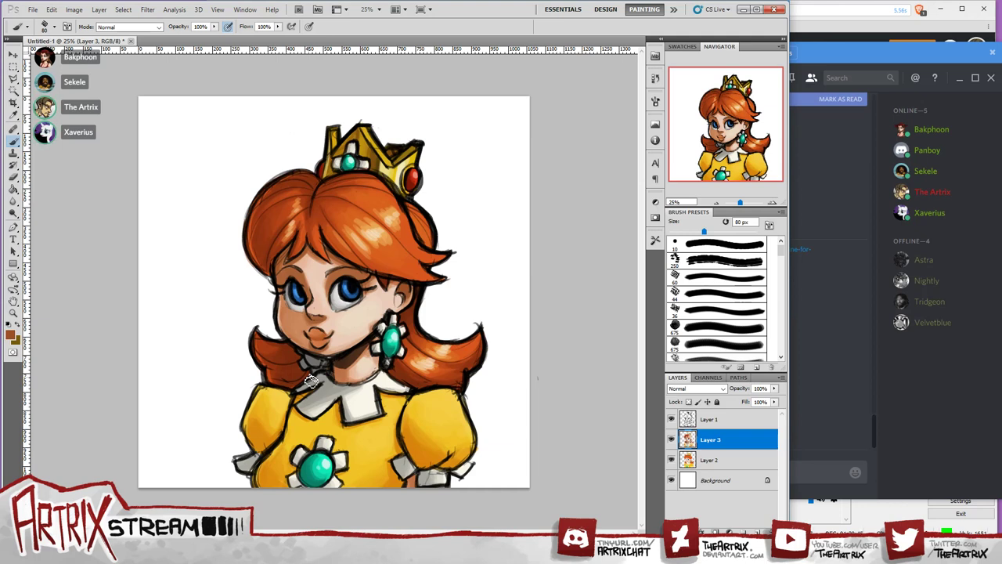
Sample the sleeve's yellow, enlarge the brush to 250 px and sample the dress's darker orange for broad shading.
left_click(423, 428, "alt")
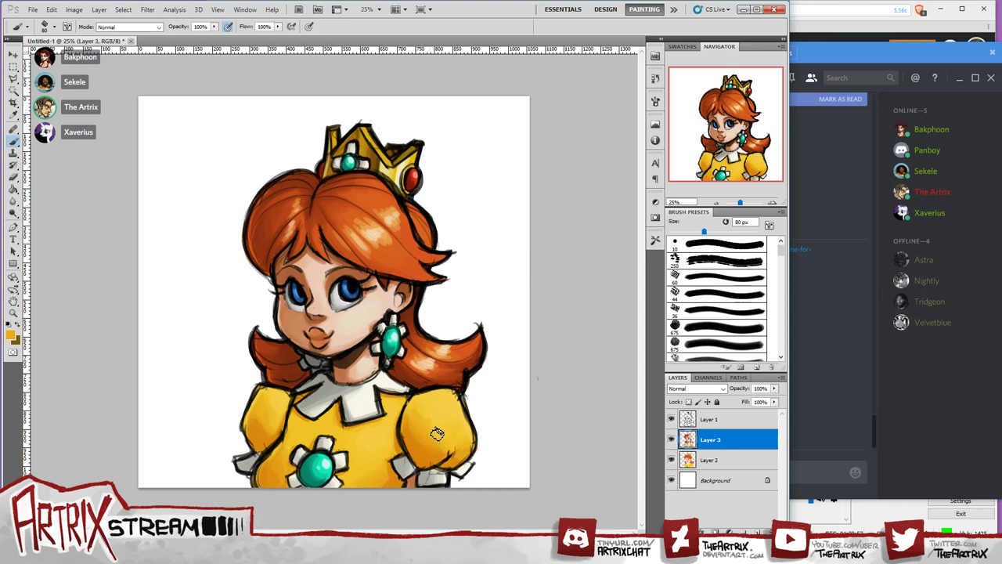
key("bracketright")
key("bracketright")
key("bracketright")
key("bracketright")
key("bracketright")
key("bracketright")
key("bracketright")
left_click(393, 476, "alt")
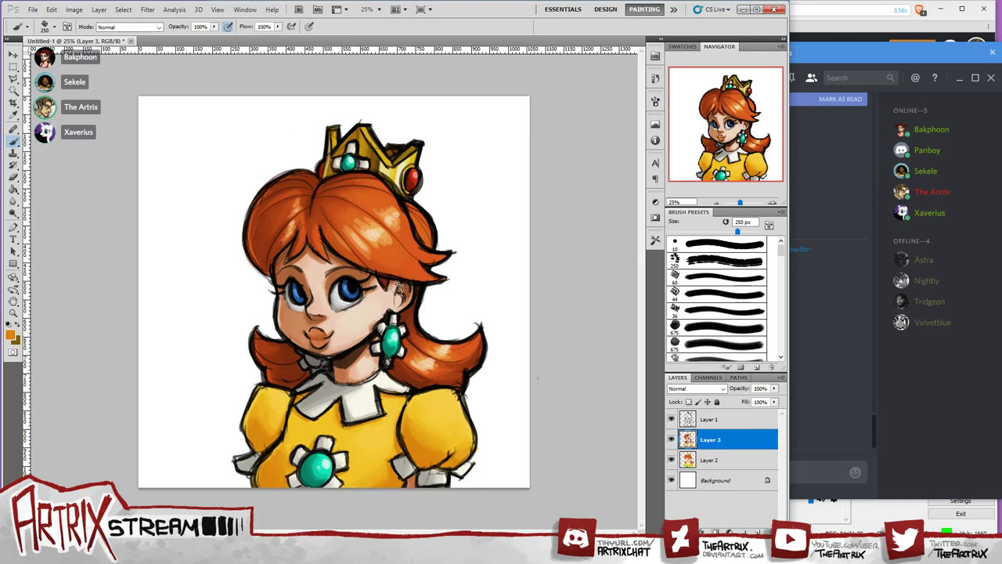
Sample skin shadow tones from the forehead and neck, shrink the brush to 100 px and sample the darker brown at the hairline.
left_click(307, 271, "alt")
left_click(307, 274, "alt")
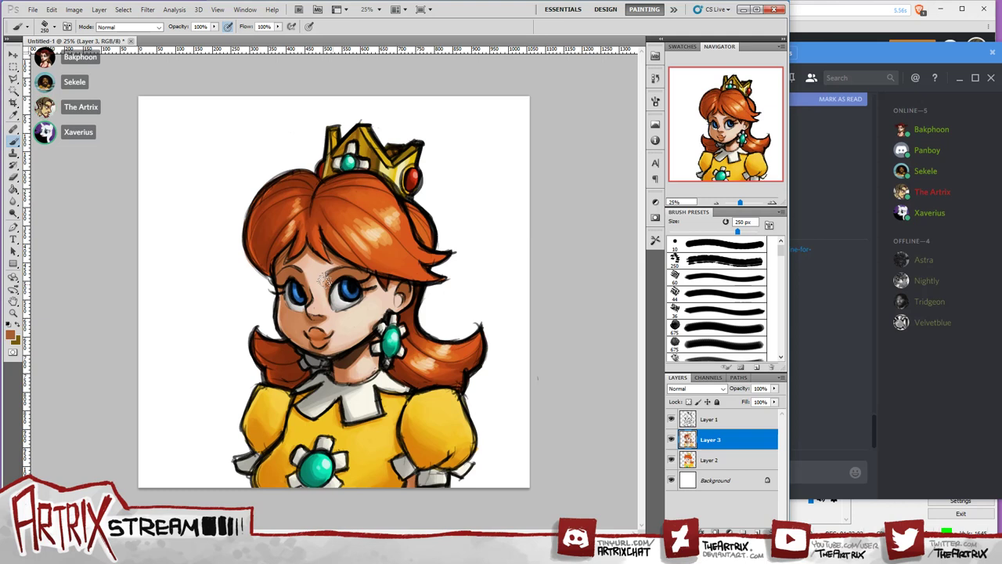
left_click(357, 347, "alt")
key("bracketleft")
key("bracketleft")
key("bracketleft")
key("bracketleft")
key("bracketleft")
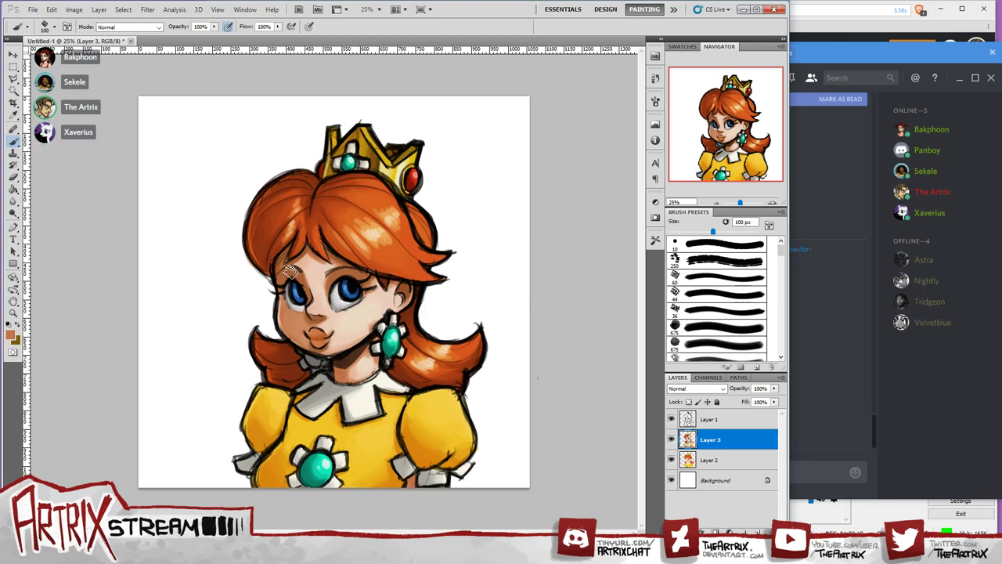
left_click(279, 265, "alt")
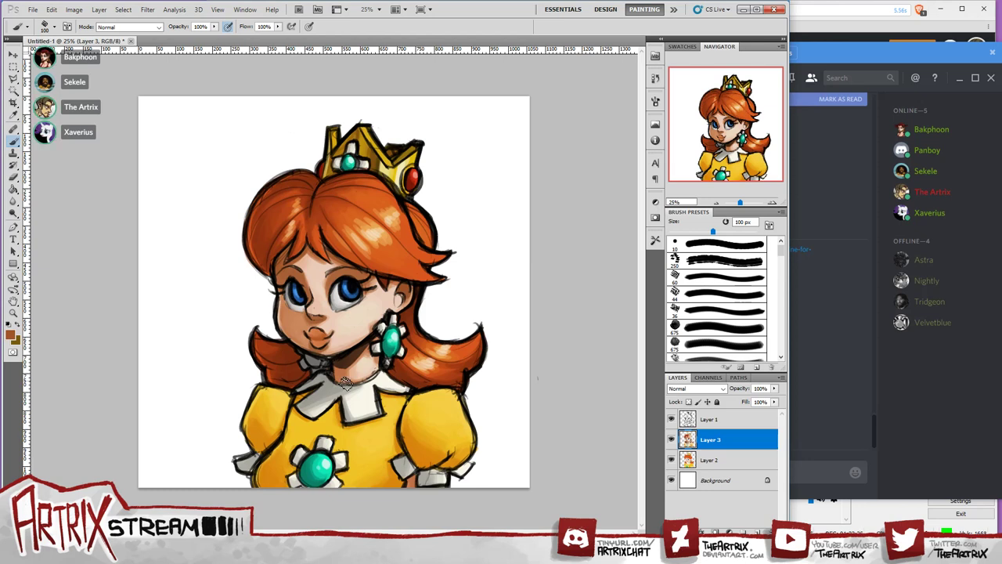
Sample the lip colour, brighten it to #f69946 and highlight the lips with a 50 px brush.
left_click(309, 331, "alt")
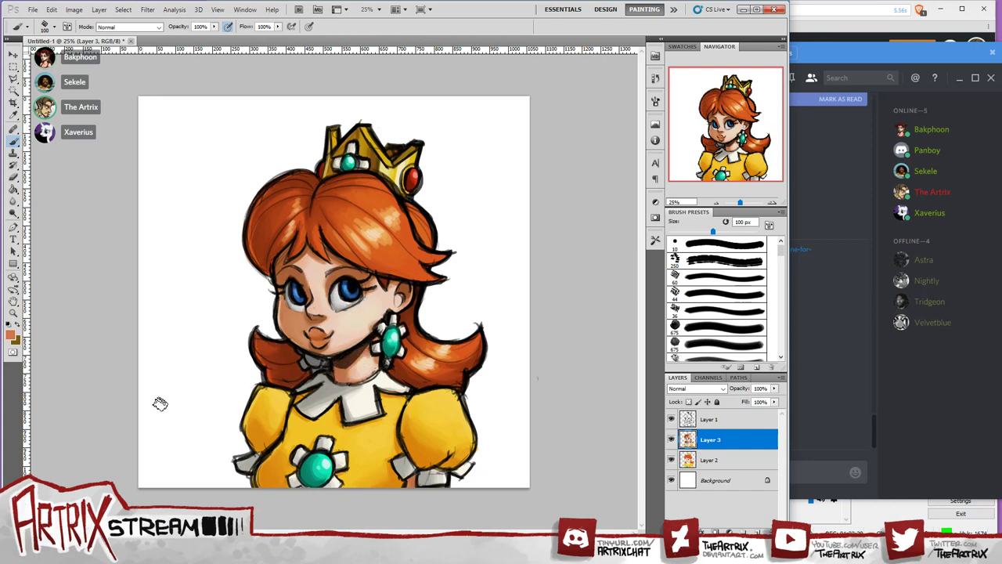
left_click(10, 335)
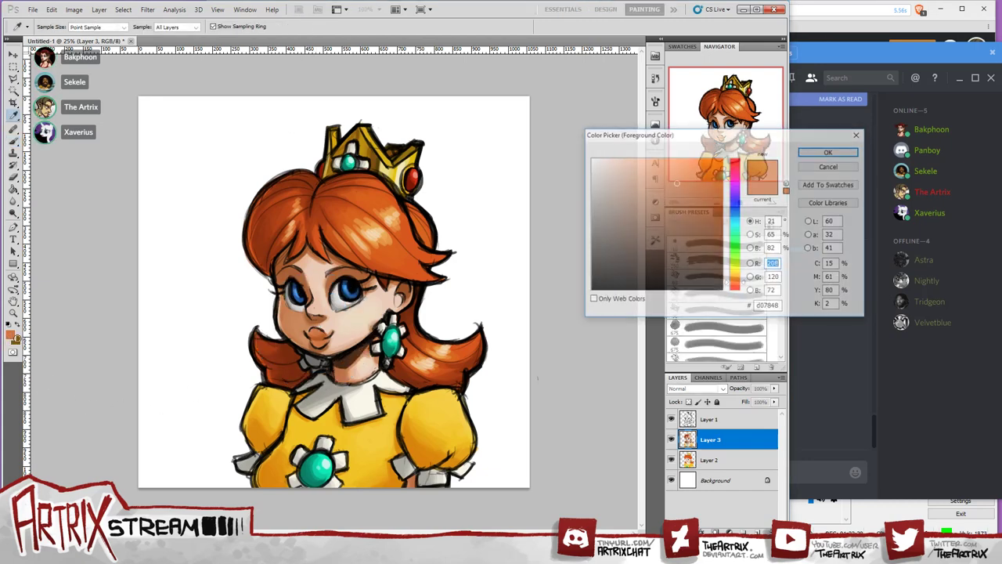
left_click(677, 164)
left_click_drag(678, 163, 685, 162)
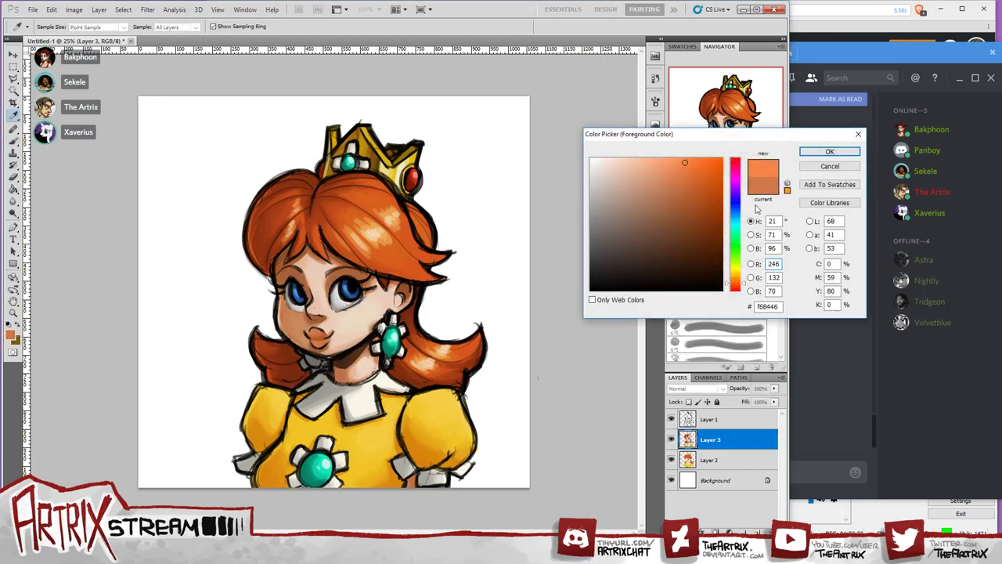
left_click_drag(738, 286, 737, 281)
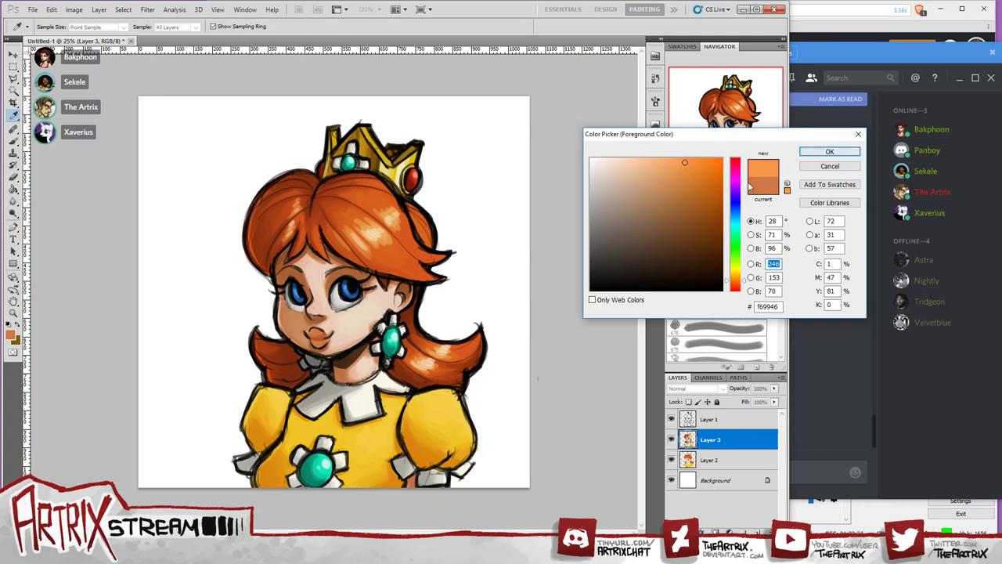
left_click(824, 153)
key("b")
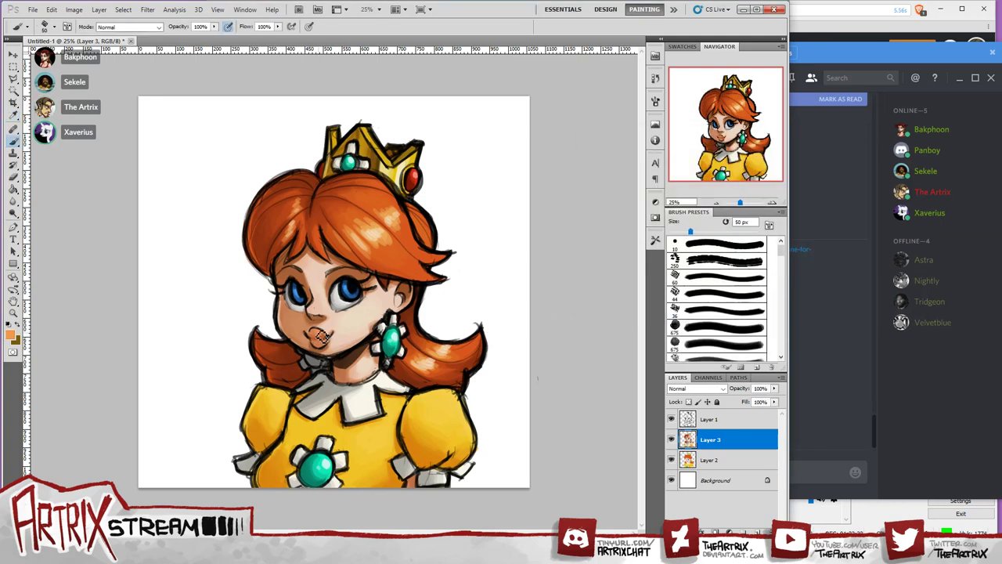
left_click_drag(321, 332, 320, 335)
left_click(319, 335, "alt")
Sample the grey of the collar beneath the chin and darken the brush colour to #575654 for its shadows.
left_click(313, 359, "alt")
left_click(11, 335)
left_click_drag(594, 239, 595, 246)
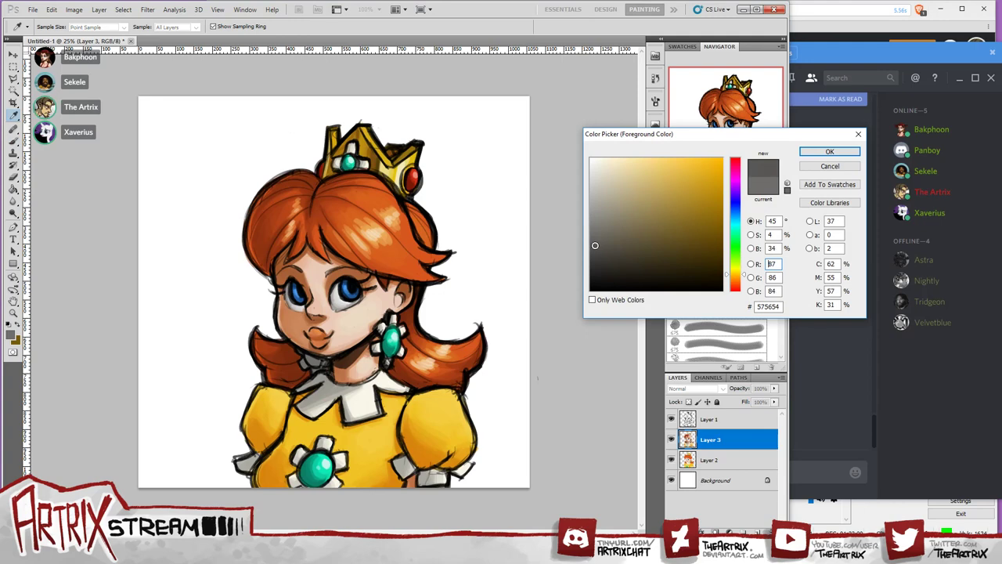
left_click(828, 151)
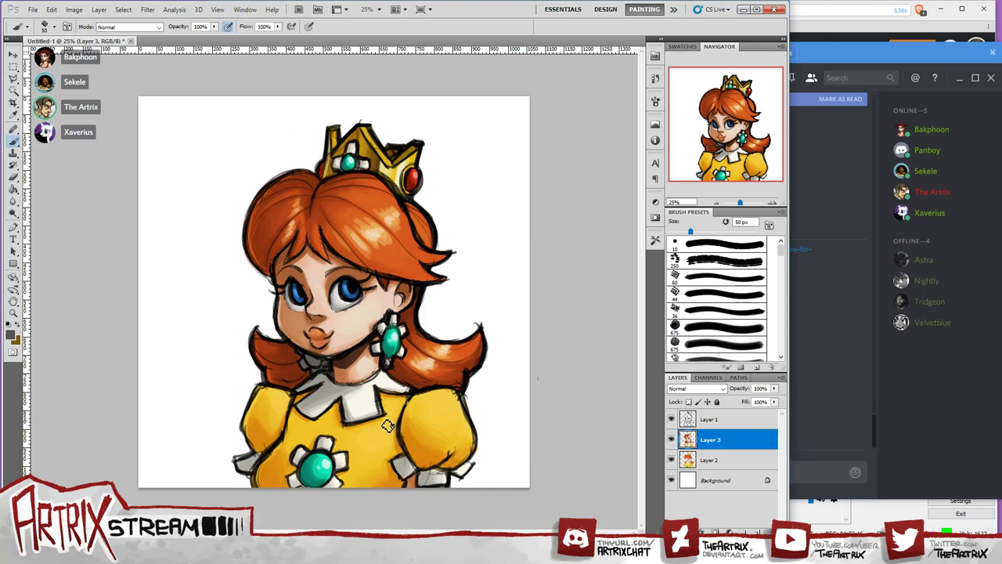
Sample the brown shadow tone just below the fringe and switch to OBS.
left_click(331, 255, "alt")
key("alt+Tab")
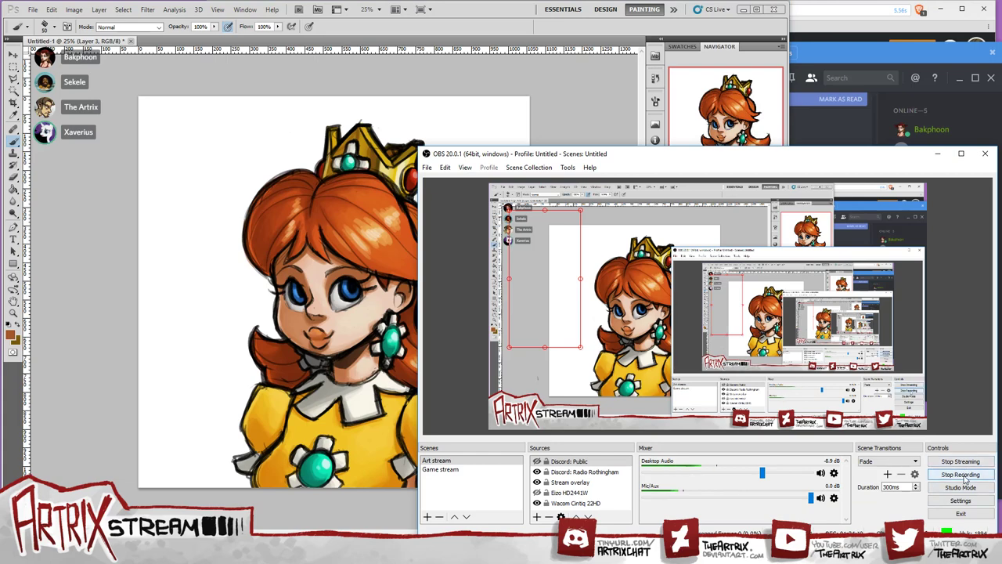